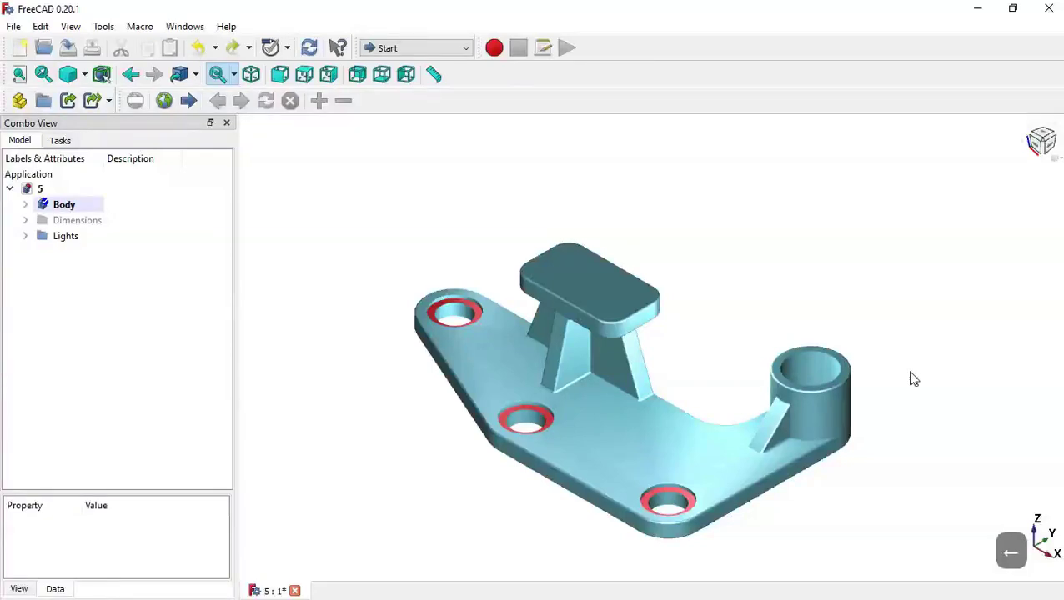
Step: Fit the finished bracket model in the home view and set its display style to Flat lines
middle_click_drag(982, 405, 807, 425)
key("Home")
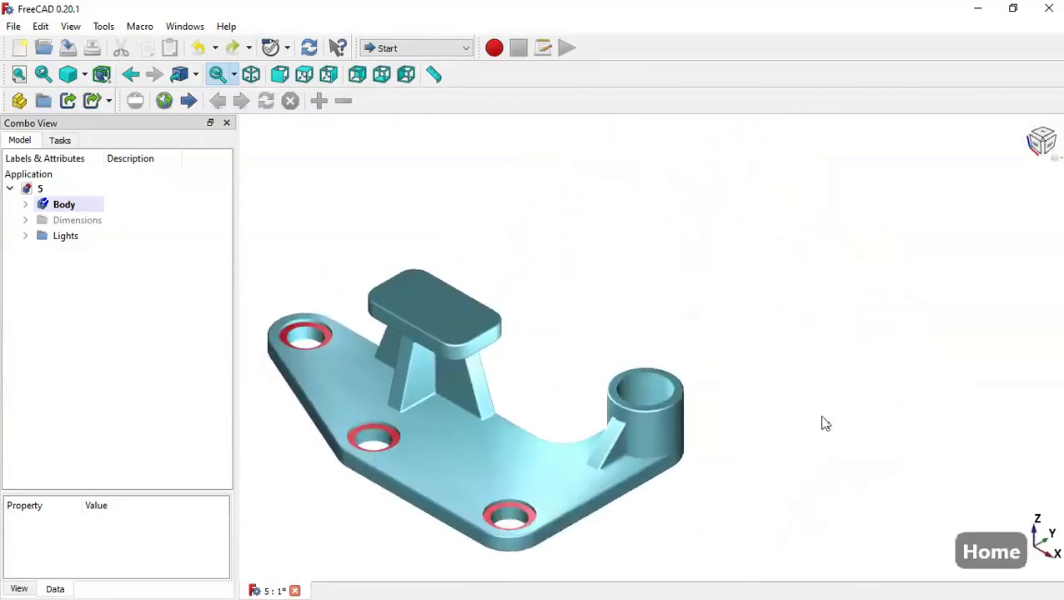
left_click(84, 75)
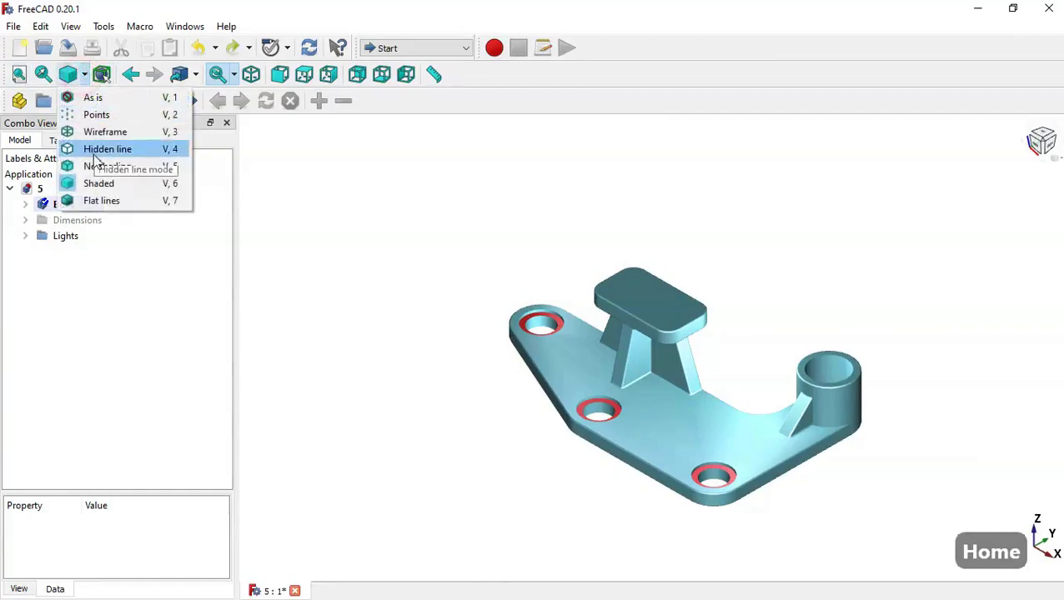
left_click(111, 201)
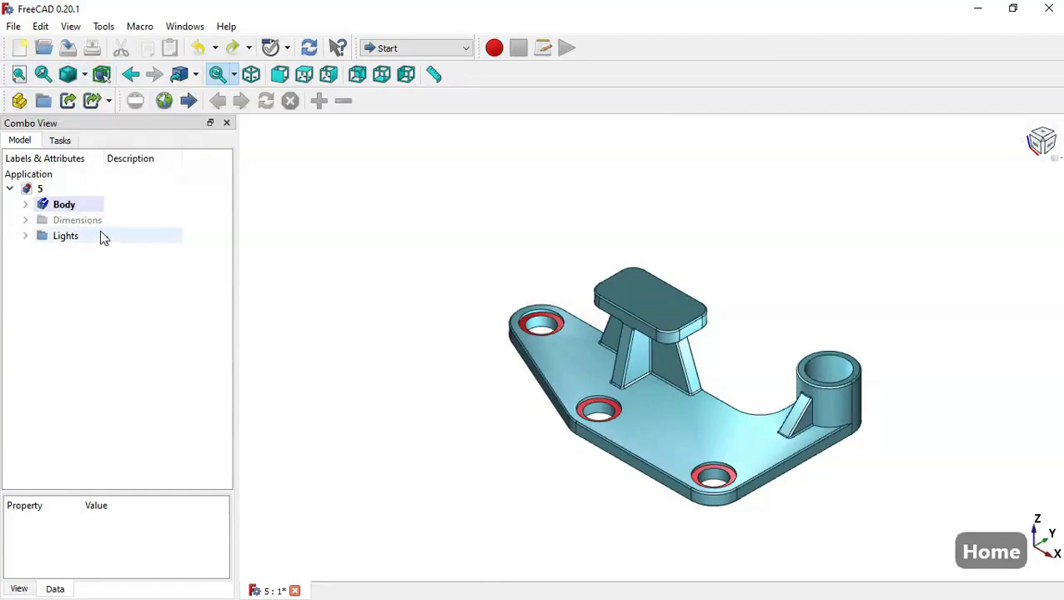
Step: Hide the Lights group and show the Dimensions group of the reference bracket
left_click(102, 236)
left_click(117, 221)
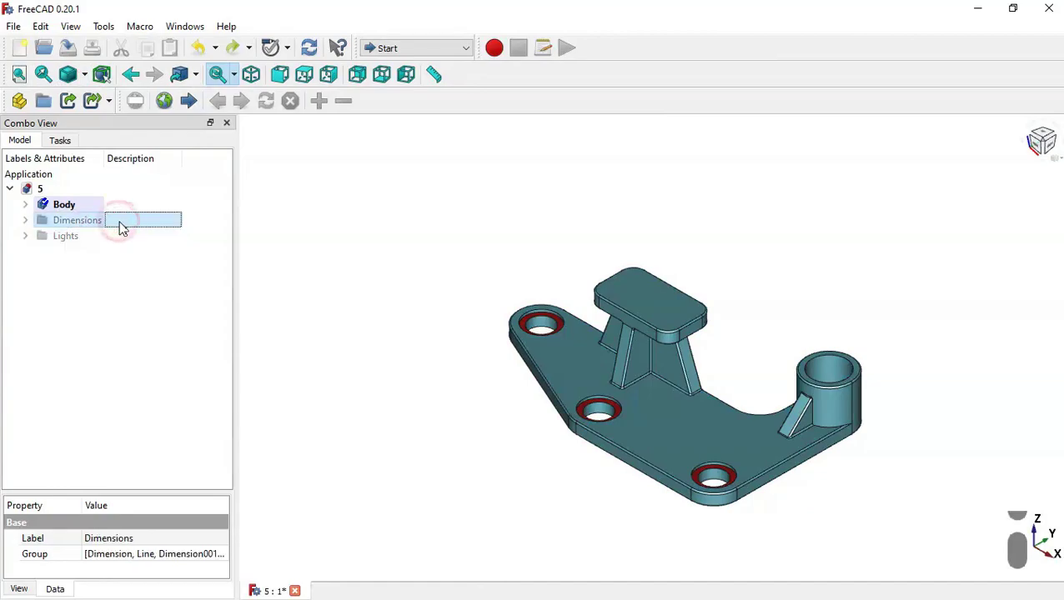
key("space")
middle_click_drag(960, 390, 776, 344)
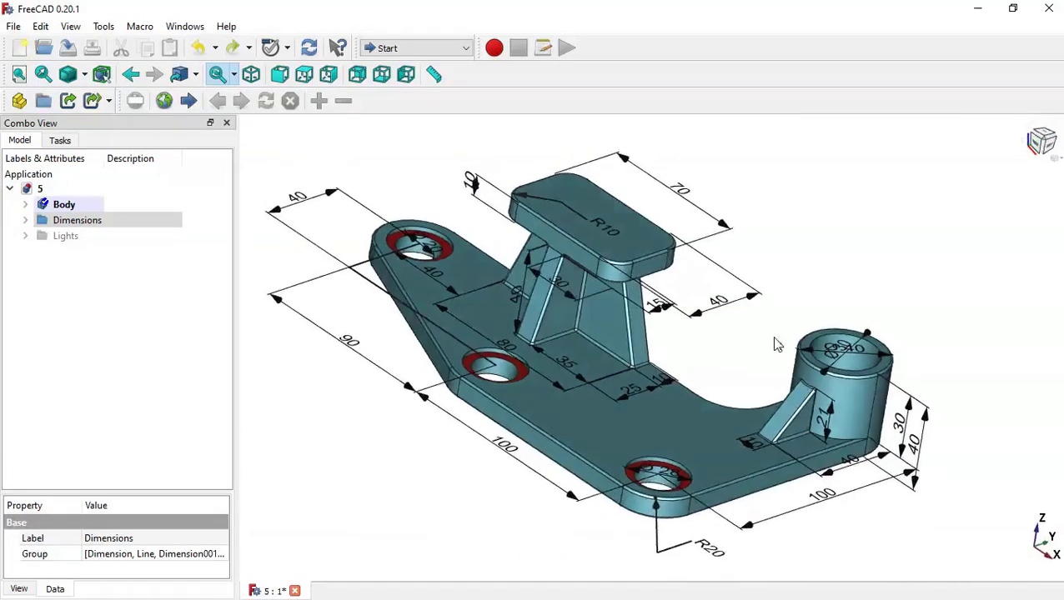
Step: Create a new empty document and switch to the Part Design workbench
left_click(19, 48)
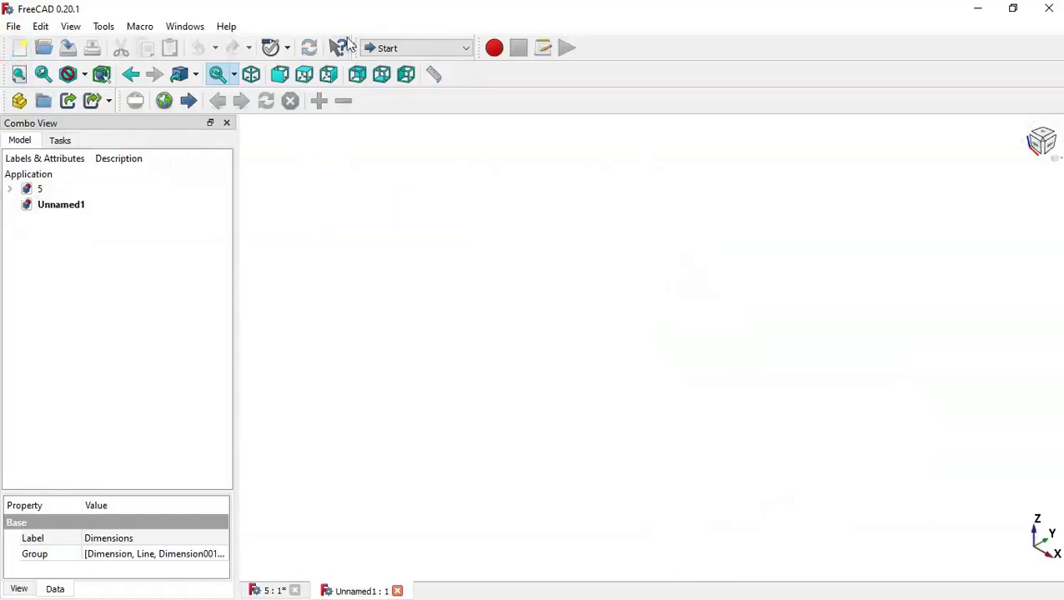
left_click(411, 48)
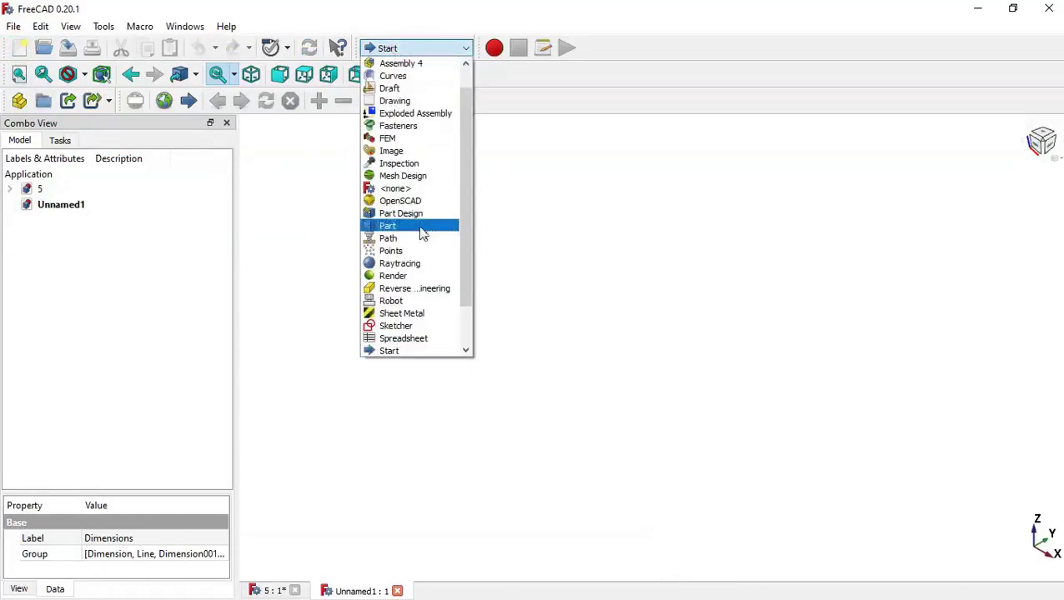
left_click(400, 214)
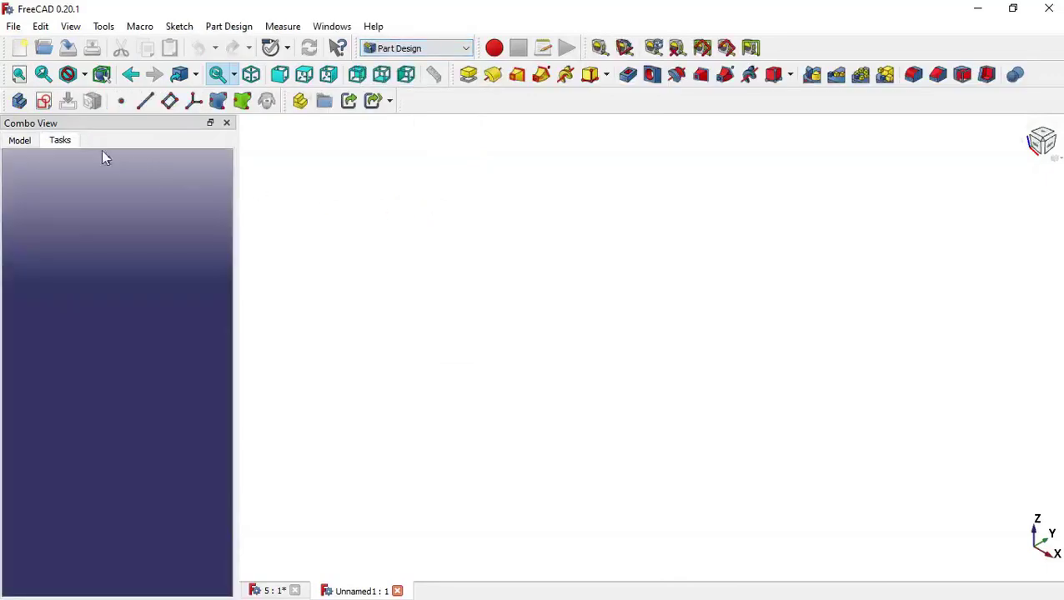
Step: Create a new body and start a sketch on its XY plane
left_click(19, 101)
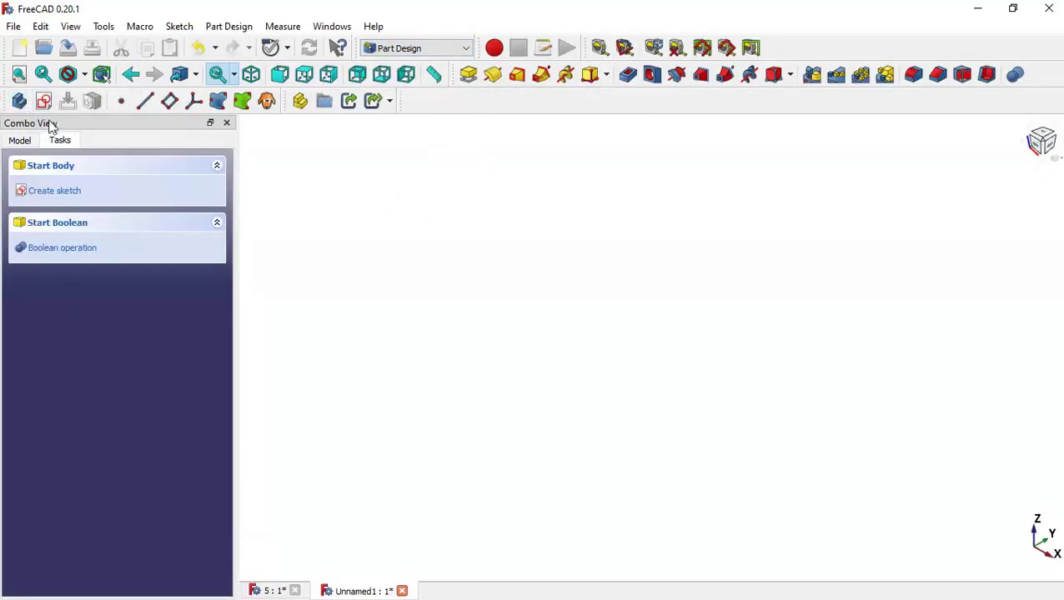
left_click(73, 192)
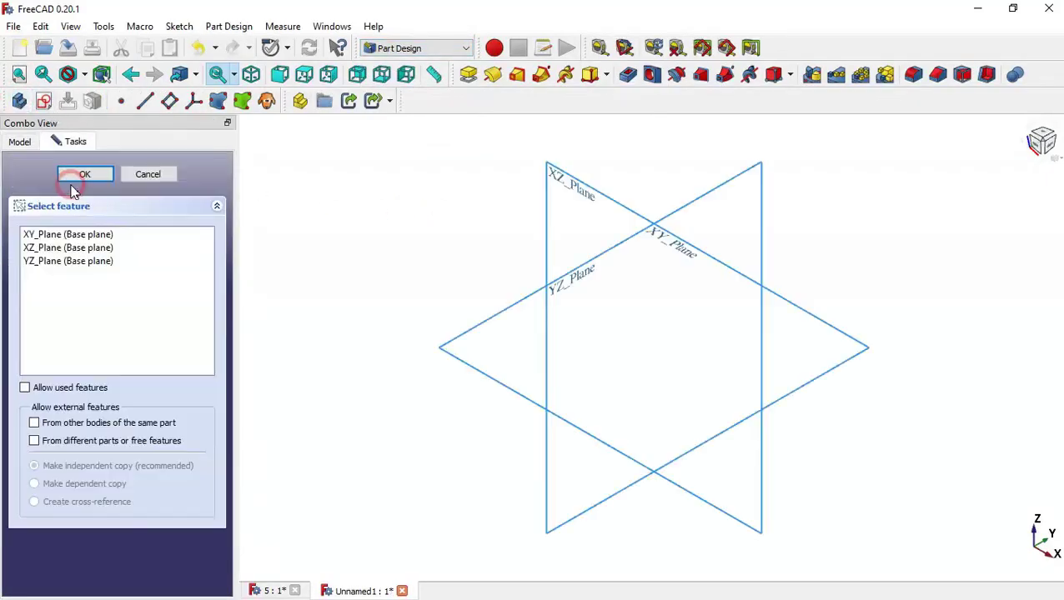
left_click(681, 254)
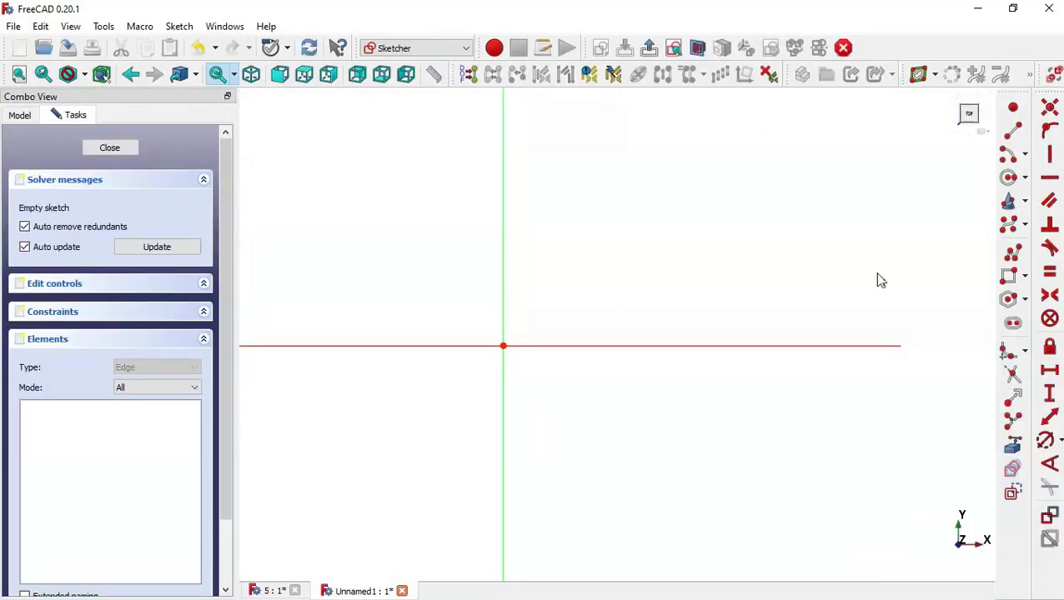
Step: Draw a five-line polyline from about (42.6, 18.1): down, left, diagonally down-right, right along the base, and about 96 mm up
left_click(1016, 255)
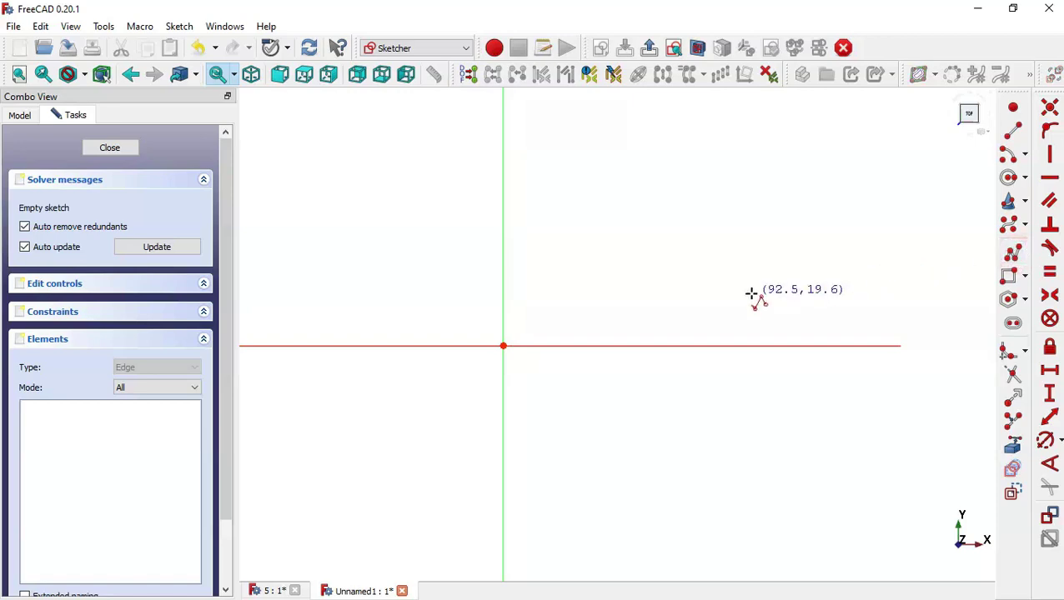
left_click(617, 298)
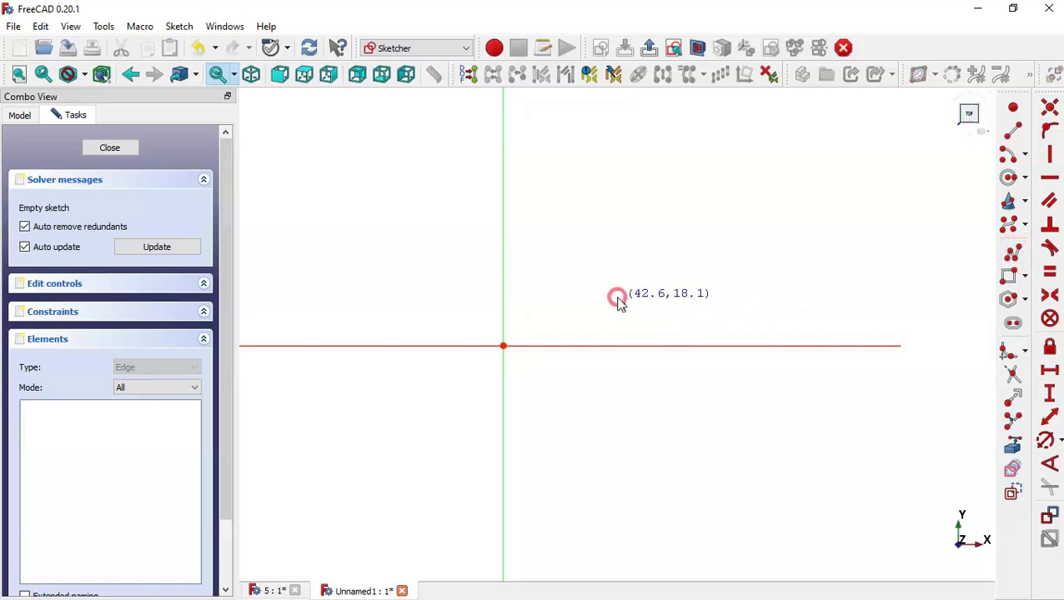
left_click(618, 432)
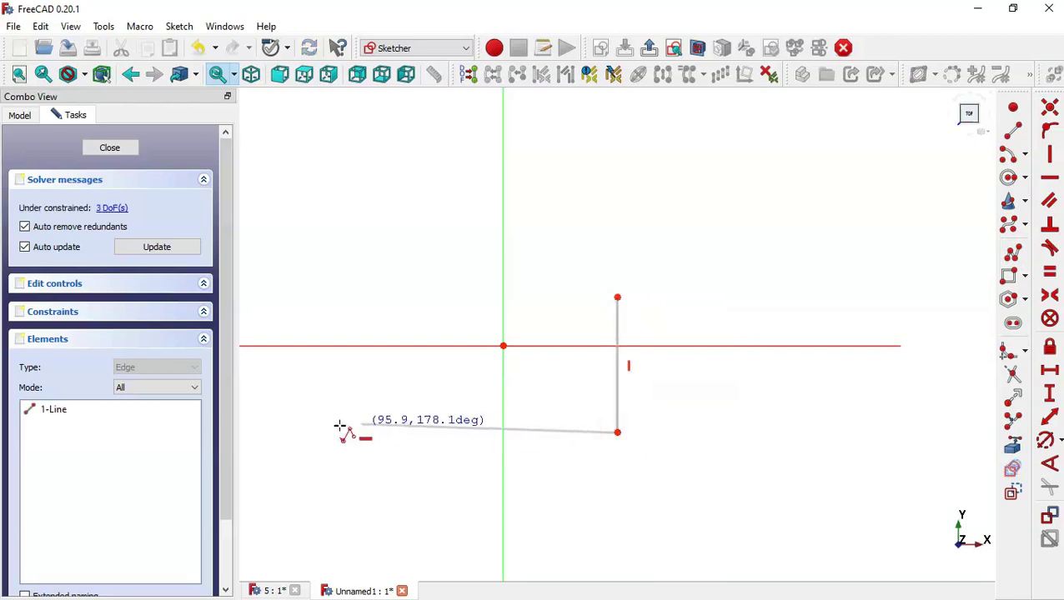
left_click(269, 433)
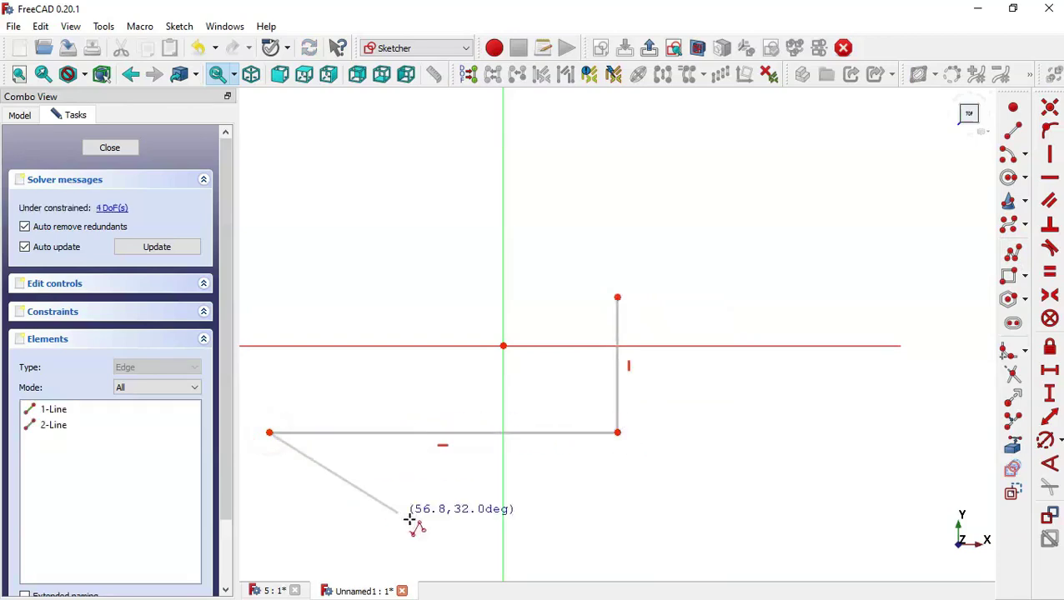
left_click(459, 547)
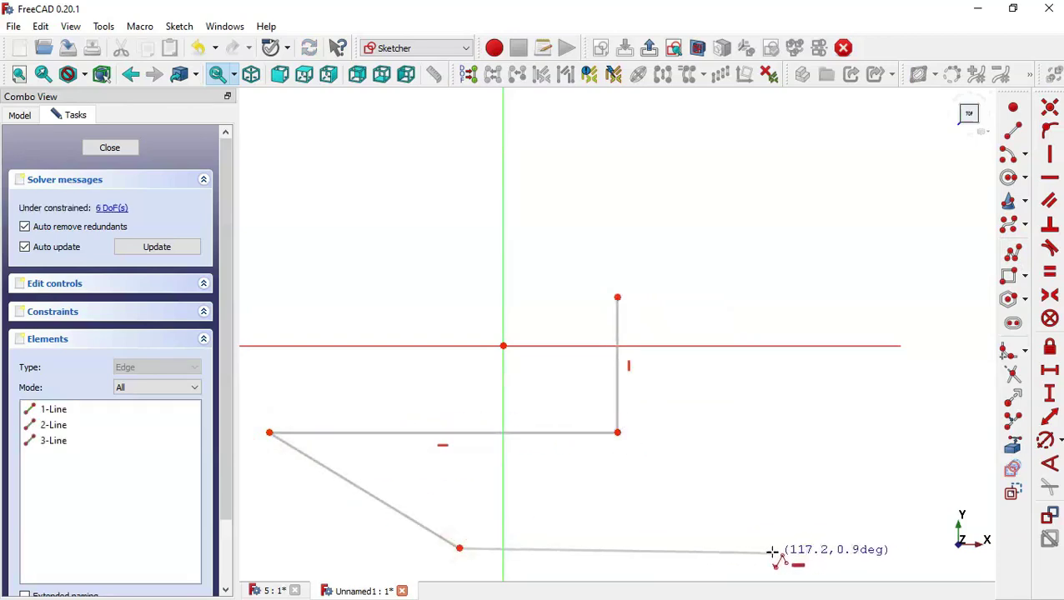
left_click(768, 547)
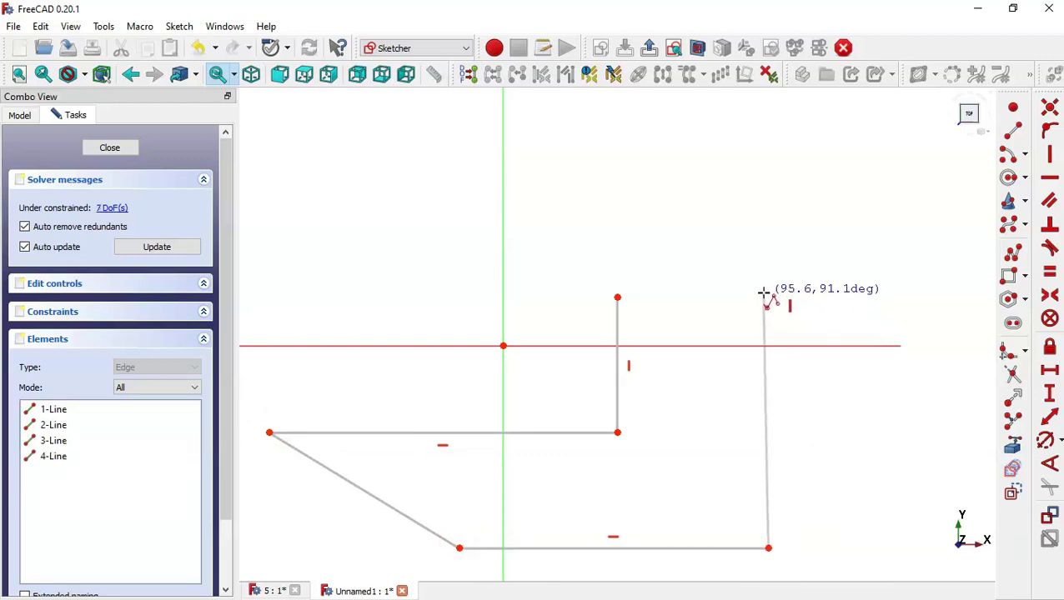
left_click(766, 290)
Step: Close the profile with a tangent arc of about 29 mm radius and make it tangent to the inner vertical line too
key("m")
key("m")
key("m")
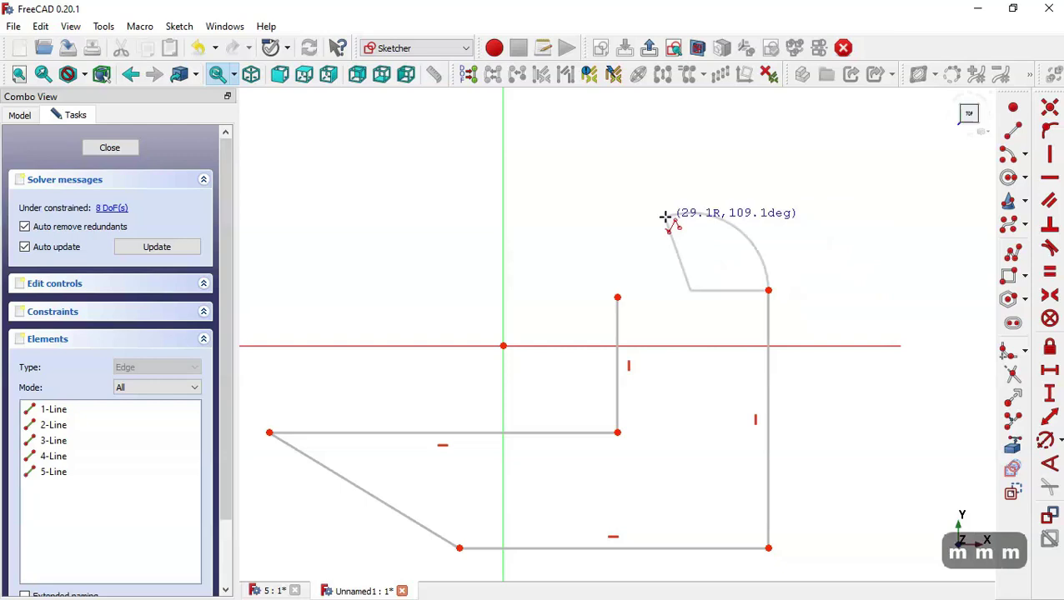
left_click(615, 297)
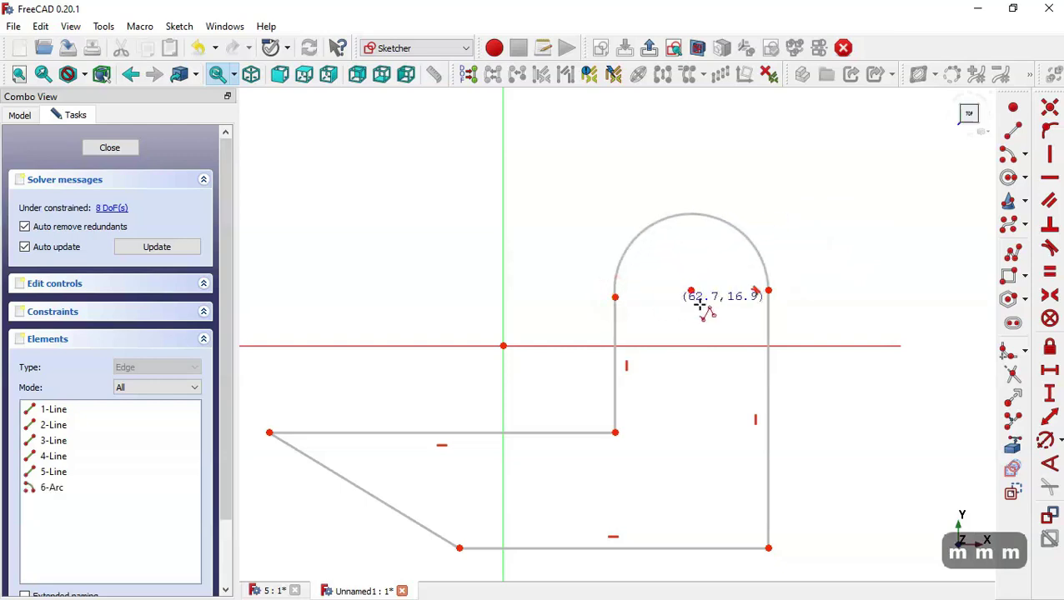
key("Escape")
key("Escape")
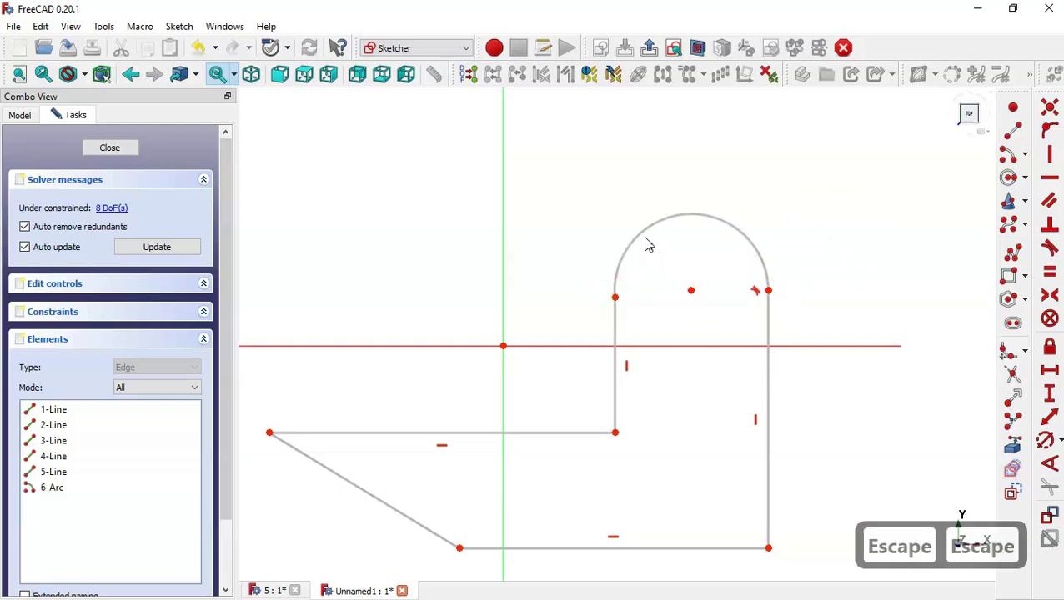
left_click(643, 242)
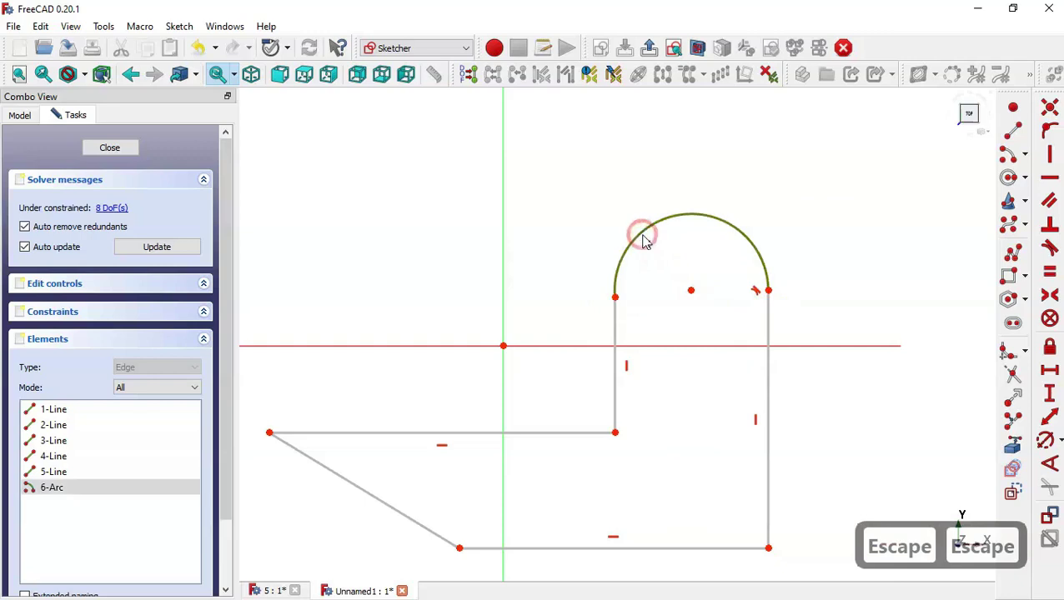
left_click(616, 321)
left_click(1050, 250)
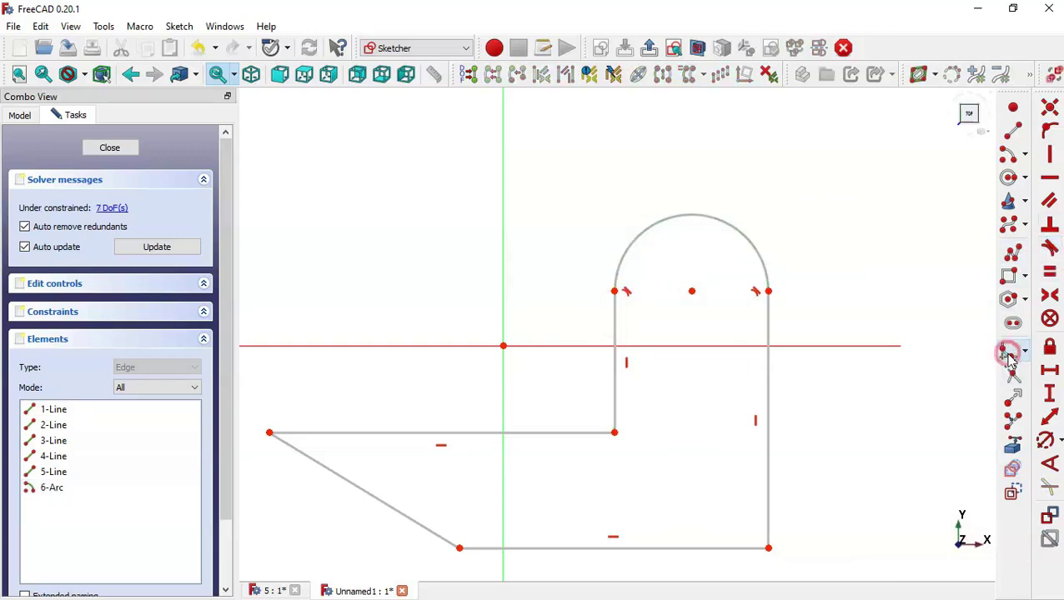
Step: Fillet the profile's four corners: the inner corner, the left tip, the lower-left corner and the lower-right corner
left_click(615, 409)
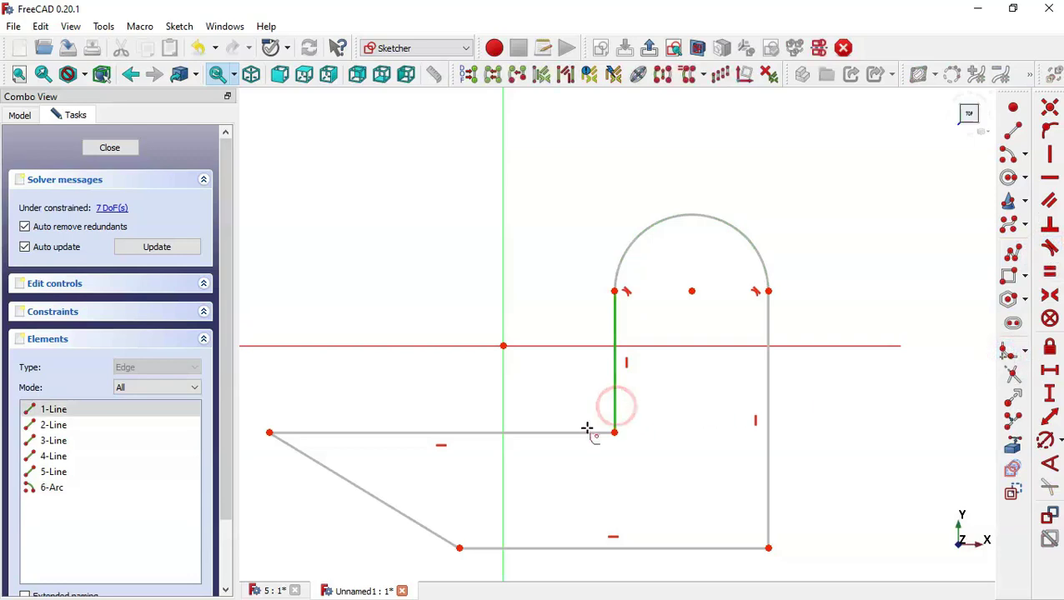
left_click(583, 433)
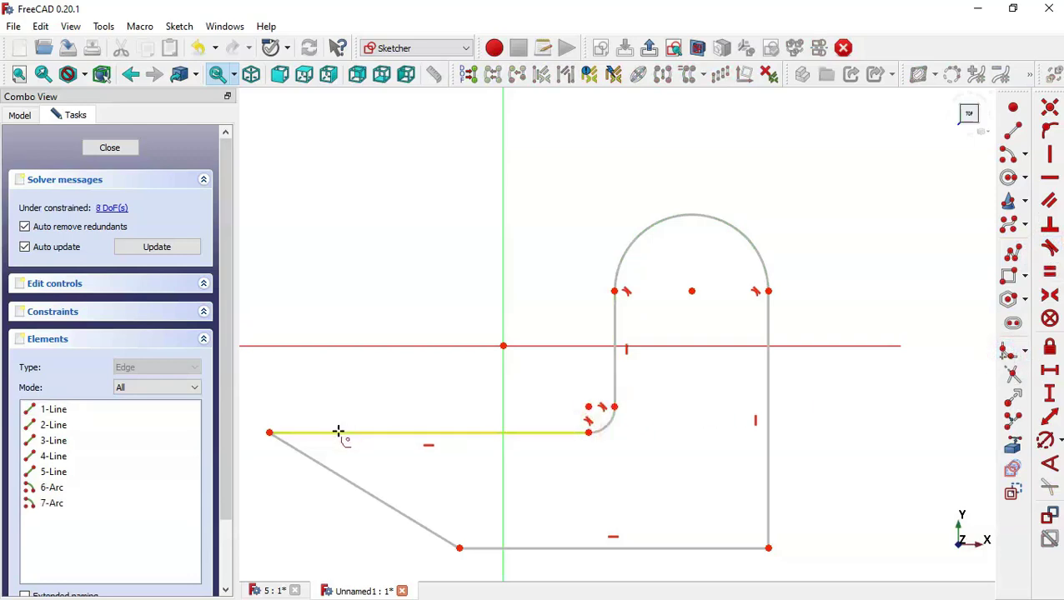
left_click(339, 433)
left_click(338, 474)
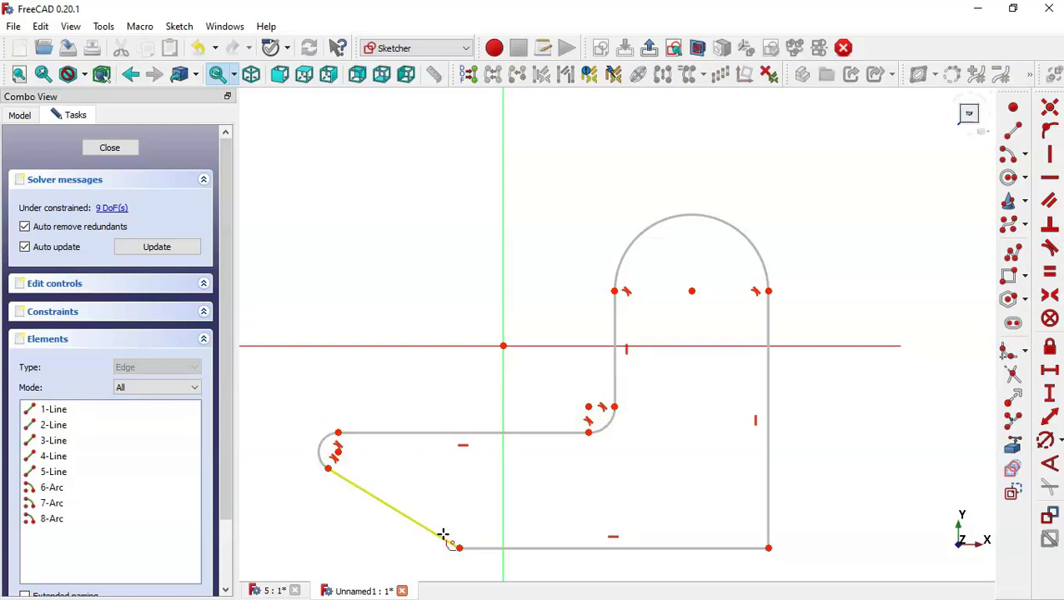
left_click(444, 538)
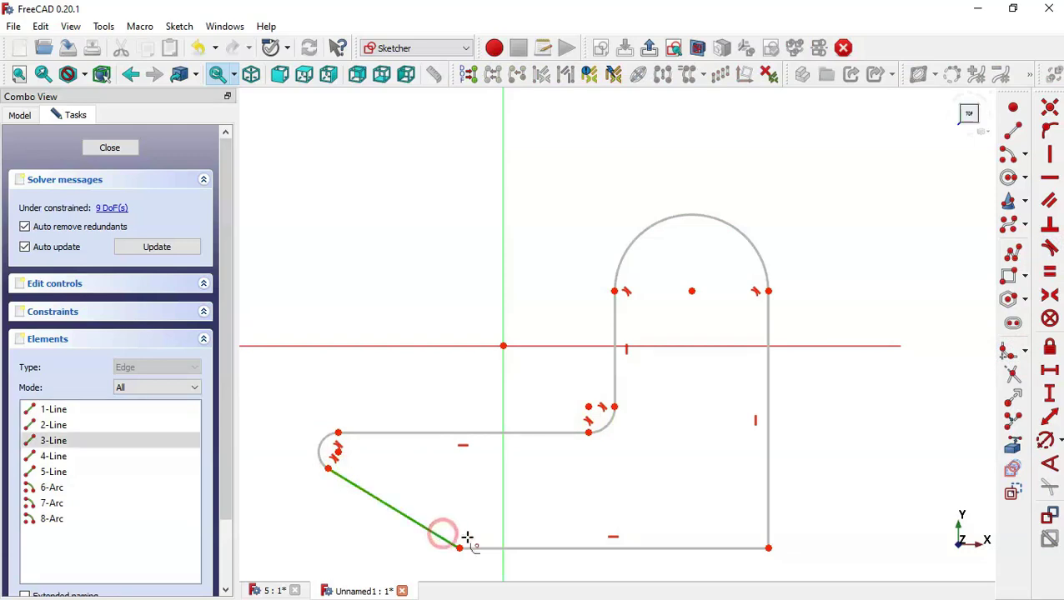
left_click(554, 549)
left_click(724, 549)
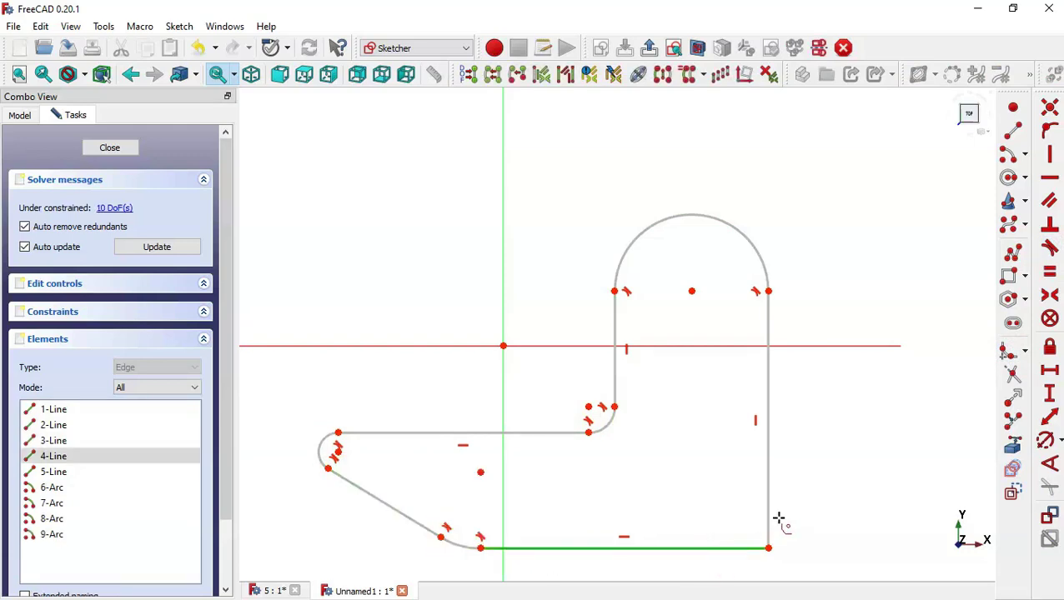
left_click(768, 511)
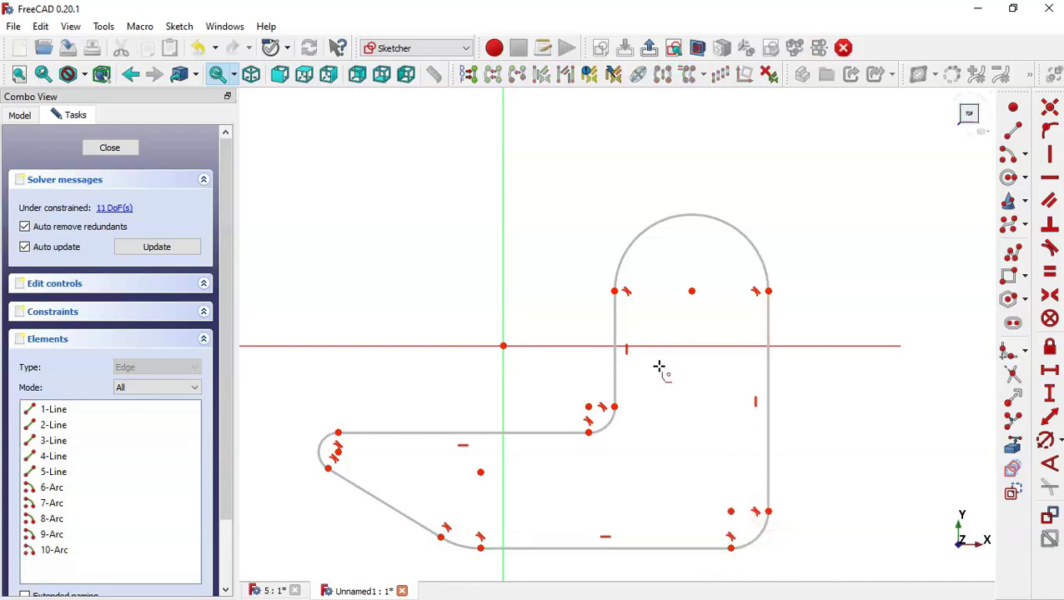
Step: Draw three circles centred on the lower-right, lower-left and left-tip fillet centres, the lower-left one about 17 mm in radius
scroll(659, 366, "down", 1)
left_click(1009, 180)
left_click(717, 482)
left_click(707, 463)
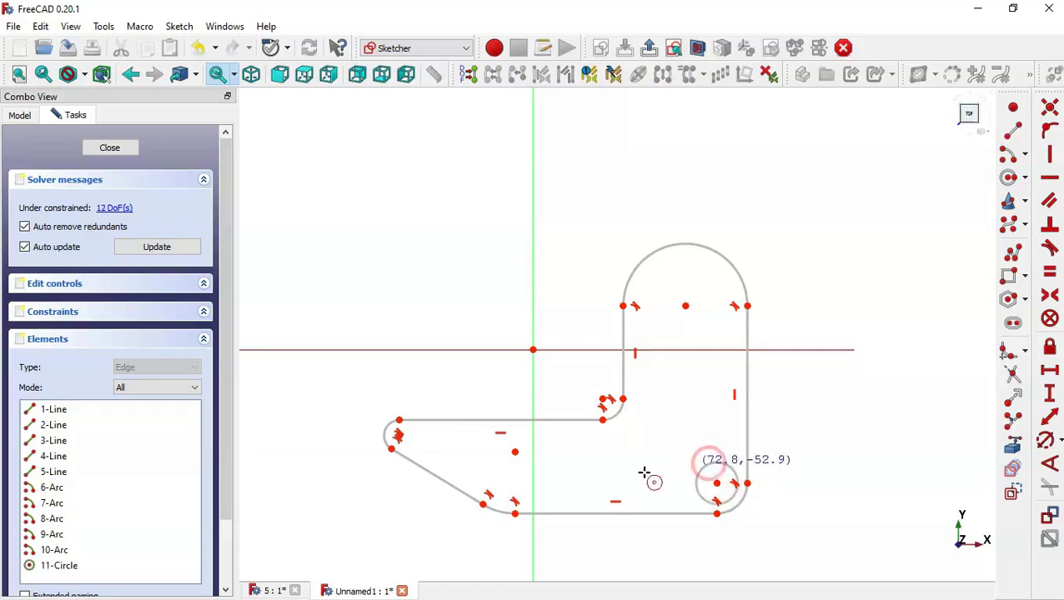
left_click(514, 452)
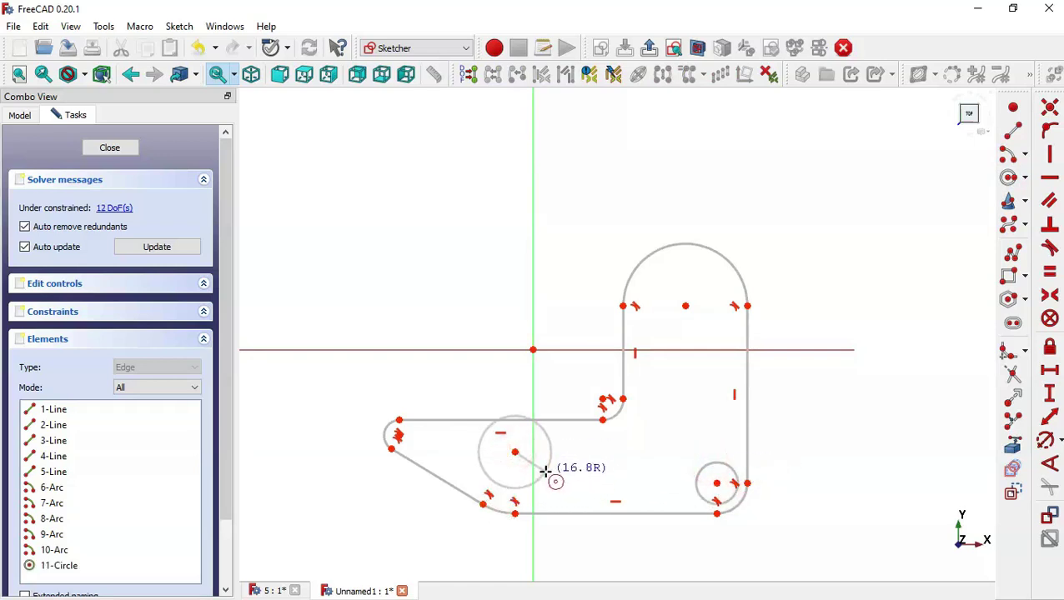
left_click(544, 472)
left_click(399, 434)
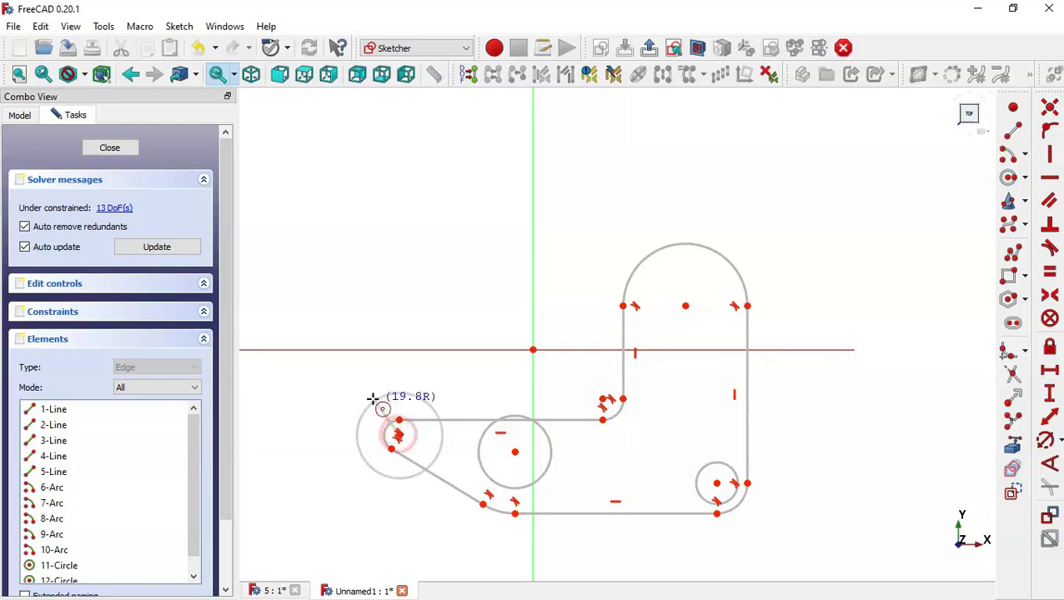
left_click(373, 398)
key("Escape")
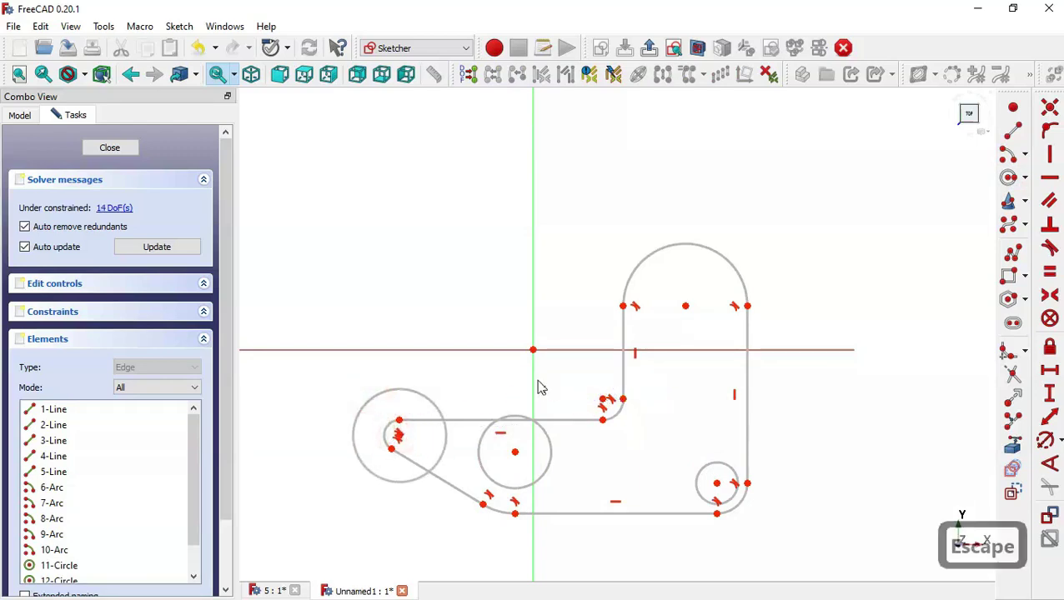
Step: Constrain the three circles to equal radii
left_click(424, 404)
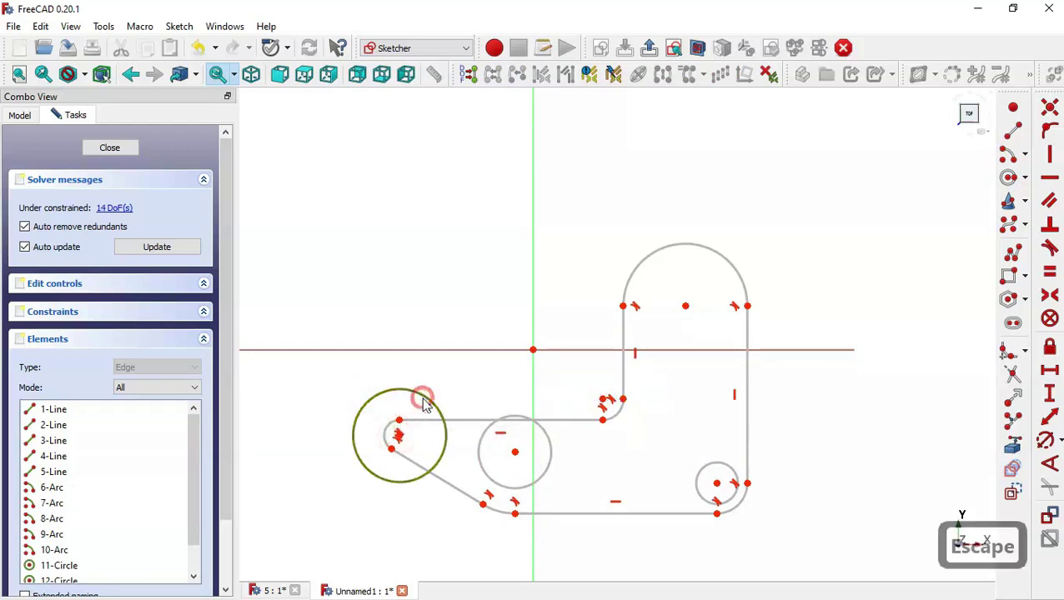
left_click(549, 457)
left_click(699, 469)
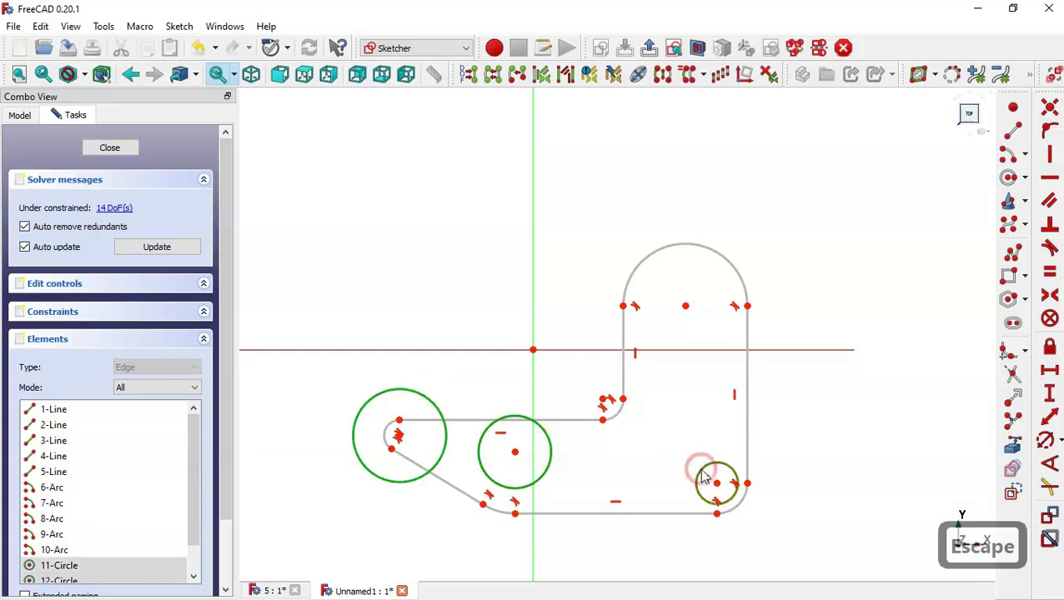
left_click(1048, 272)
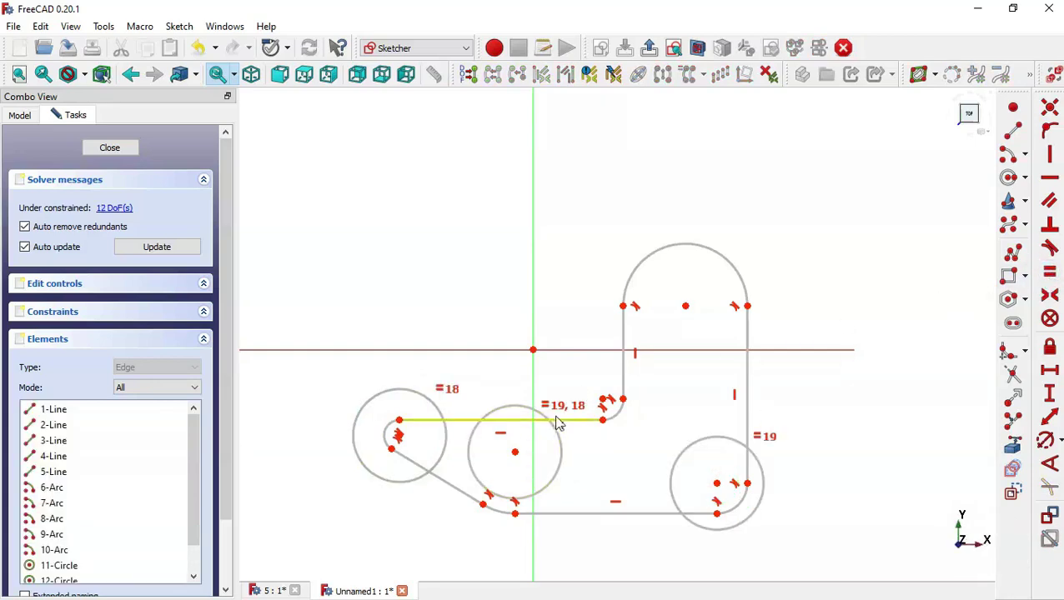
Step: Make the inner corner fillet's centre coincident with the origin and constrain the profile's four fillet arcs to equal radii
left_click(602, 399)
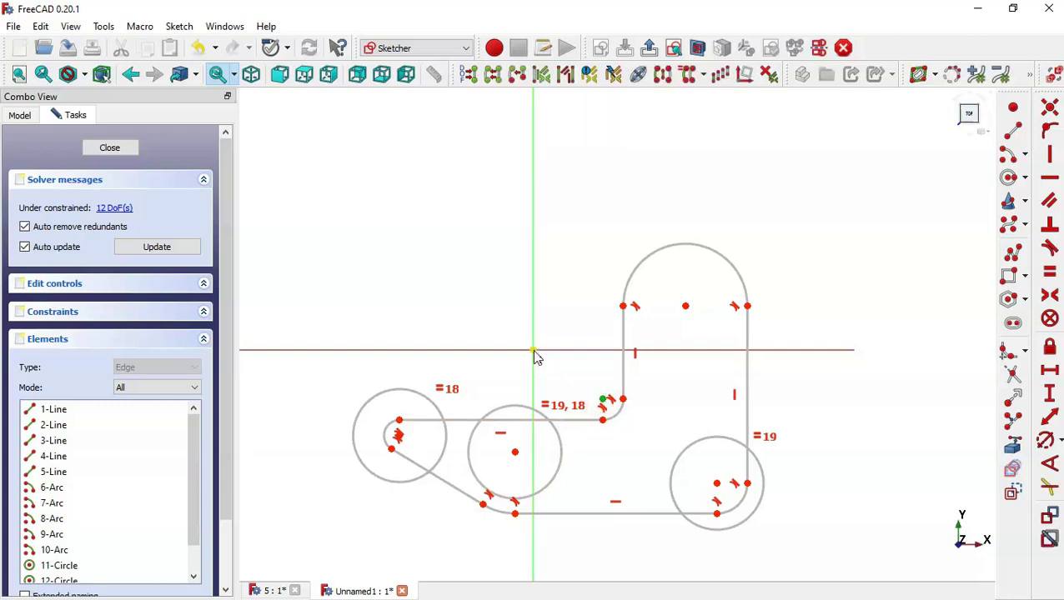
left_click(1050, 127)
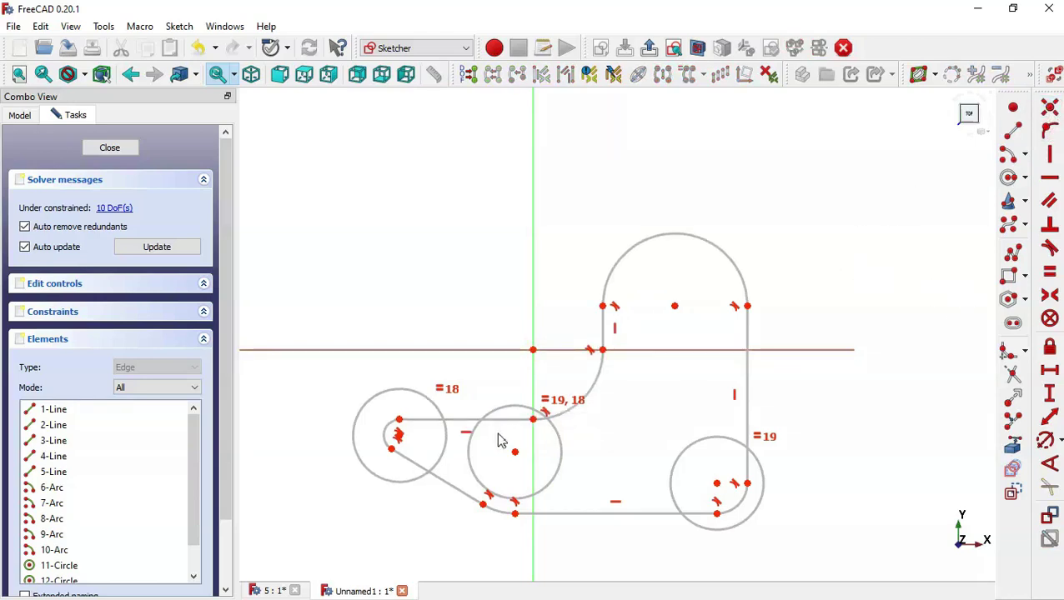
left_click(597, 382)
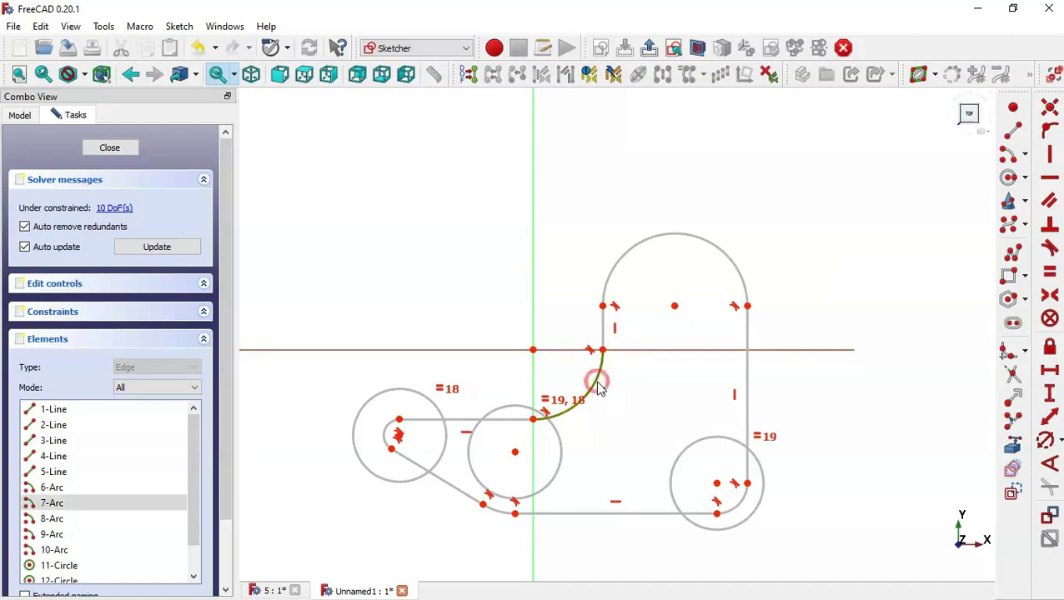
left_click(391, 431)
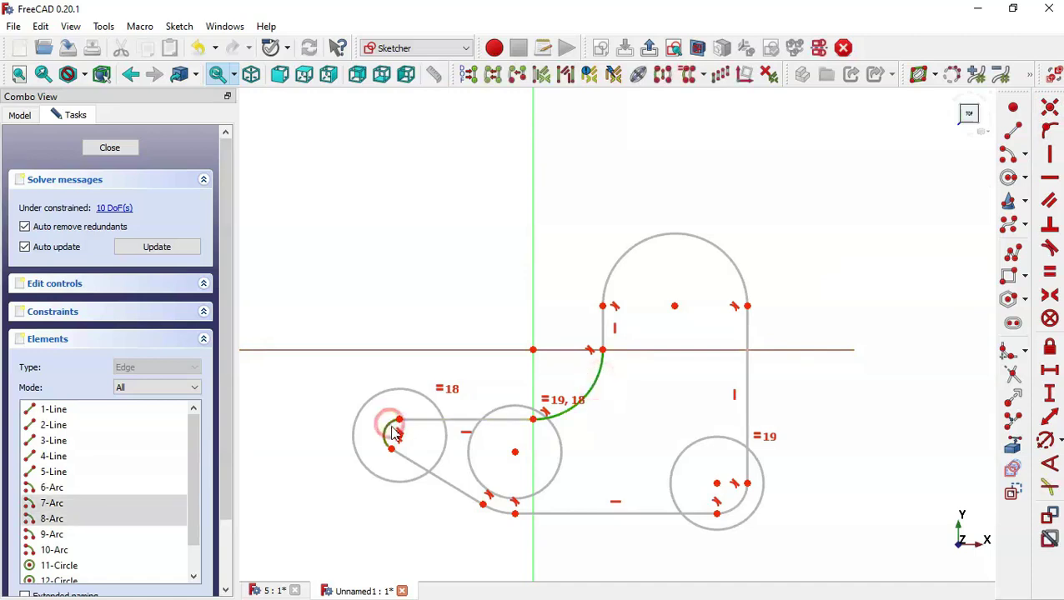
left_click(500, 512)
left_click(739, 506)
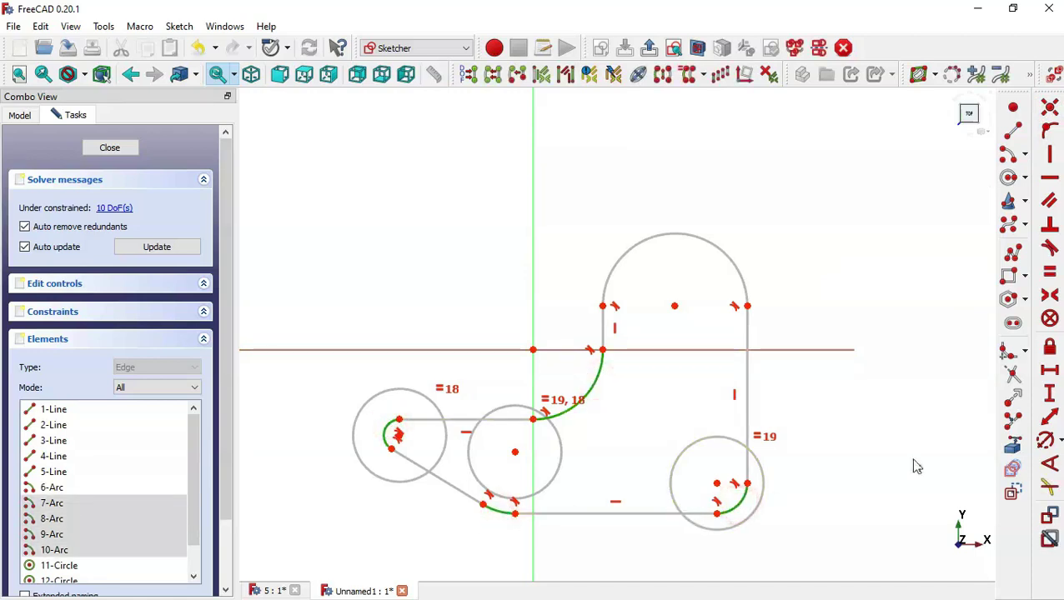
left_click(1050, 276)
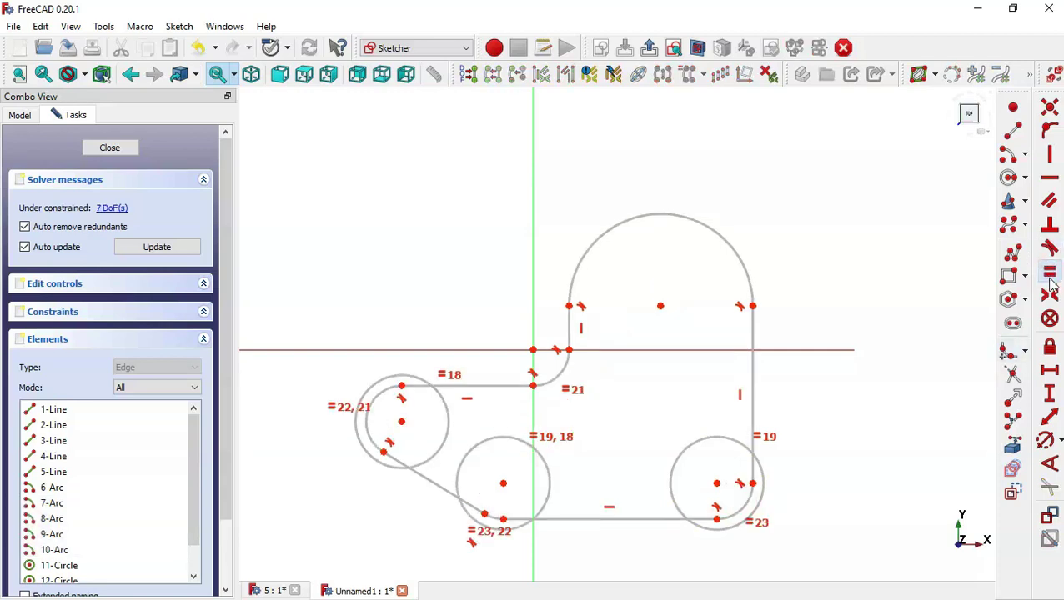
Step: Move the left-tip arc farther outward, away from the lower-left hole, to lengthen the profile's arm
scroll(790, 271, "down", 1)
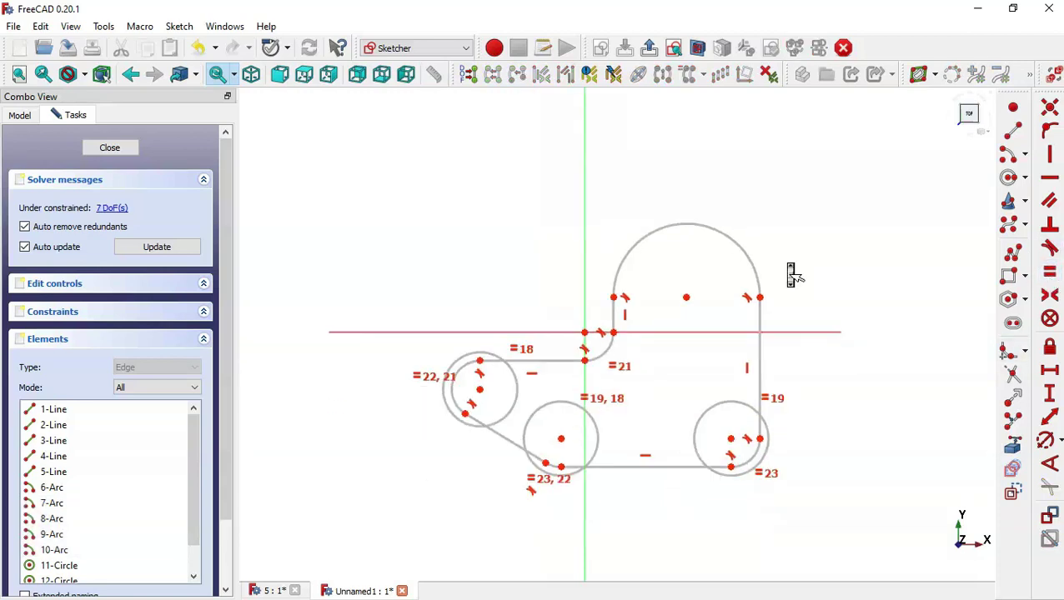
left_click(457, 398)
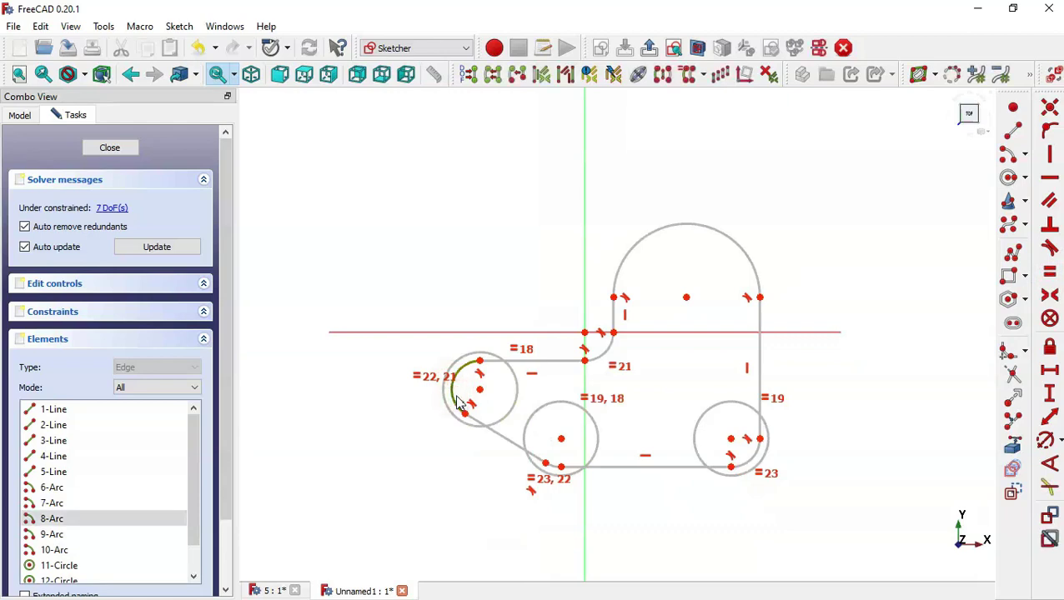
left_click_drag(456, 397, 404, 390)
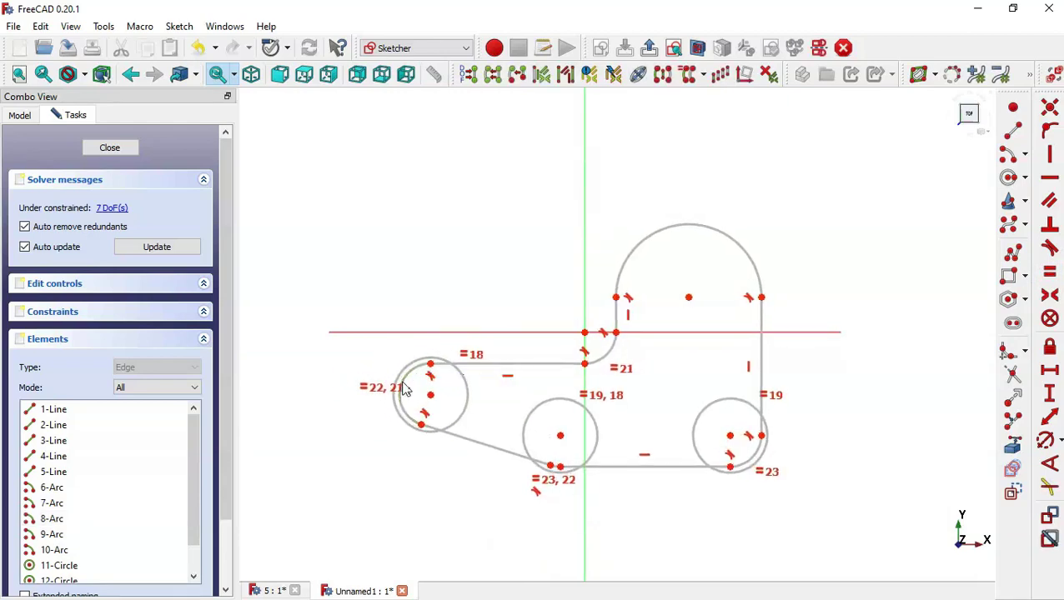
Step: Dimension the left-tip circle with a diameter of 20 mm
left_click(1044, 446)
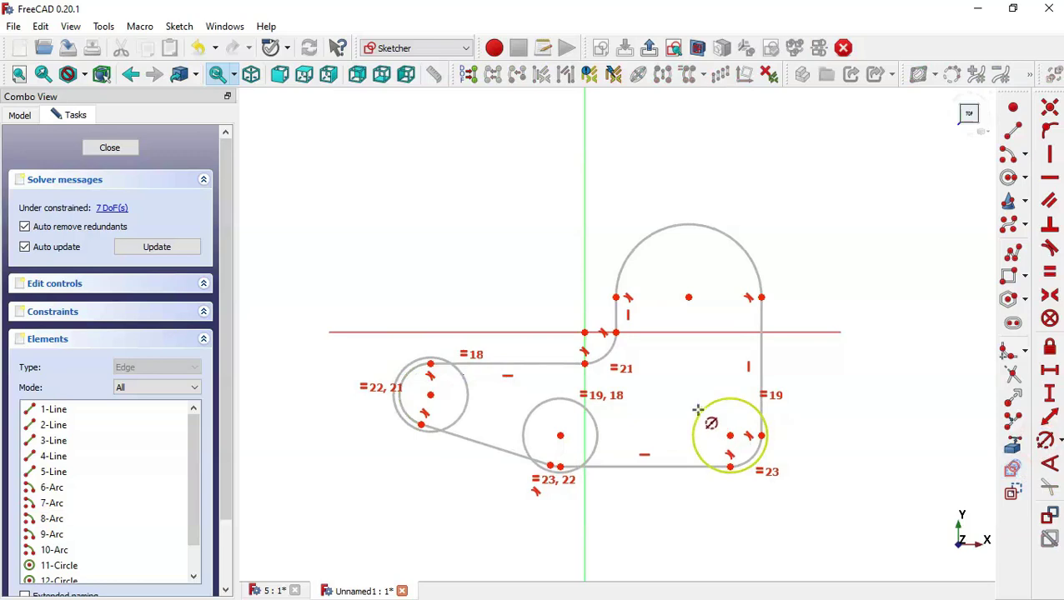
left_click(462, 384)
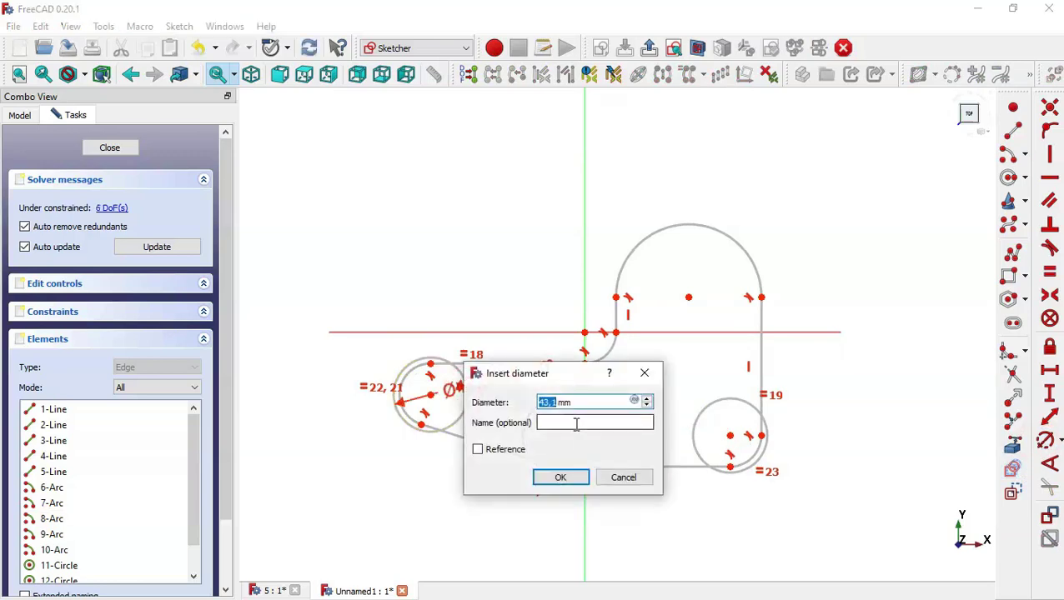
type("20")
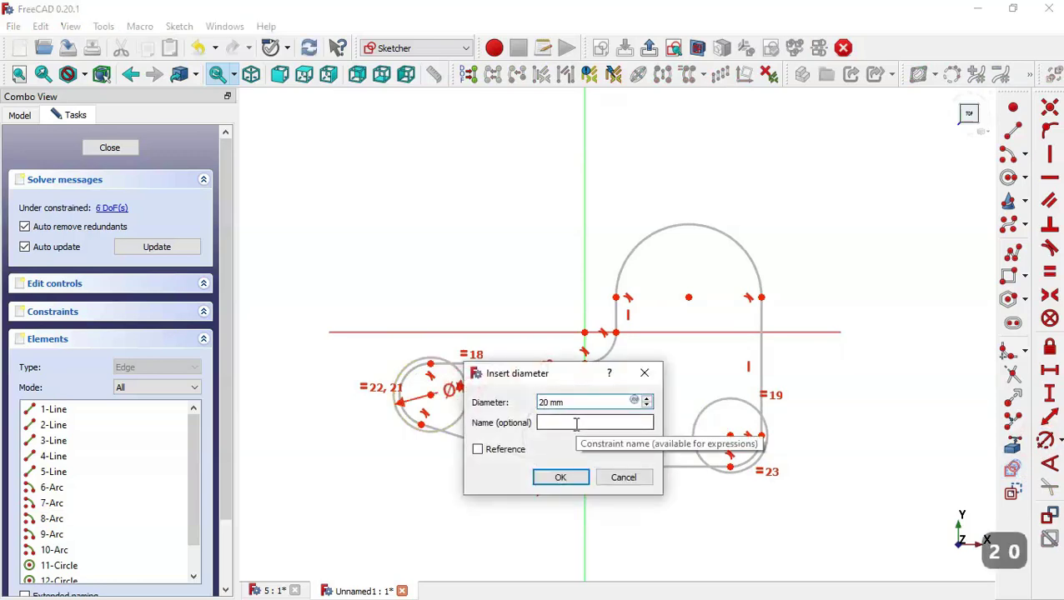
key("Return")
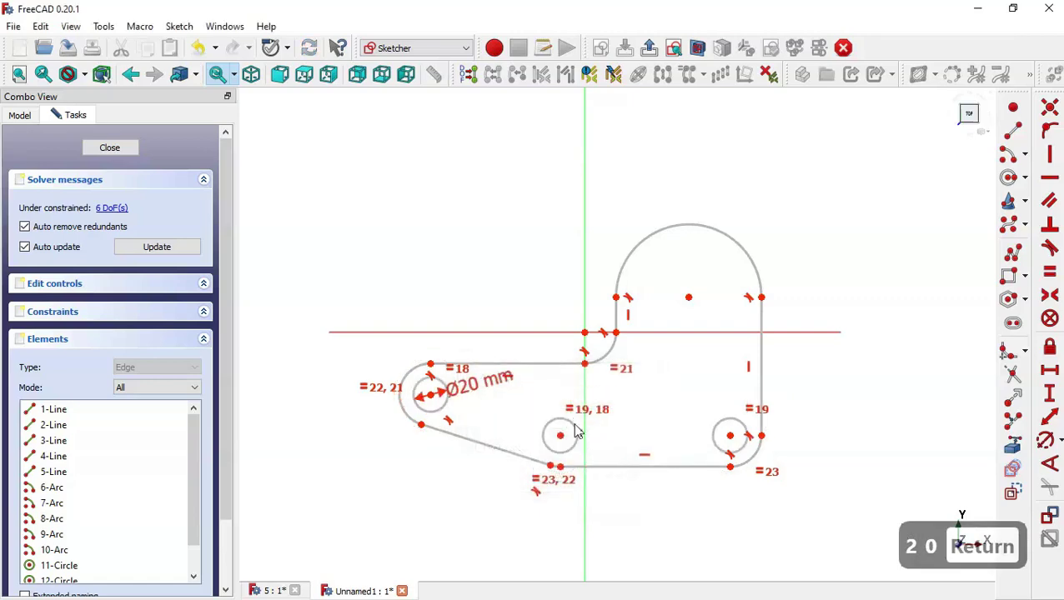
Step: Check the dimensions on the reference model, then set the left-tip fillet arc's radius to 20 mm in the sketch
left_click(277, 592)
mouse_move(730, 380)
middle_mouse_down()
mouse_move(726, 372)
mouse_move(714, 415)
middle_mouse_up()
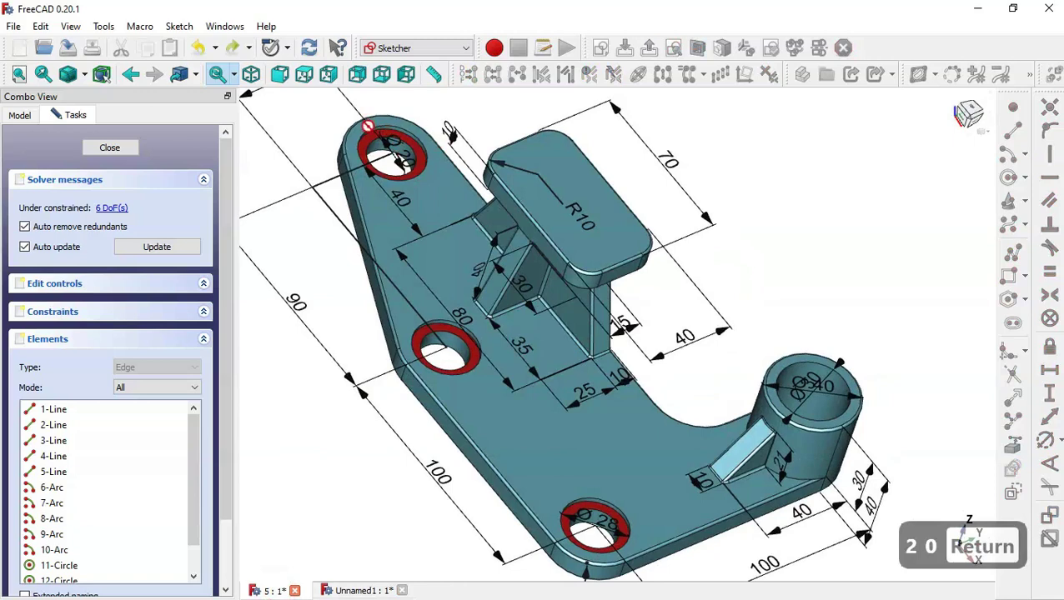
left_click(352, 590)
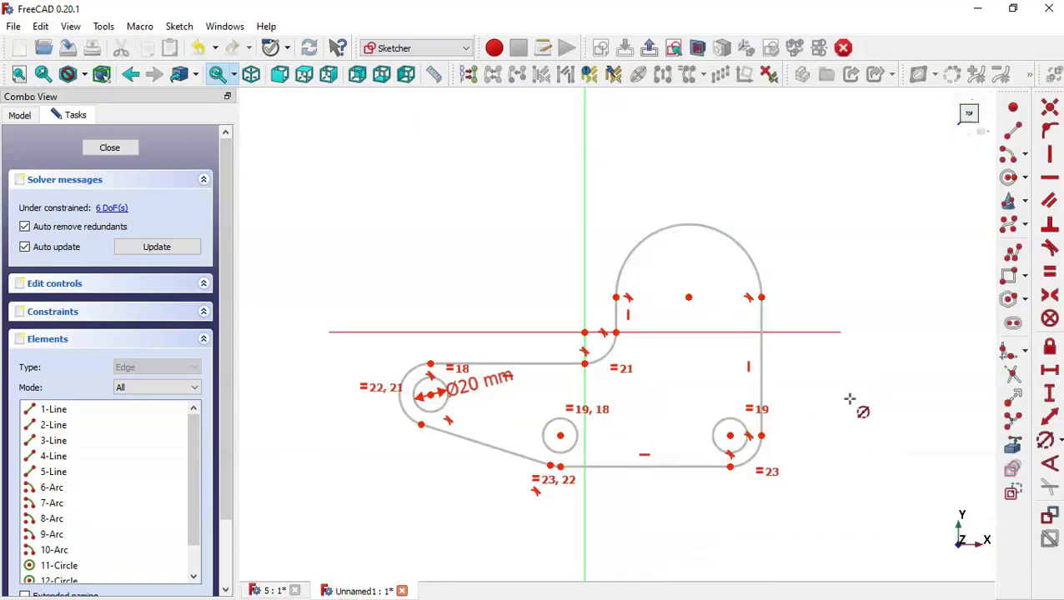
left_click(401, 373)
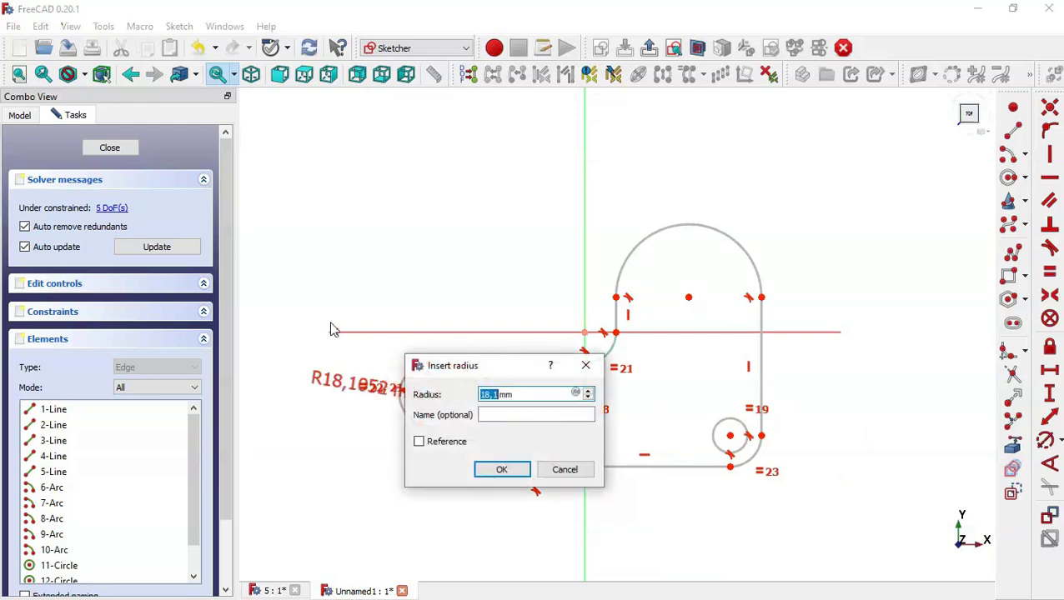
type("20")
key("Return")
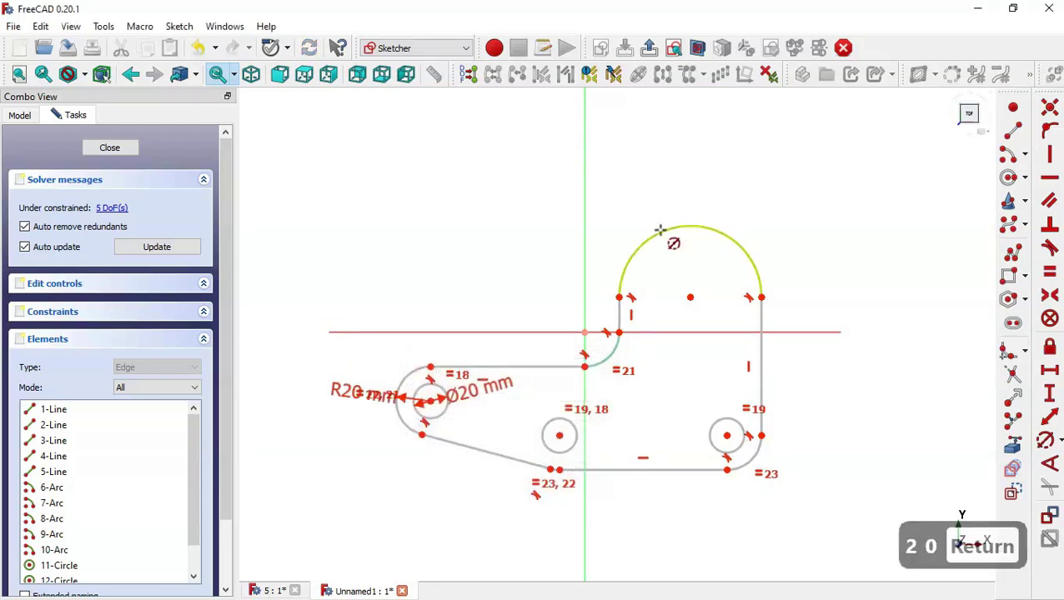
Step: Set the radius of the large arc at the upper end of the profile to 20 mm
left_click(699, 226)
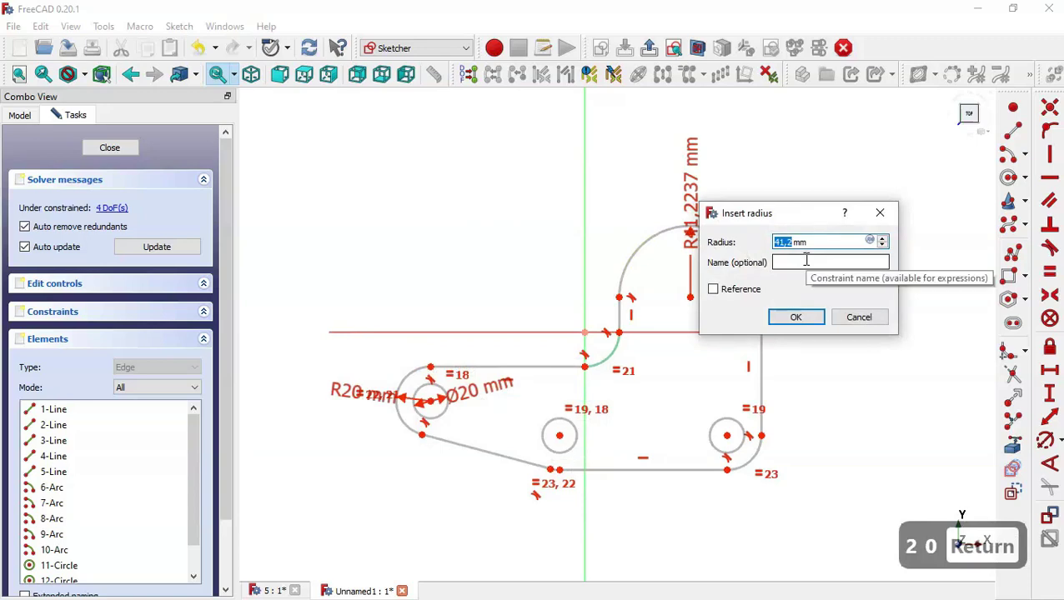
type("4")
key("BackSpace")
type("3")
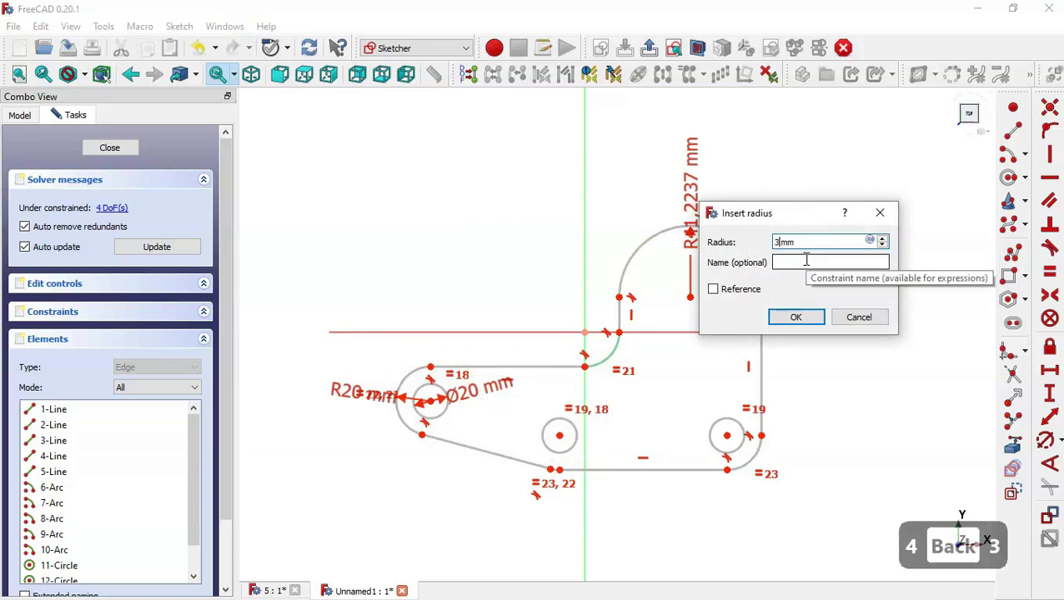
key("BackSpace")
type("20")
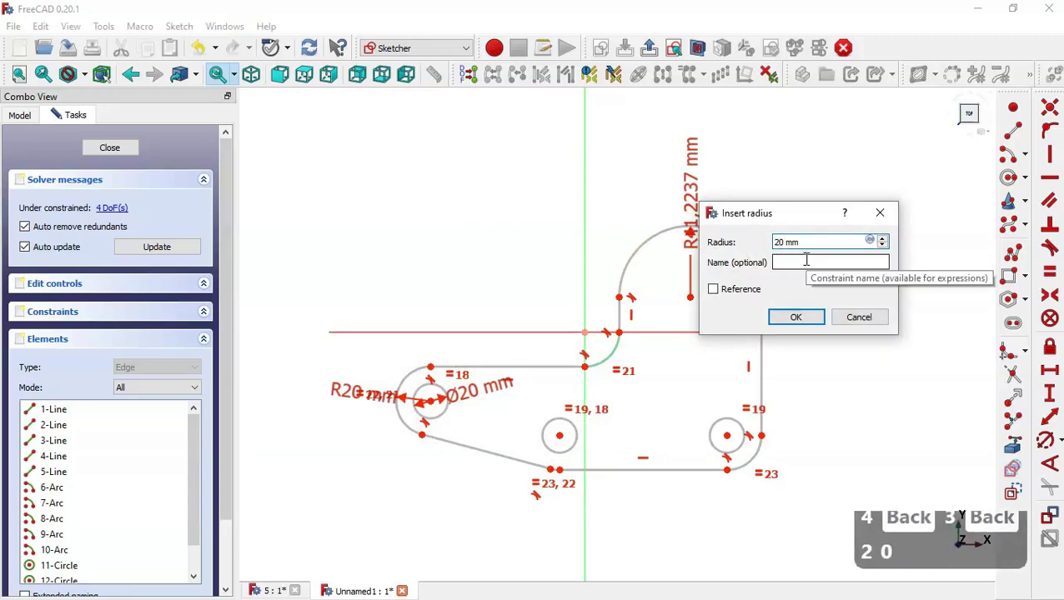
key("Return")
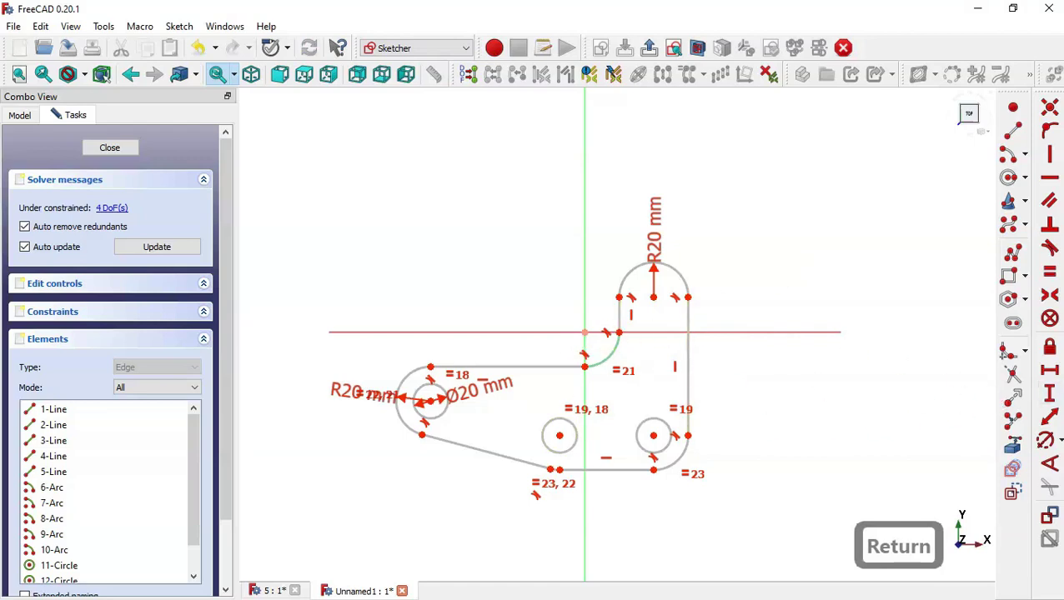
Step: Set the horizontal distance between the left-tip and lower-left hole centres to 90 mm
left_click(1049, 372)
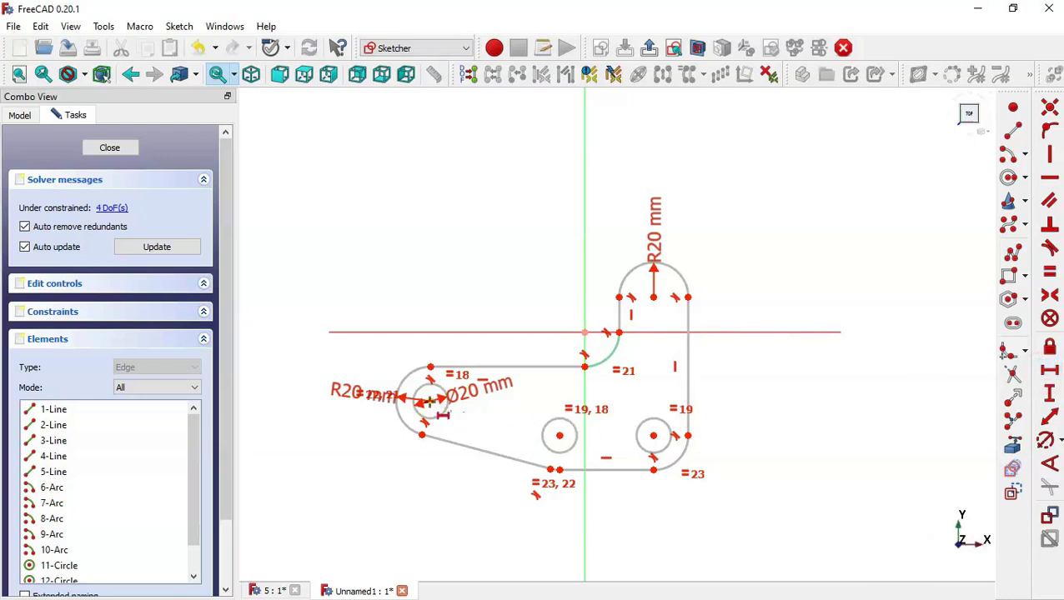
left_click(428, 402)
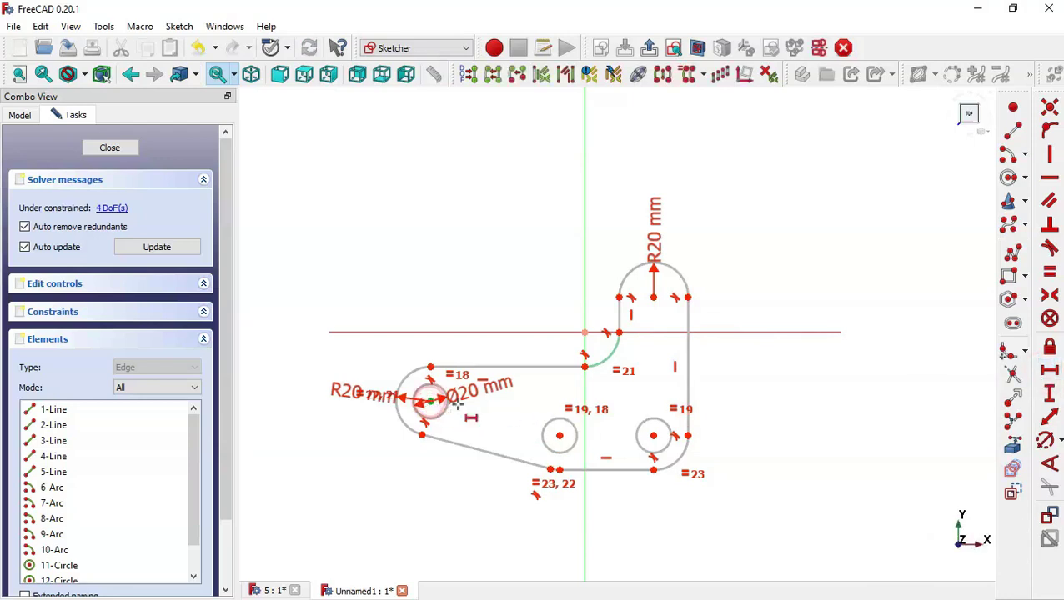
left_click(560, 435)
type("90")
key("Return")
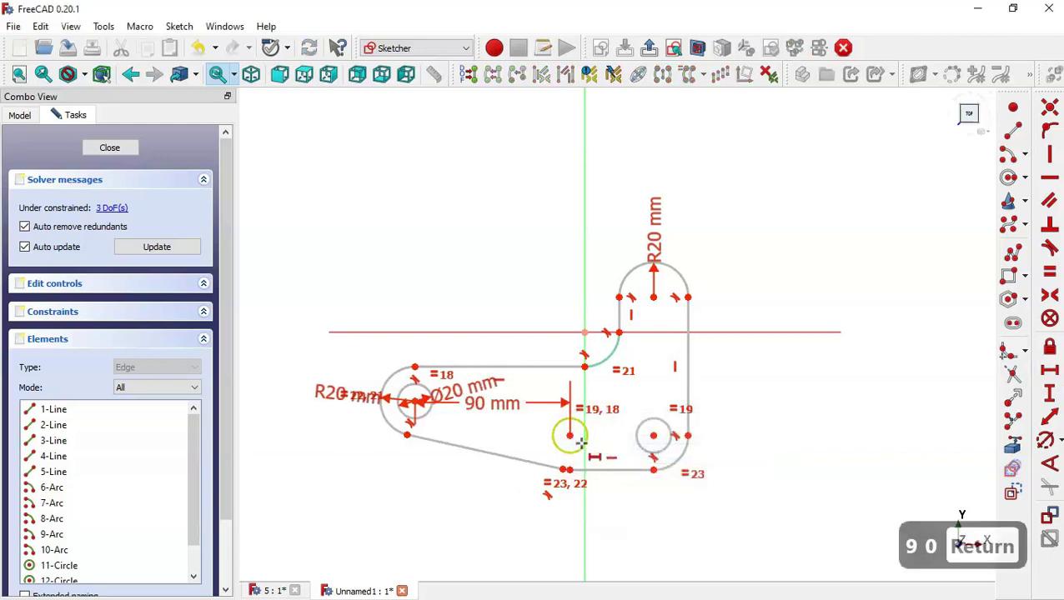
Step: Set the horizontal distance between the lower-left and lower-right hole centres to 100 mm
left_click(568, 435)
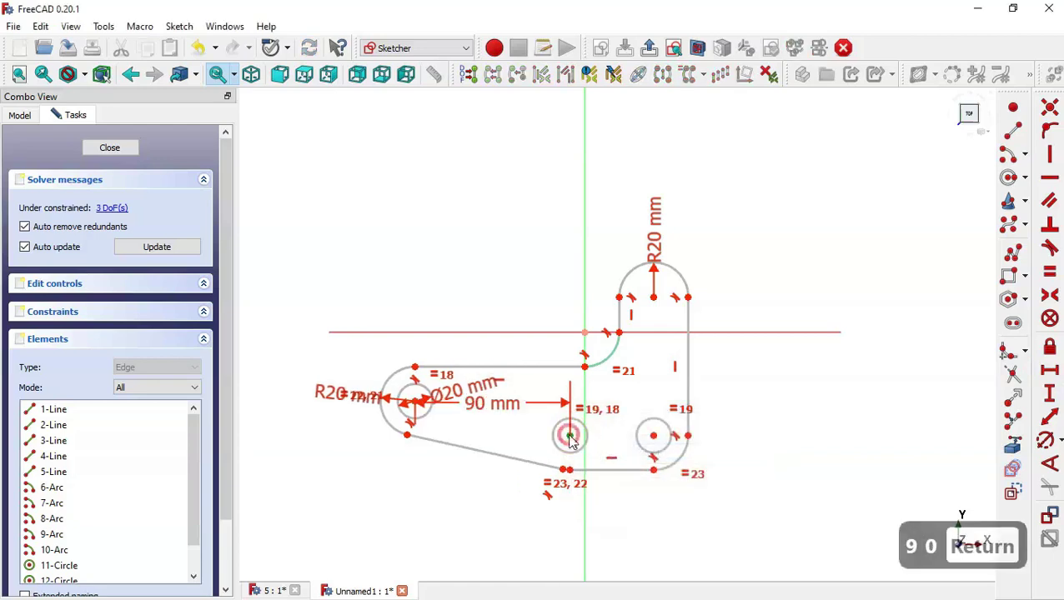
left_click(654, 436)
type("100")
key("Return")
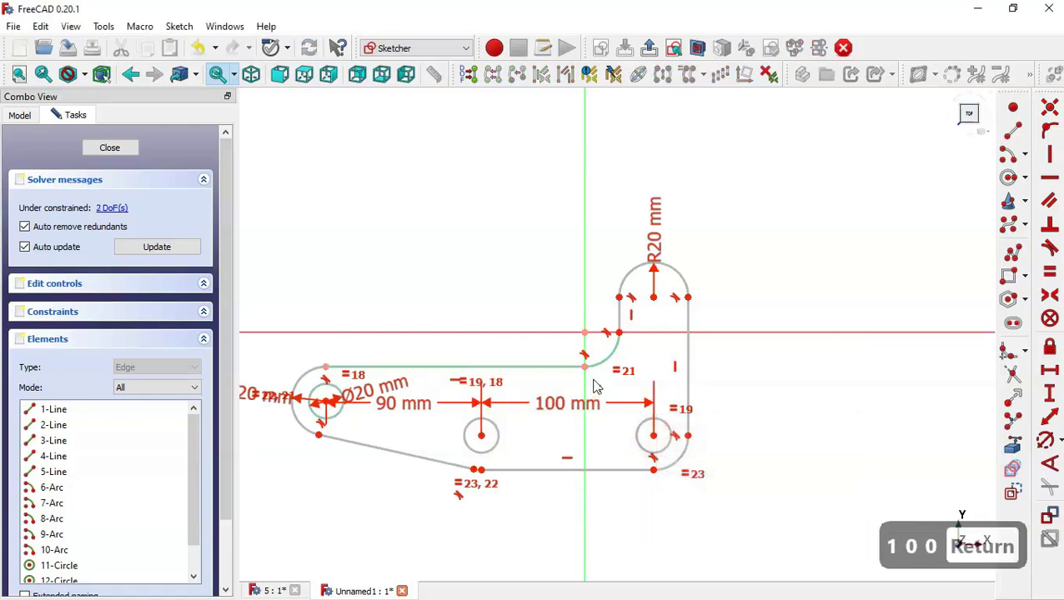
Step: Set the vertical distance between the lower-right hole centre and the upper arc's centre to 100 mm
left_click(1049, 392)
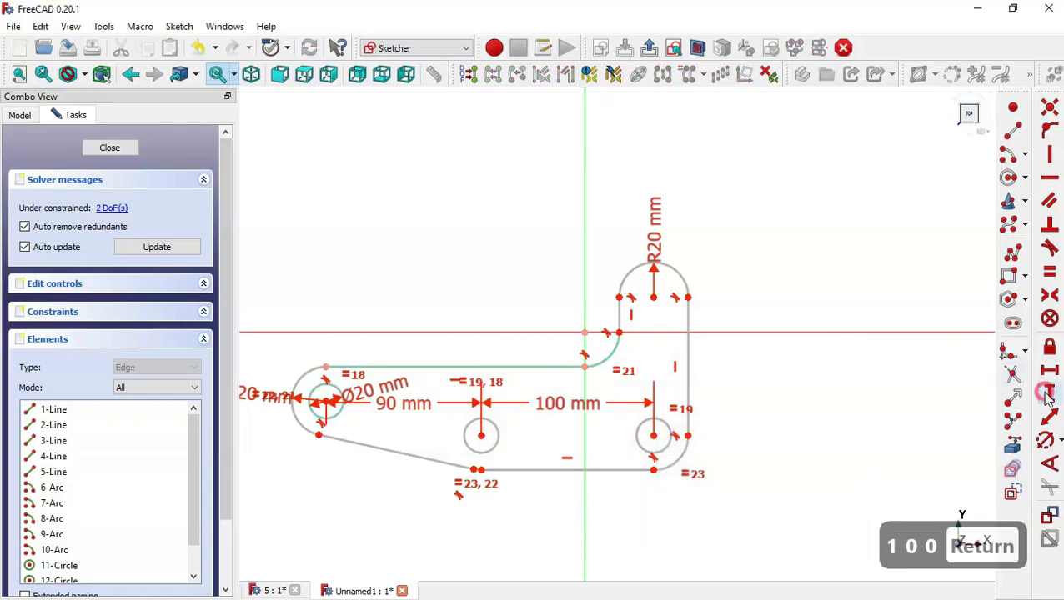
left_click(652, 435)
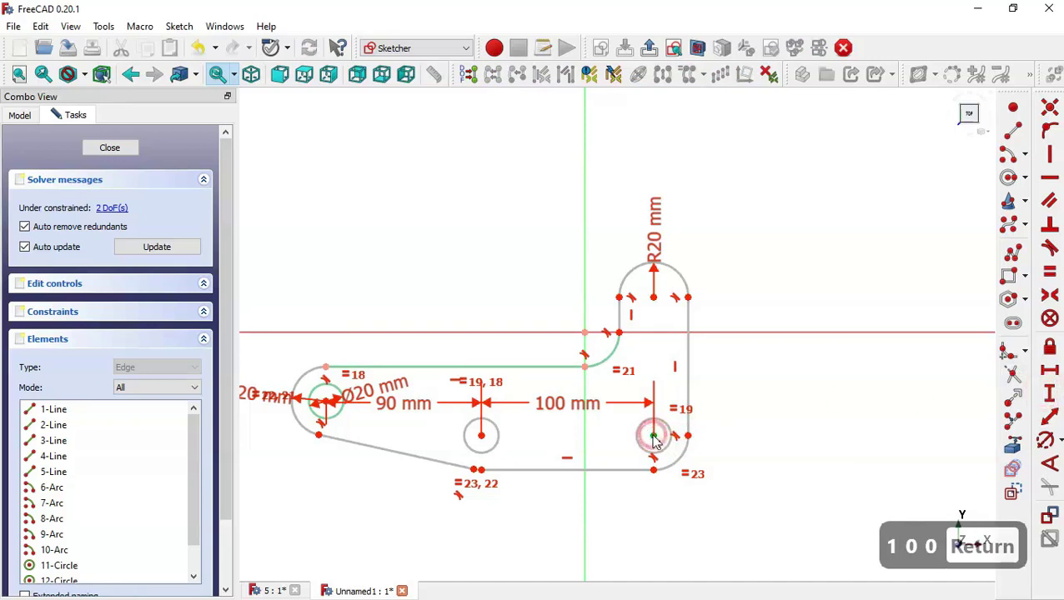
left_click(652, 296)
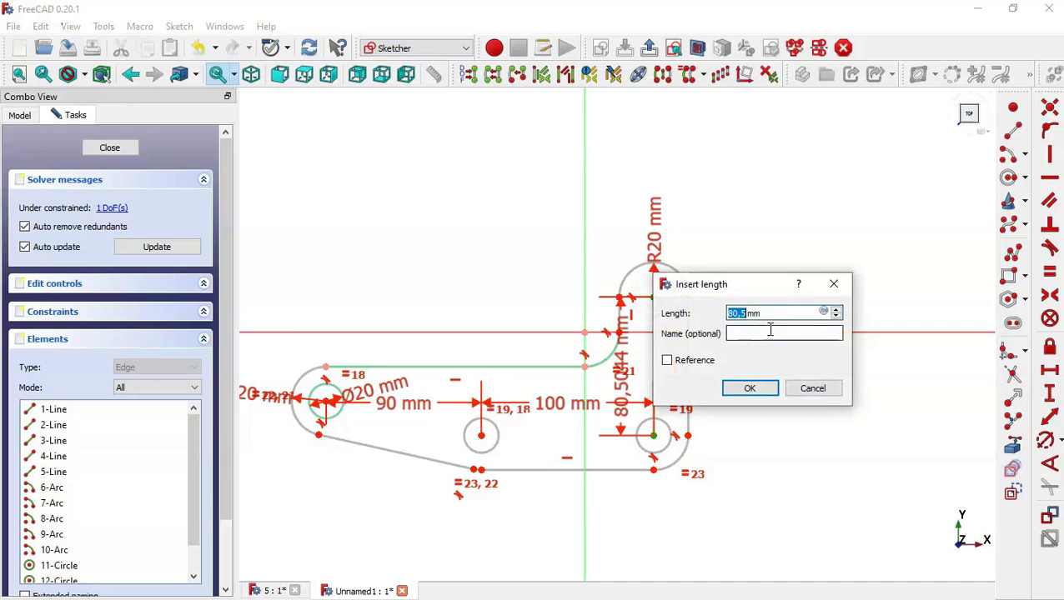
type("100")
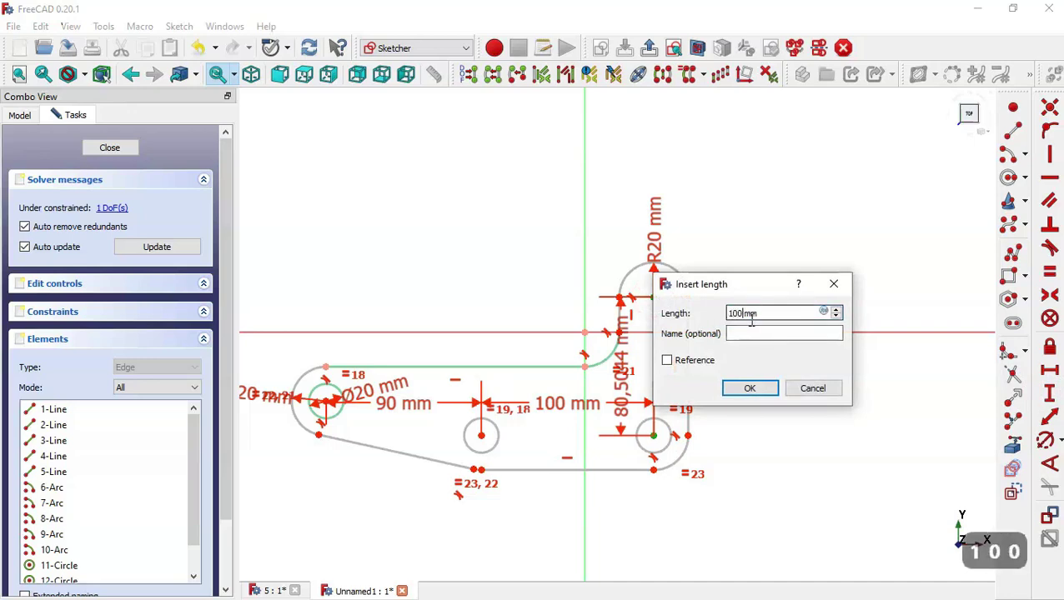
key("Return")
Step: Set the vertical distance between the left-tip and lower-left hole centres to 40 mm, and check it against the reference model
scroll(735, 288, "down", 2)
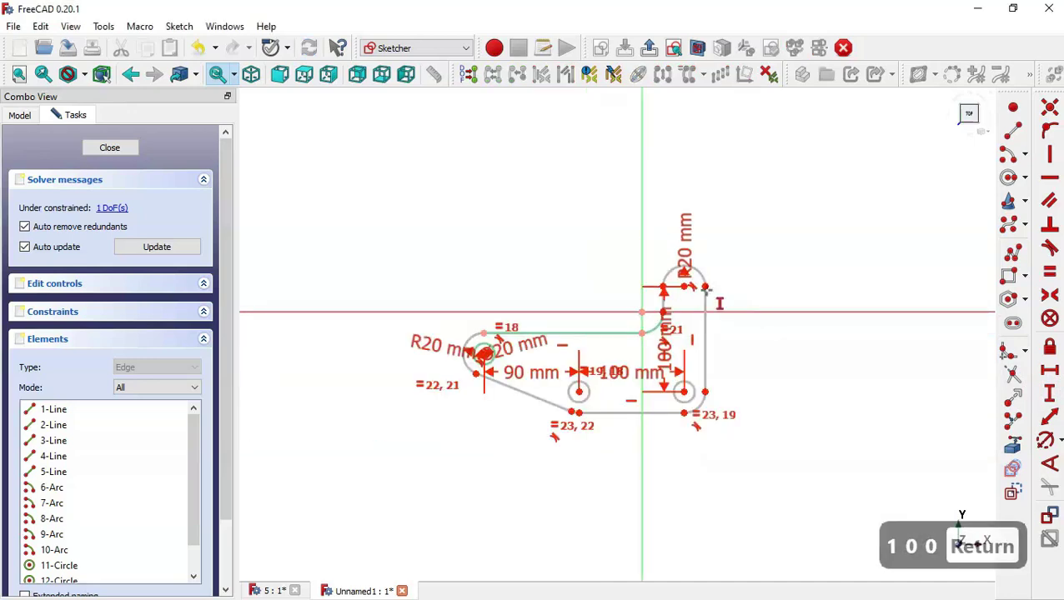
scroll(552, 349, "up", 2)
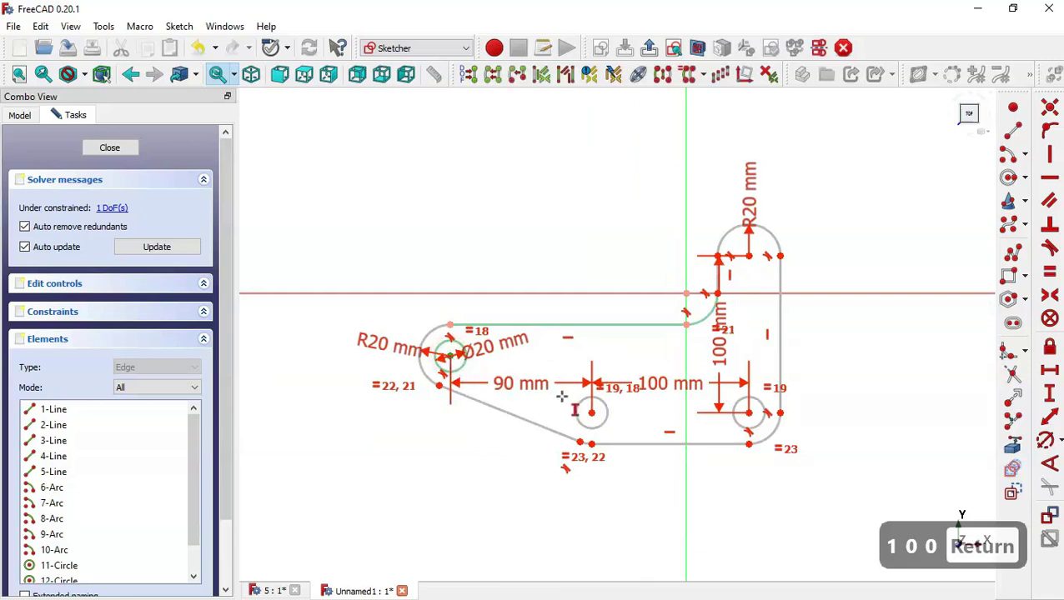
left_click(593, 412)
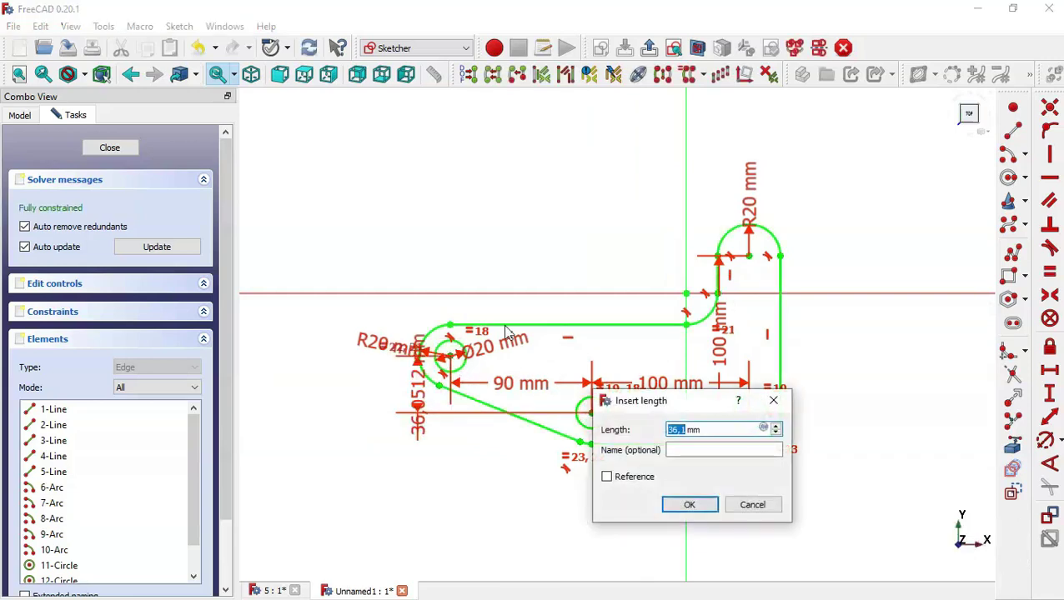
type("40")
key("Return")
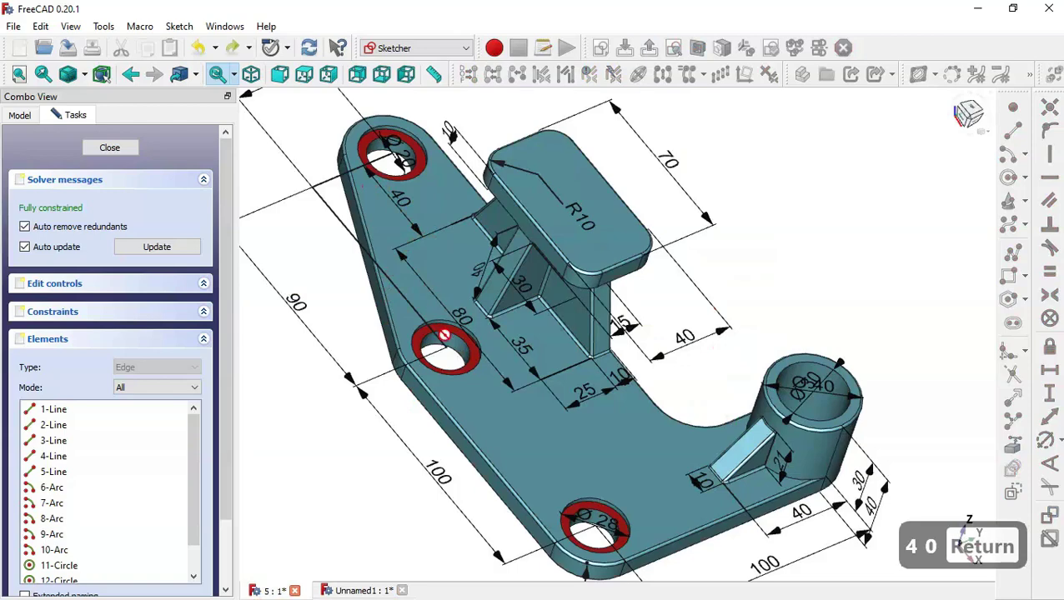
scroll(444, 334, "down", 3)
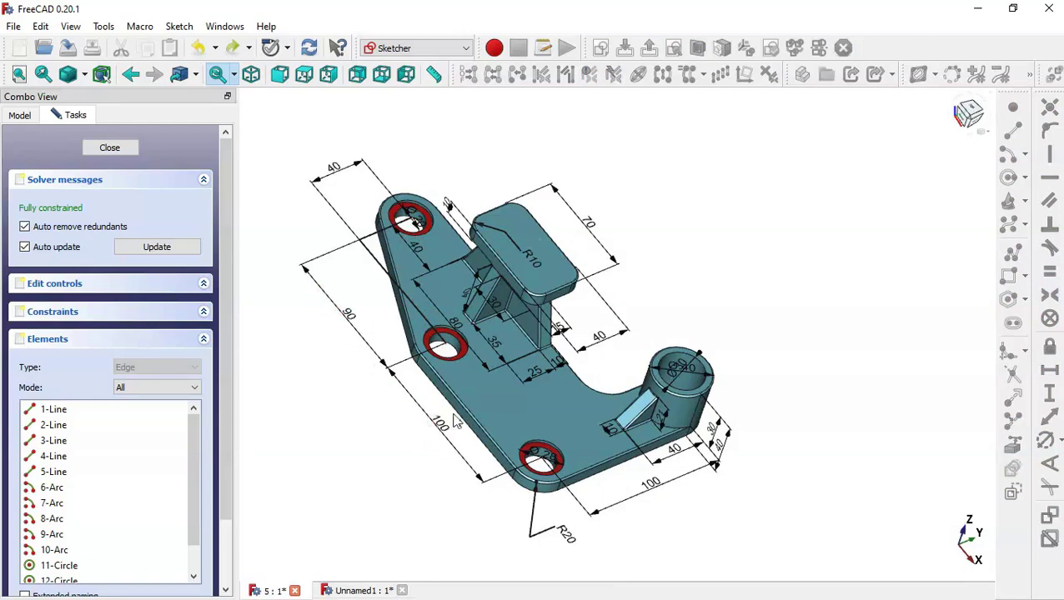
Step: Check the reference model, finish the base plate sketch and pad it 10 mm
mouse_move(709, 504)
left_mouse_down()
mouse_move(691, 439)
mouse_move(431, 514)
left_mouse_up()
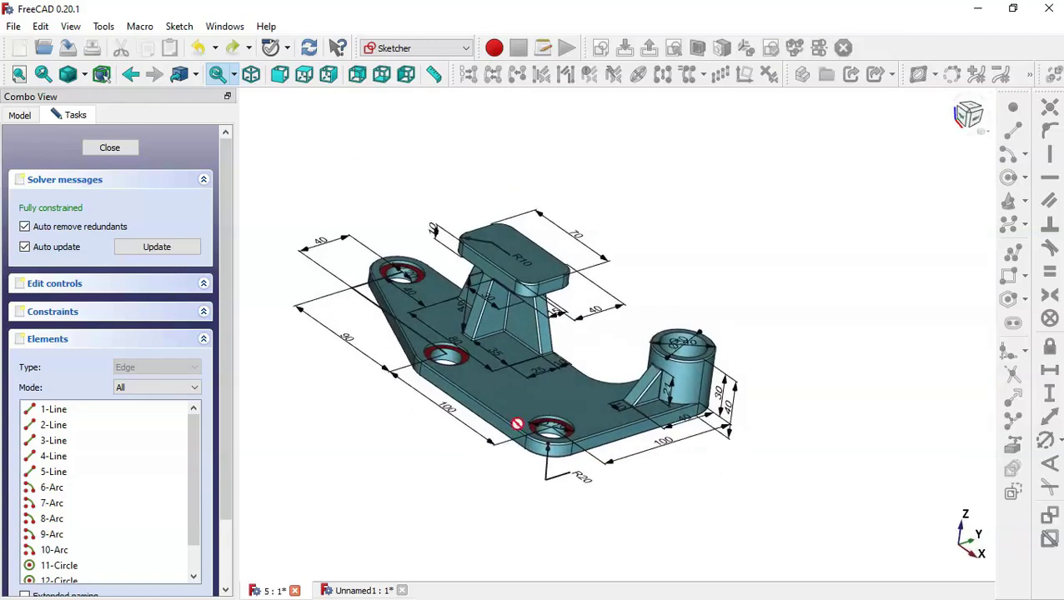
scroll(622, 410, "up", 1)
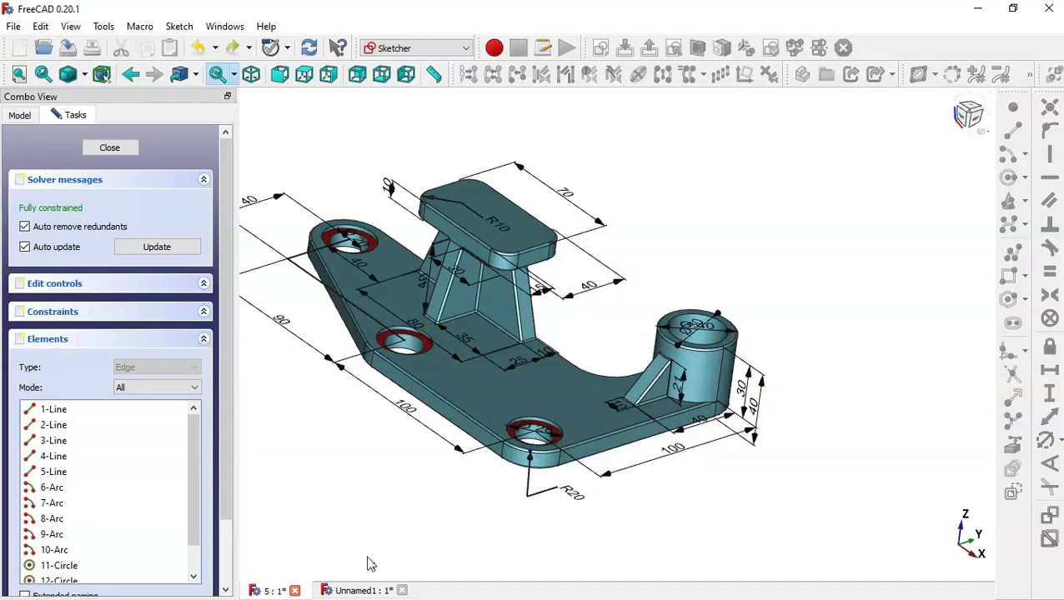
left_click(352, 590)
left_click(122, 152)
left_click(541, 241)
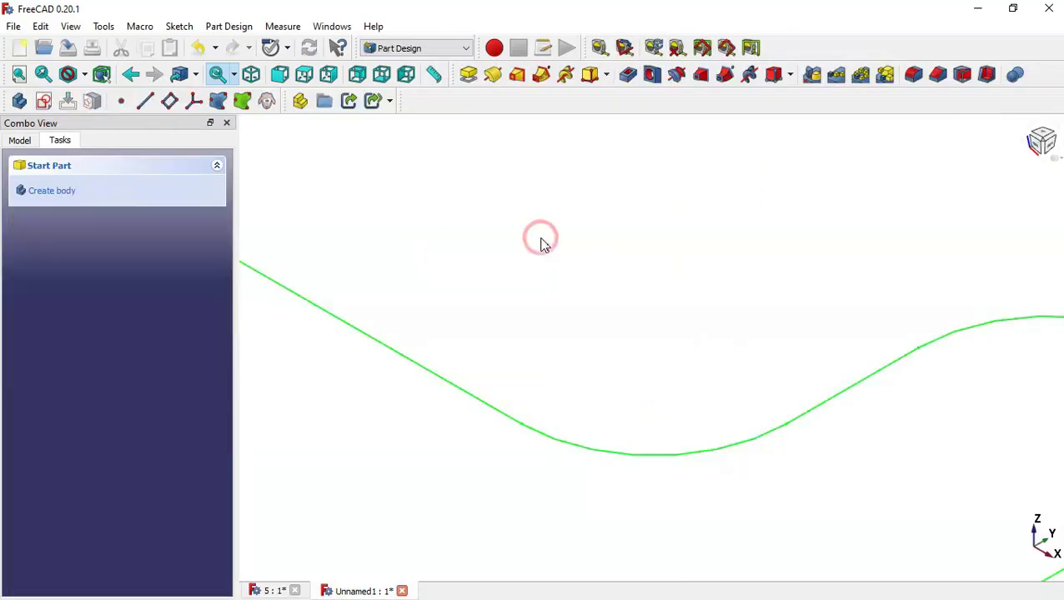
key("Home")
left_click(468, 75)
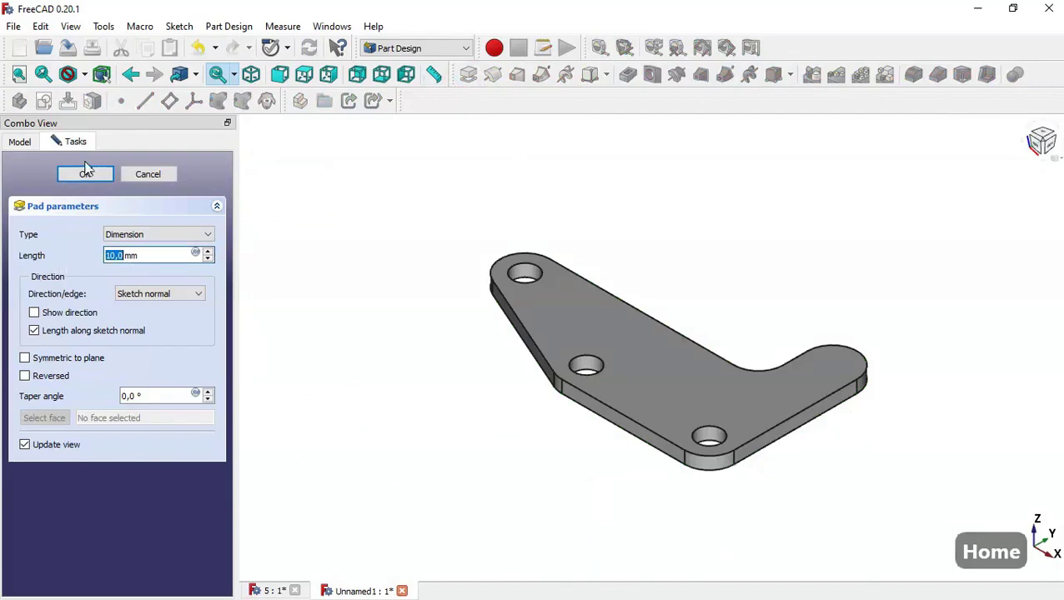
left_click(86, 172)
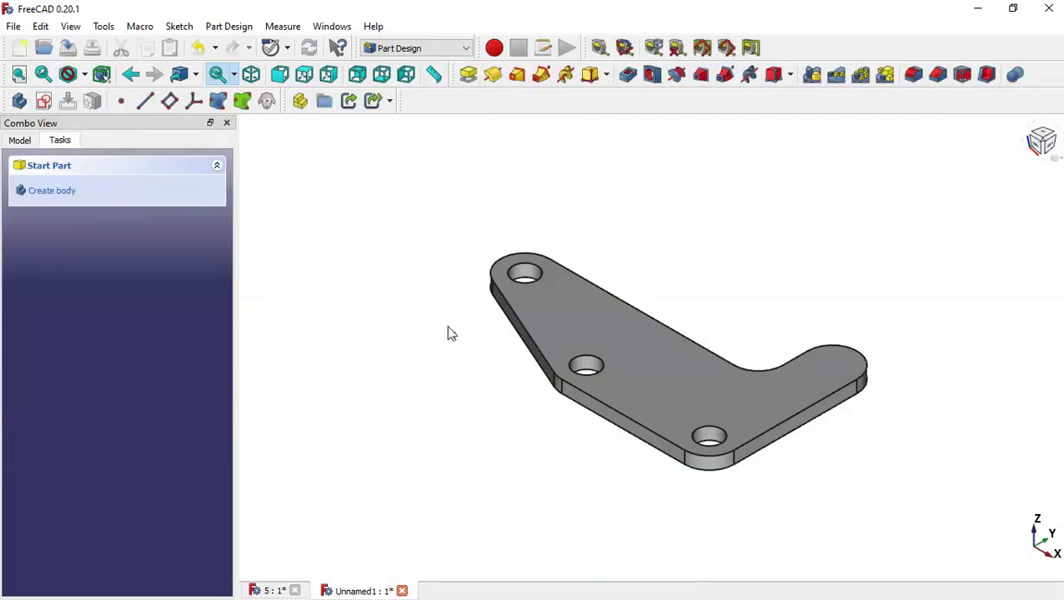
Step: Start a sketch on the plate's top face and reference the edges of its three holes as external geometry
left_click(688, 382)
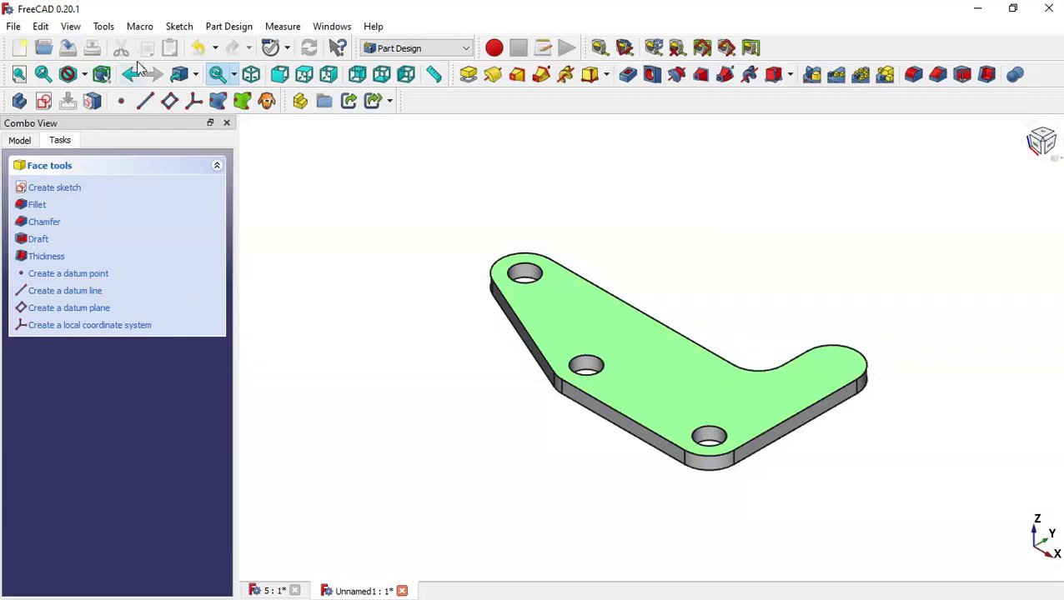
left_click(44, 101)
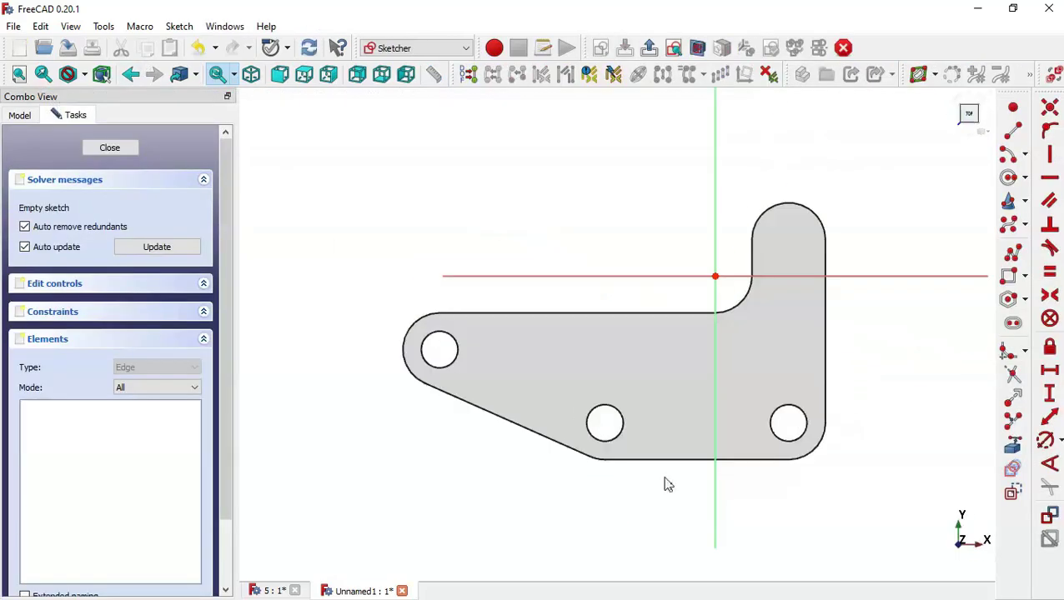
left_click(1012, 448)
left_click(796, 407)
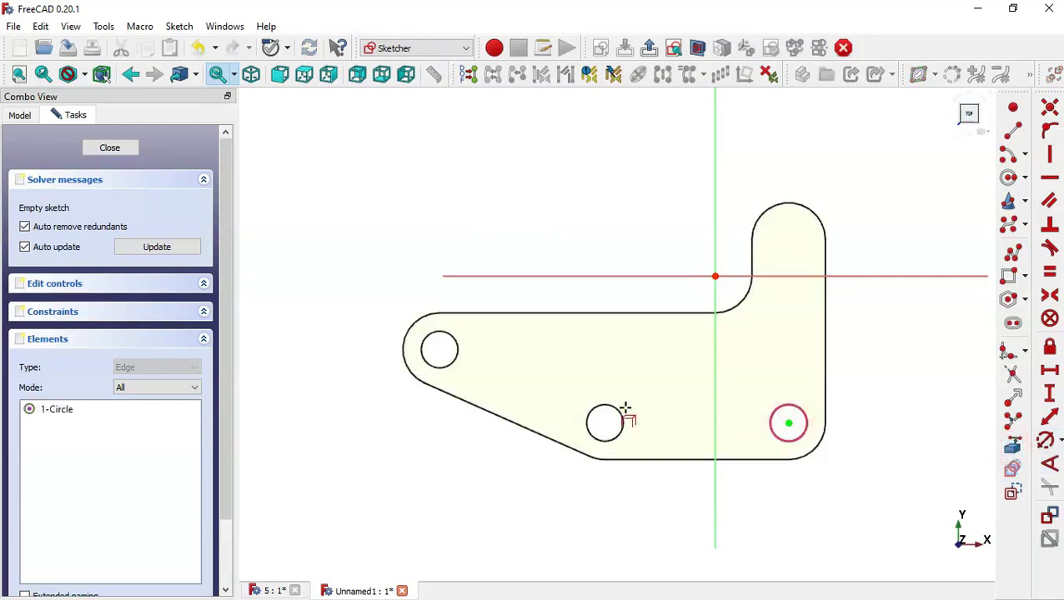
left_click(617, 417)
left_click(449, 364)
Step: Draw three circles larger than the holes, each centred on one of the referenced hole centres
left_click(1010, 178)
left_click(788, 422)
left_click(786, 375)
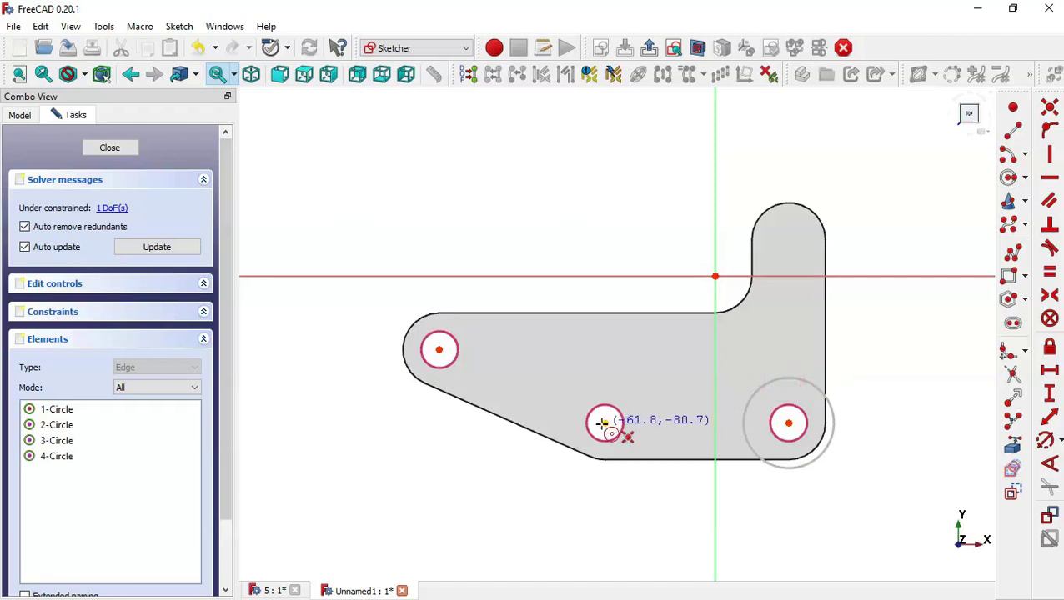
left_click(605, 423)
left_click(625, 376)
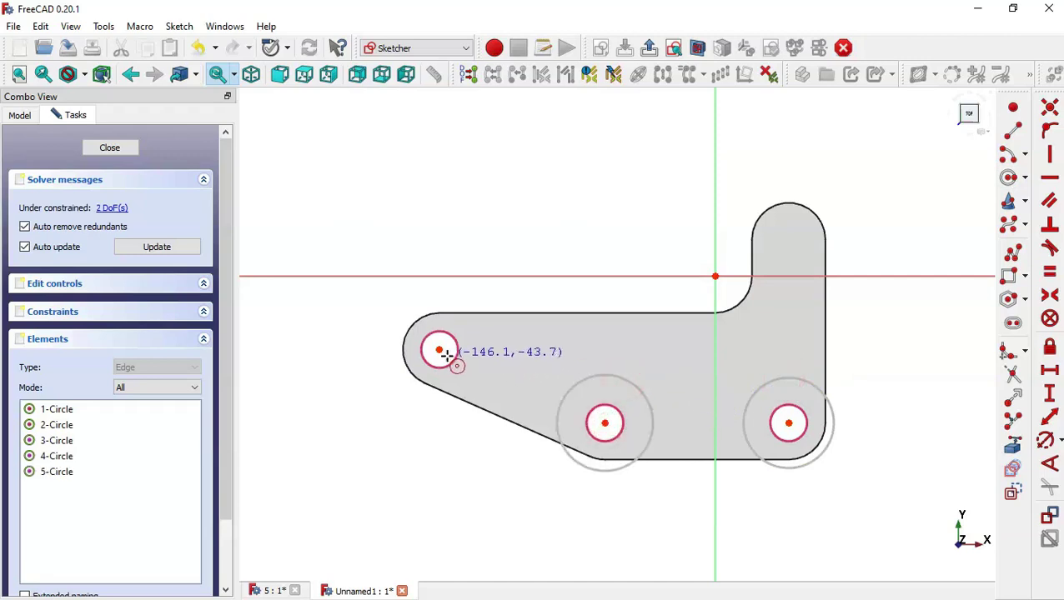
left_click(439, 350)
left_click(486, 371)
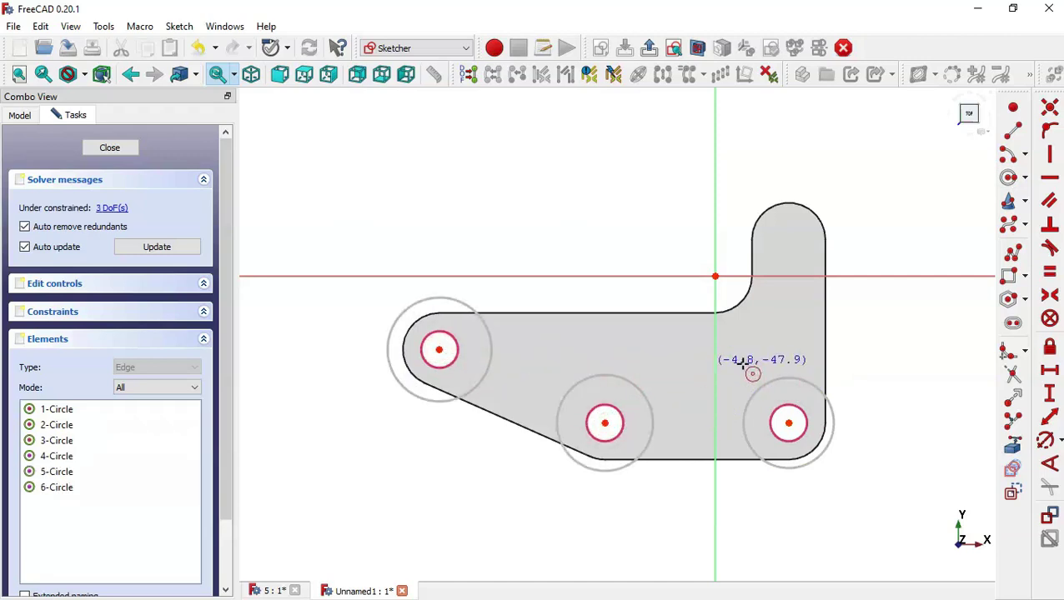
key("Escape")
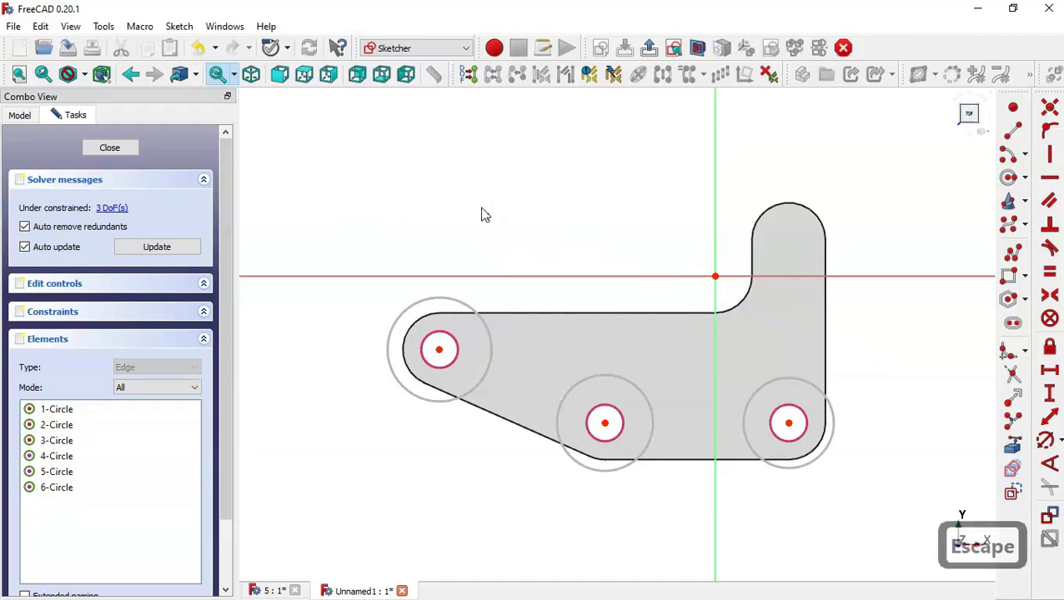
Step: Constrain the three counterbore circles to be equal and set their diameter to 28 mm
left_click(480, 323)
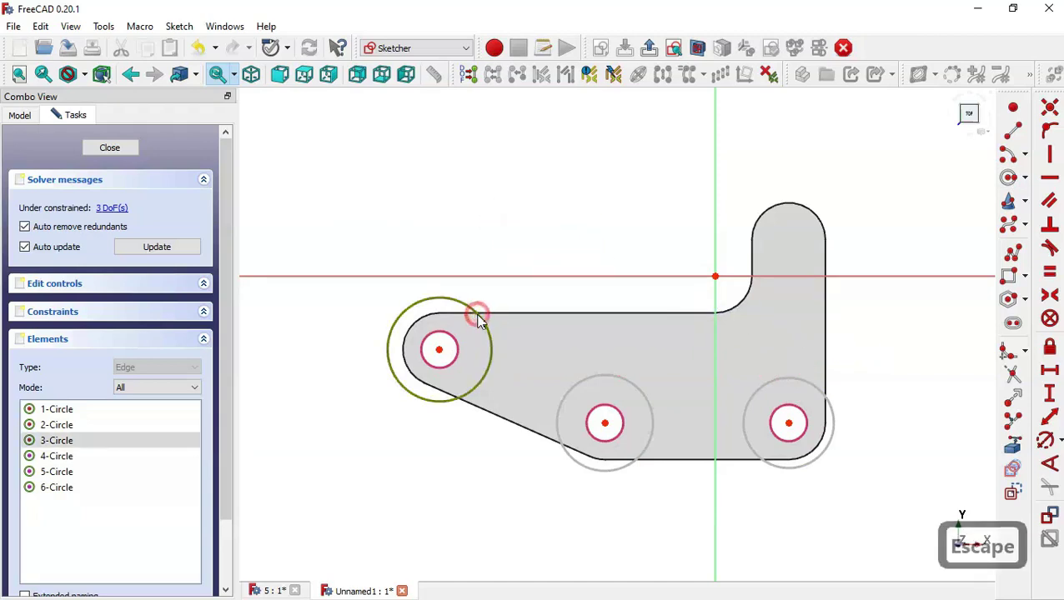
left_click(621, 381)
left_click(771, 376)
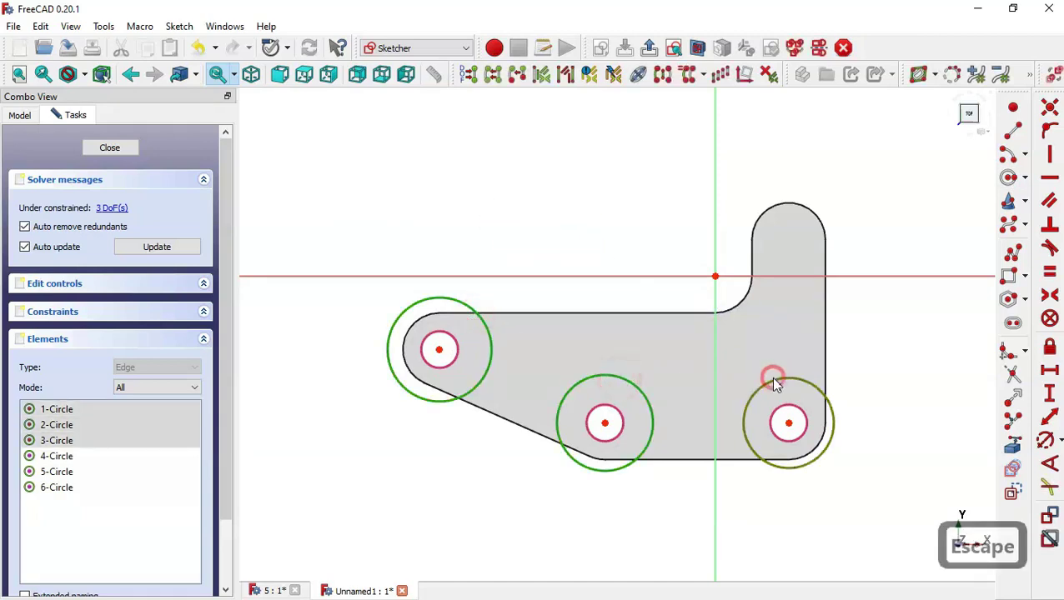
left_click(1050, 272)
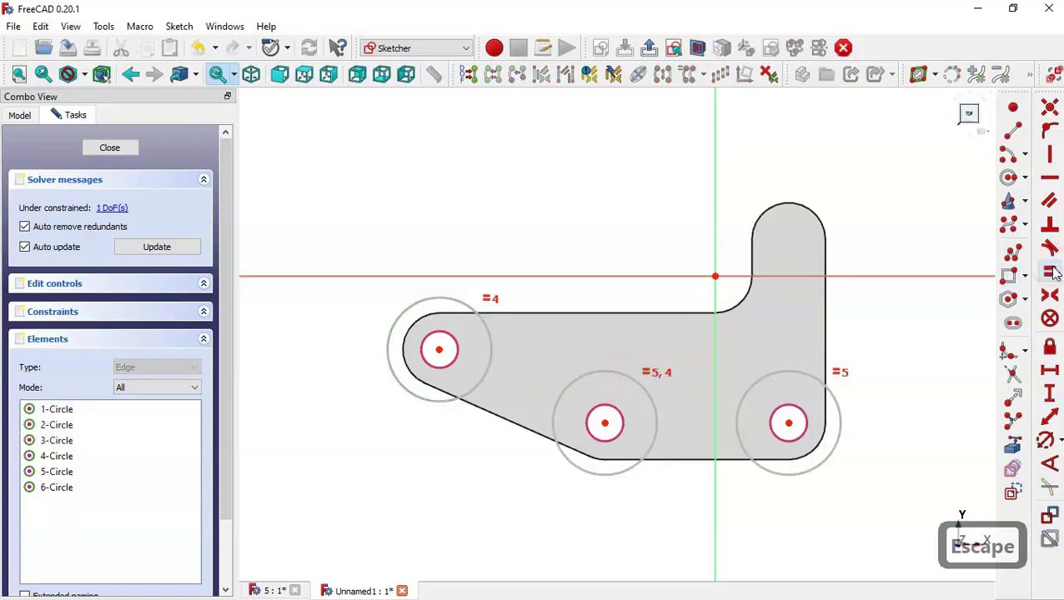
left_click(1043, 440)
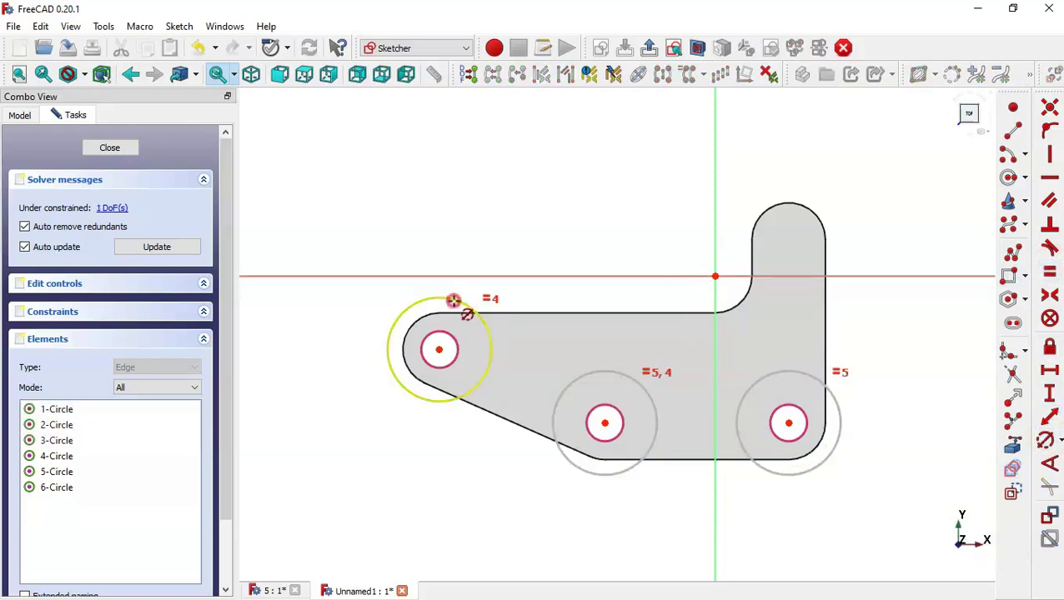
left_click(456, 298)
type("28")
key("Return")
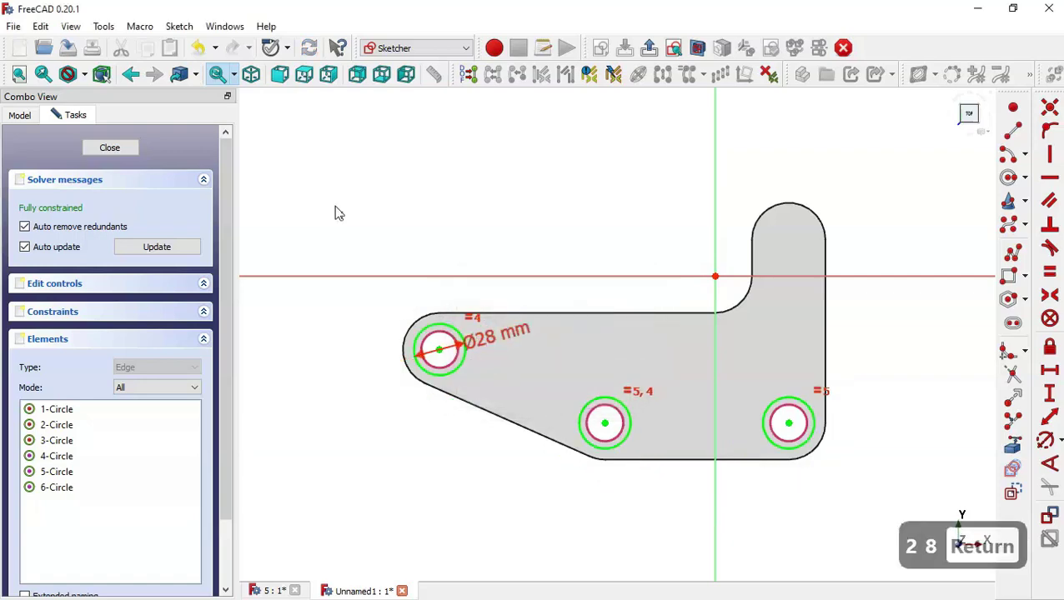
Step: Finish the circle sketch and pocket it 2.5 mm deep to form the counterbores around the three holes
left_click(99, 148)
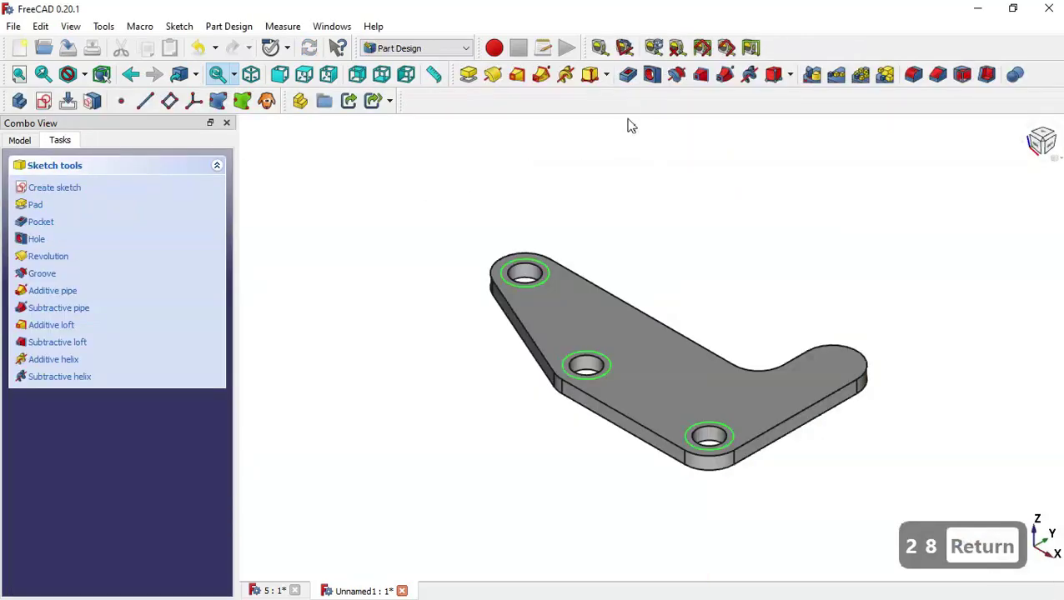
left_click(628, 74)
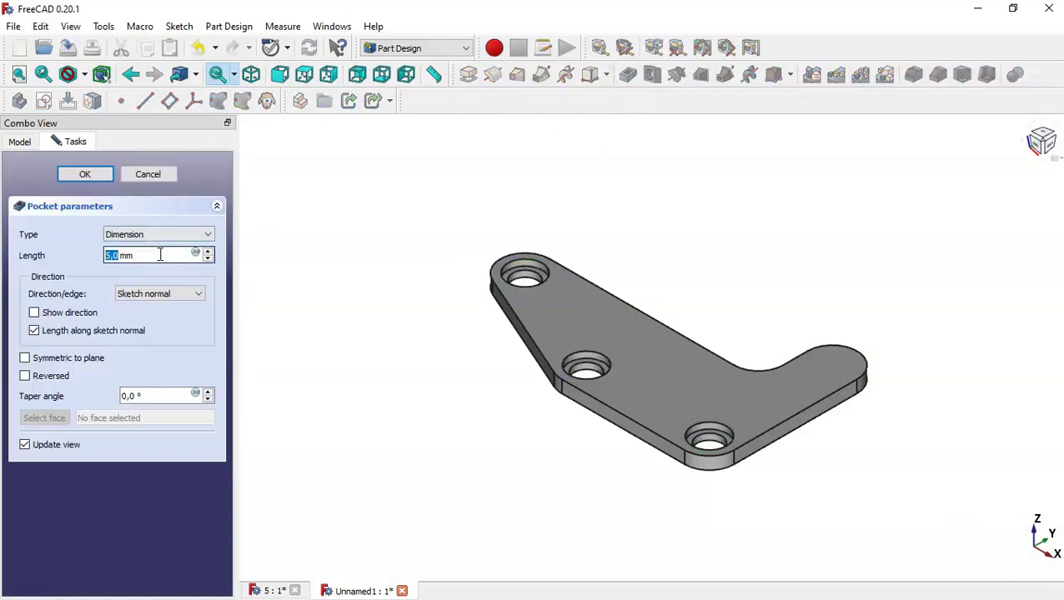
left_click_drag(151, 256, 66, 255)
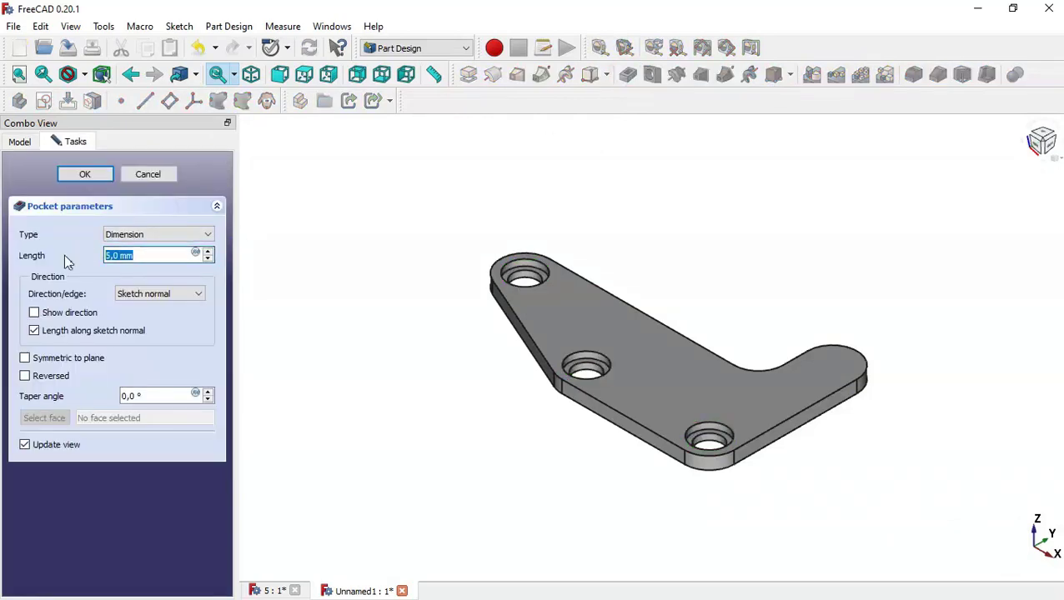
type("2.5")
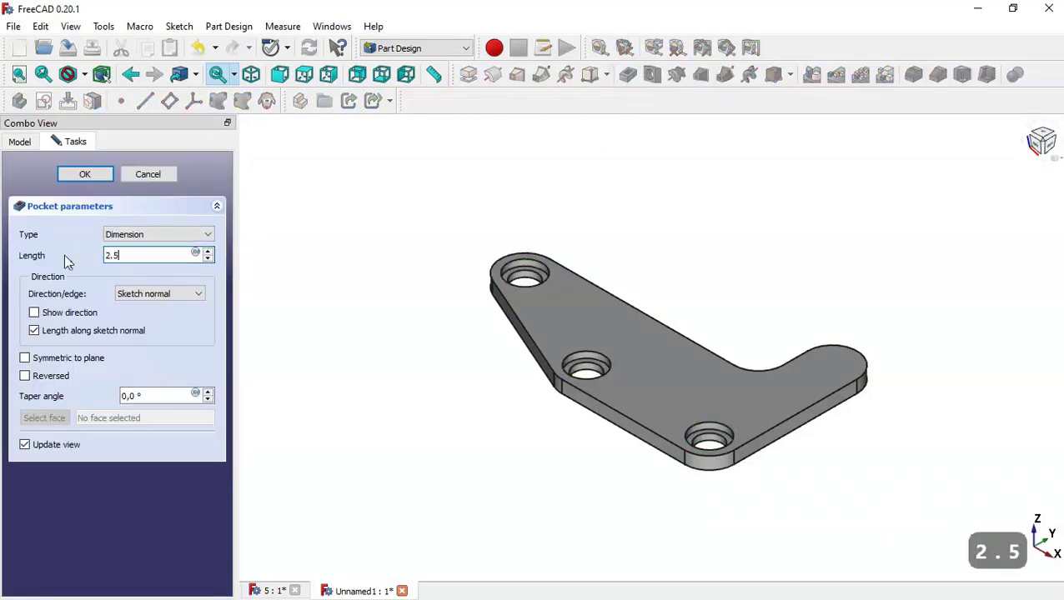
left_click(85, 173)
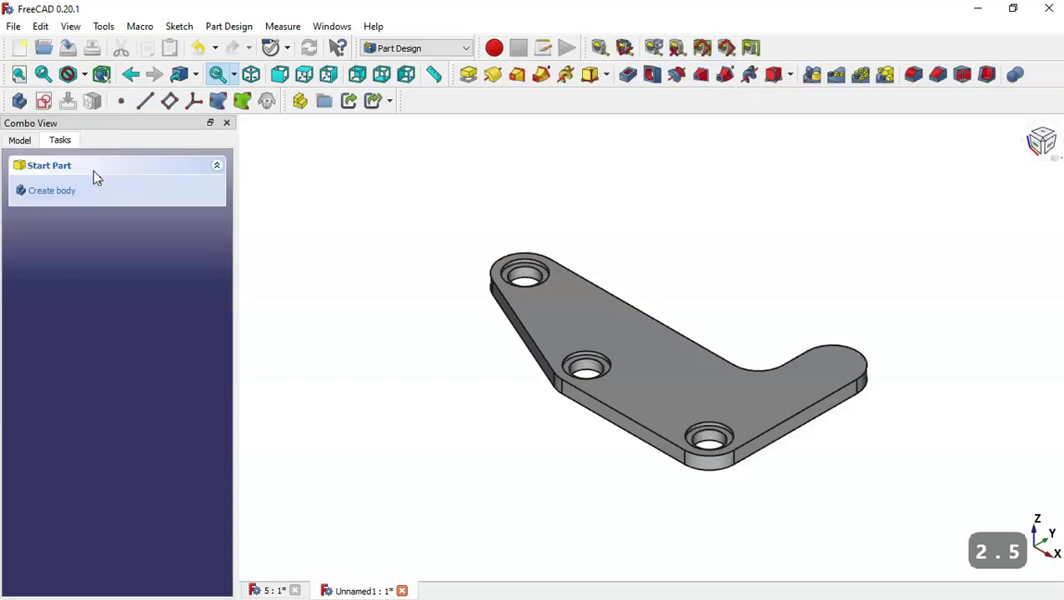
Step: On a new sketch on the plate's top face, reference the short arm's end arc and draw a concentric circle through the arc's endpoint
left_click(693, 371)
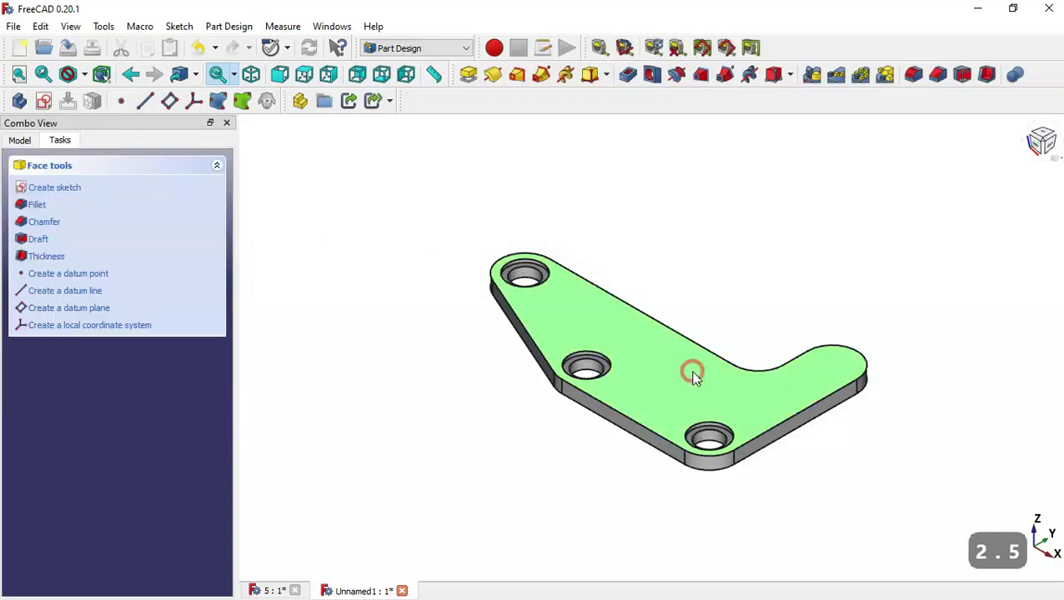
left_click(43, 100)
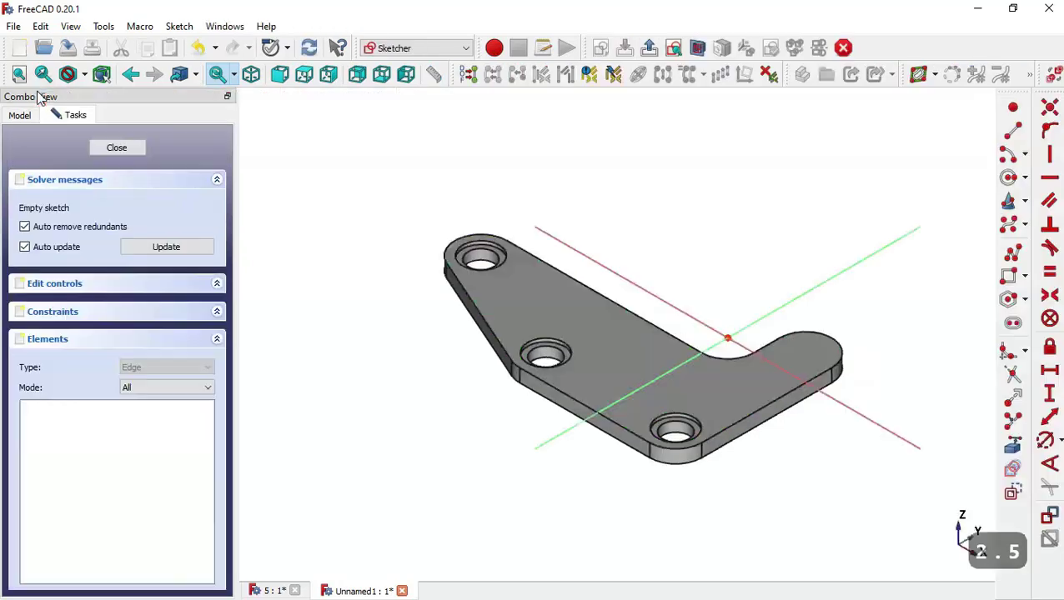
left_click(1011, 448)
left_click(804, 204)
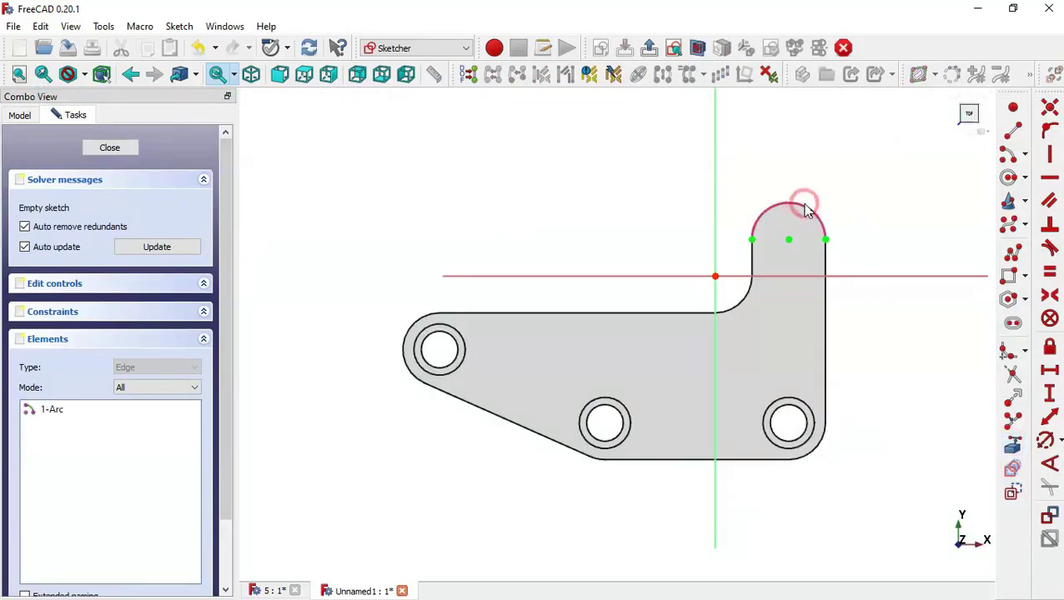
left_click(1010, 177)
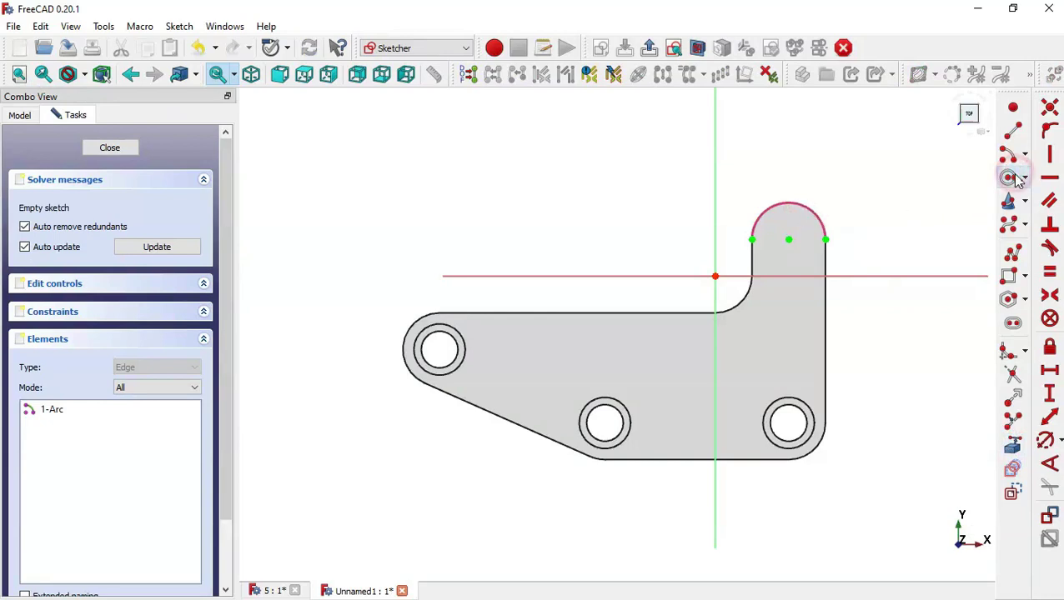
left_click(788, 239)
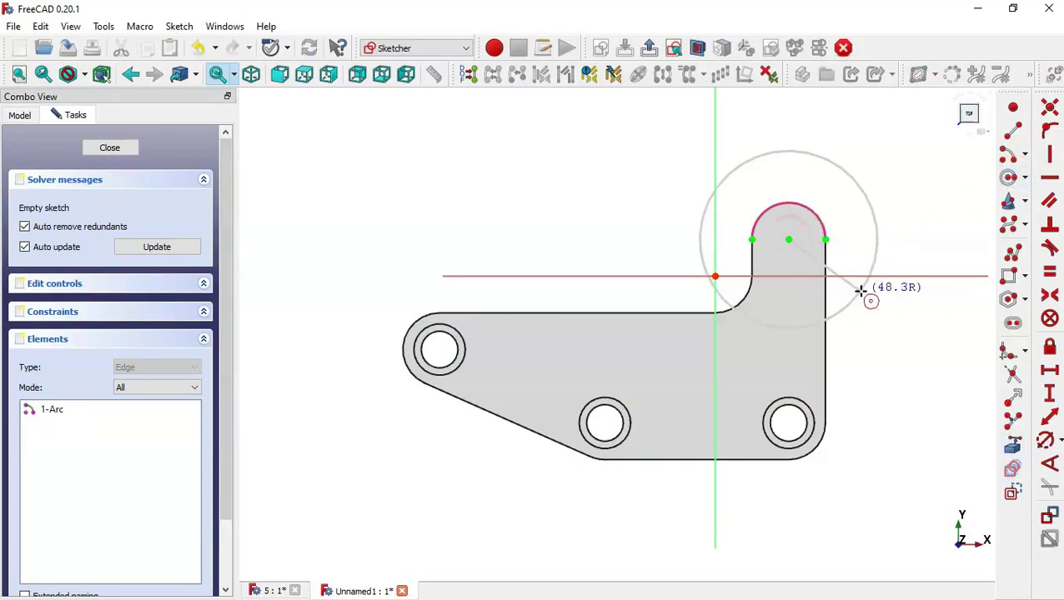
left_click(823, 241)
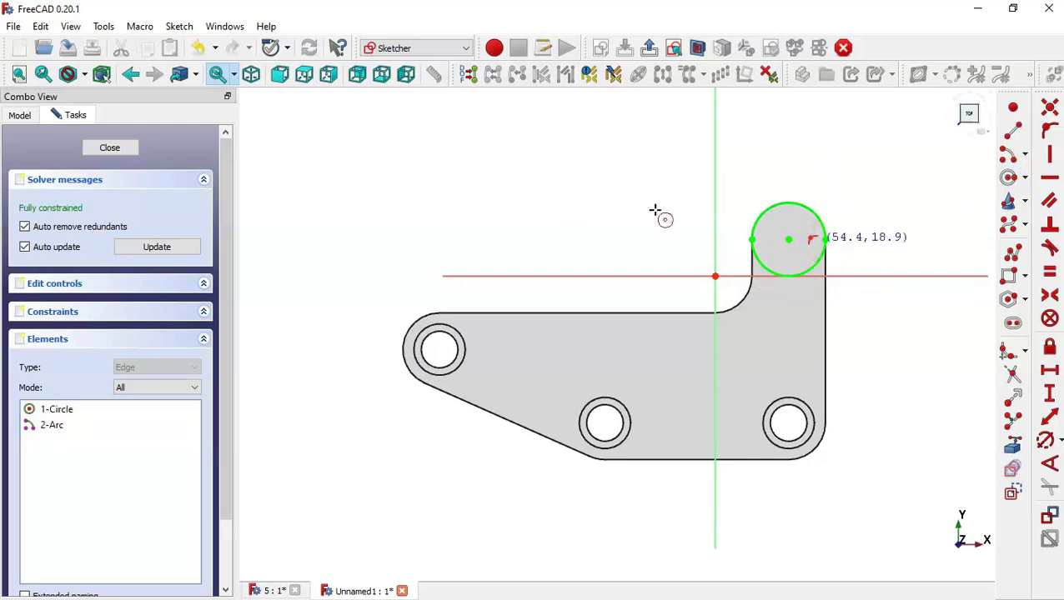
Step: Finish the circle sketch and pad it 30 mm into a cylindrical boss, checking the height on the reference model
left_click(109, 149)
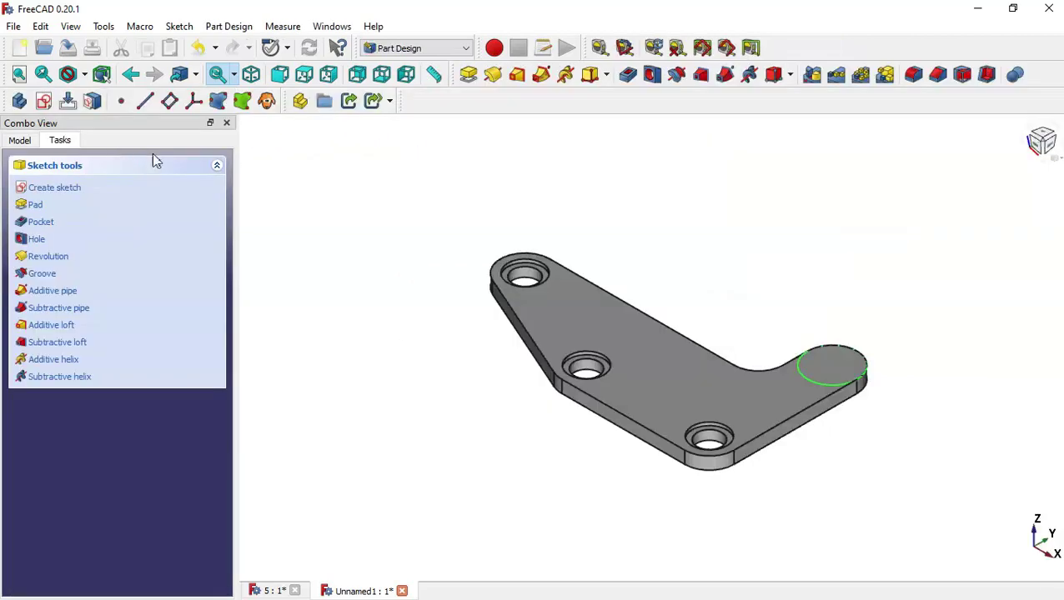
left_click(459, 81)
left_click(271, 590)
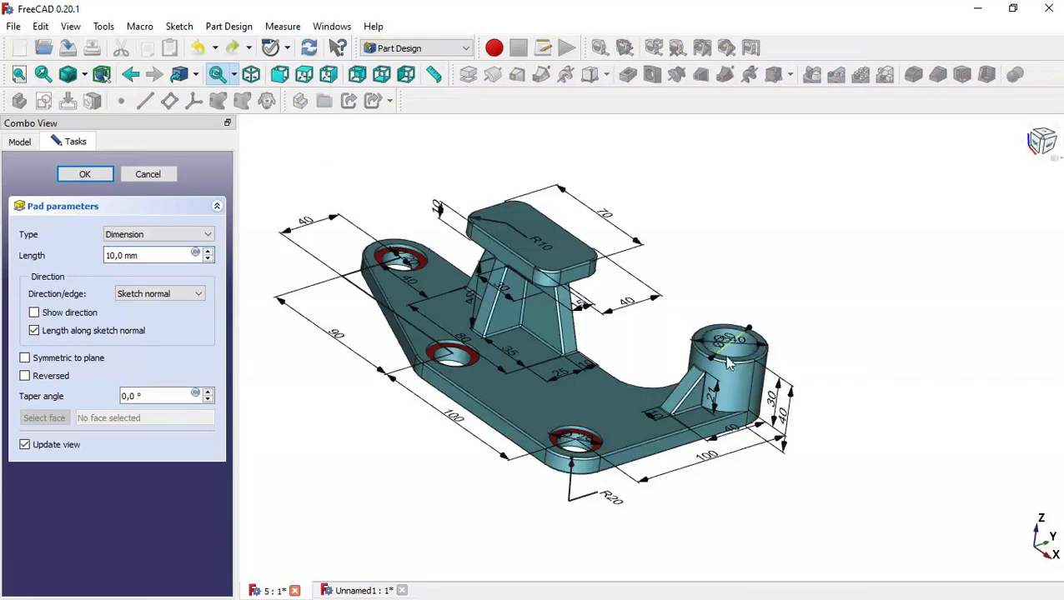
scroll(733, 371, "up", 3)
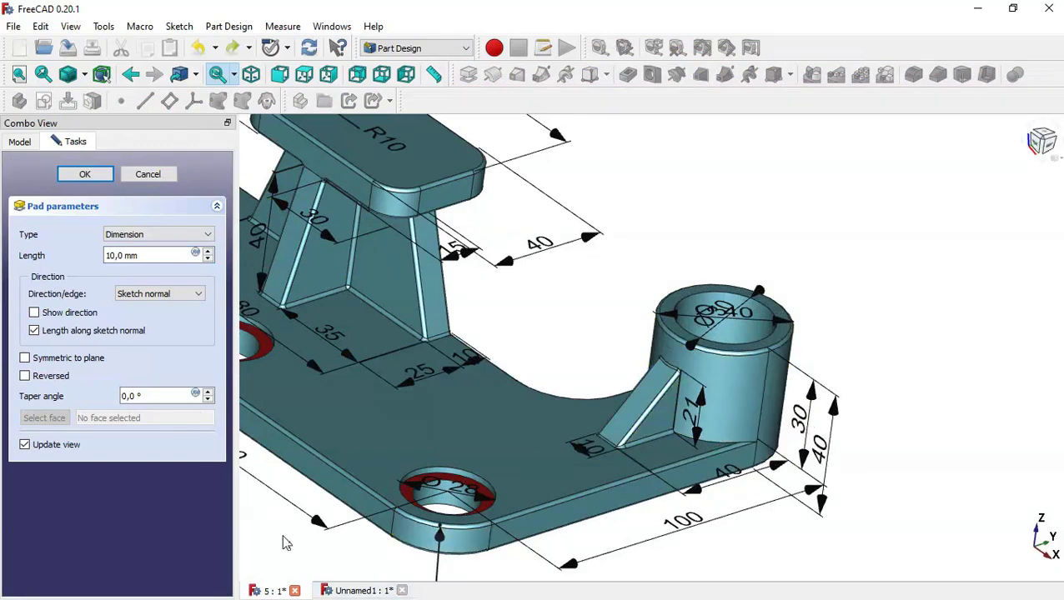
left_click(337, 591)
left_click(159, 256)
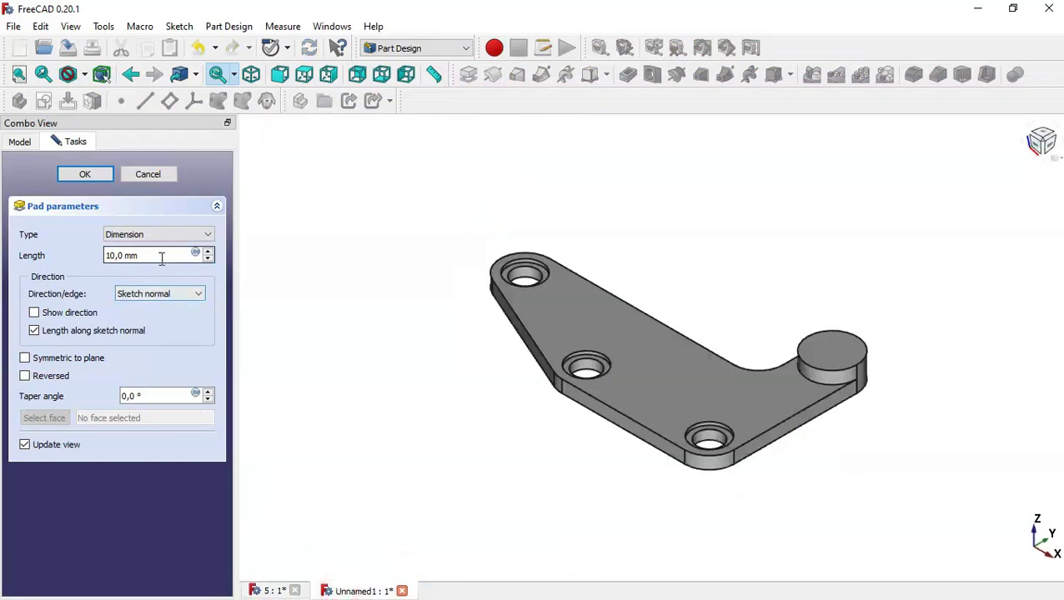
type("30")
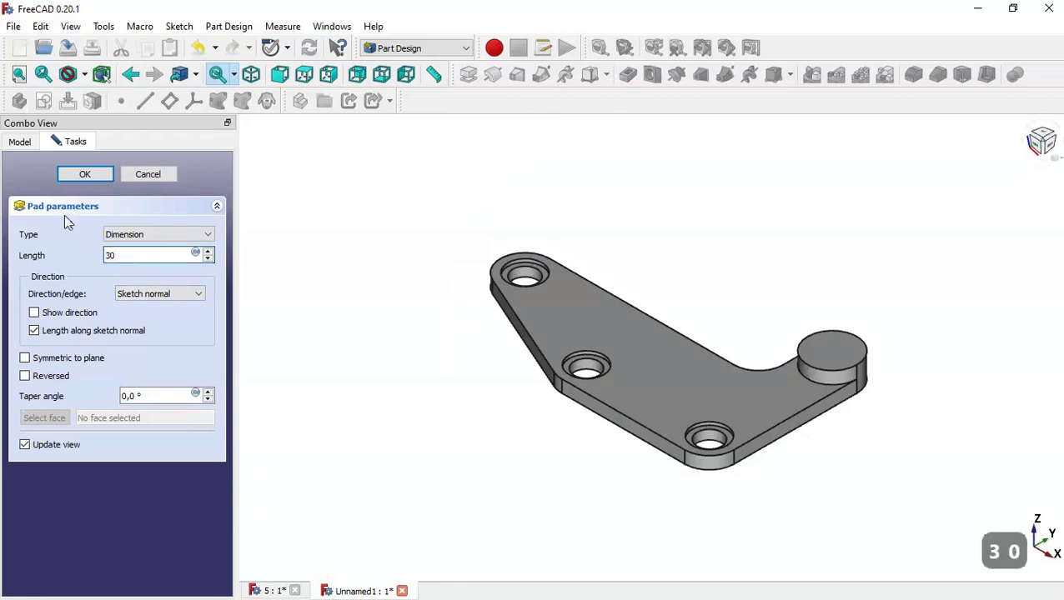
left_click(85, 175)
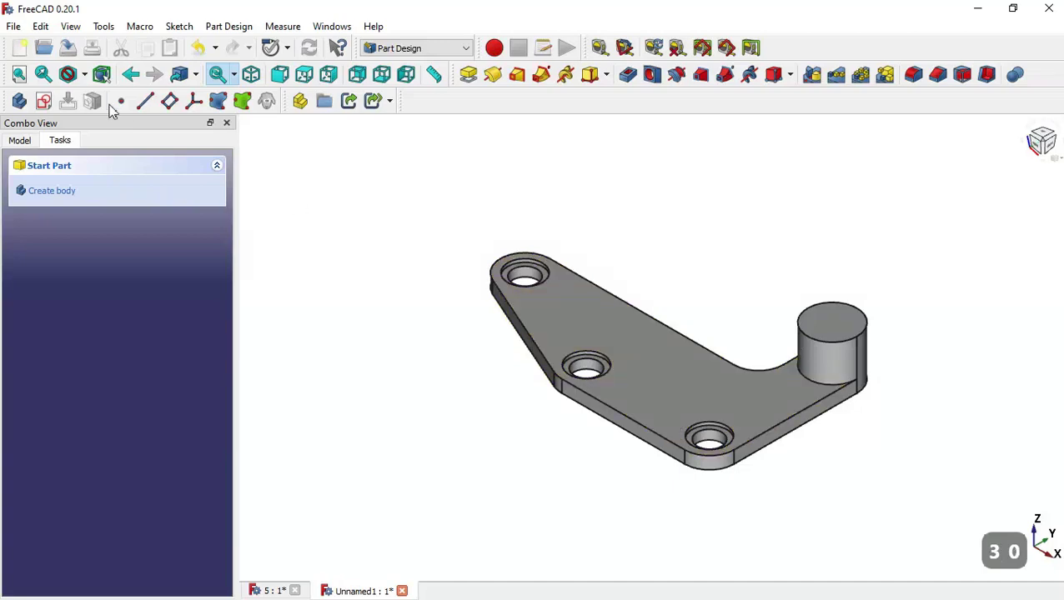
Step: Start a sketch on the plate's straight side face below the boss and reference the boss's vertical edge as external geometry
left_click(812, 416)
left_click(48, 101)
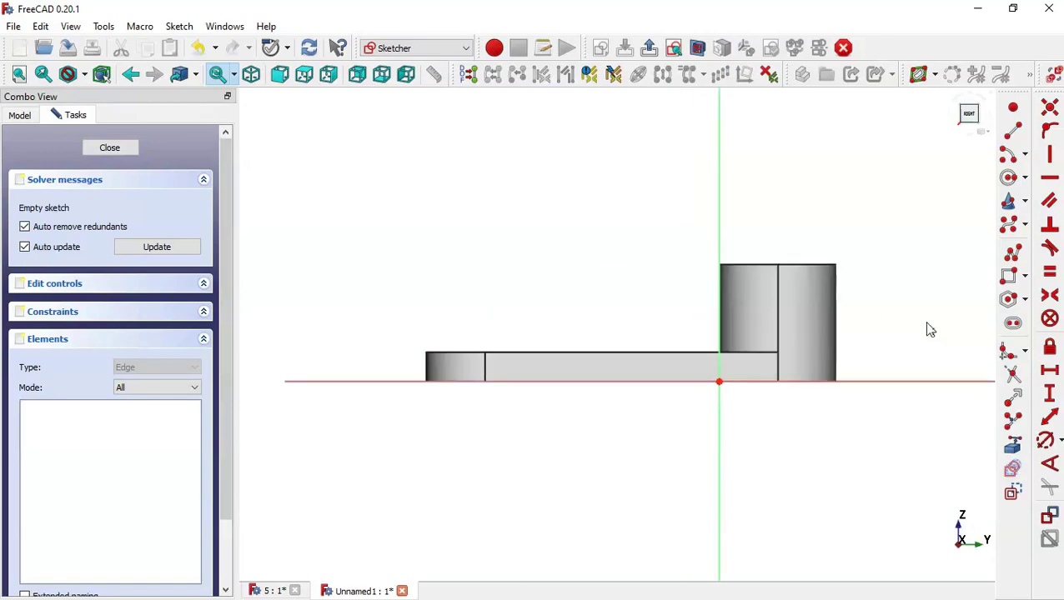
scroll(931, 330, "up", 2)
left_click(1004, 449)
left_click(698, 322)
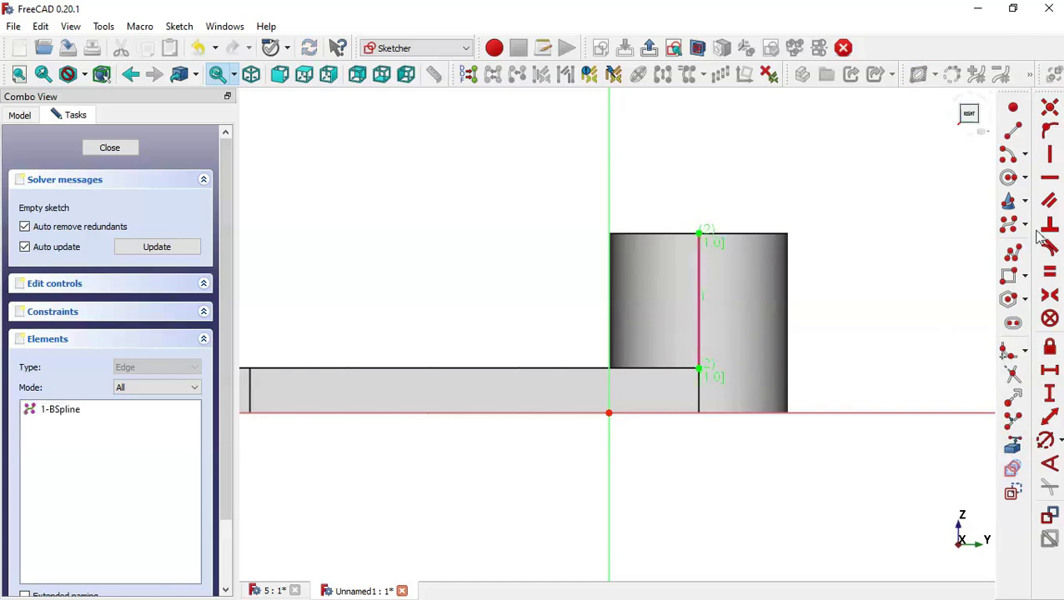
Step: Draw a closed right-triangle rib profile about 53 mm wide and 26 mm high, with its upright side overlapping the boss
left_click(1011, 251)
left_click(649, 242)
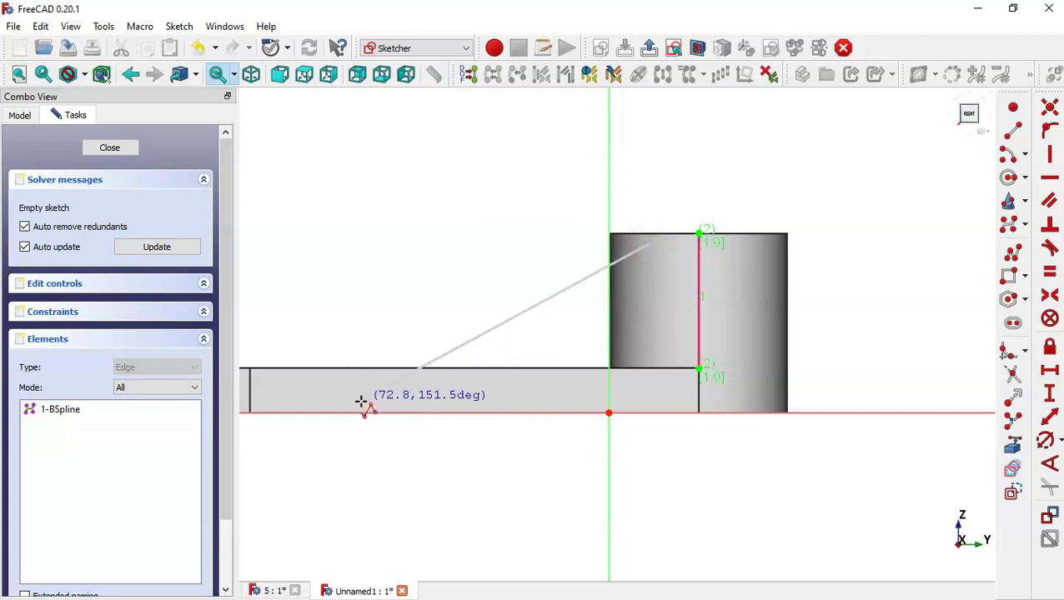
left_click(410, 360)
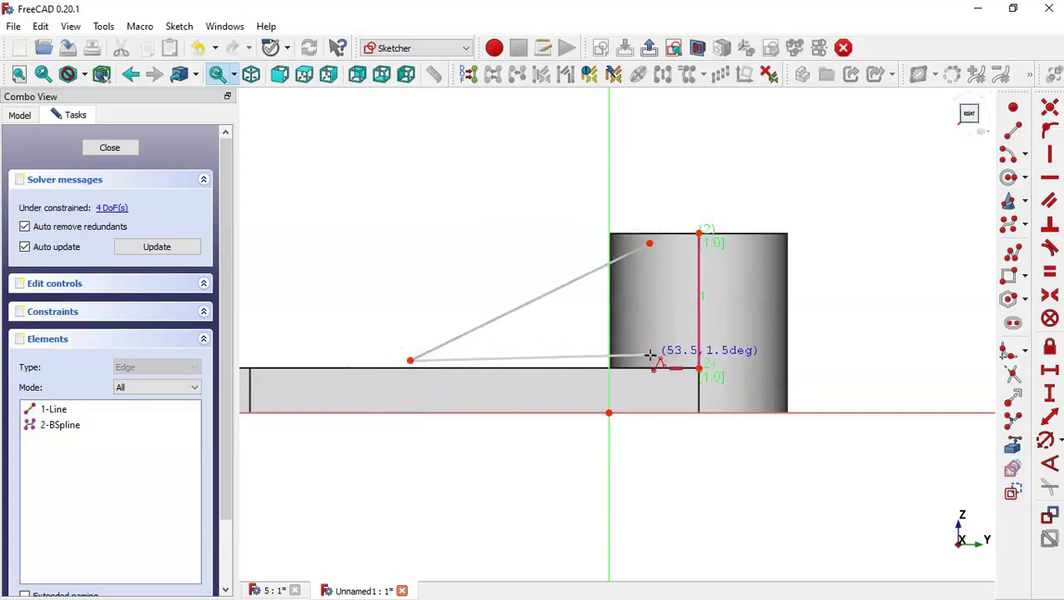
left_click(649, 360)
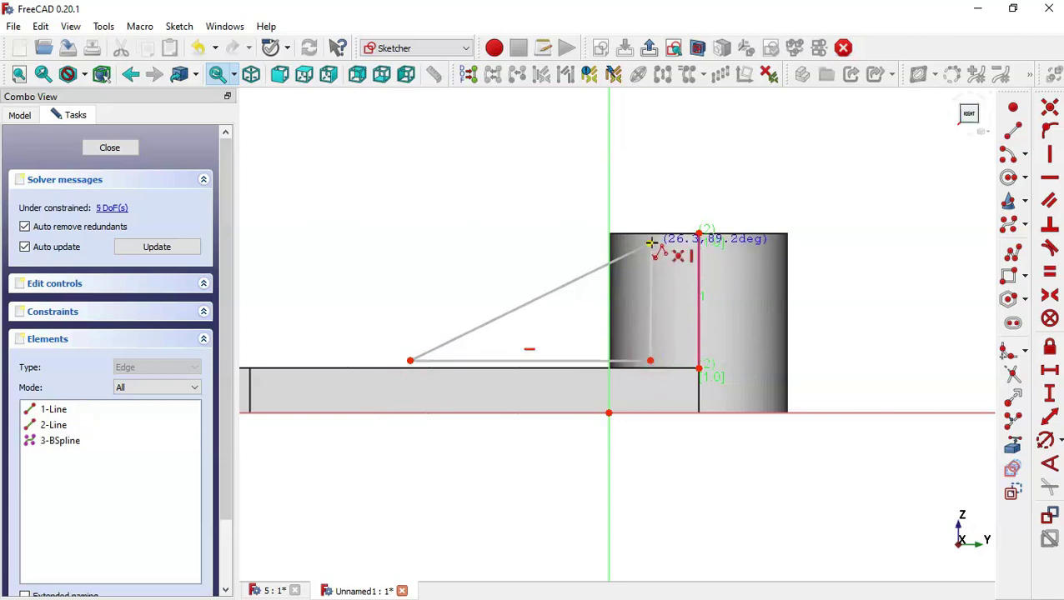
left_click(651, 242)
key("Escape")
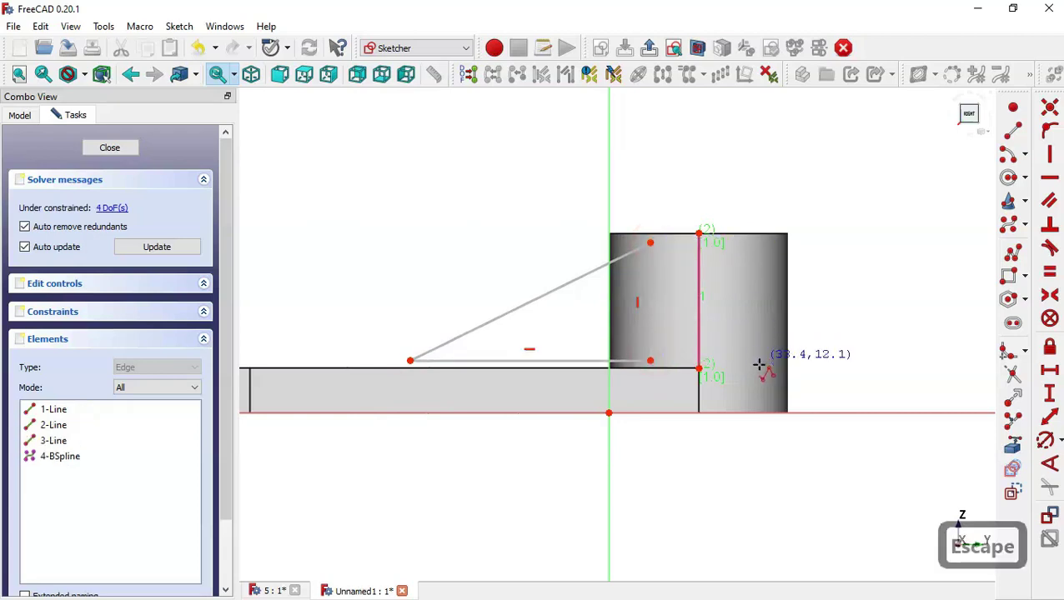
Step: Constrain the vertical distance between the triangle's right-angle corner and the sketch origin to 10 mm
left_click(650, 362)
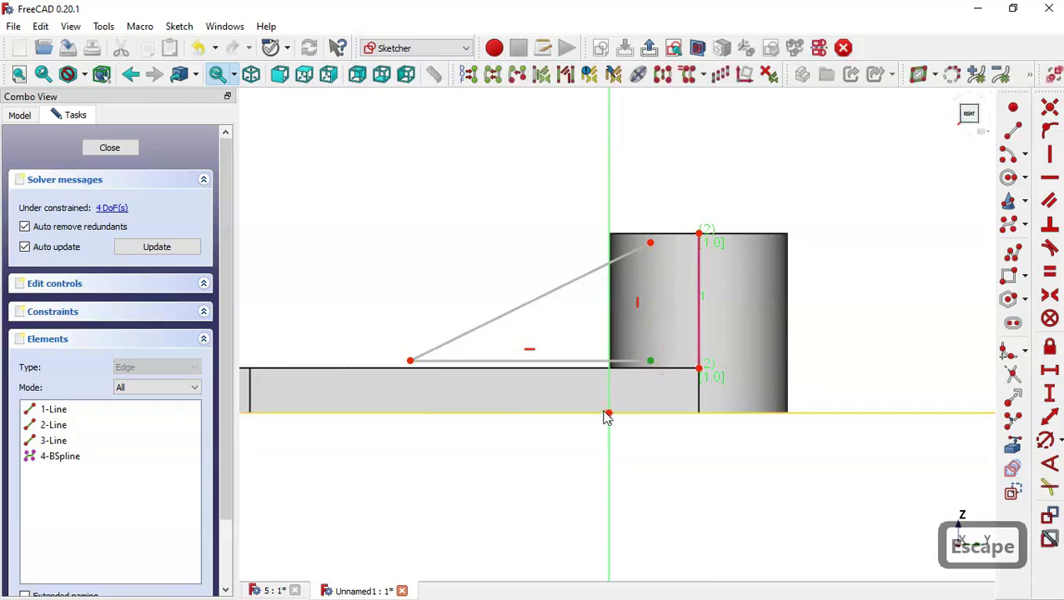
left_click(607, 413)
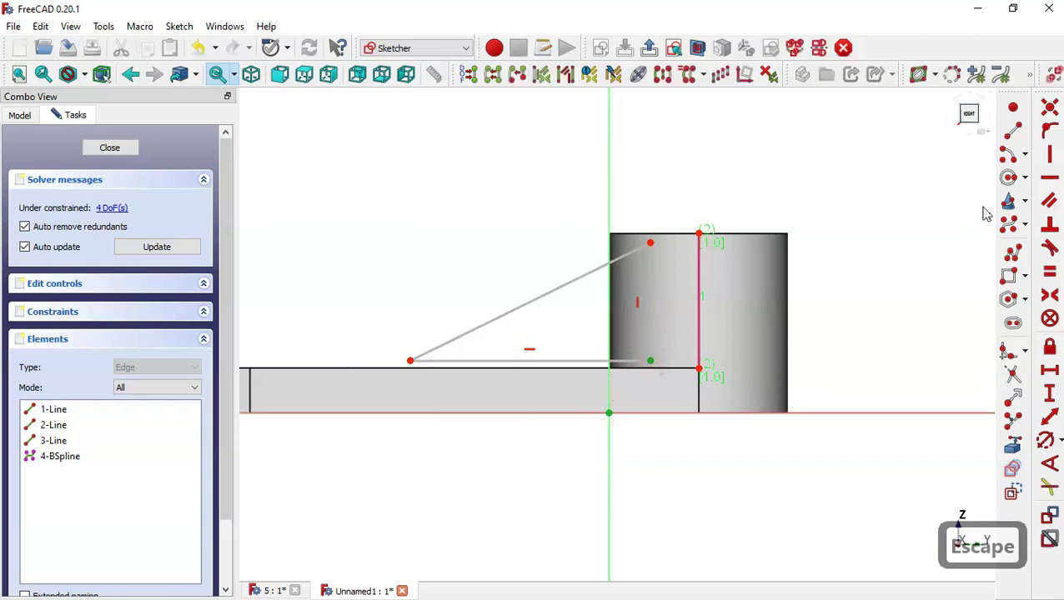
left_click(1049, 390)
type("10")
key("Return")
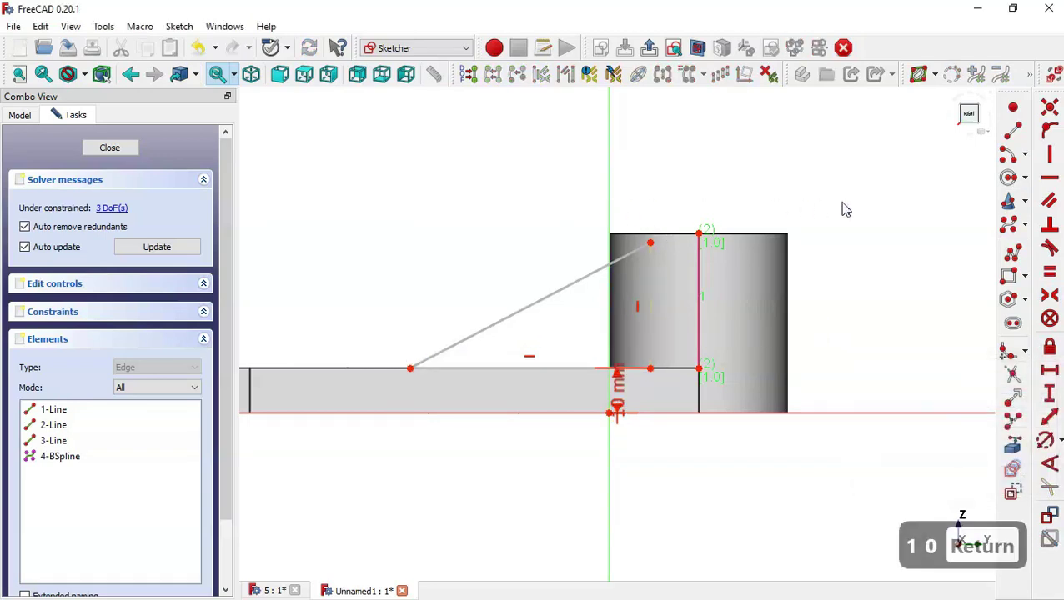
Step: Place a point on the vertical sketch axis above the boss and constrain it onto the triangle's sloped line
left_click(1013, 109)
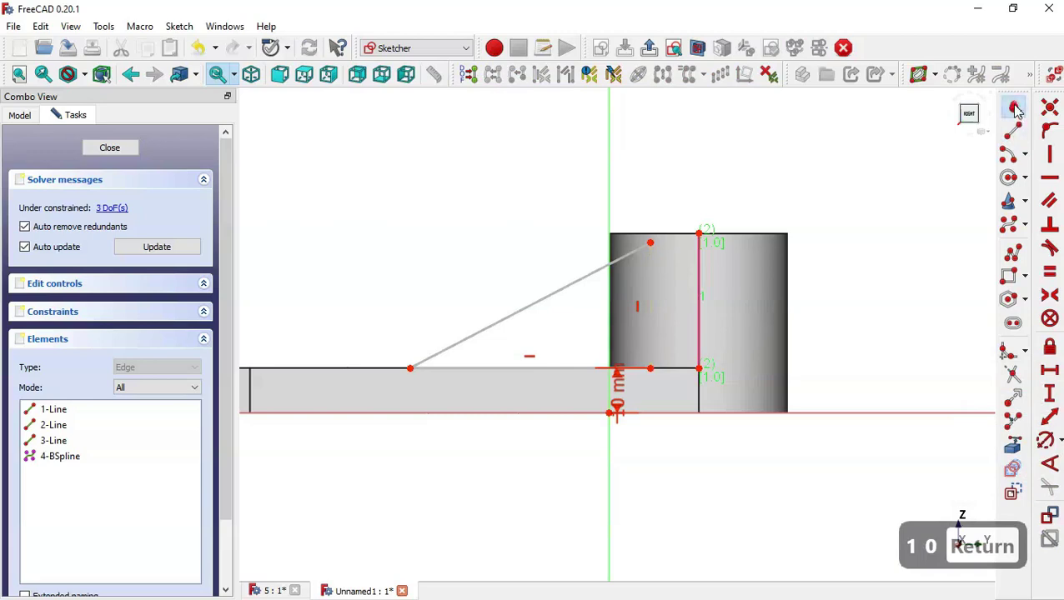
left_click(610, 206)
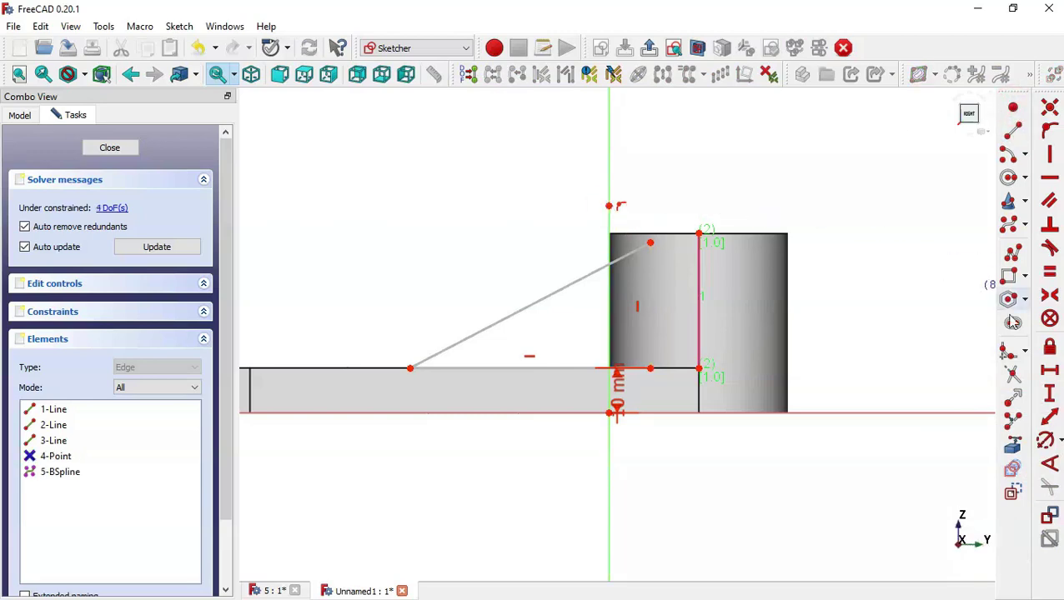
key("Escape")
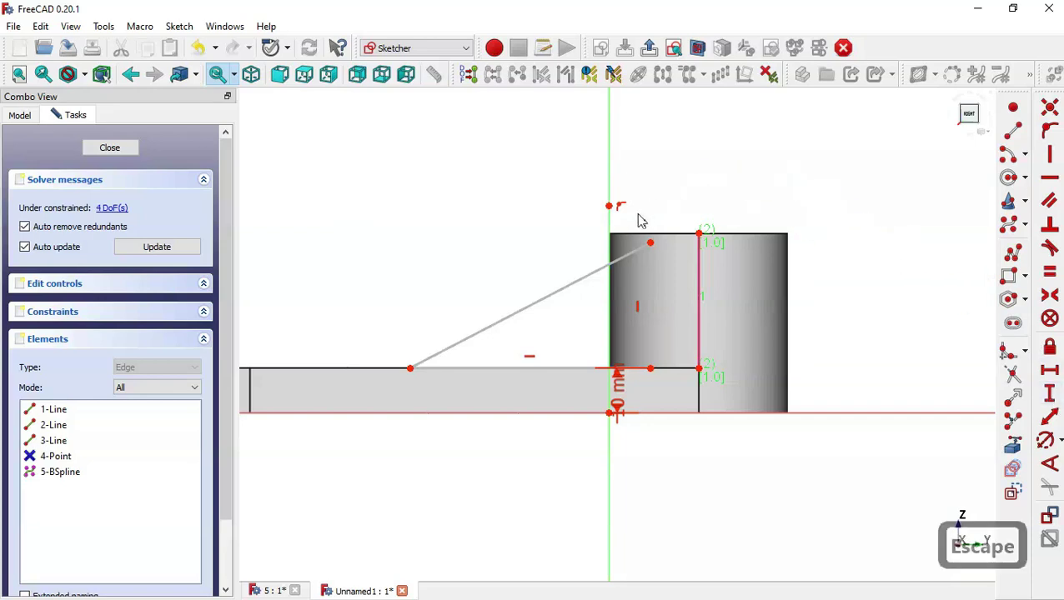
left_click(611, 209)
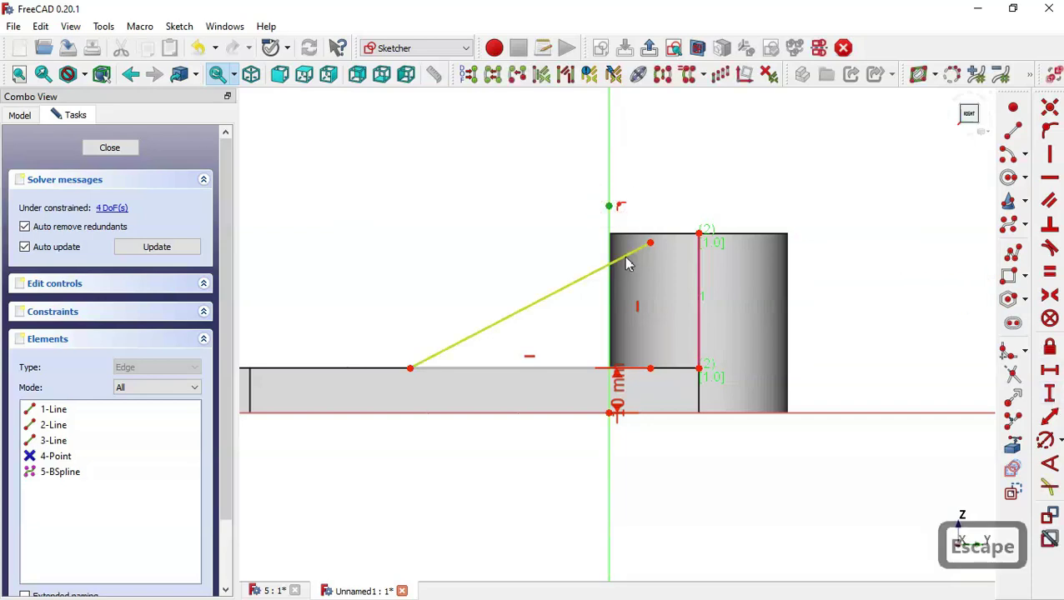
left_click(622, 257)
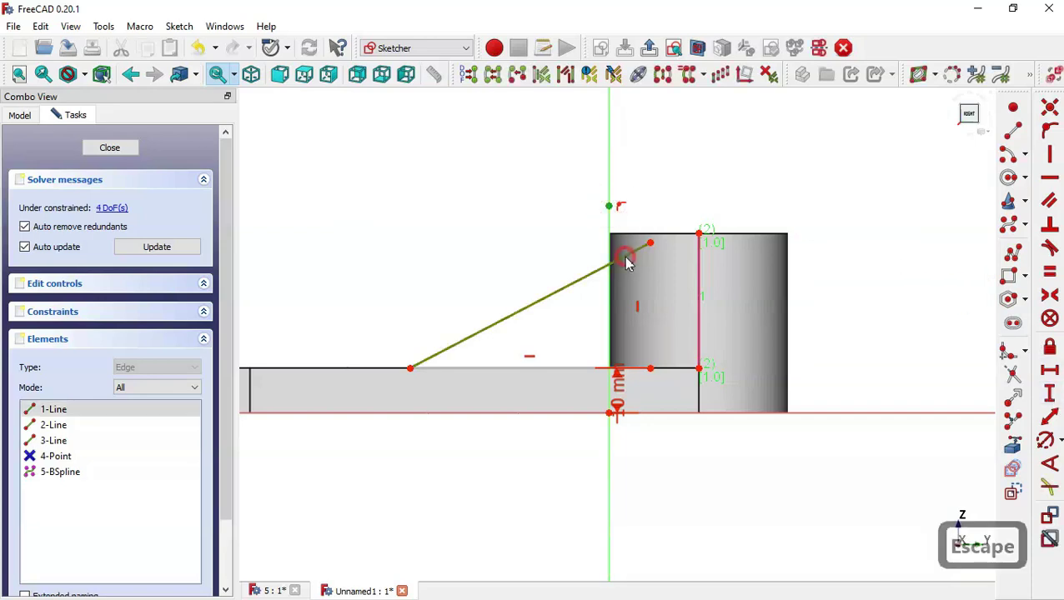
left_click(1047, 133)
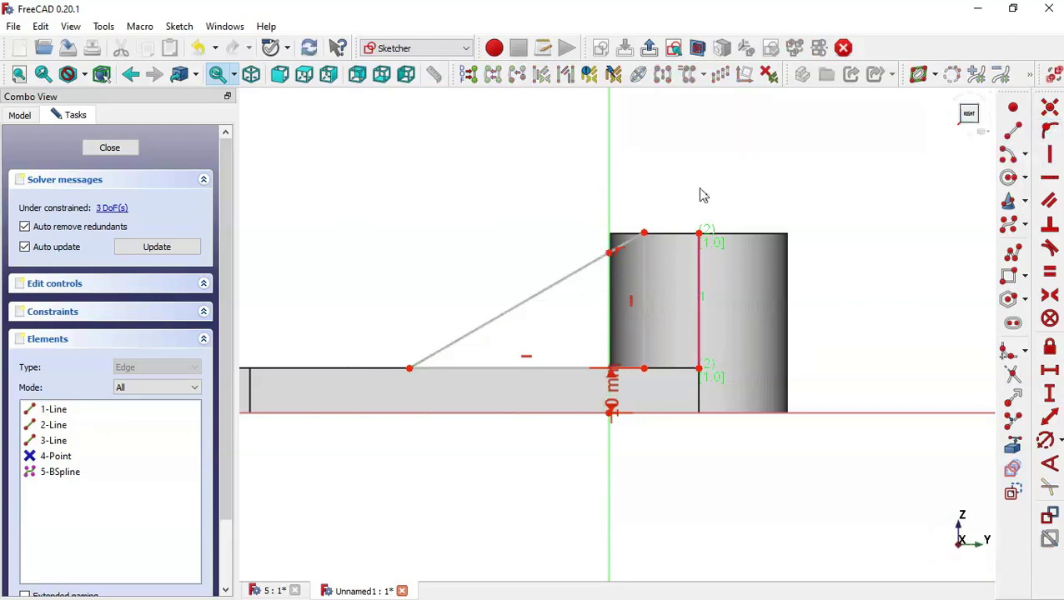
Step: Set the vertical distance from the triangle's right-angle corner to the point on its sloped line to 21 mm
left_click(1043, 398)
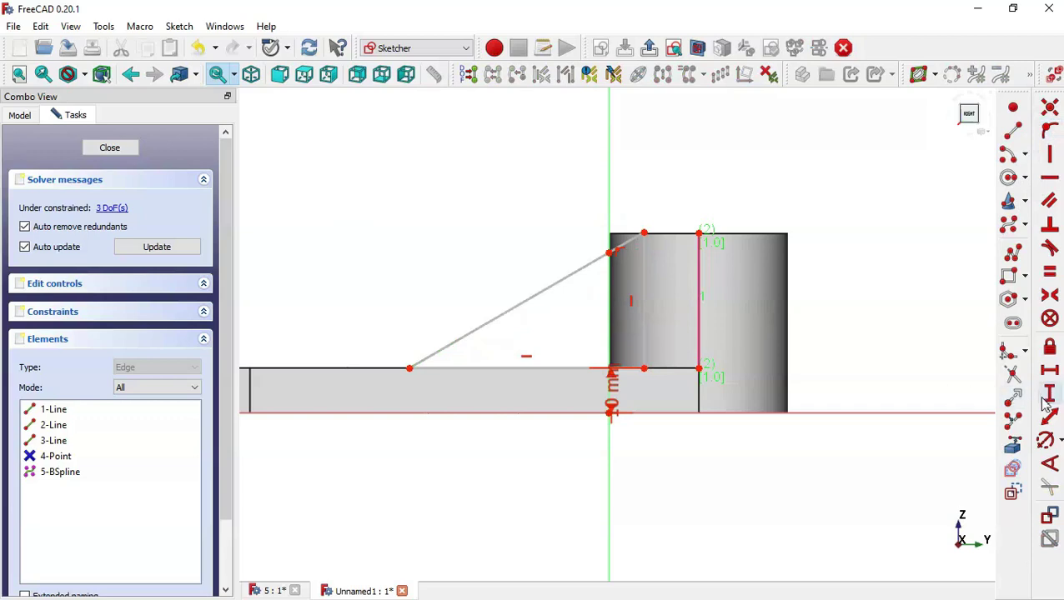
left_click(644, 368)
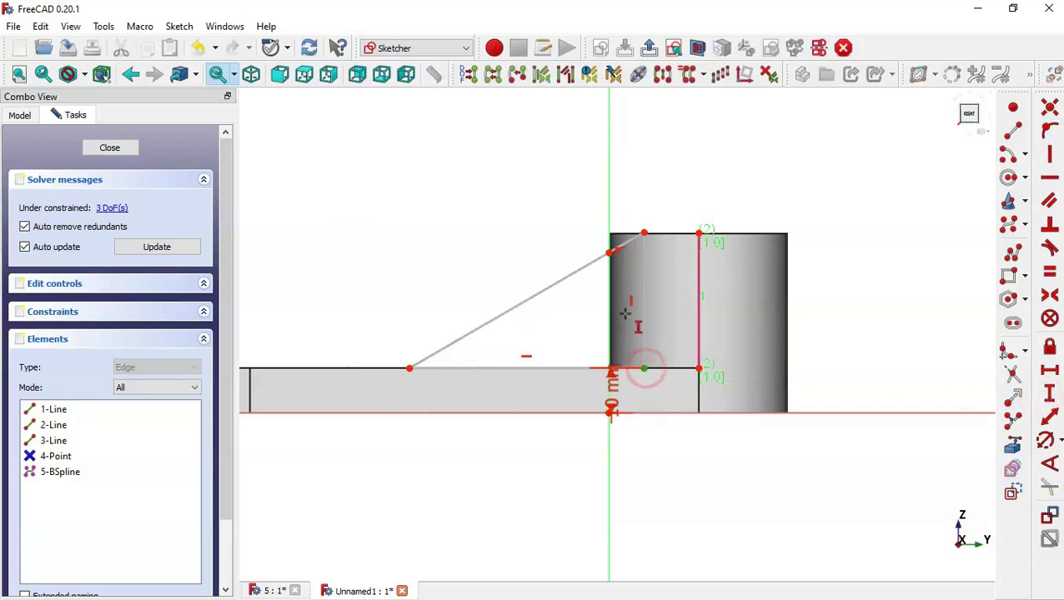
left_click(609, 252)
type("21")
key("Return")
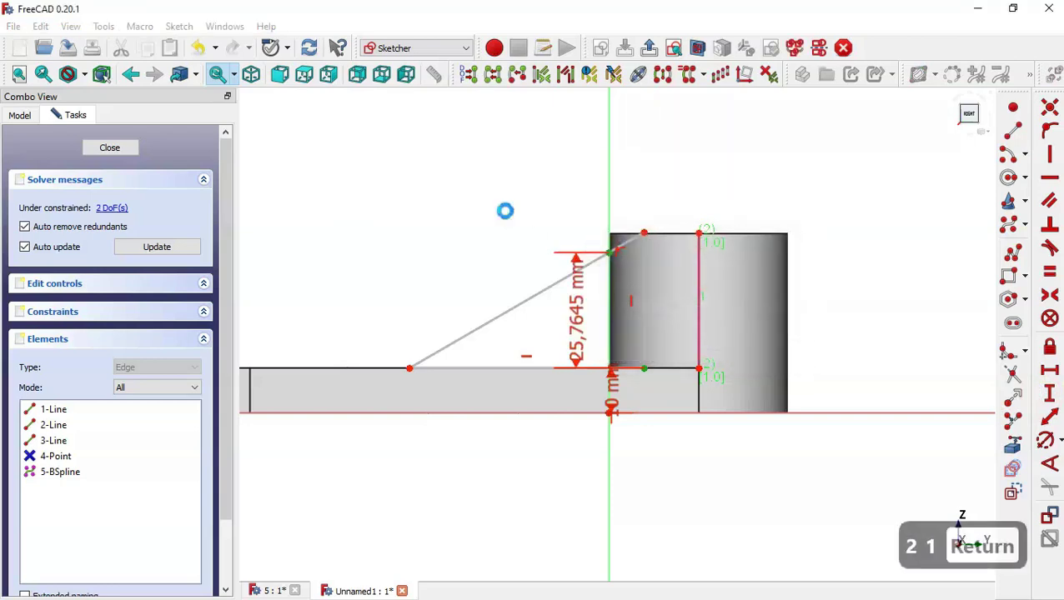
Step: Set the horizontal distance from the referenced edge to the triangle's outer corner to 40 mm, shift the upright side slightly, and finish the sketch
left_click(1050, 370)
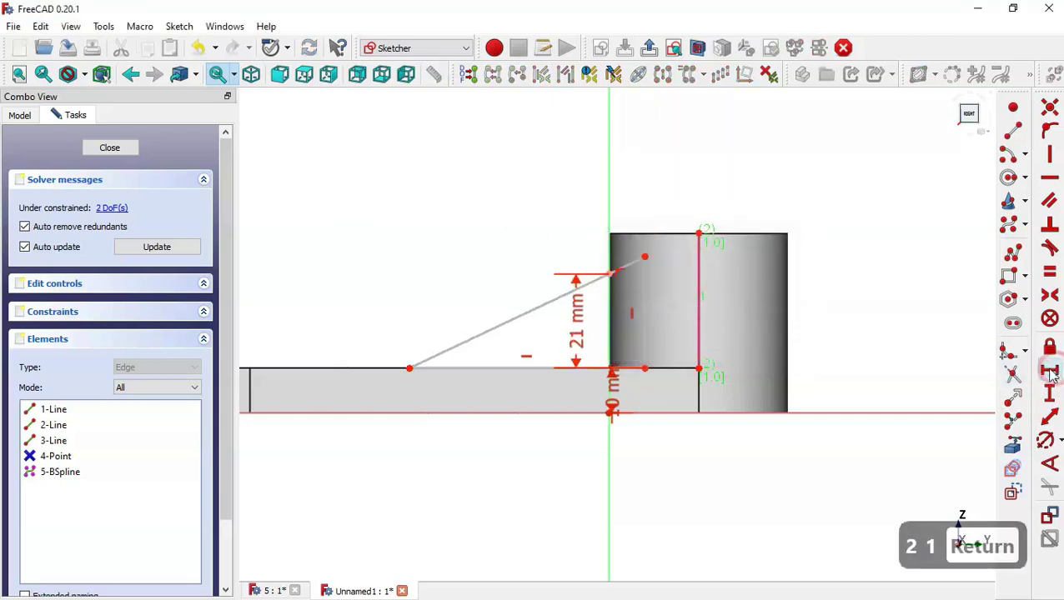
left_click(699, 368)
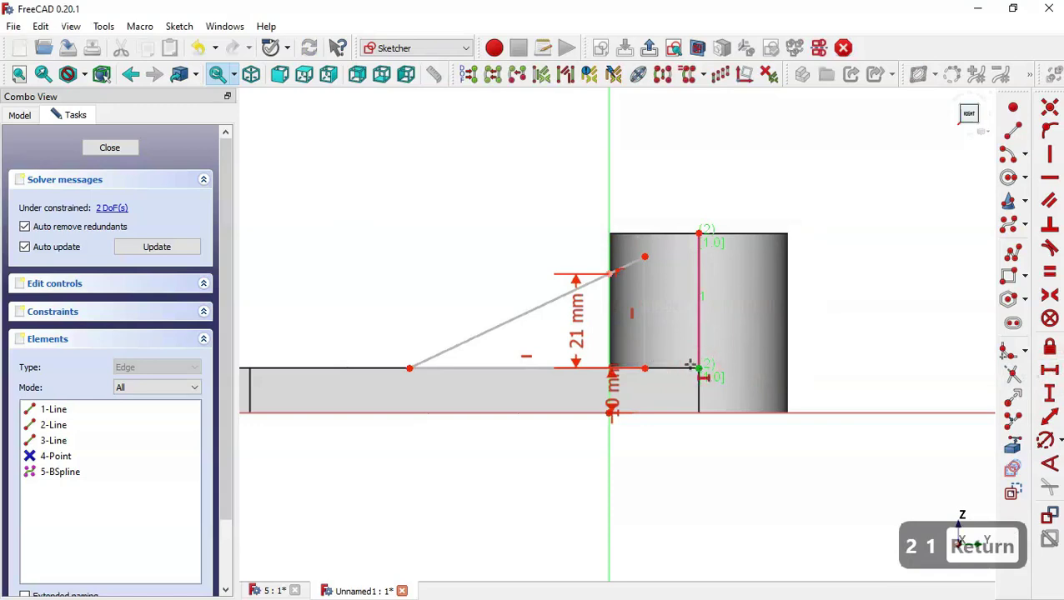
left_click(409, 368)
type("40")
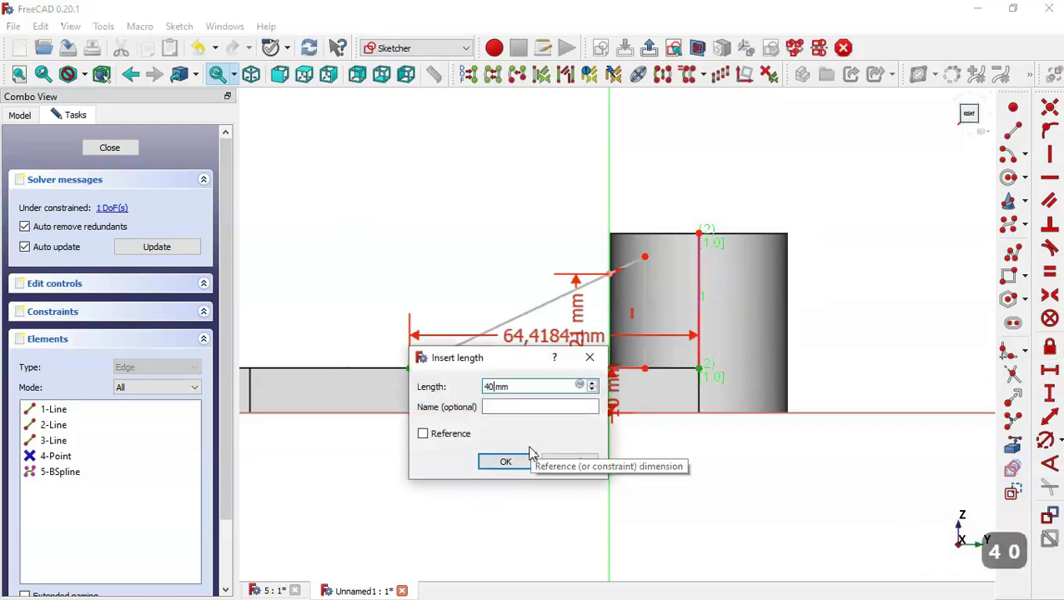
key("Return")
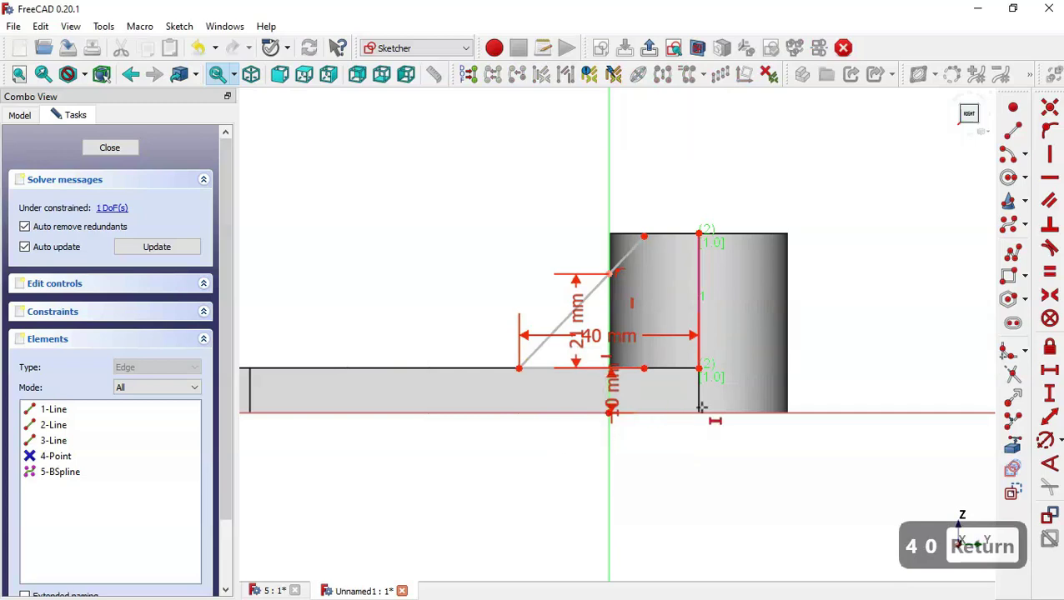
key("Escape")
left_click_drag(643, 278, 631, 287)
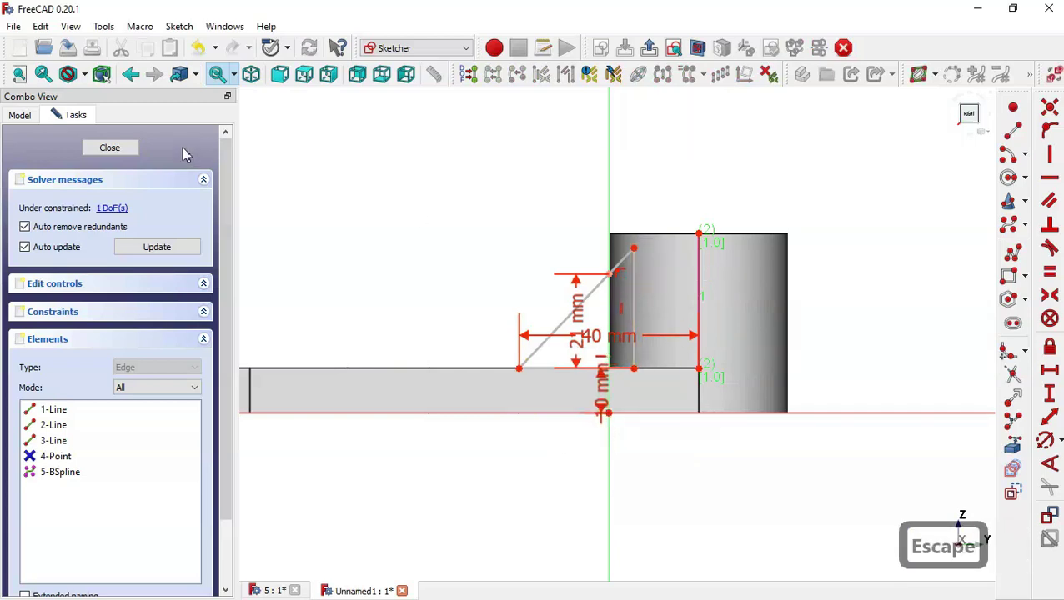
left_click(111, 149)
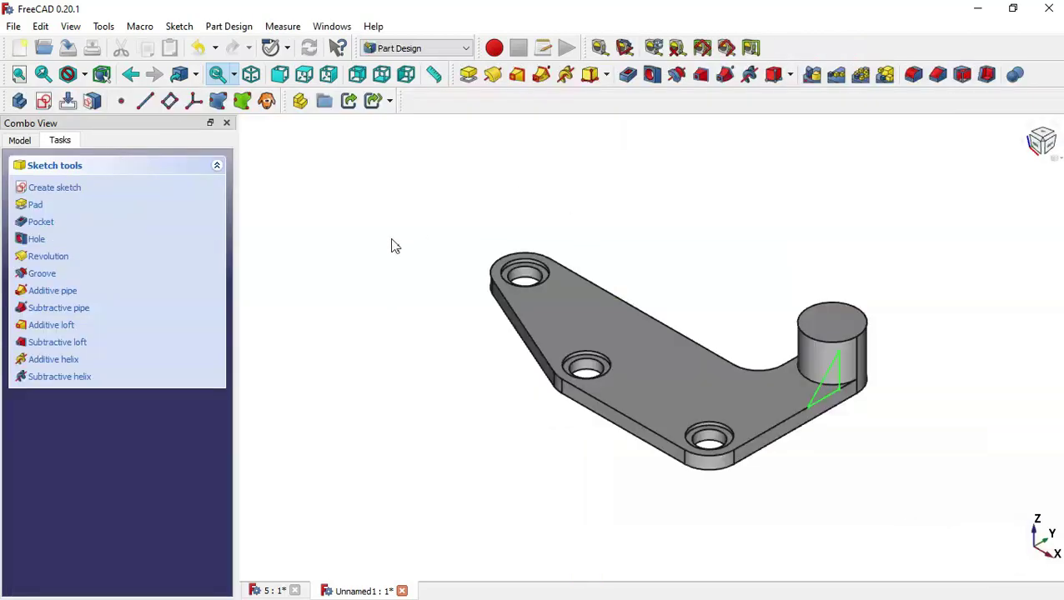
Step: Change the rib sketch's attachment offset to -20 mm in the z-direction to move it to the boss's middle
left_click(26, 141)
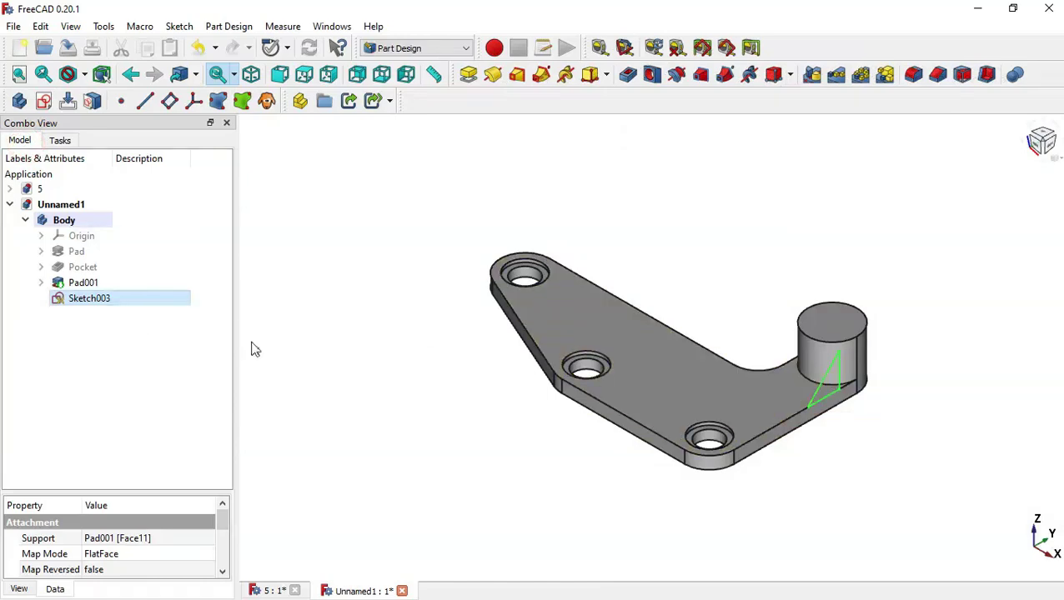
right_click(150, 299)
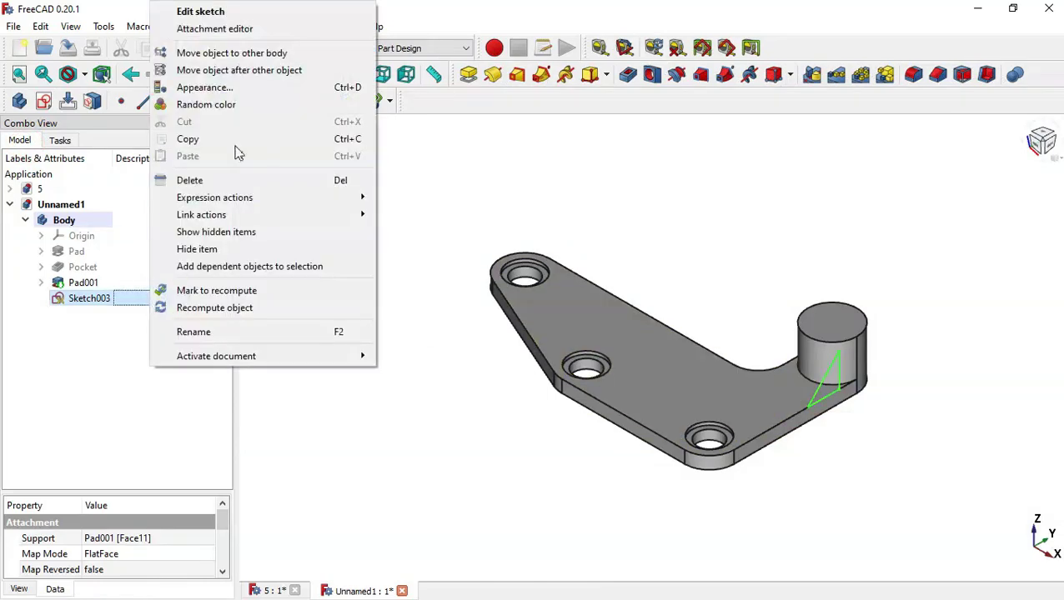
left_click(241, 30)
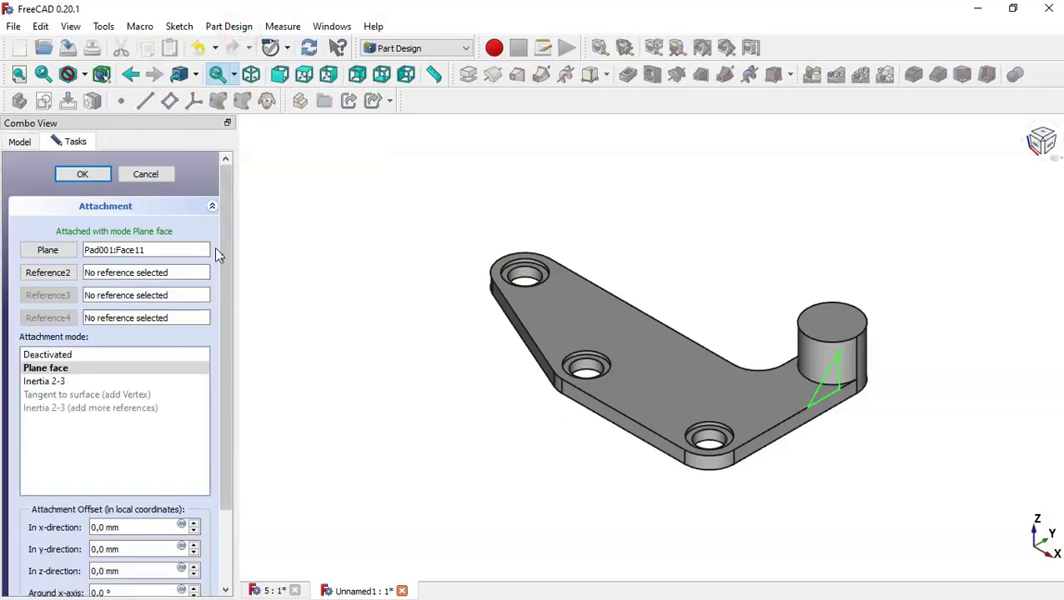
left_click_drag(219, 261, 221, 338)
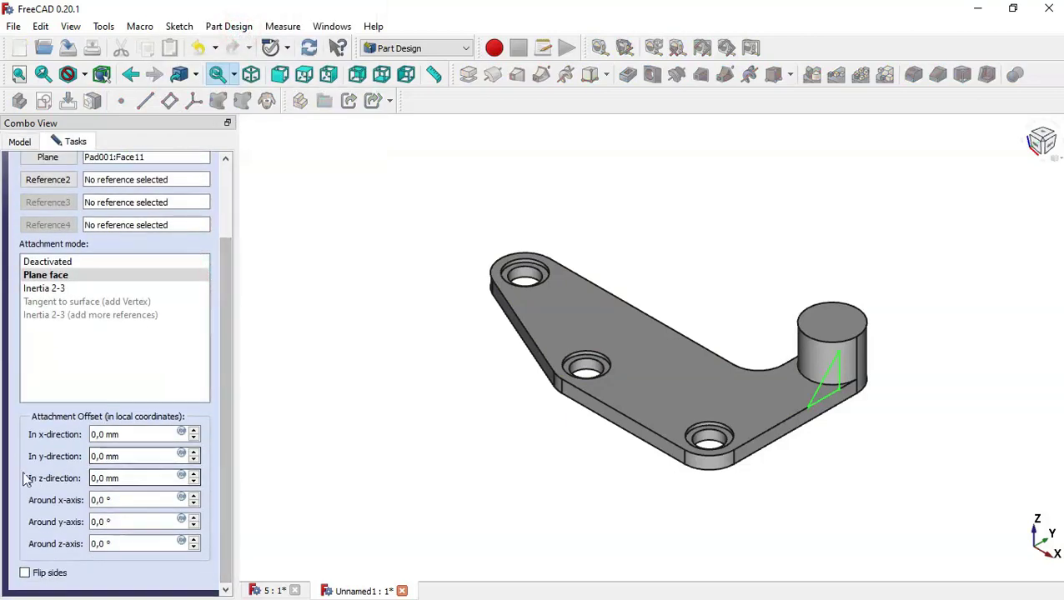
left_click_drag(132, 478, 98, 480)
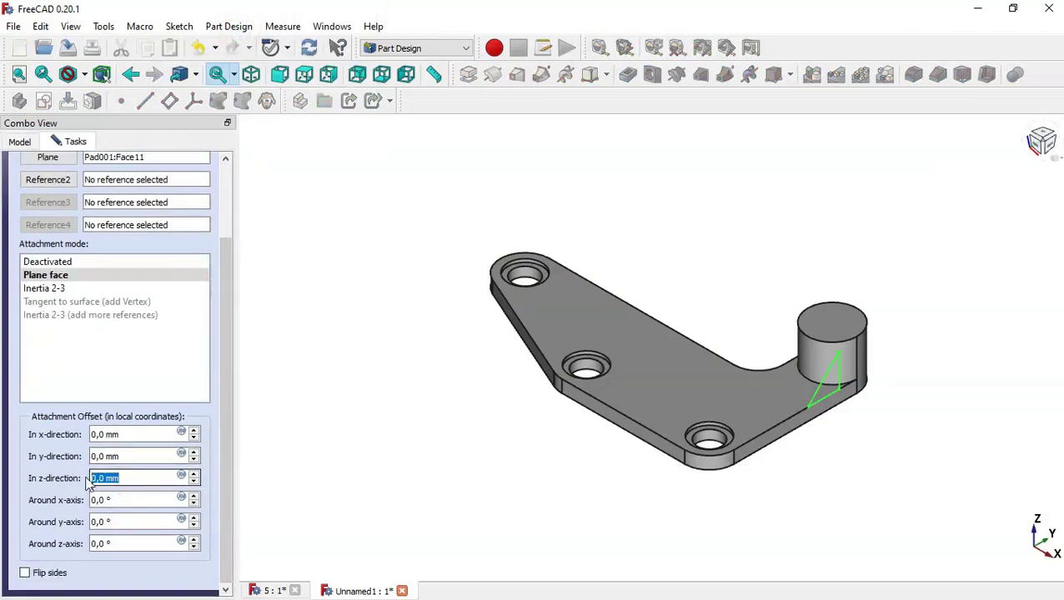
key("Down")
key("Down")
key("Down")
key("Down")
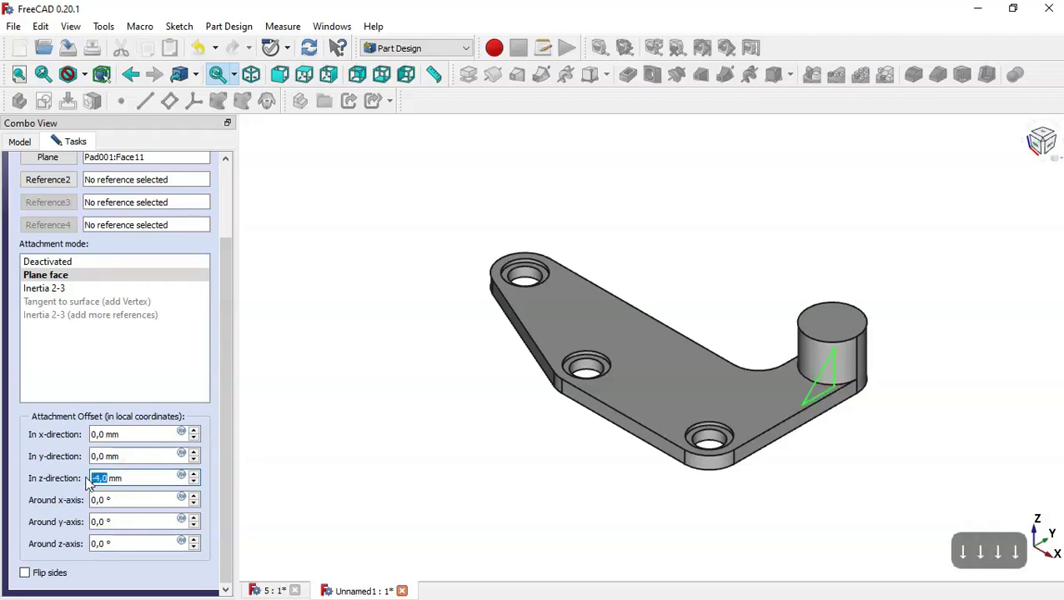
type("-20")
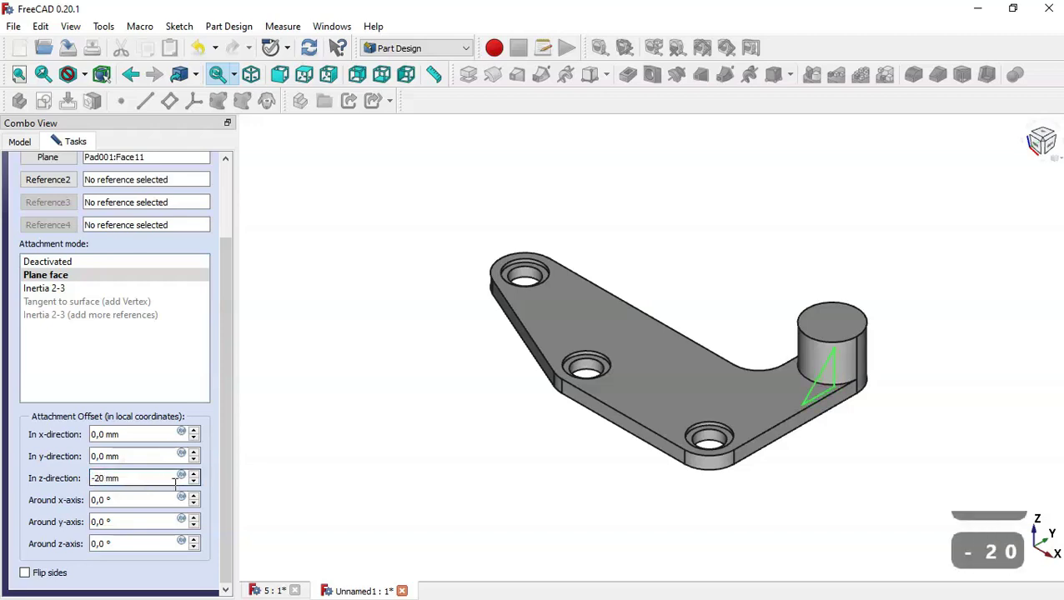
scroll(230, 486, "up", 3)
left_click(80, 175)
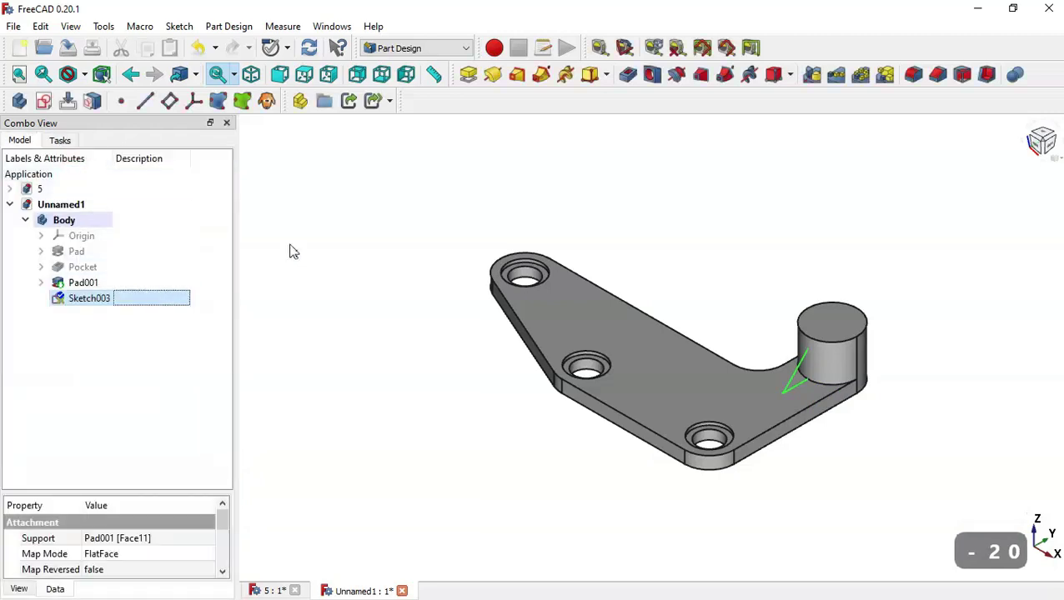
Step: Pad the triangular rib sketch 10 mm, symmetric to its plane, checking the rib thickness against the dimensioned reference model
left_click(466, 75)
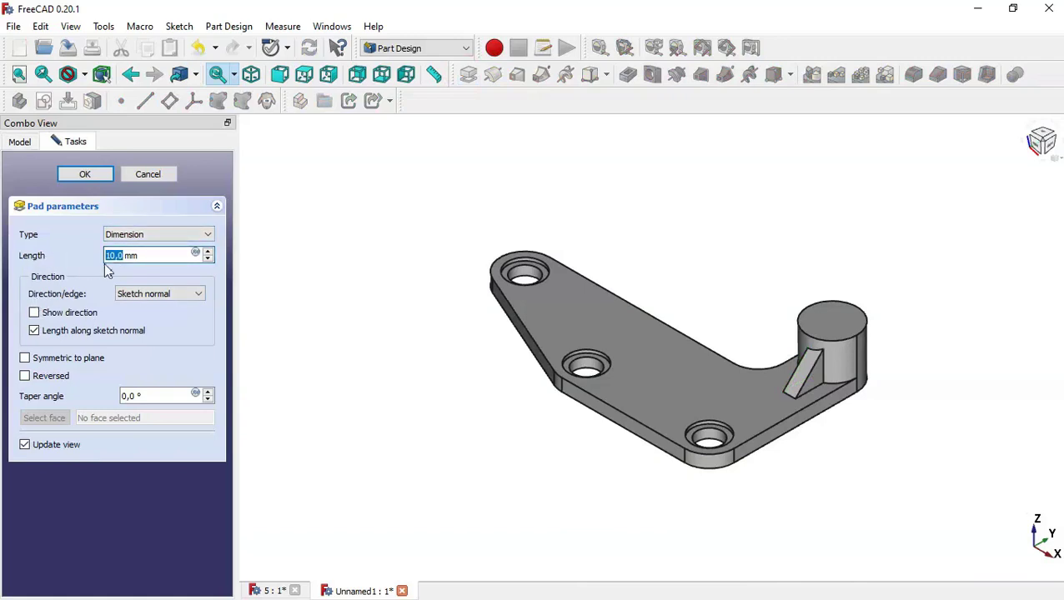
left_click(41, 360)
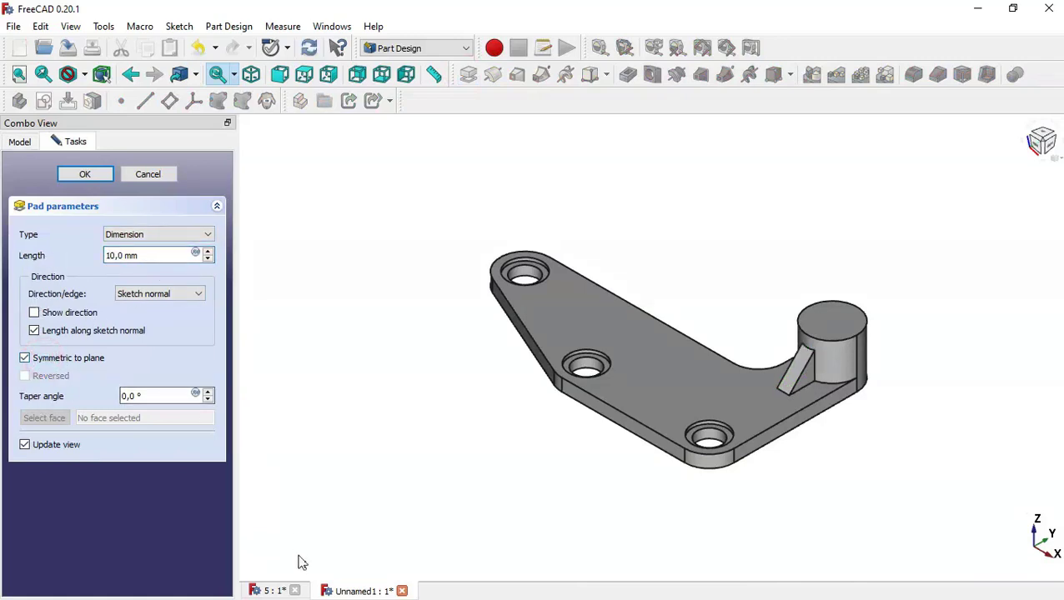
left_click(275, 591)
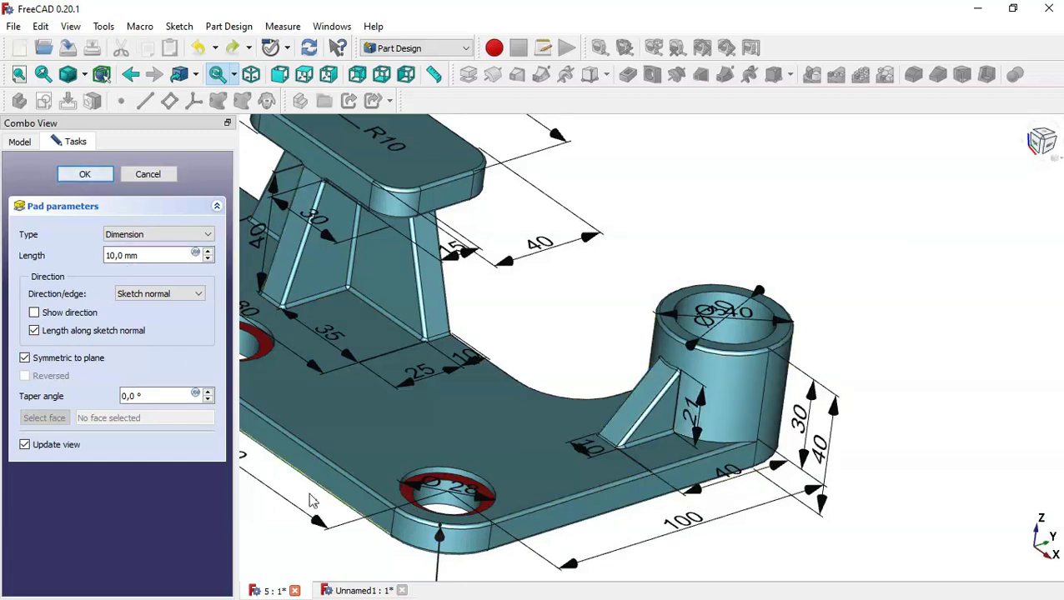
left_click(343, 590)
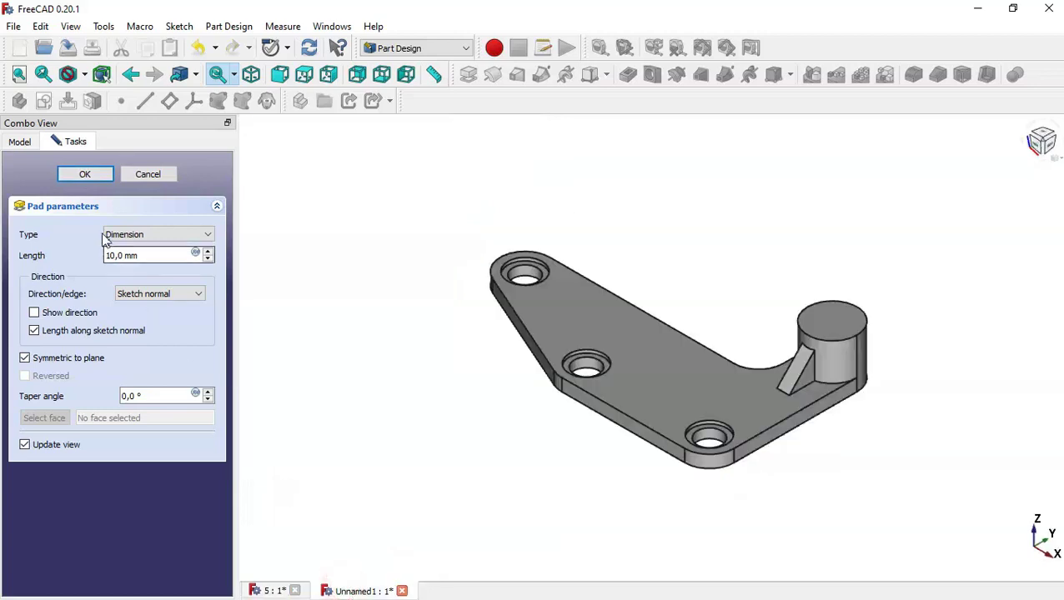
left_click(87, 176)
Step: Create a sketch on the boss's top face and reference the boss's circular outer edge as external geometry
middle_click_drag(415, 397, 396, 401)
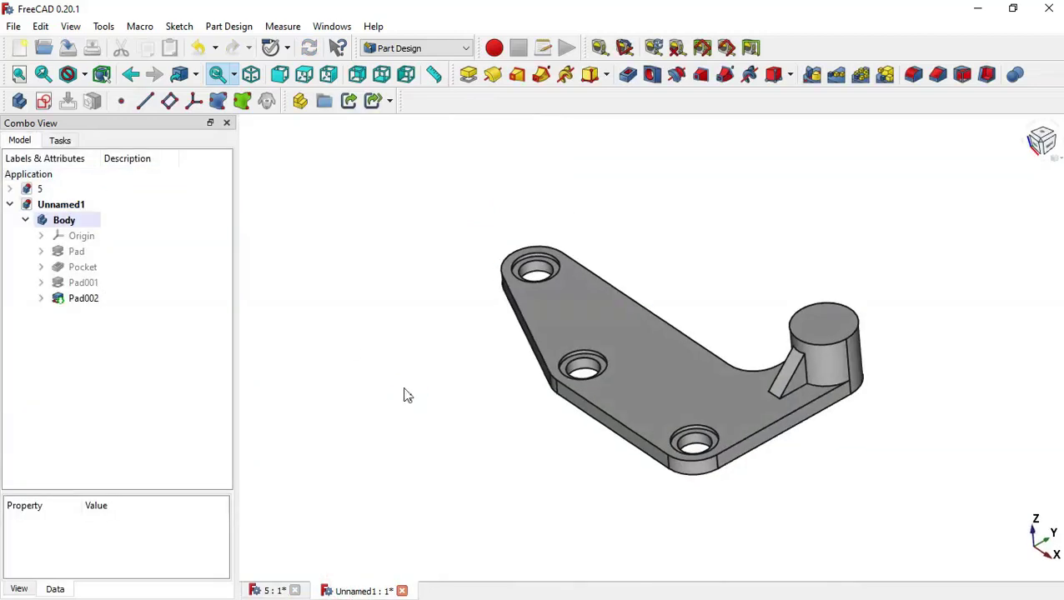
left_click(829, 331)
left_click(44, 101)
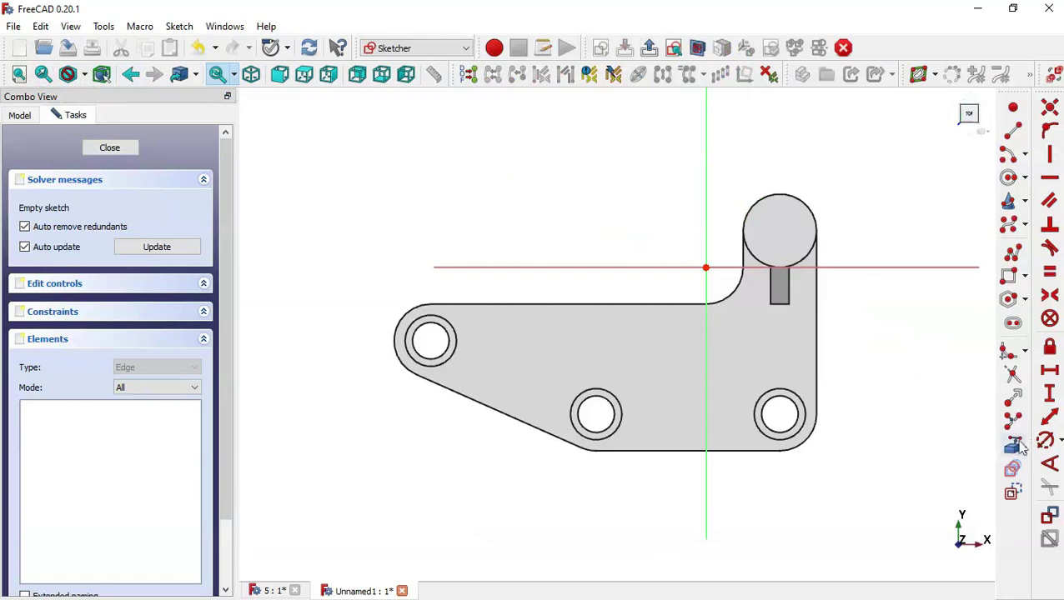
left_click(1012, 446)
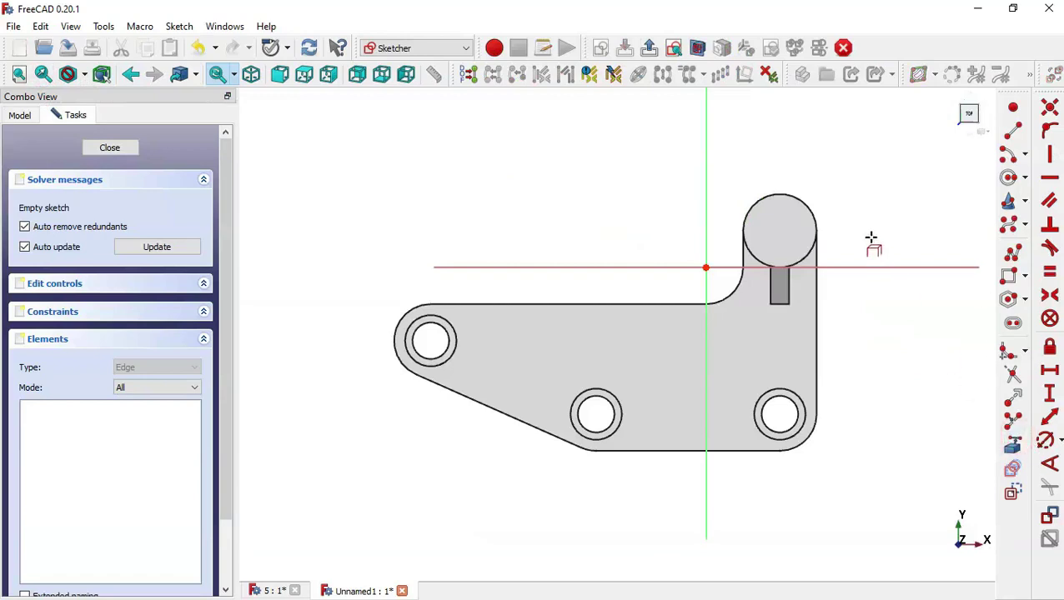
left_click(799, 205)
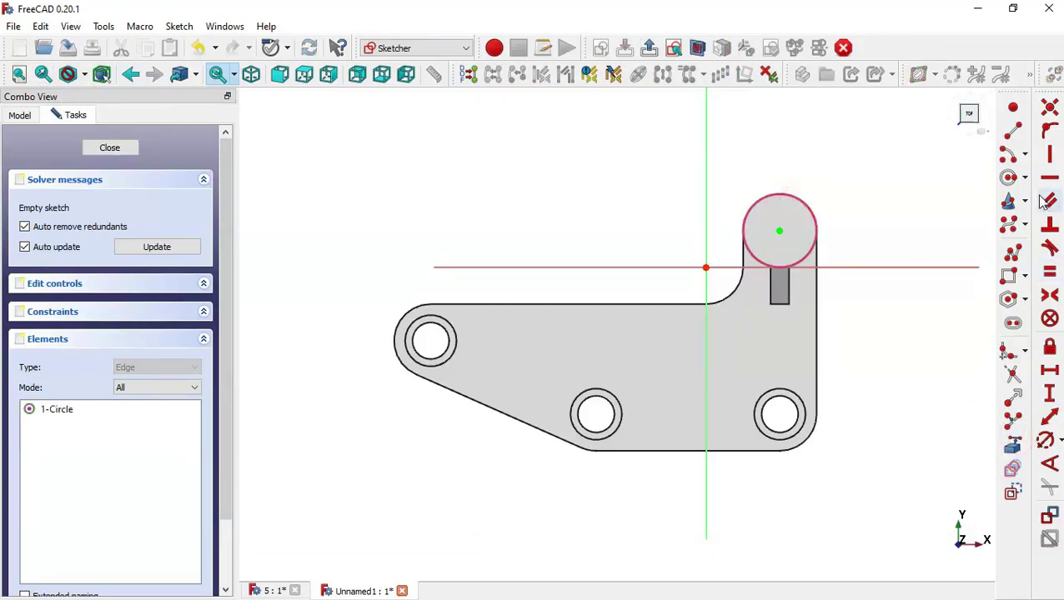
Step: Draw a circle concentric with the boss, set its diameter to 30 mm, and finish the sketch
left_click(1011, 177)
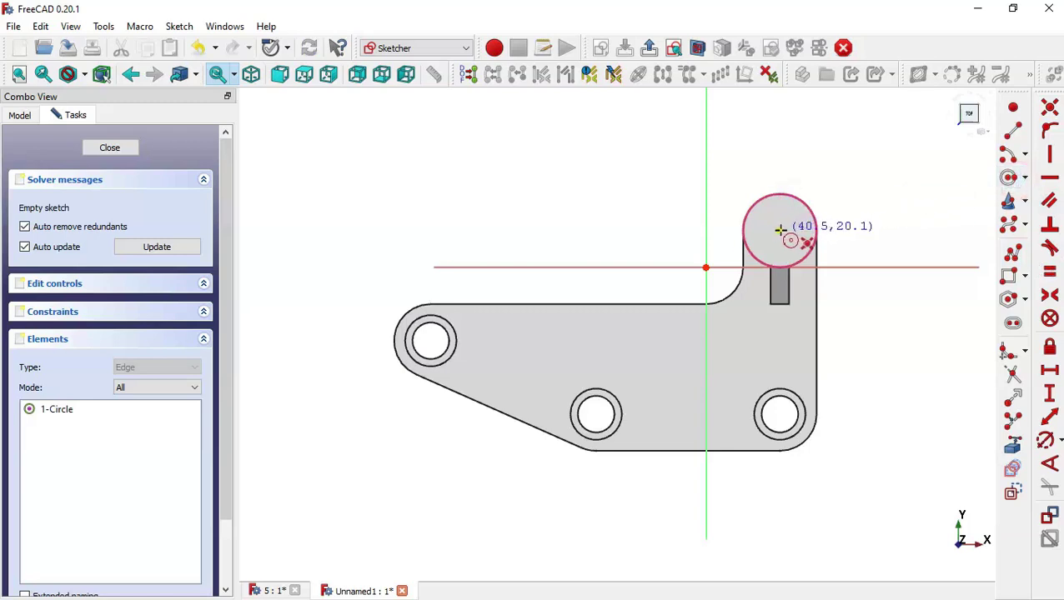
left_click(779, 231)
left_click(787, 242)
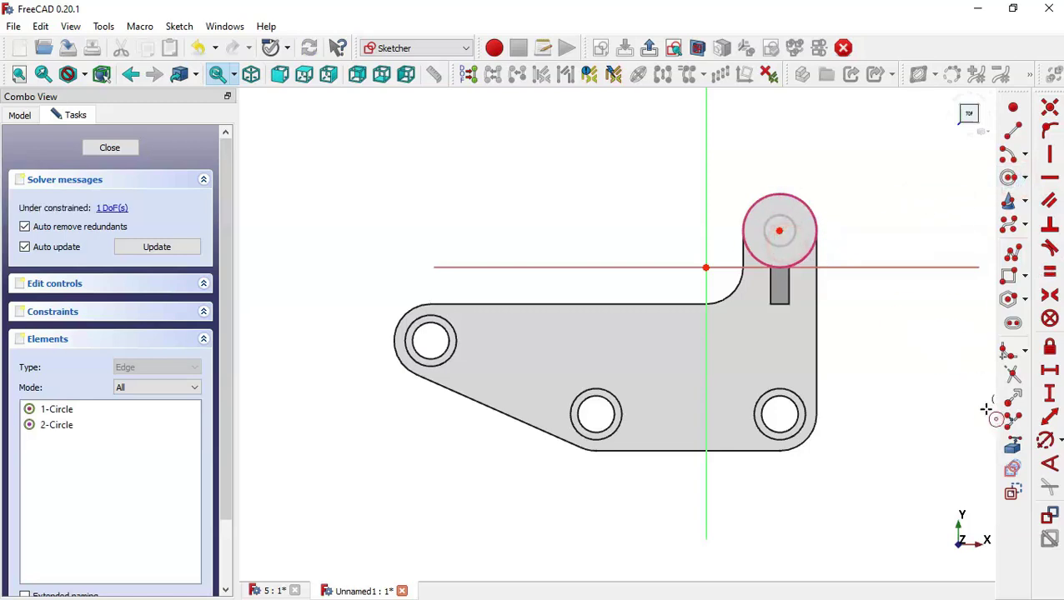
left_click(1045, 442)
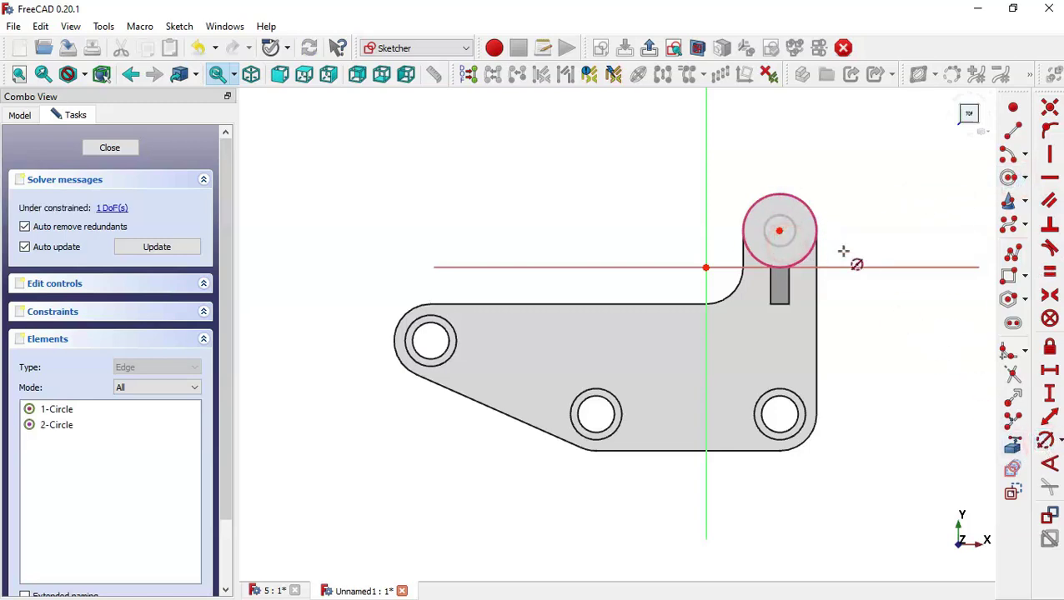
left_click(793, 226)
type("30")
key("Return")
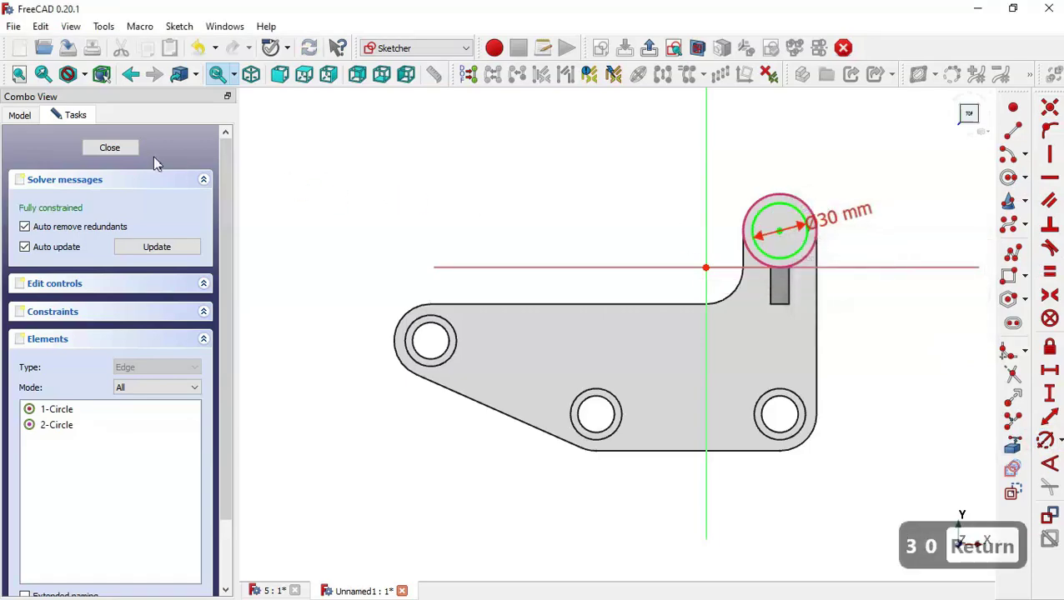
left_click(113, 146)
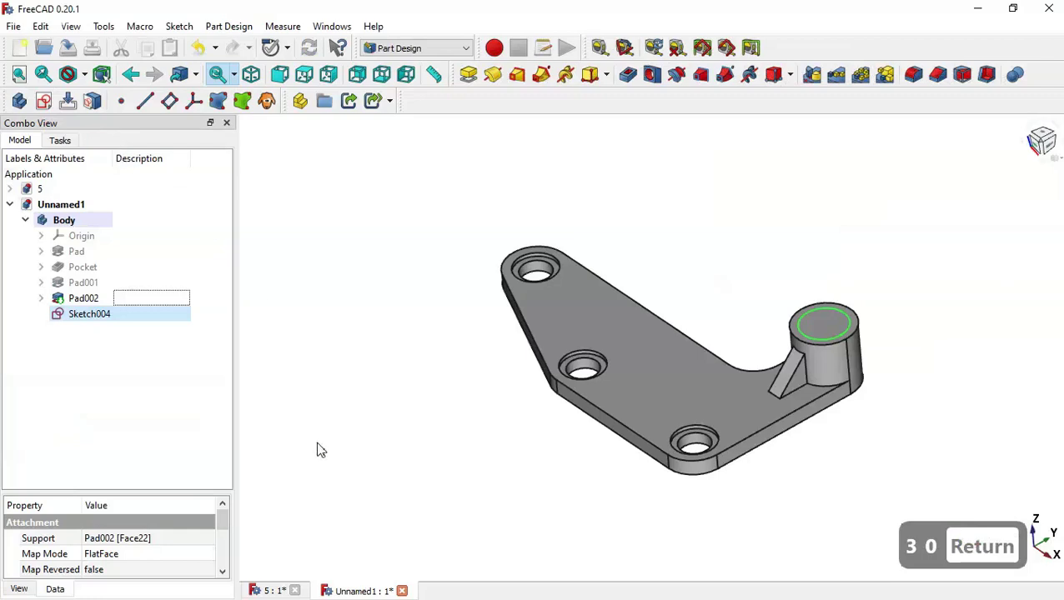
Step: Pocket the 30 mm circle with type Through all to bore a hole through the boss and plate
left_click(626, 75)
left_click_drag(148, 253, 40, 247)
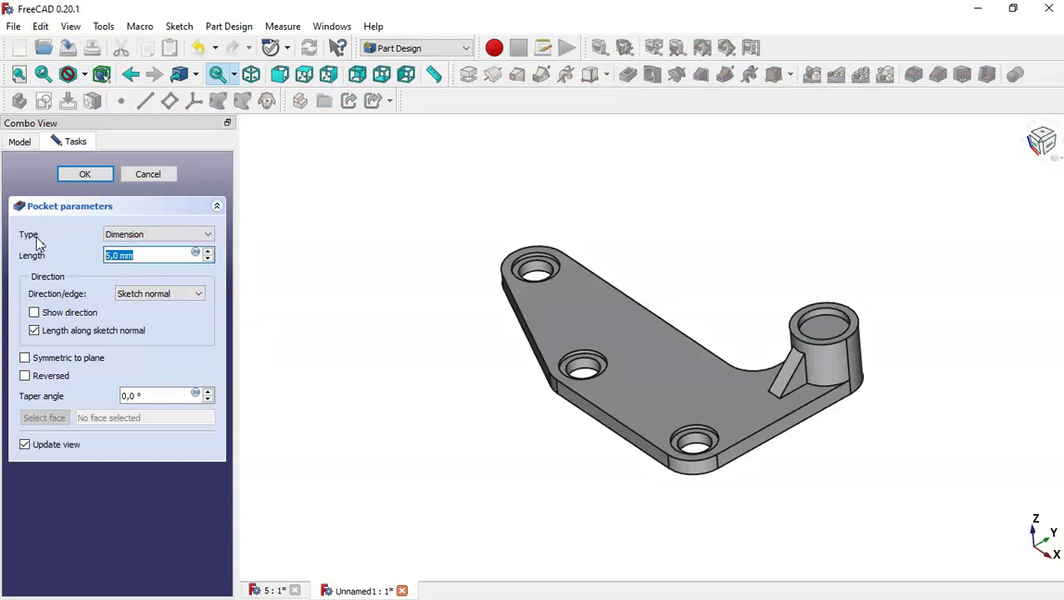
left_click(140, 237)
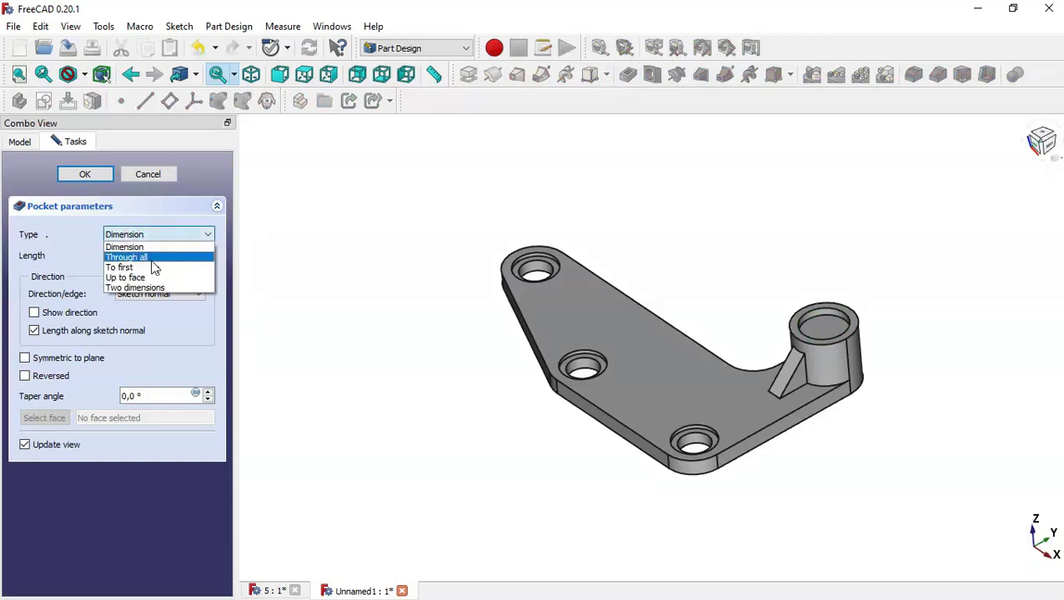
left_click(151, 261)
left_click(88, 175)
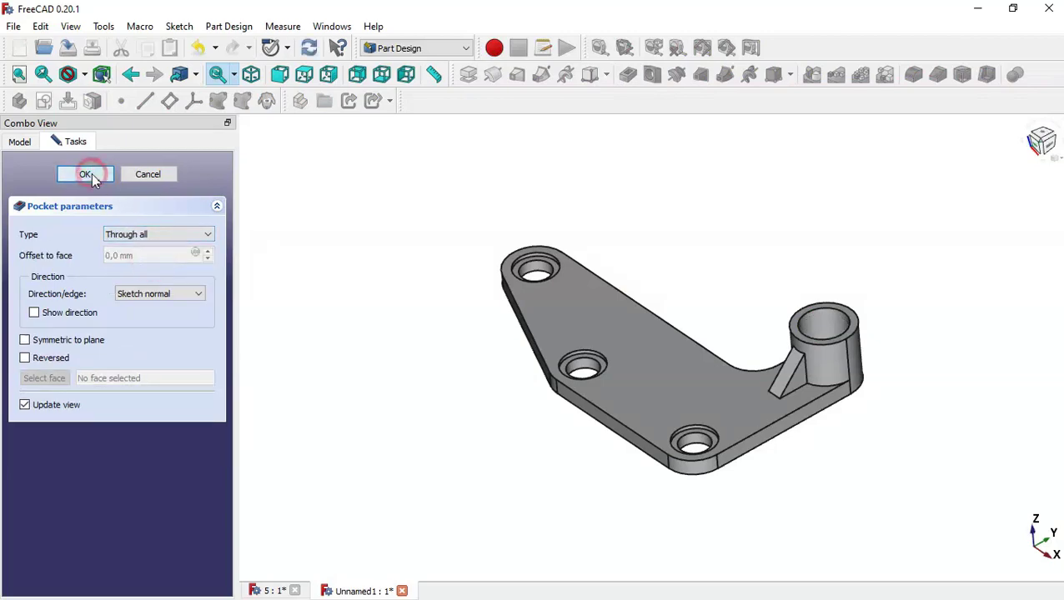
Step: Start a new sketch on the body's XZ base plane
middle_click_drag(702, 233, 732, 246)
key("Home")
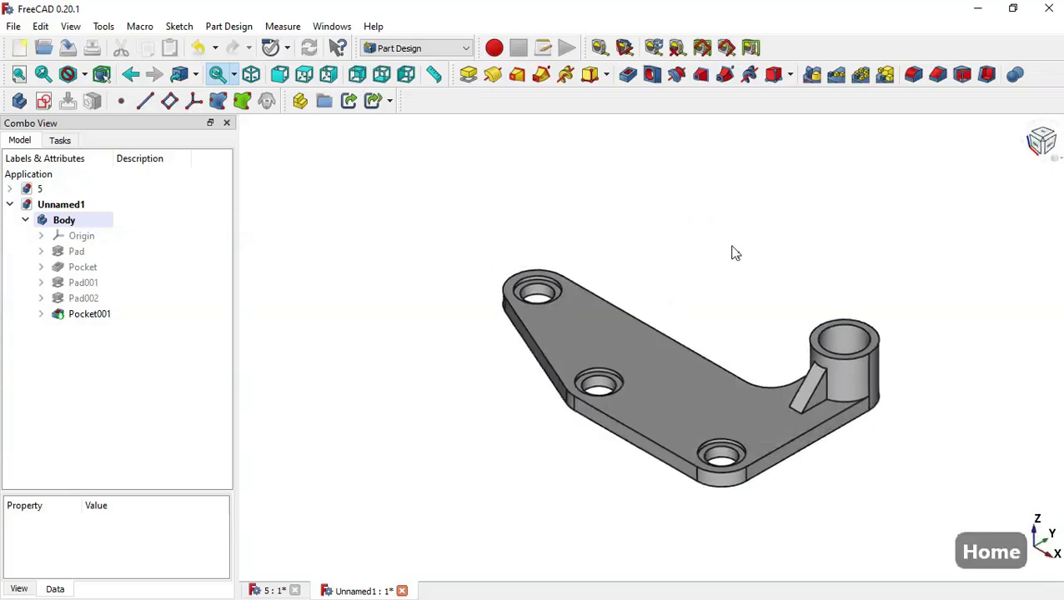
left_click(43, 101)
scroll(581, 398, "down", 4)
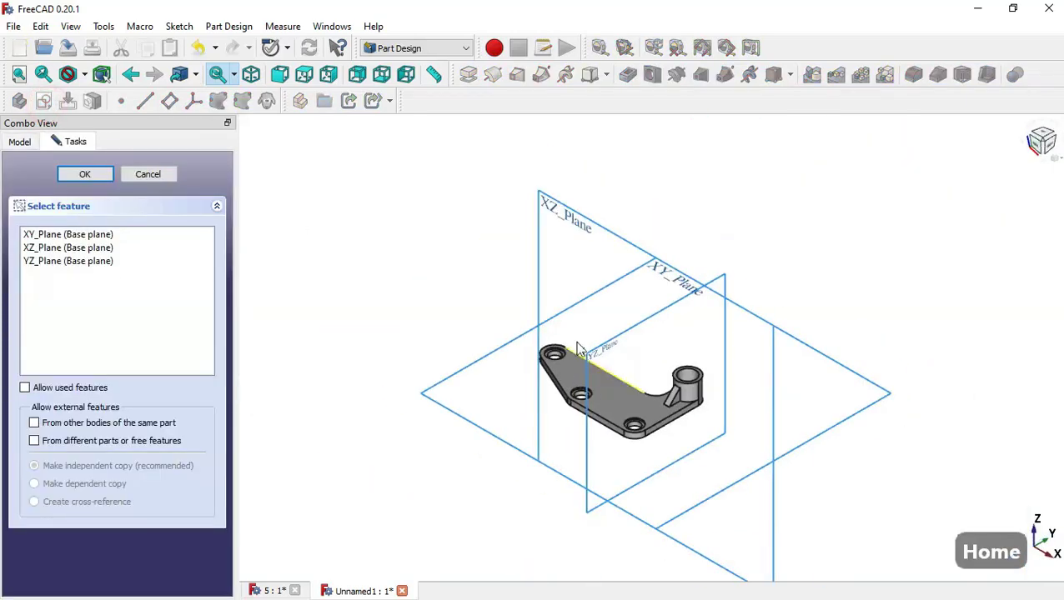
left_click(562, 212)
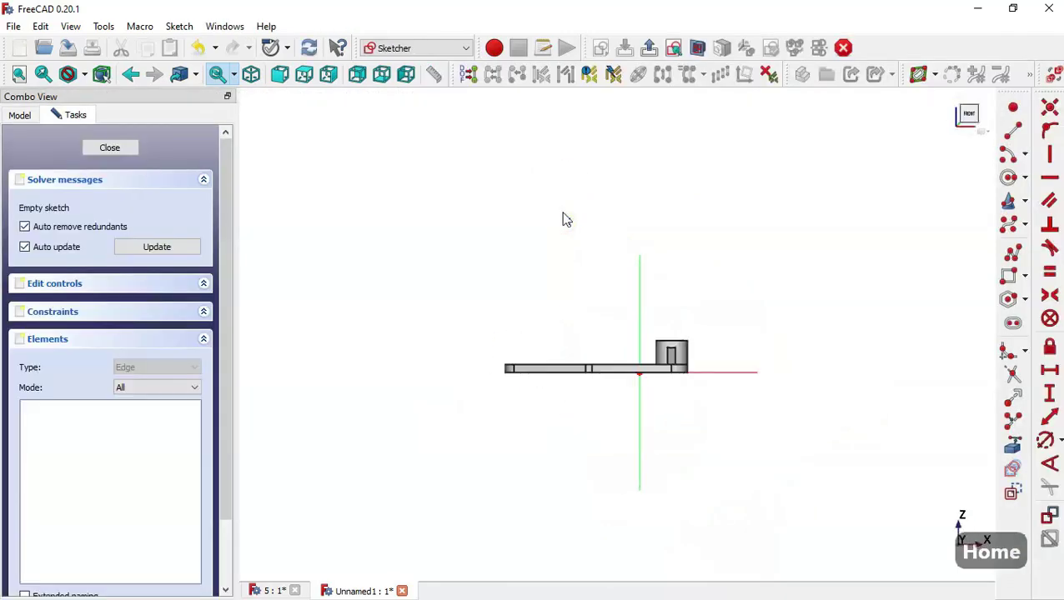
Step: Sketch a closed trapezoid above the plate with horizontal parallel sides, the upper about 55 mm and the lower about 89 mm long
scroll(724, 326, "up", 4)
scroll(411, 444, "up", 2)
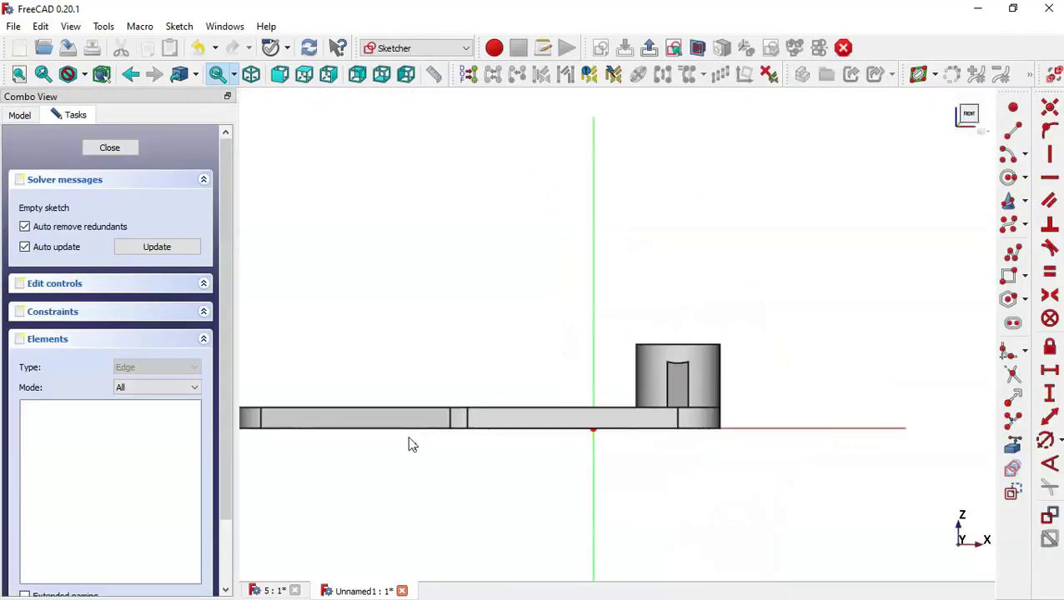
left_click(1013, 255)
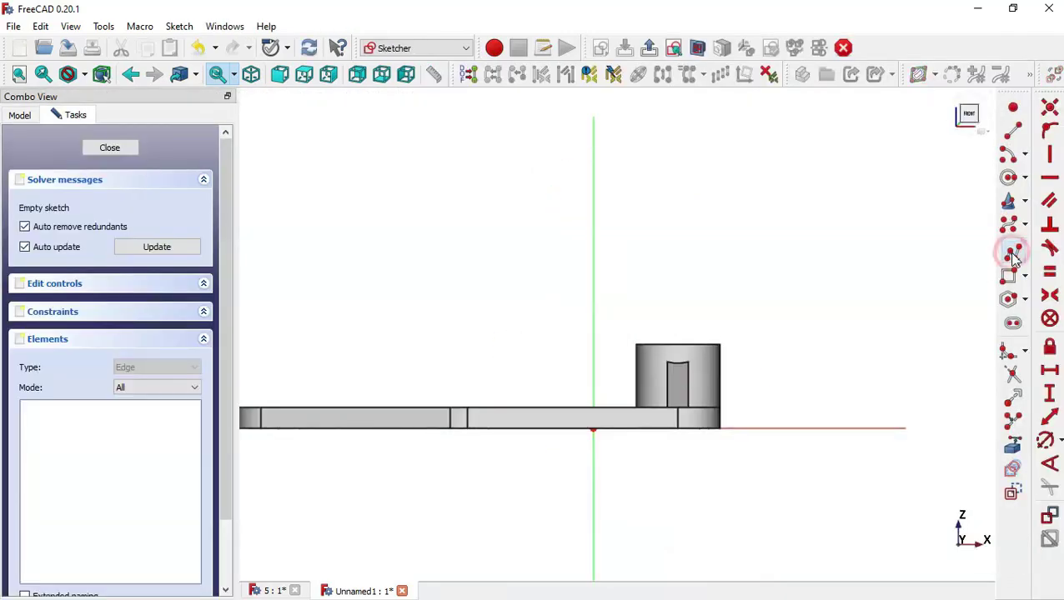
left_click(496, 281)
left_click(381, 283)
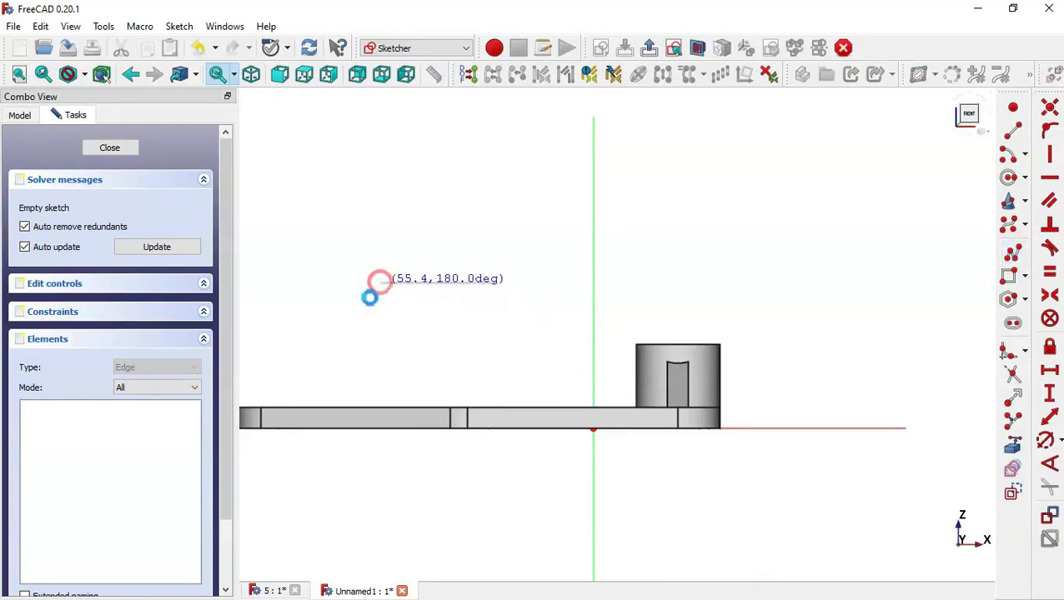
left_click(340, 367)
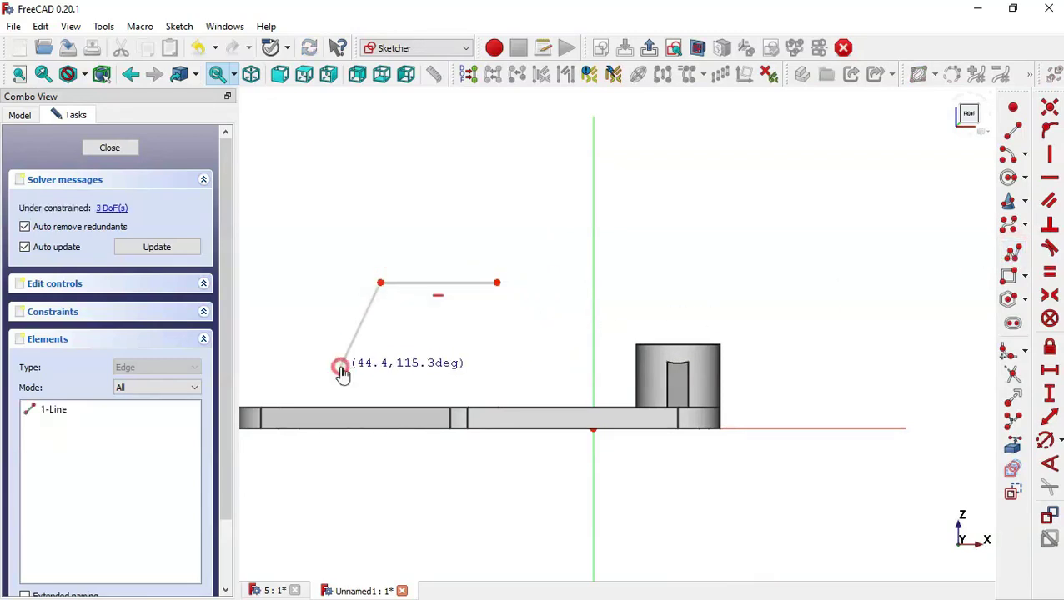
left_click(527, 368)
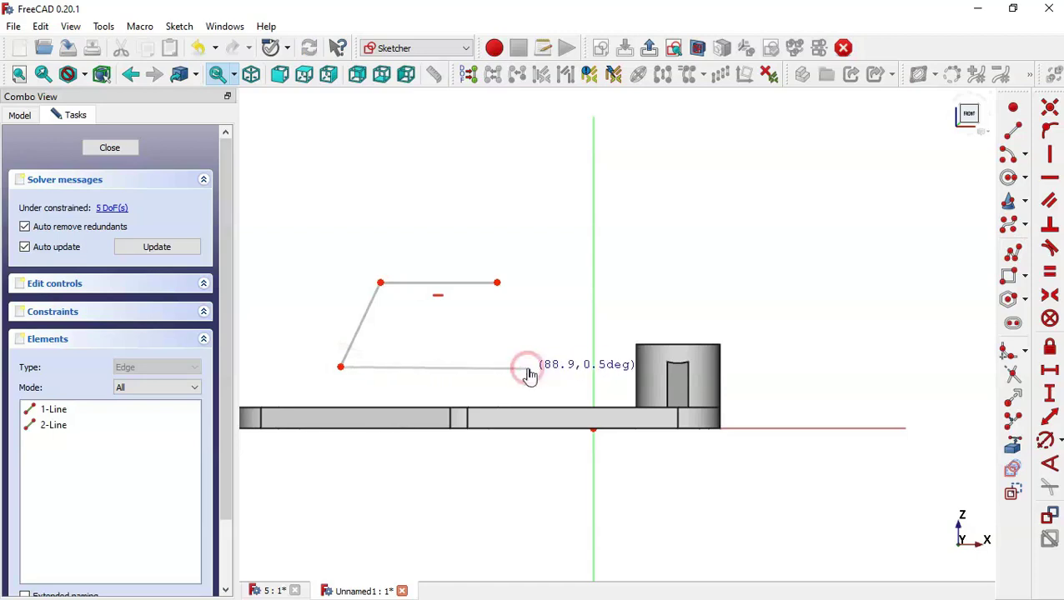
left_click(497, 282)
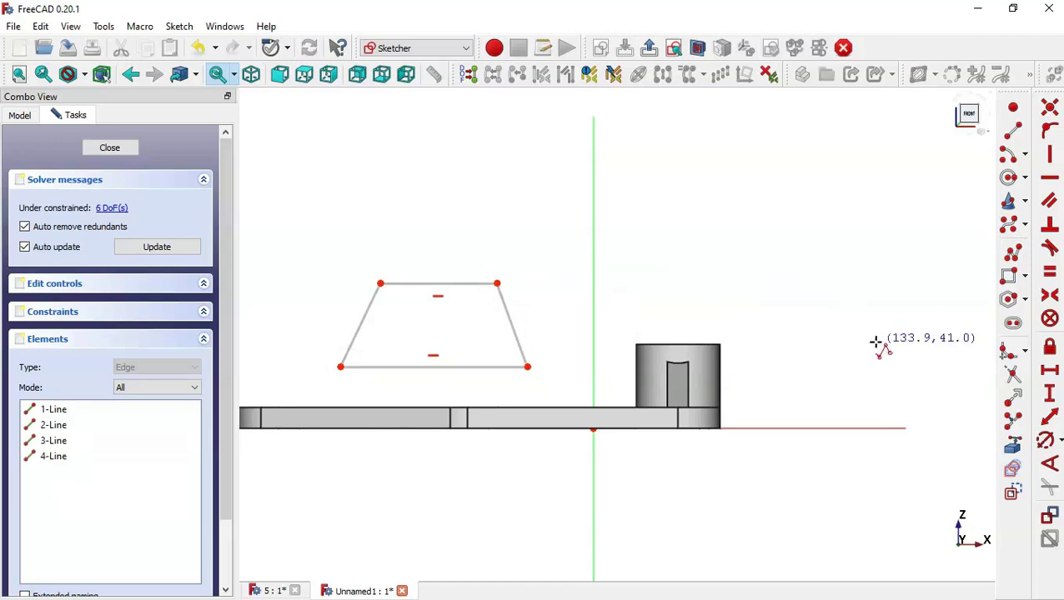
key("Escape")
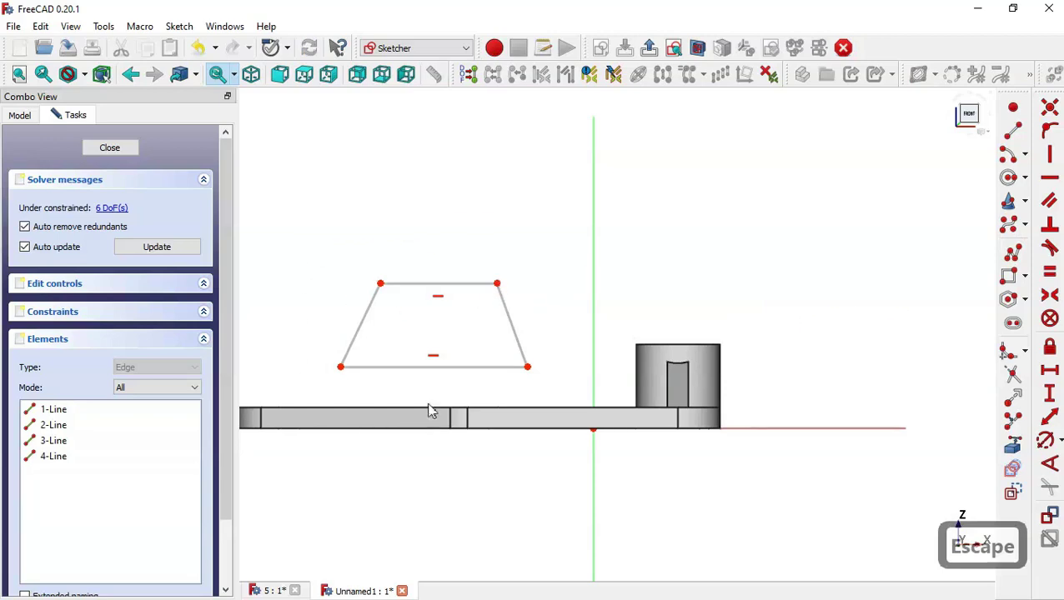
Step: Set the trapezoid's upper side length to 40 mm and its lower side length to 80 mm
left_click(1051, 373)
left_click(456, 284)
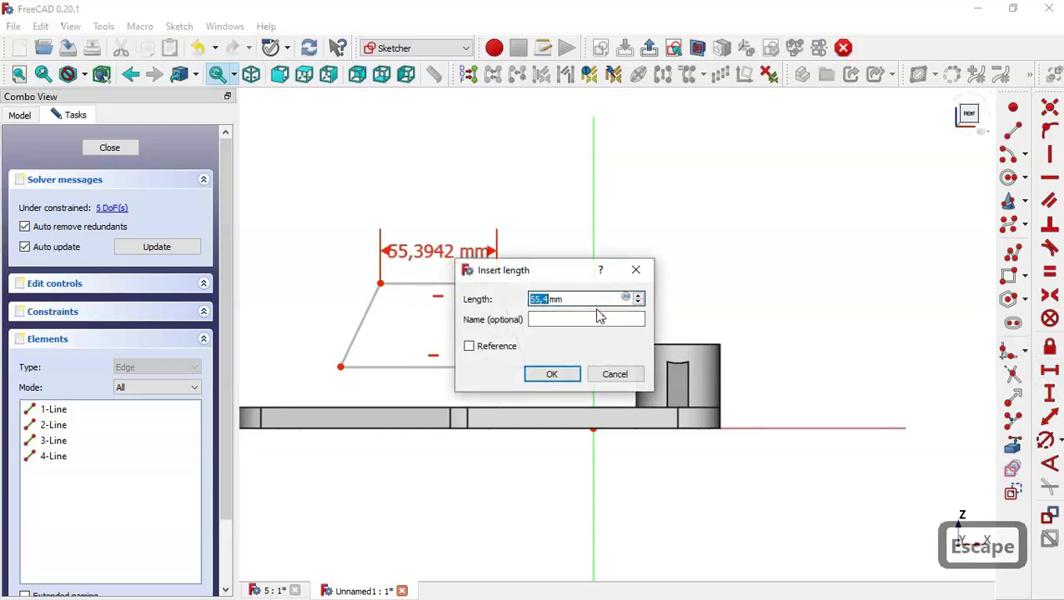
type("40")
key("Return")
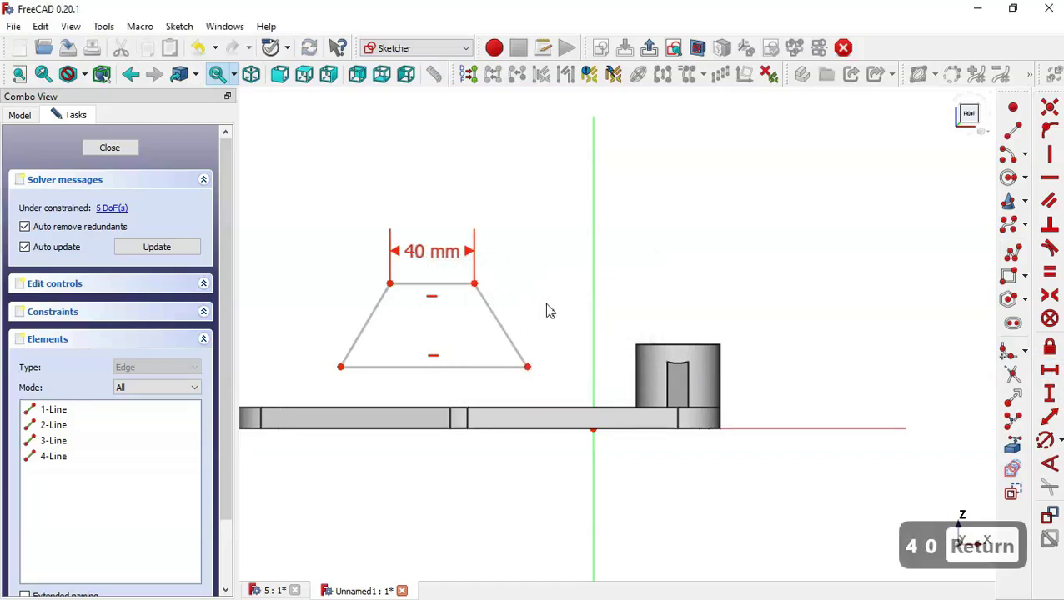
left_click(457, 368)
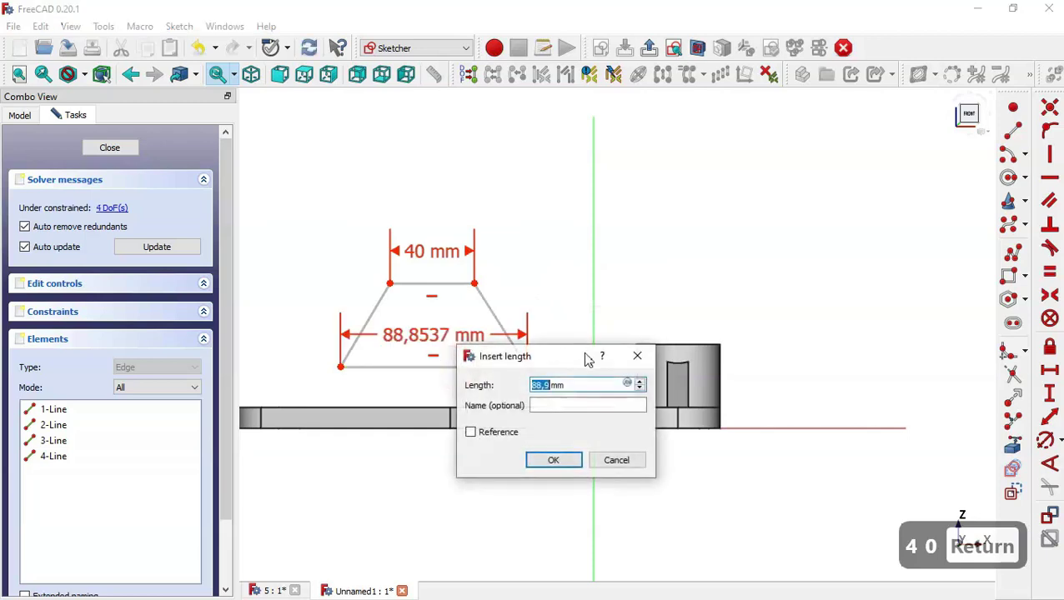
type("80")
key("Return")
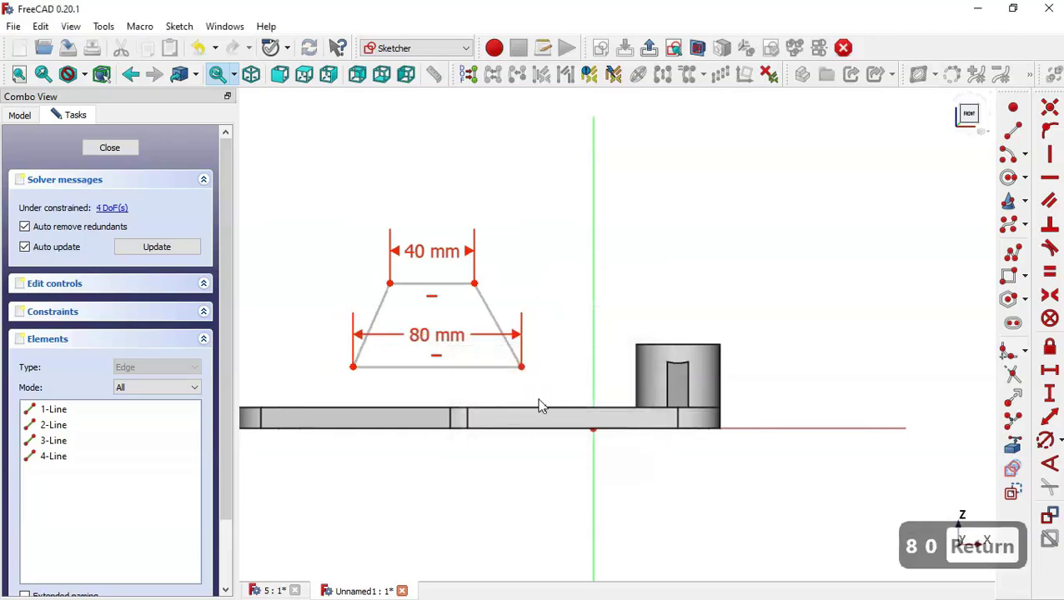
Step: Set the horizontal distance between the trapezoid's upper and lower right corners to 20 mm
left_click(474, 284)
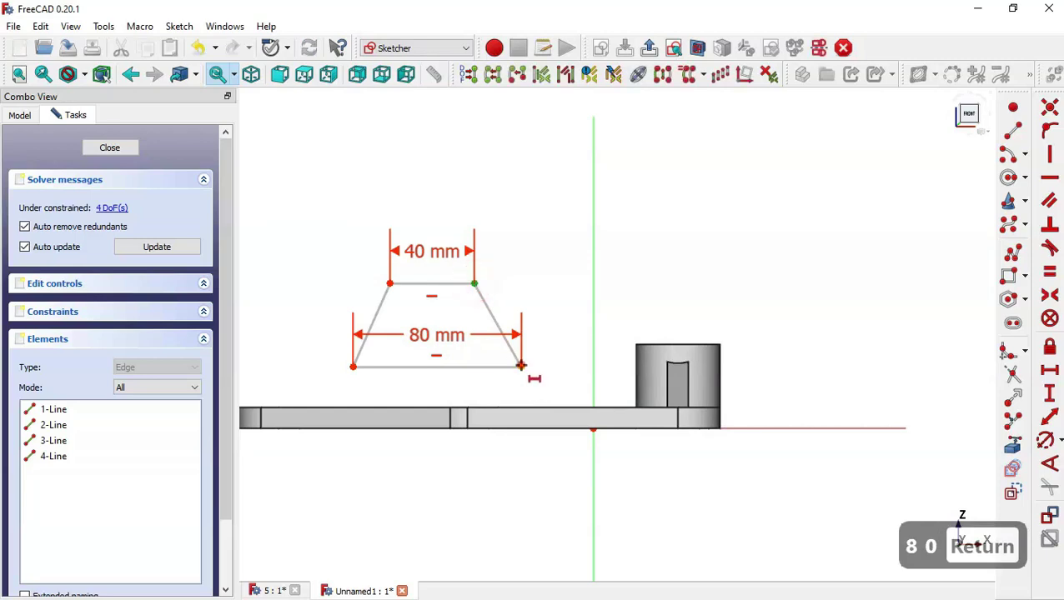
left_click(520, 366)
type("20")
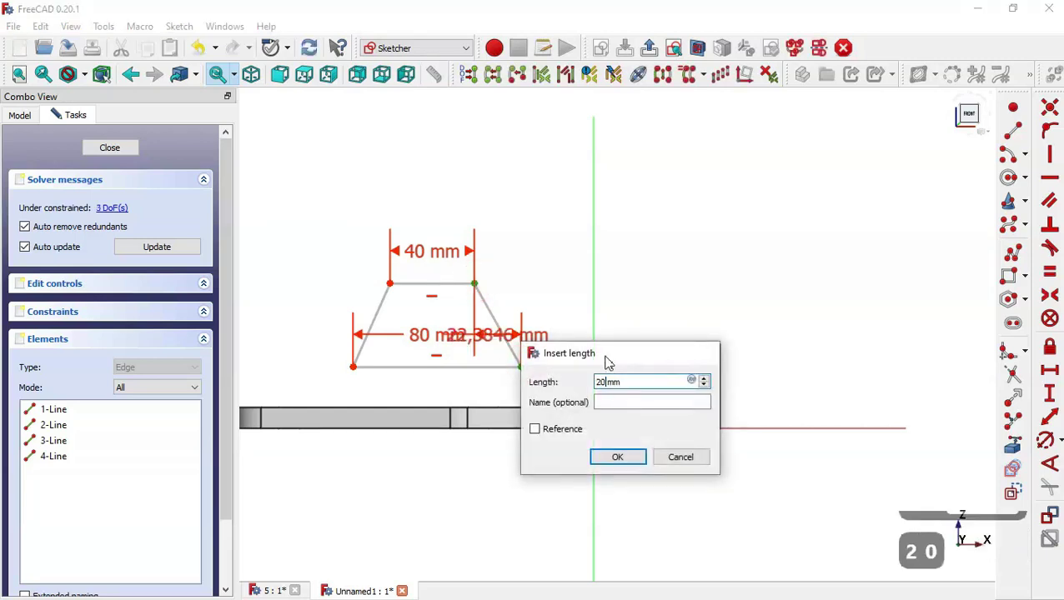
key("Return")
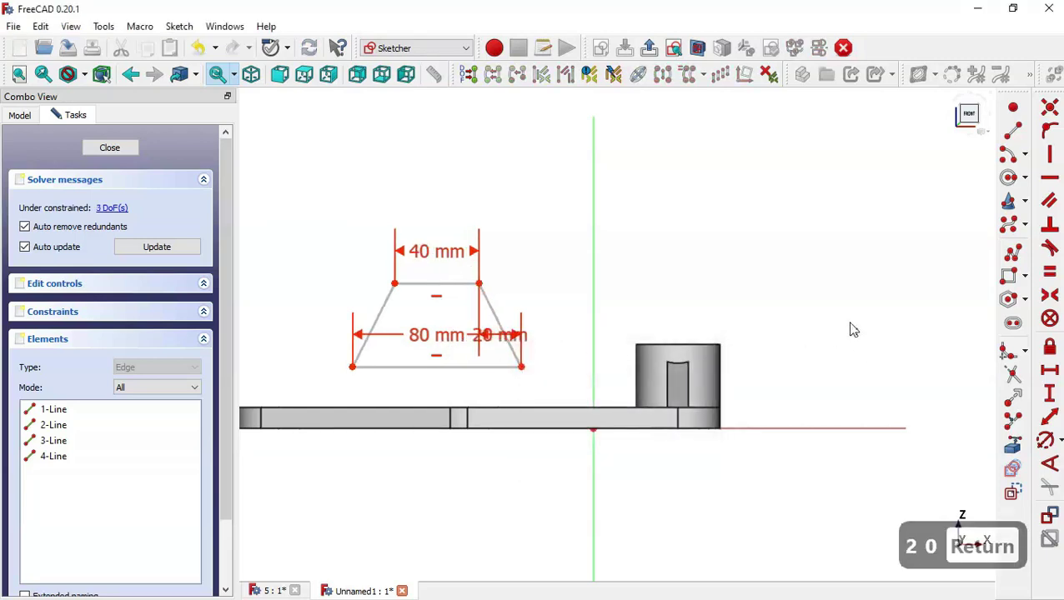
Step: Set the vertical distance between the trapezoid's lower right corner and the sketch origin to 10 mm
left_click(701, 55)
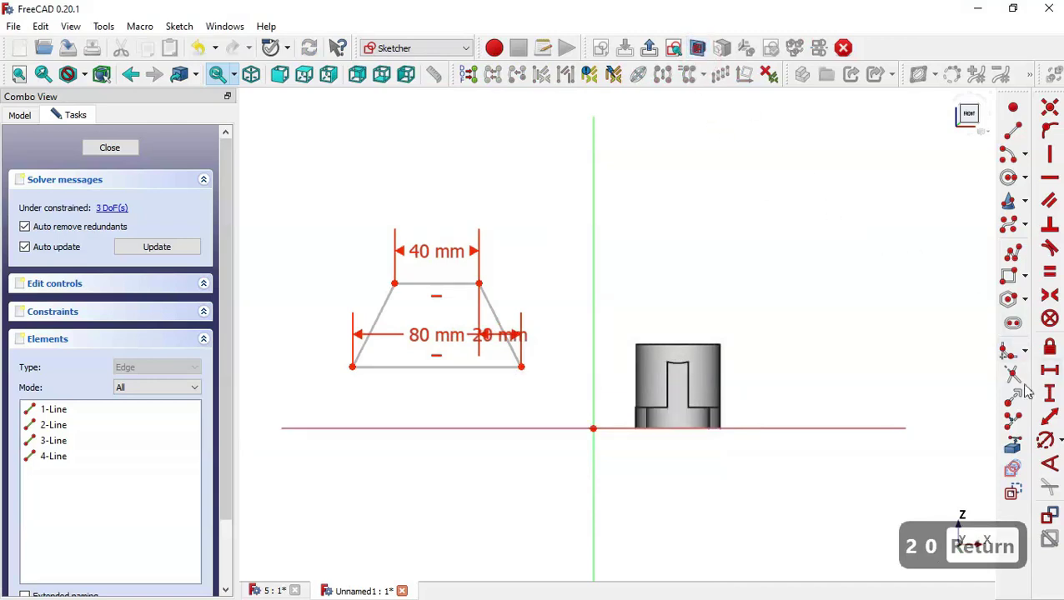
left_click(1055, 397)
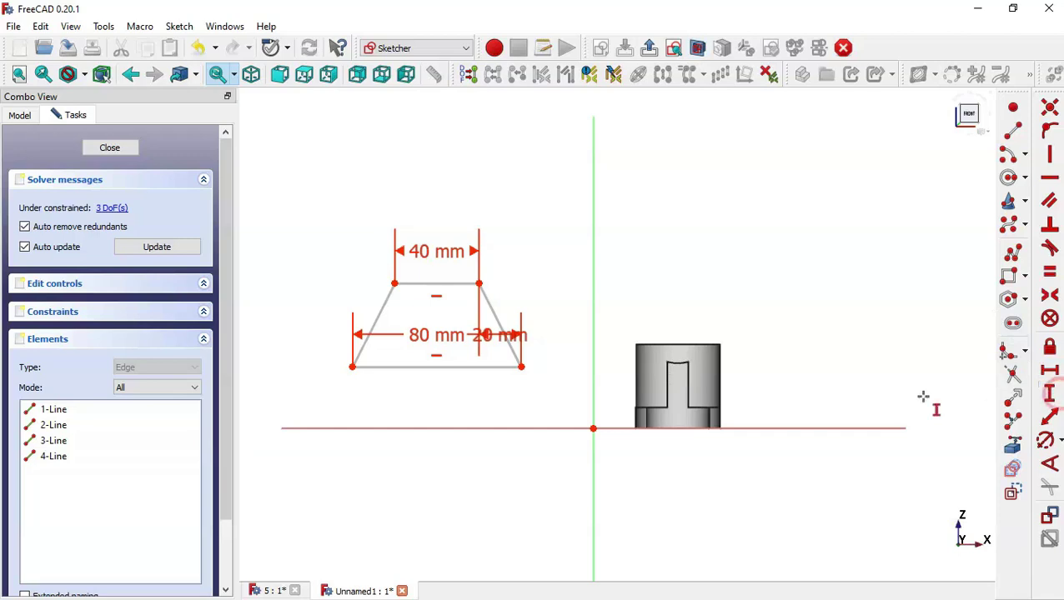
left_click(520, 365)
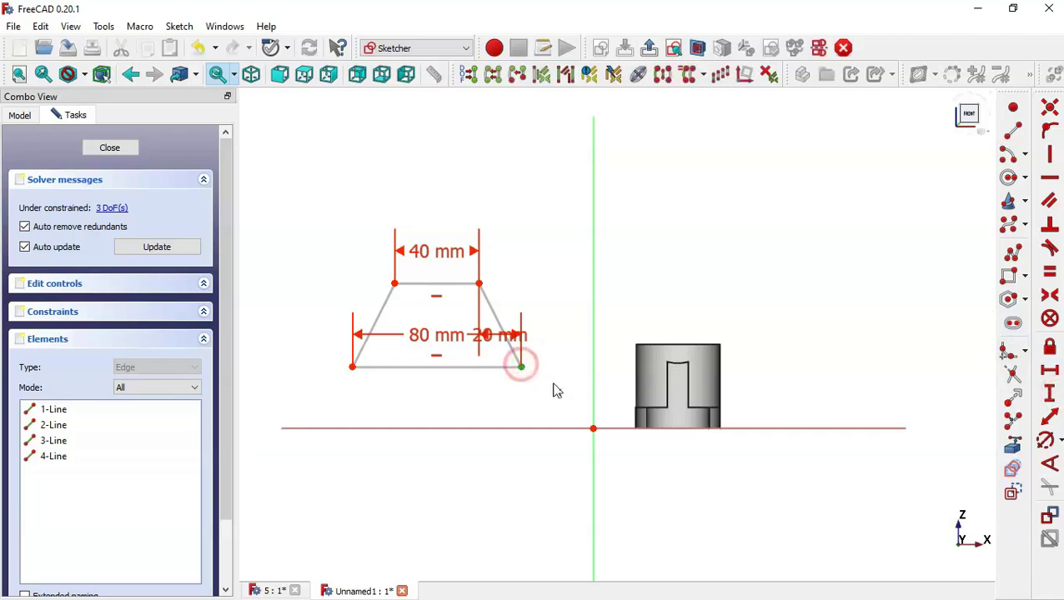
left_click(591, 428)
type("10")
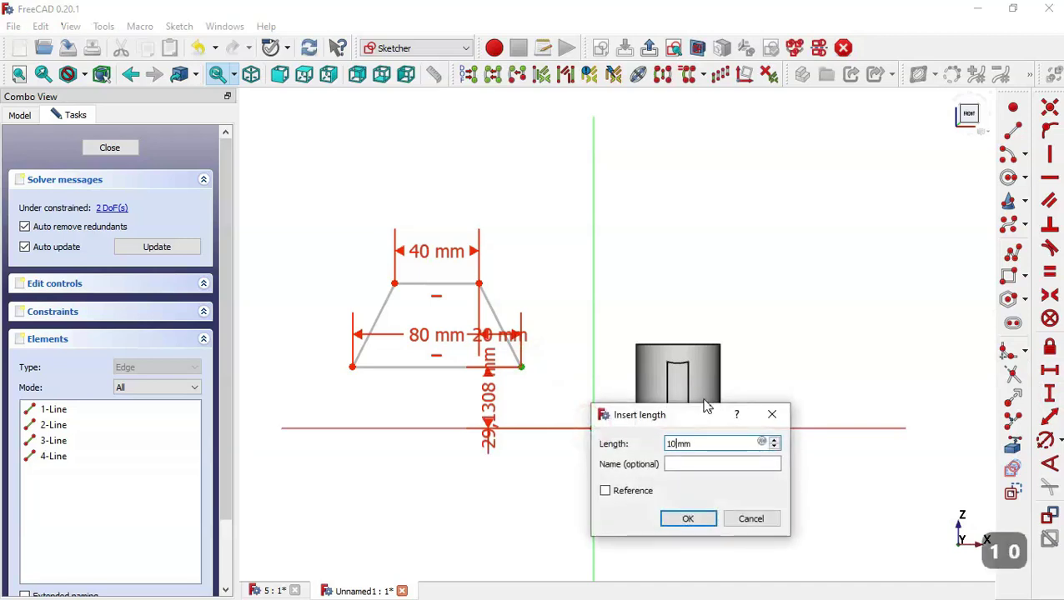
key("Return")
scroll(614, 342, "down", 1)
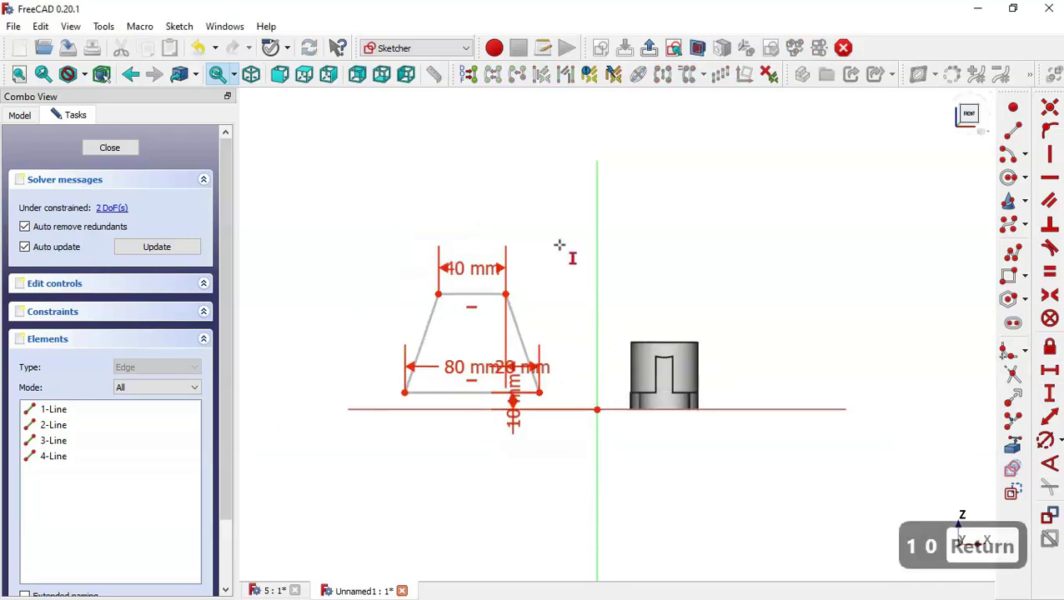
Step: Set the trapezoid's height to 40 mm between its upper and lower right corners
left_click(699, 48)
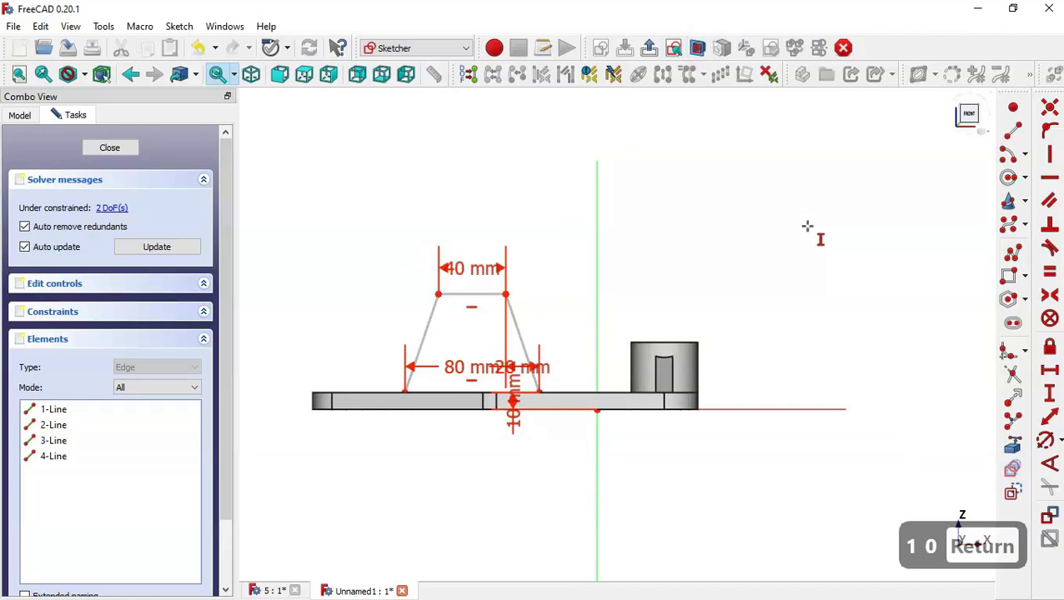
left_click(506, 294)
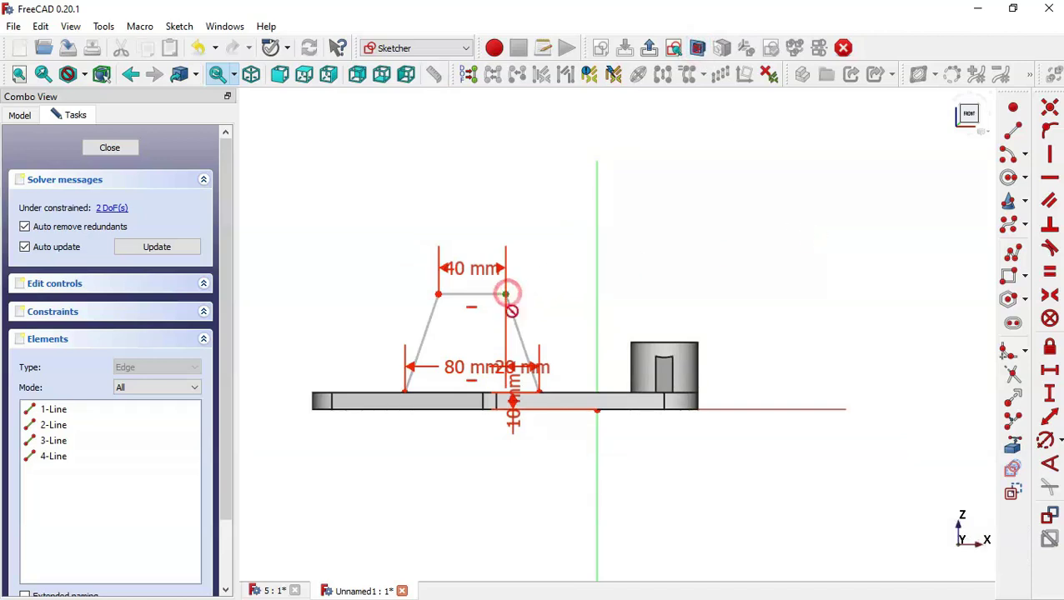
left_click(539, 392)
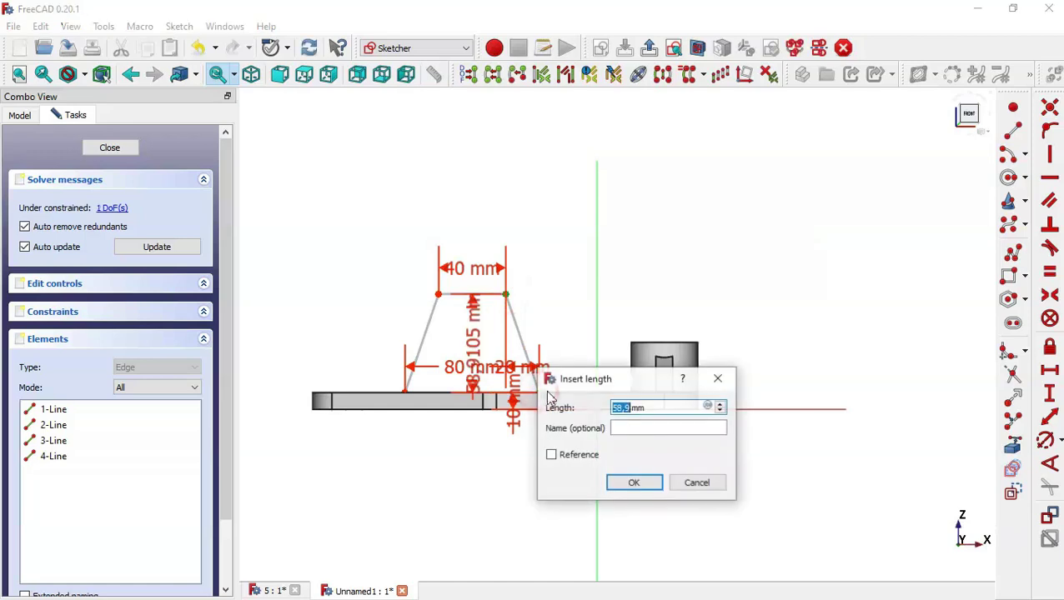
type("40")
key("Return")
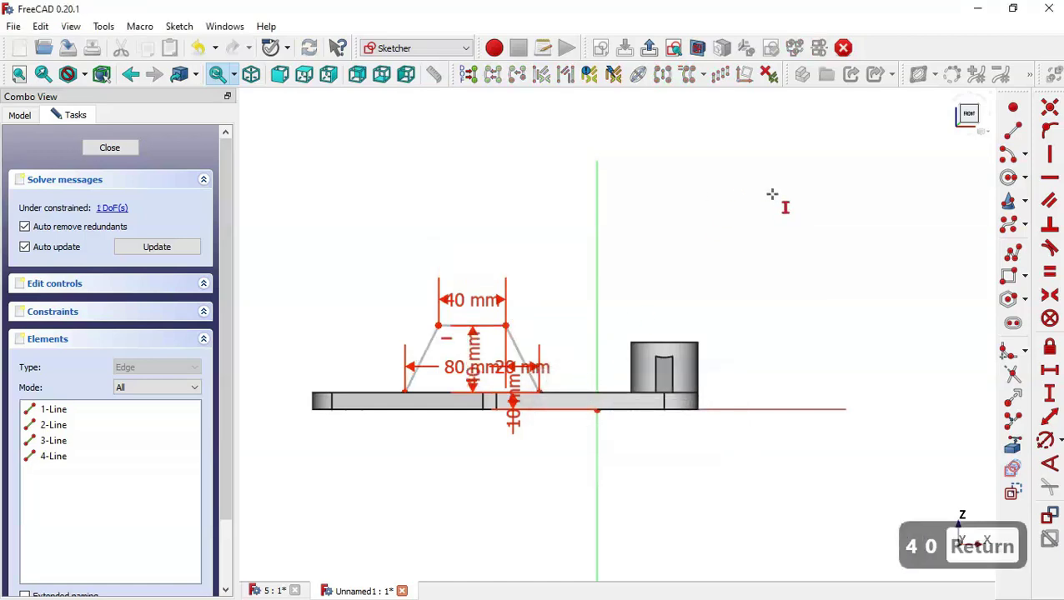
Step: Project the bore edge of the hole at the plate's tapered end into the sketch as external geometry
key("Home")
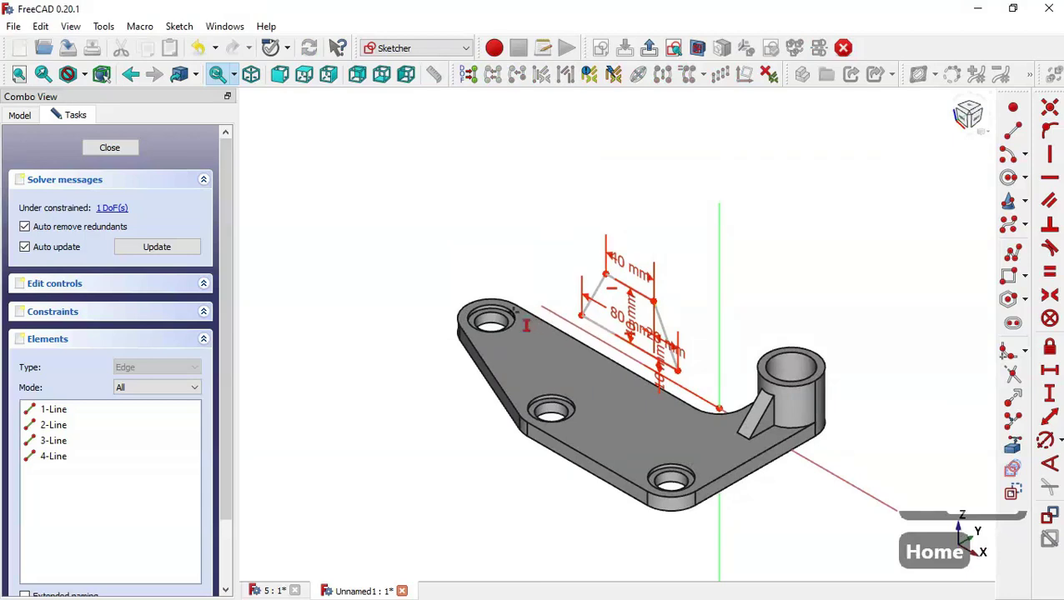
scroll(526, 326, "up", 1)
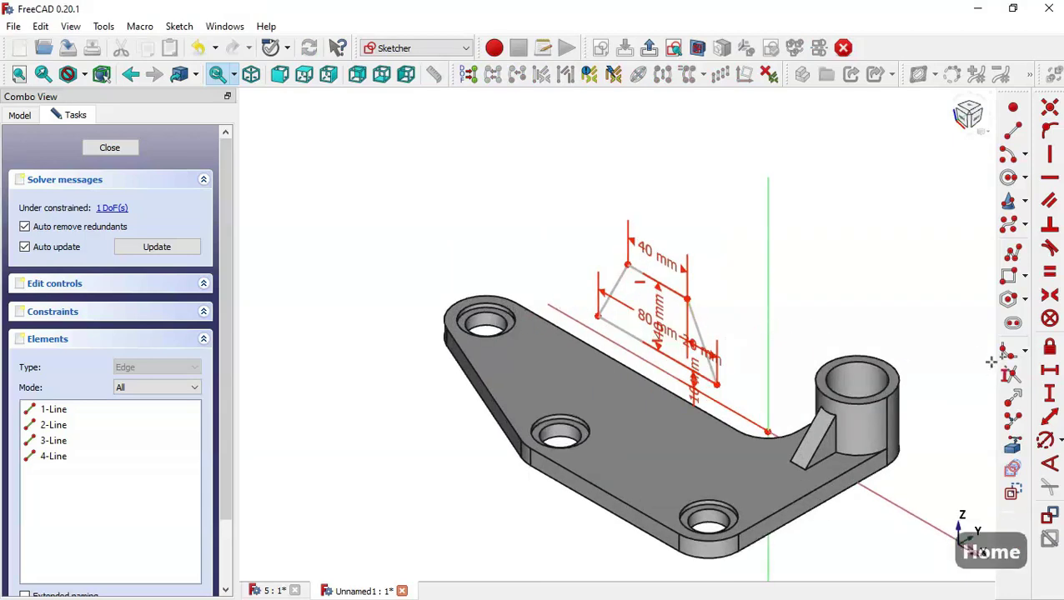
left_click(1013, 450)
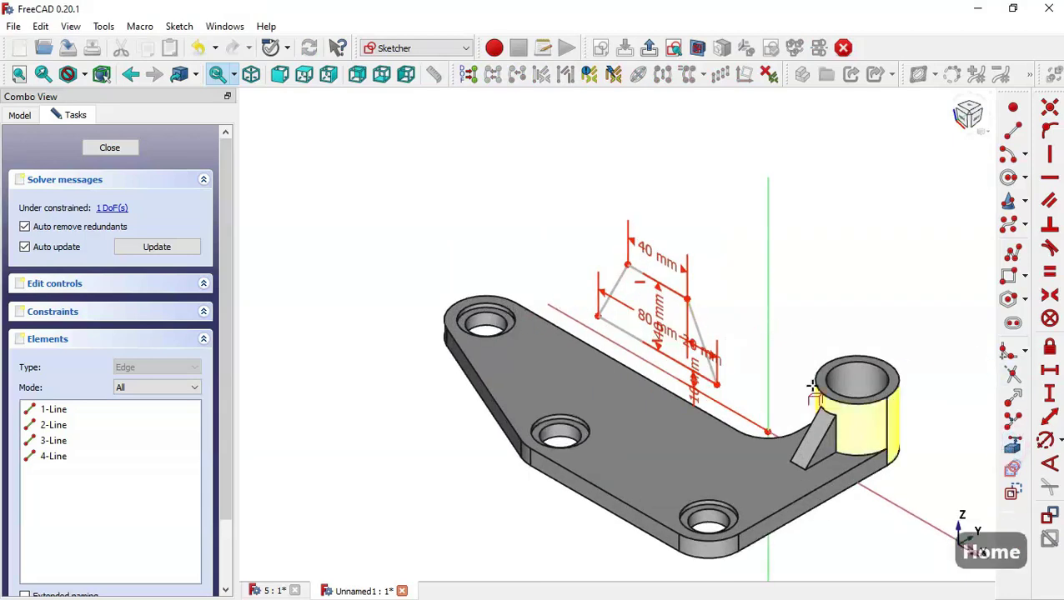
left_click(505, 325)
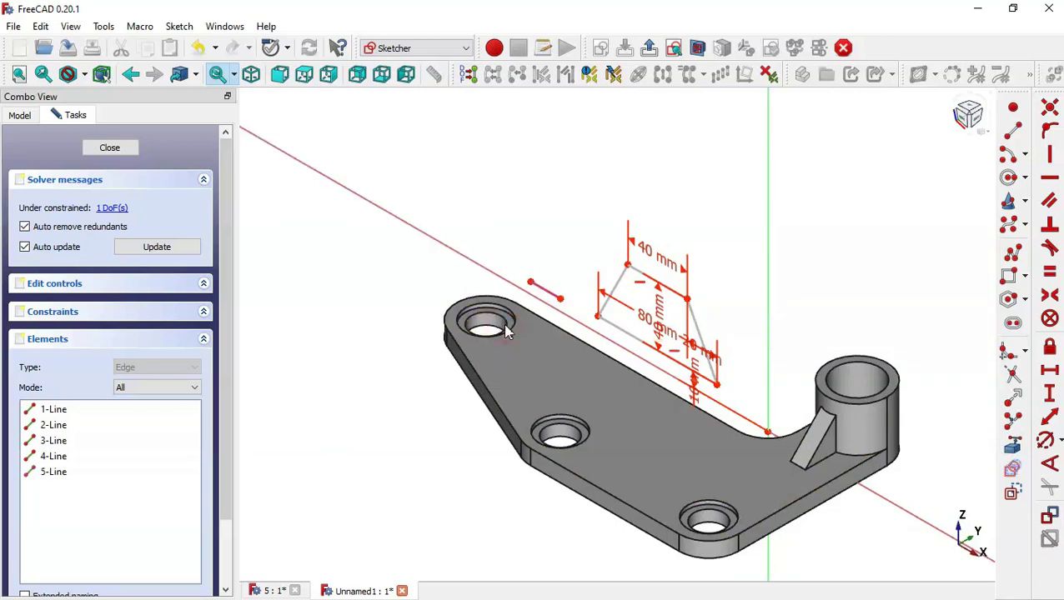
Step: Set the horizontal distance from the projected hole edge's nearer endpoint to the trapezoid's lower left corner to 20 mm, and close the sketch
left_click(1053, 373)
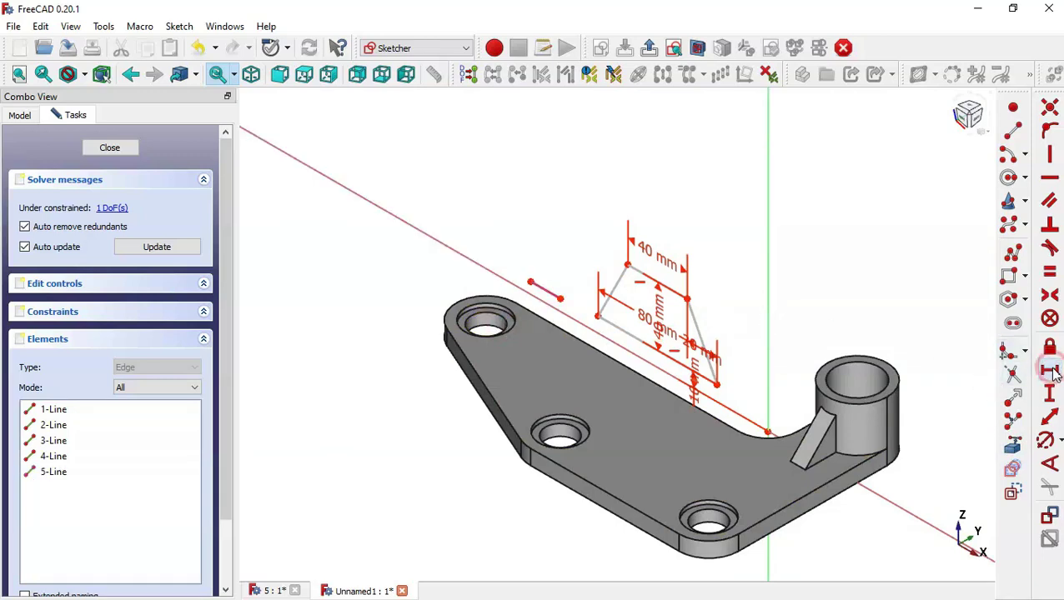
left_click(559, 298)
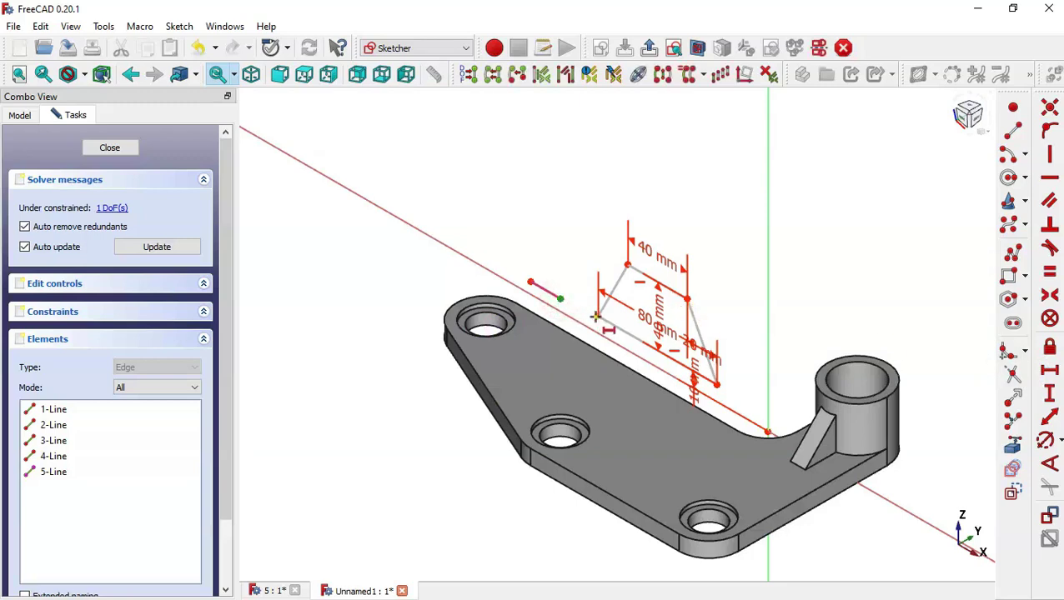
left_click(595, 316)
type("20")
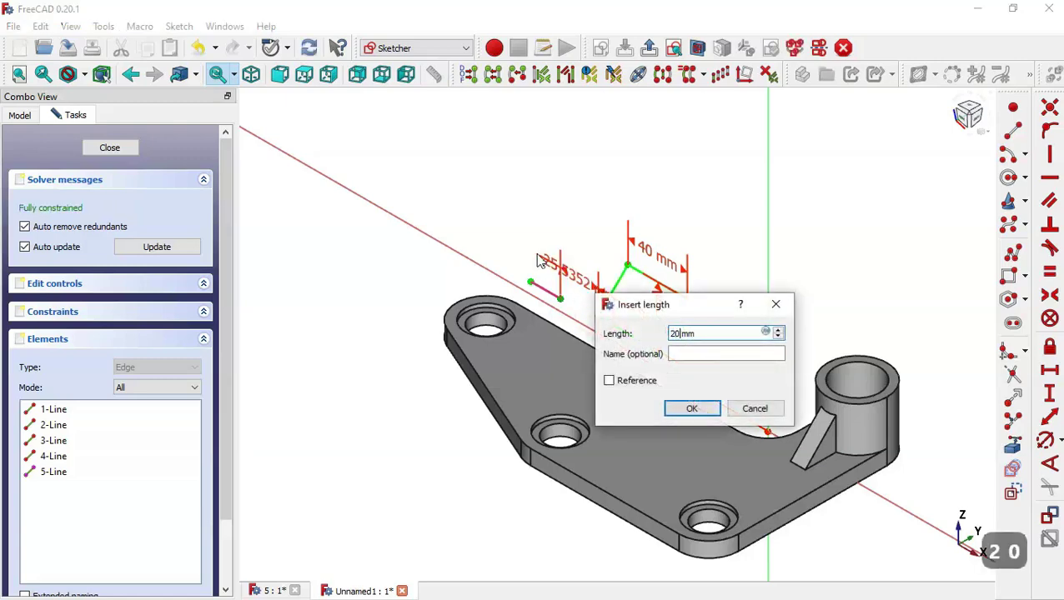
key("Return")
left_click(112, 148)
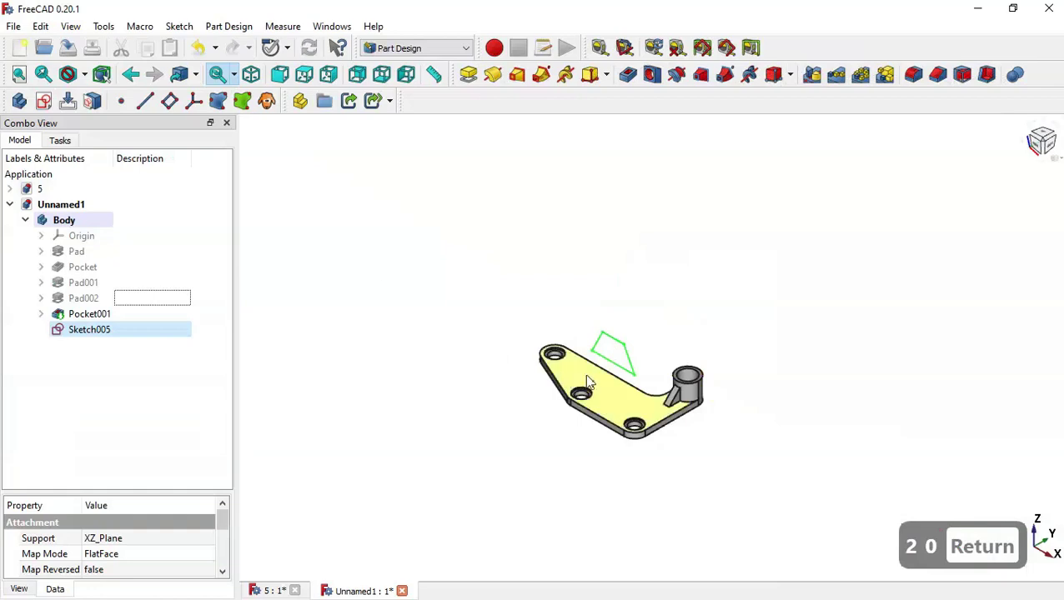
Step: Set the trapezoid sketch's attachment offset in the z-direction to 20 mm
scroll(589, 385, "up", 3)
scroll(708, 361, "up", 2)
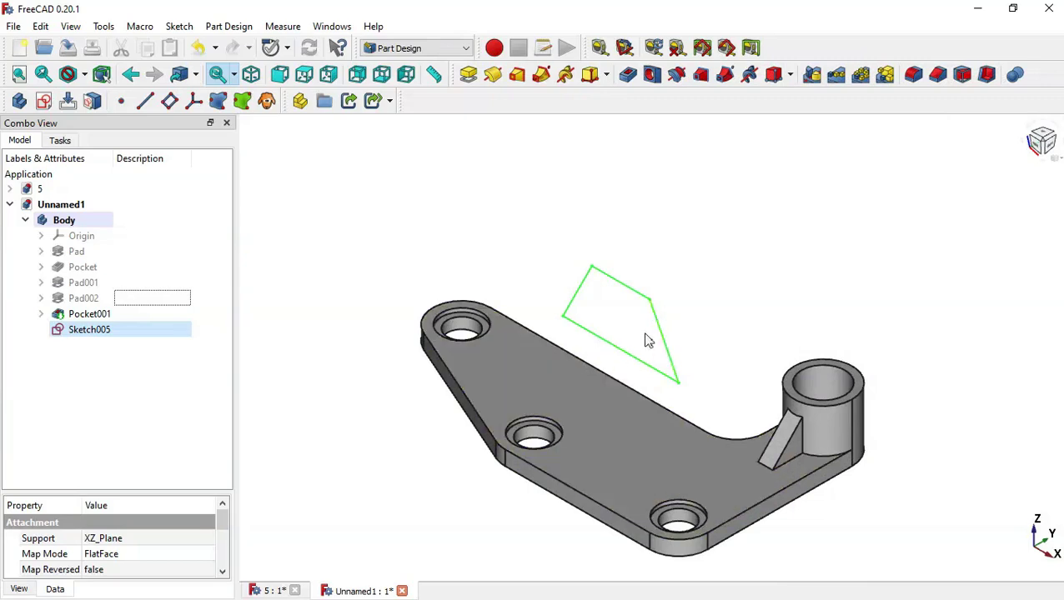
right_click(149, 330)
left_click(253, 30)
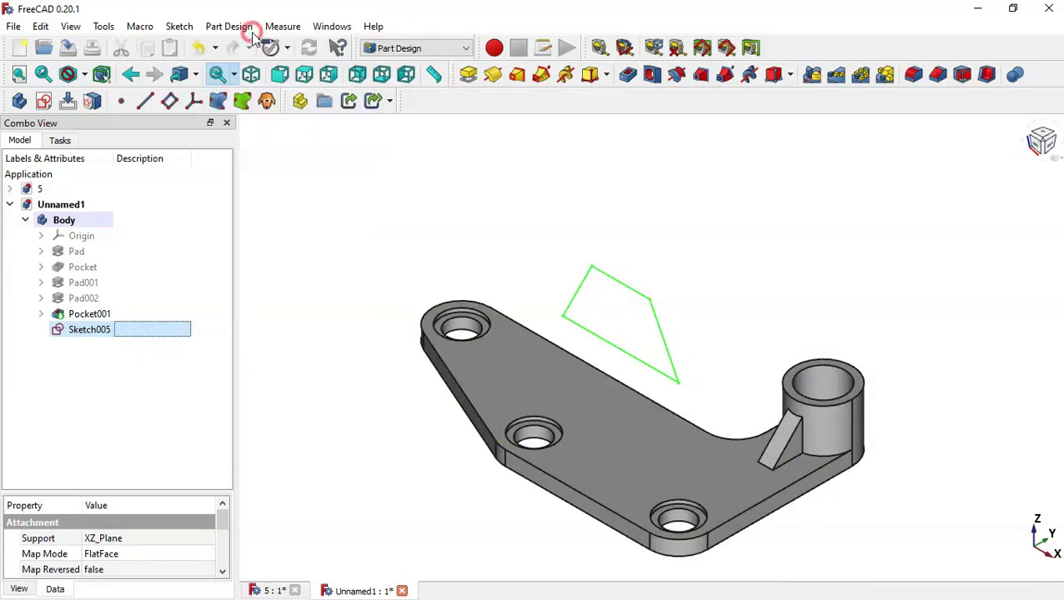
left_click_drag(225, 200, 267, 405)
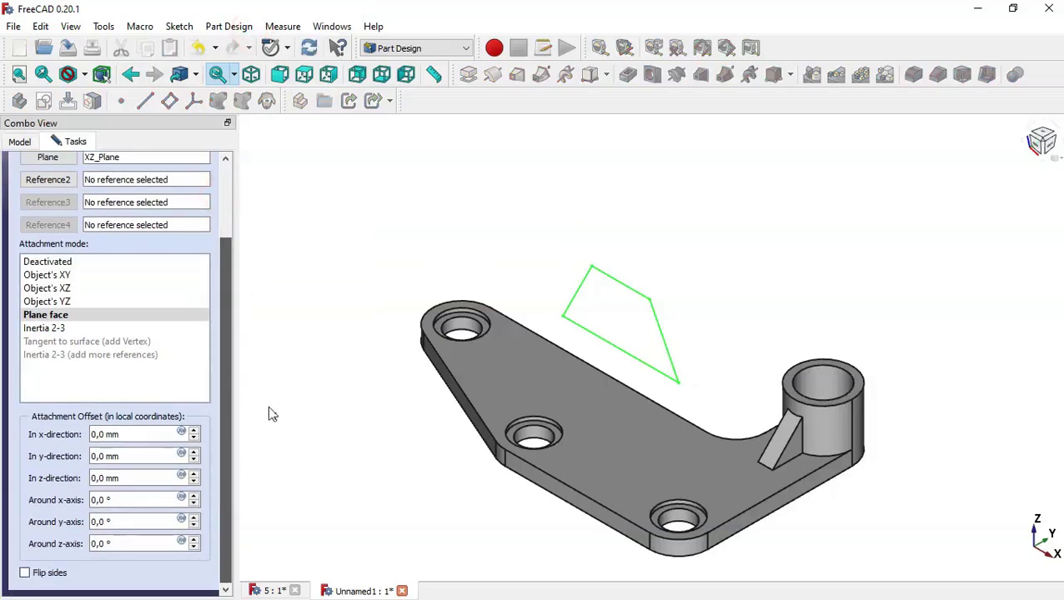
left_click(154, 472)
left_click(133, 477)
key("Down")
key("Down")
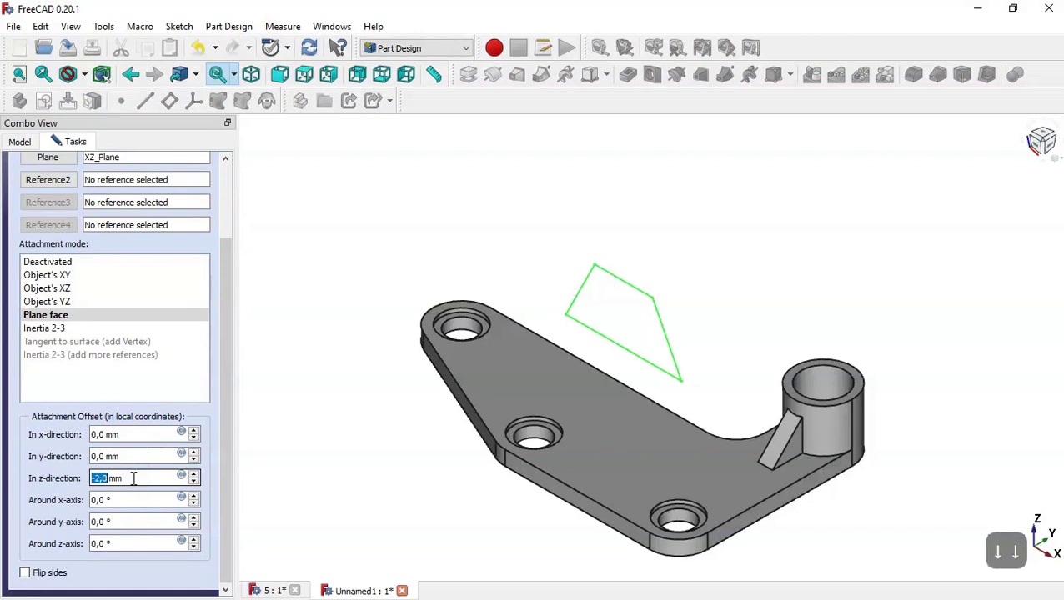
left_click_drag(121, 477, 74, 476)
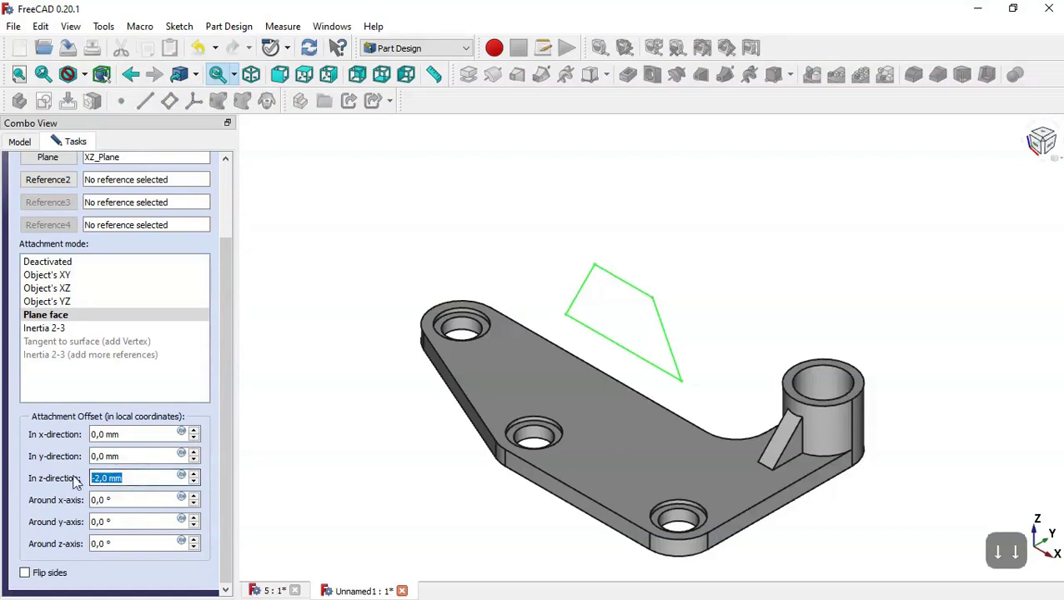
type("20")
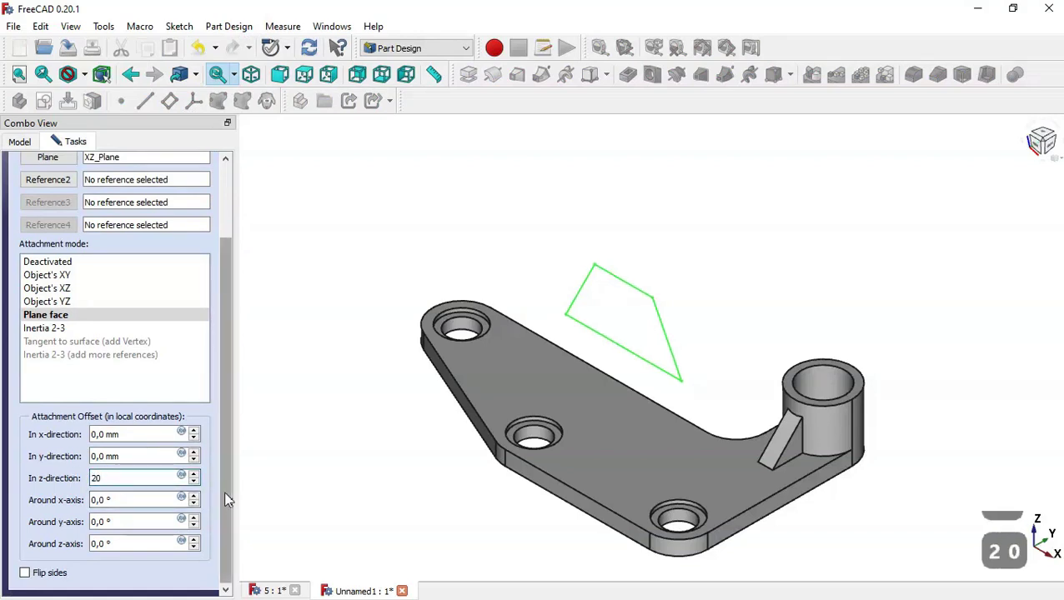
left_click_drag(229, 499, 224, 347)
left_click(83, 173)
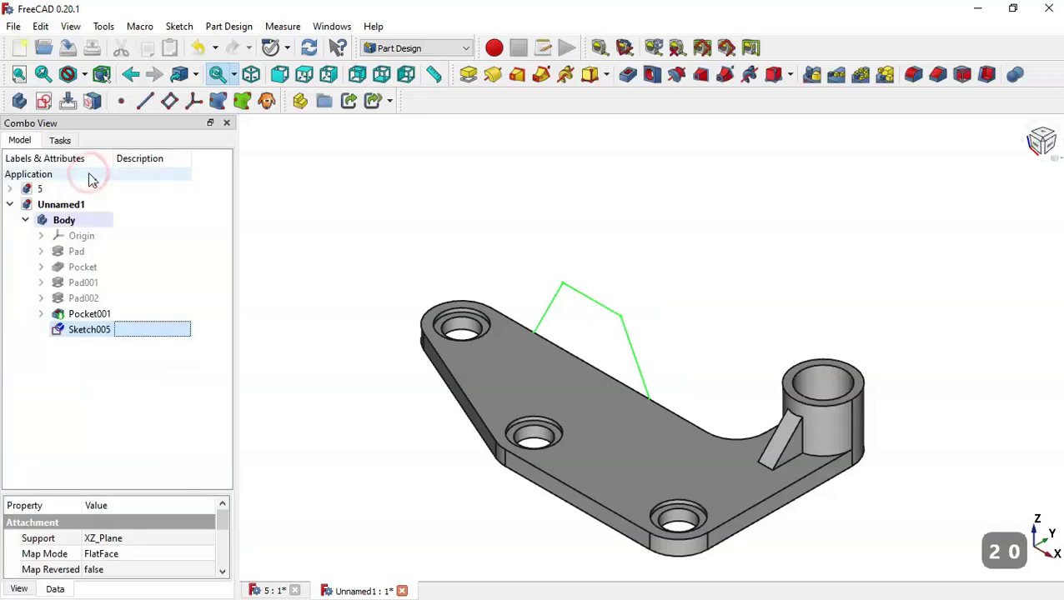
Step: Pad the trapezoid sketch 10 mm, checking the upright's thickness against the dimensioned reference model in document 5
left_click(468, 75)
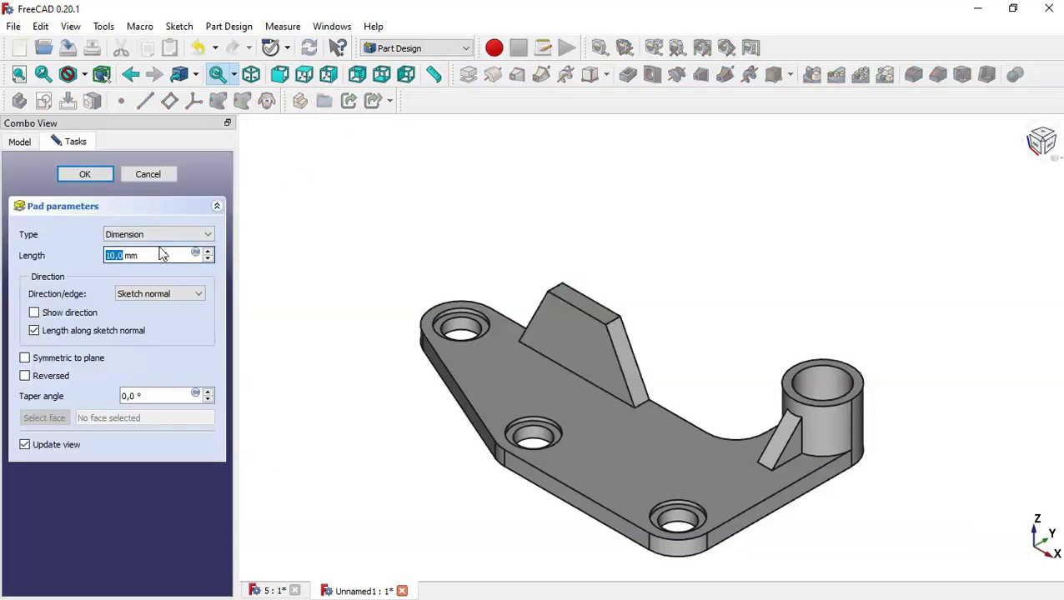
left_click(274, 589)
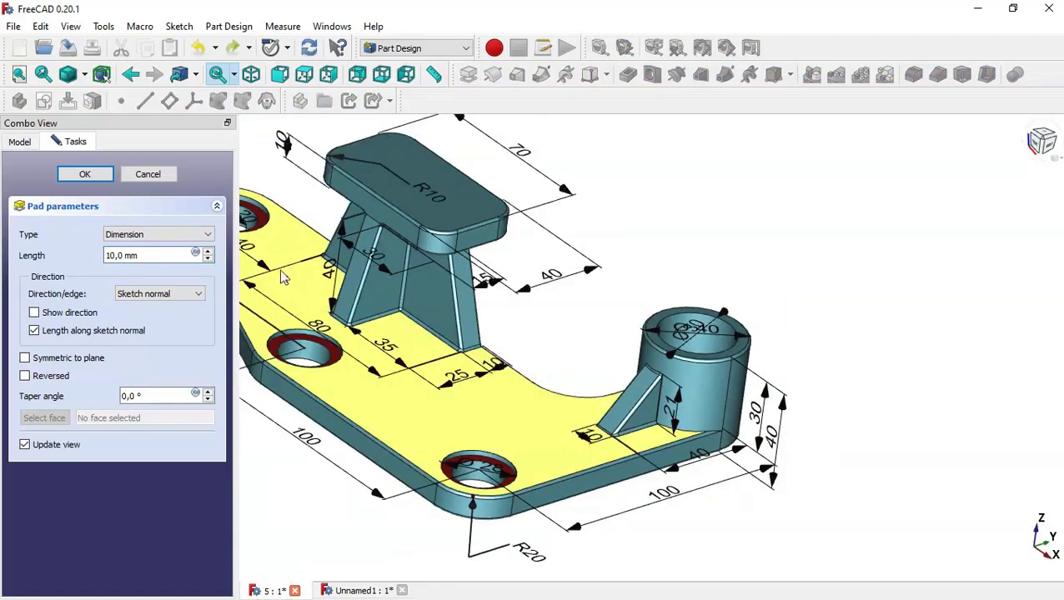
middle_click_drag(404, 402, 433, 431)
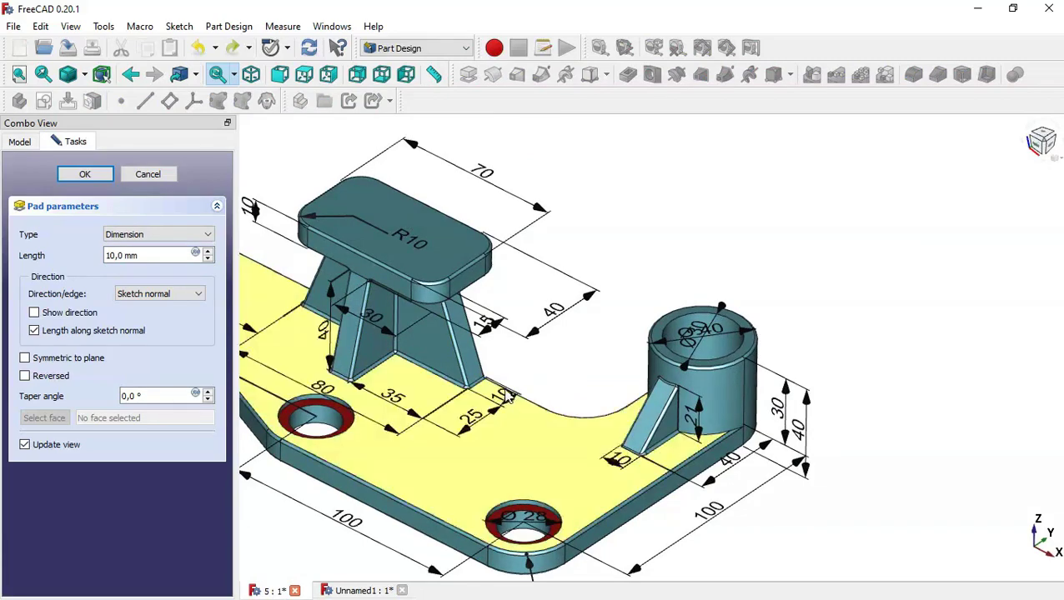
left_click(362, 590)
left_click(91, 174)
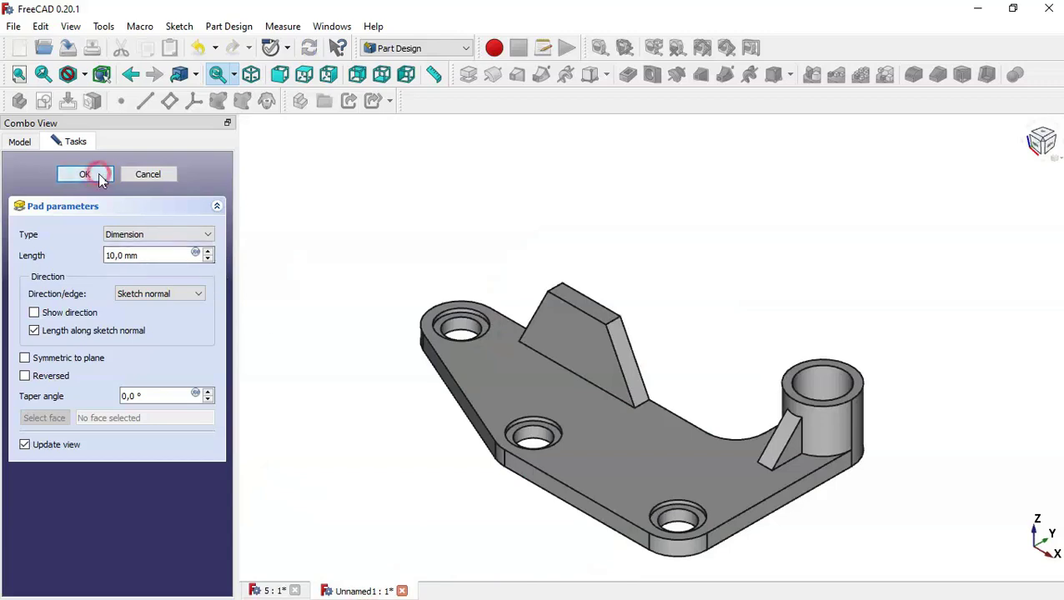
Step: Start a sketch on the upright's top face and project the face's long front edge as external geometry
left_click(587, 299)
left_click(36, 100)
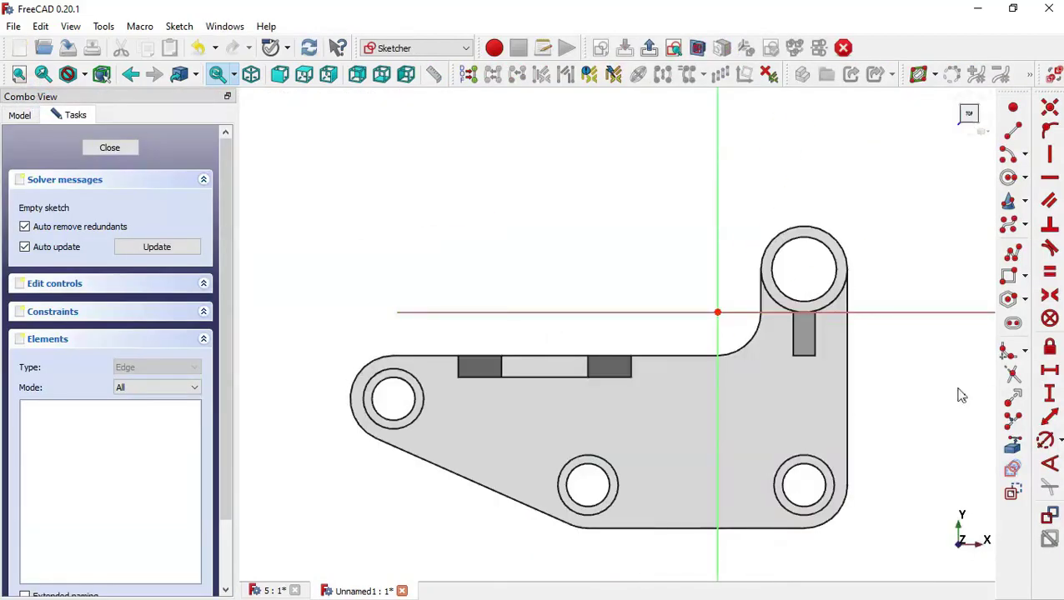
left_click(1014, 448)
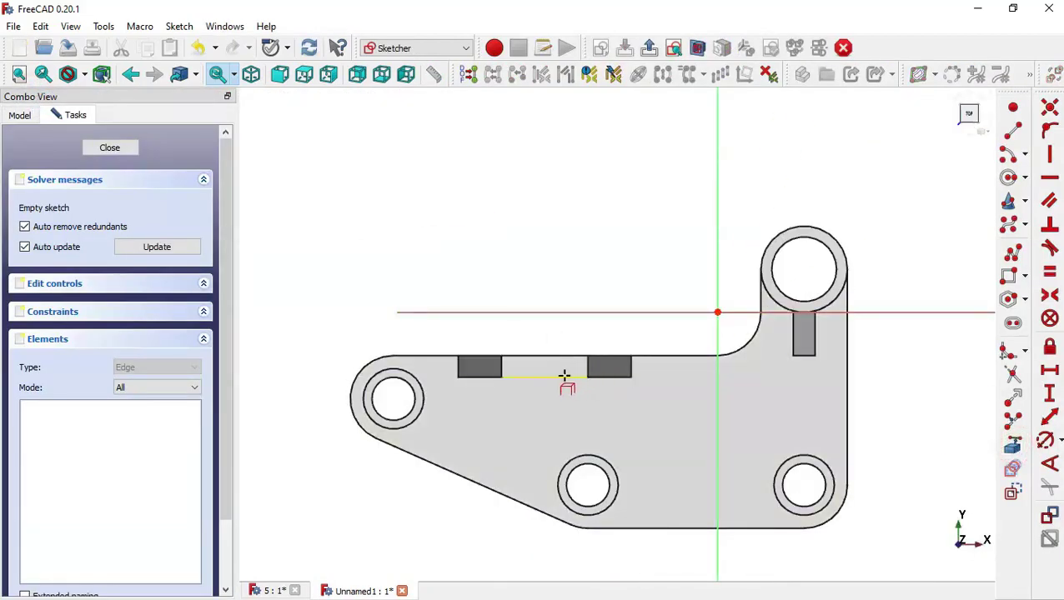
left_click(563, 375)
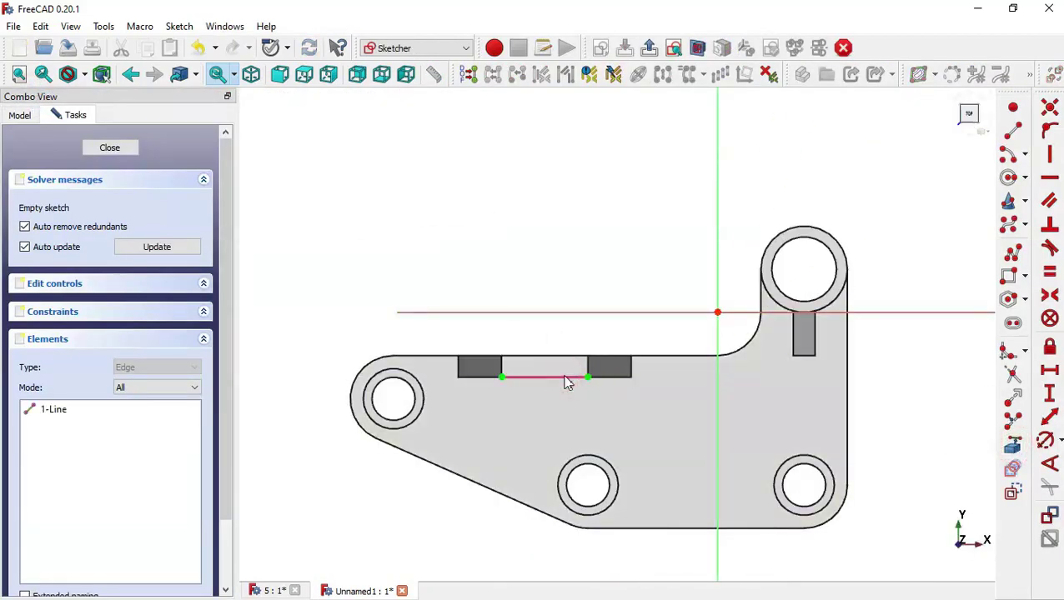
Step: Sketch a rounded rectangle around the upright's top face, about 80 mm by 67 mm with corner radii of about 17 mm
left_click(1026, 279)
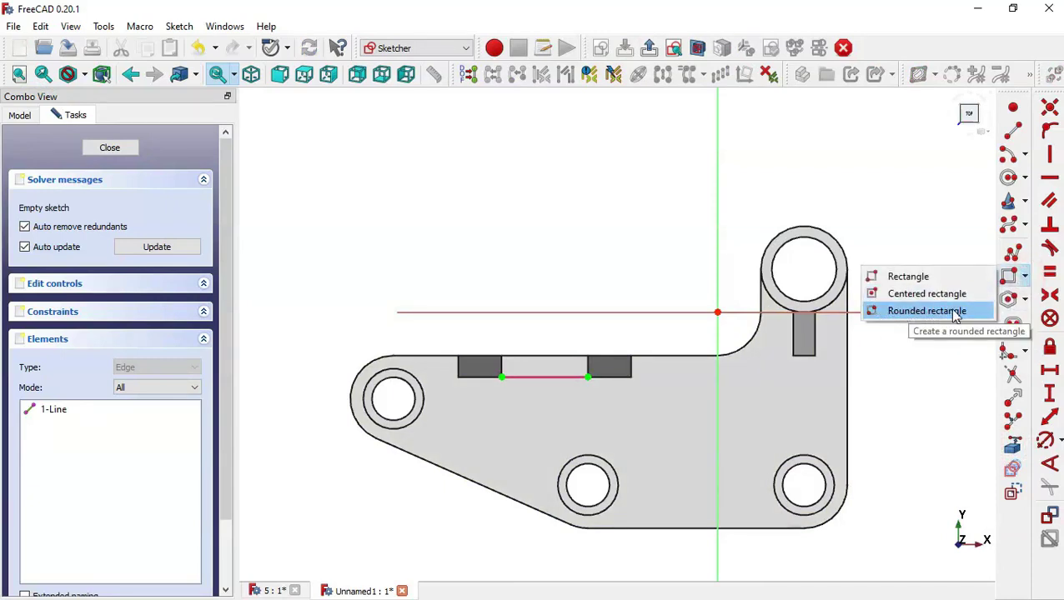
left_click(955, 311)
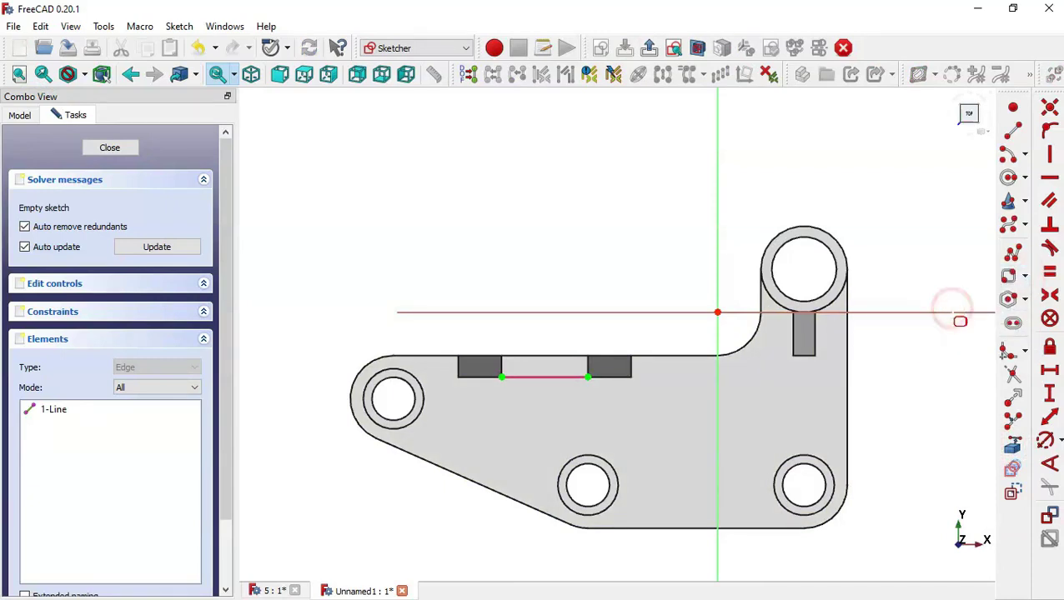
left_click(483, 402)
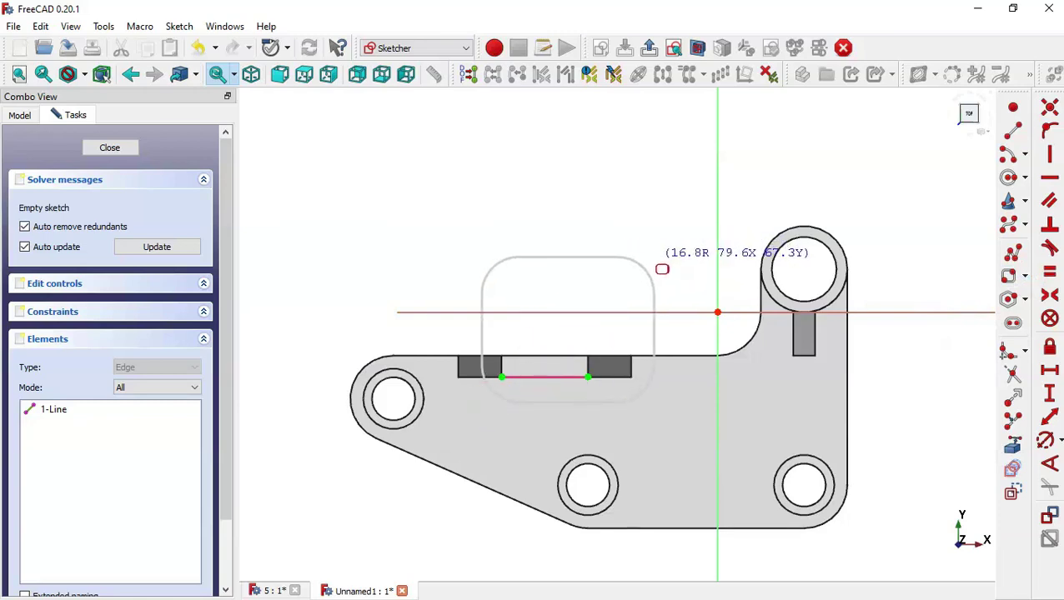
left_click(655, 258)
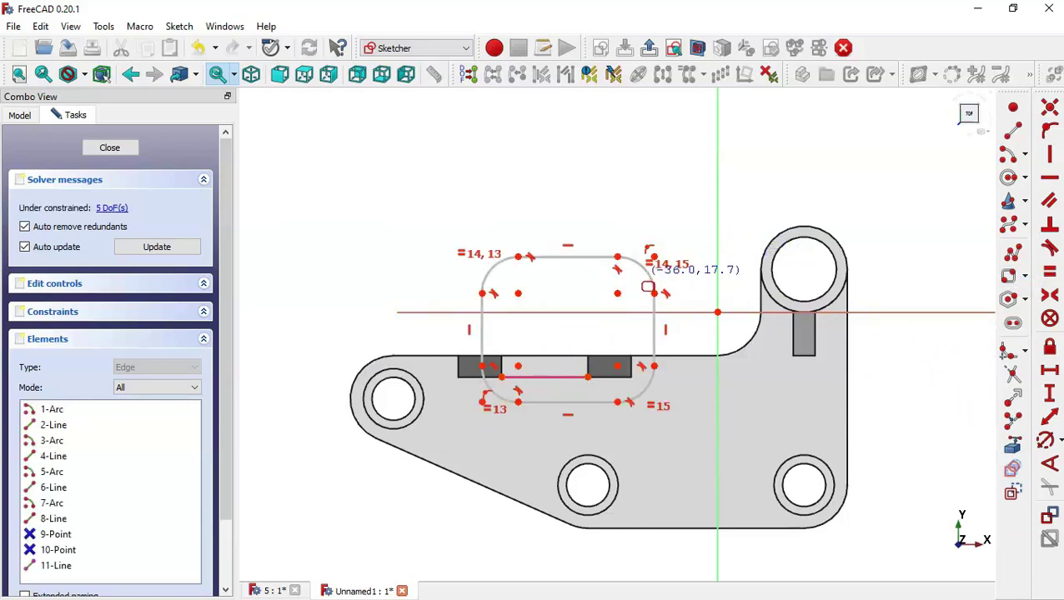
Step: Set the rounded rectangle's corner radius to 10 mm
left_click(1044, 440)
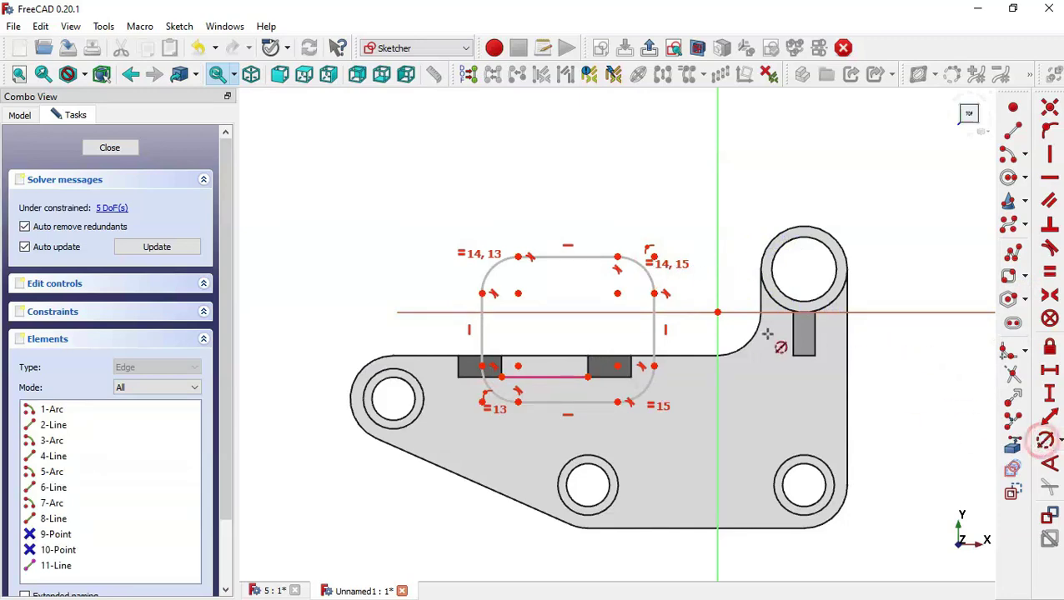
left_click(646, 272)
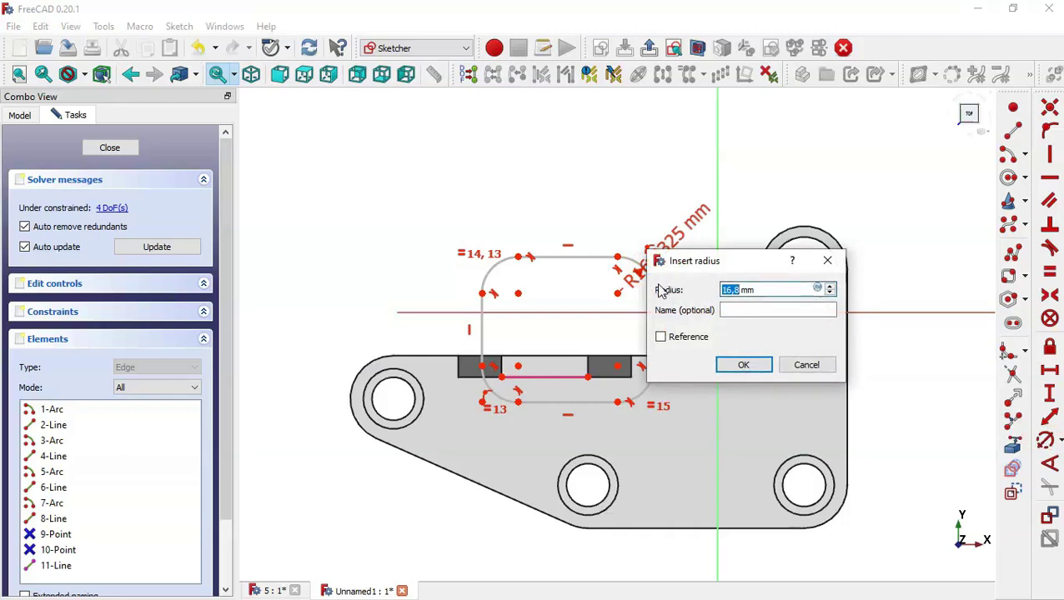
type("10")
key("Return")
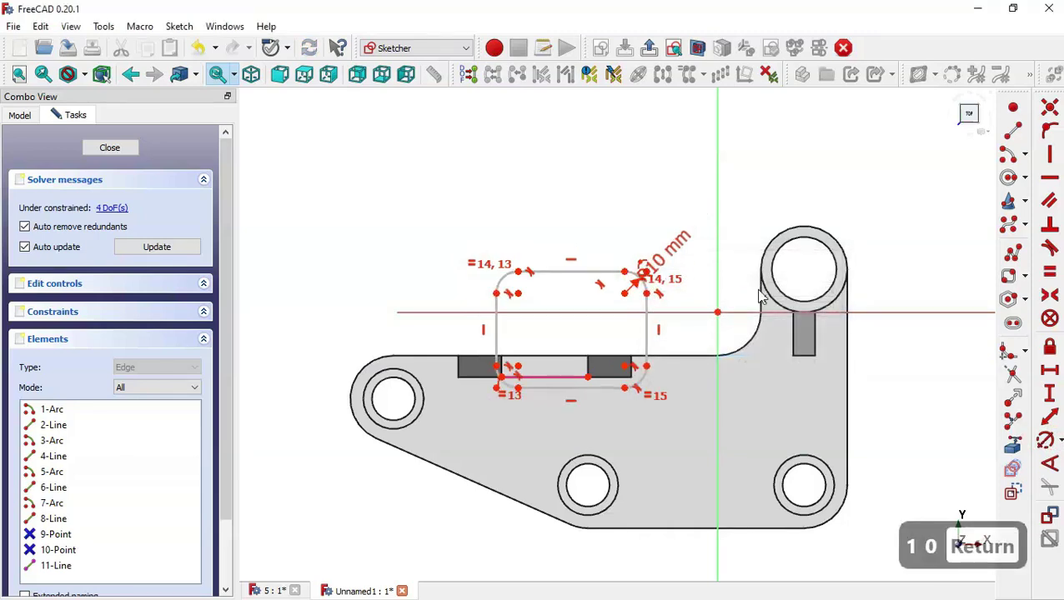
Step: Check the plate's dimensions on the reference model in document 5 and constrain the rounded rectangle's overall horizontal length to 70 mm
scroll(564, 365, "up", 1)
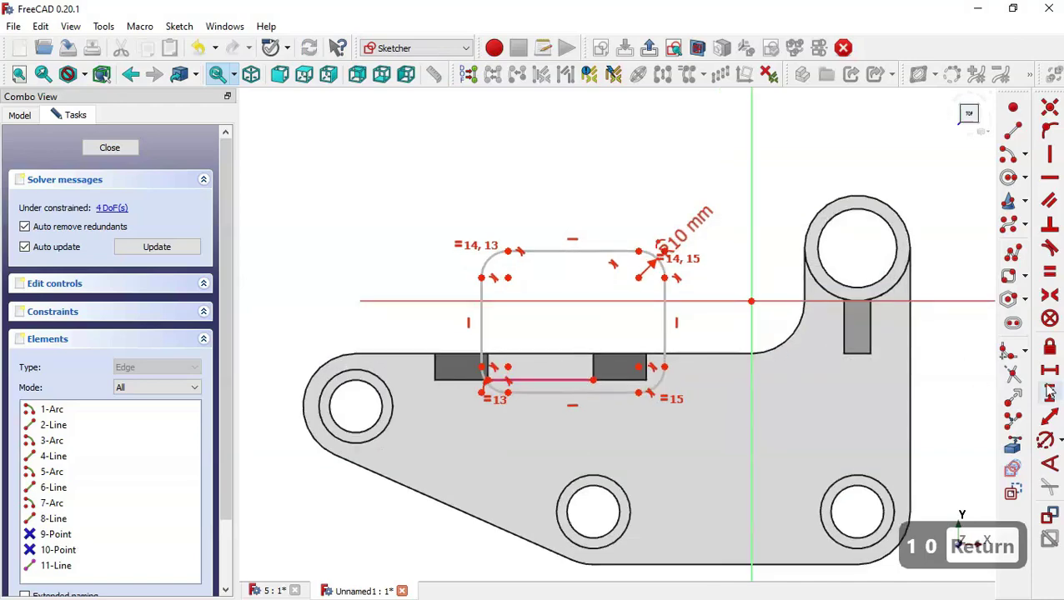
left_click(254, 591)
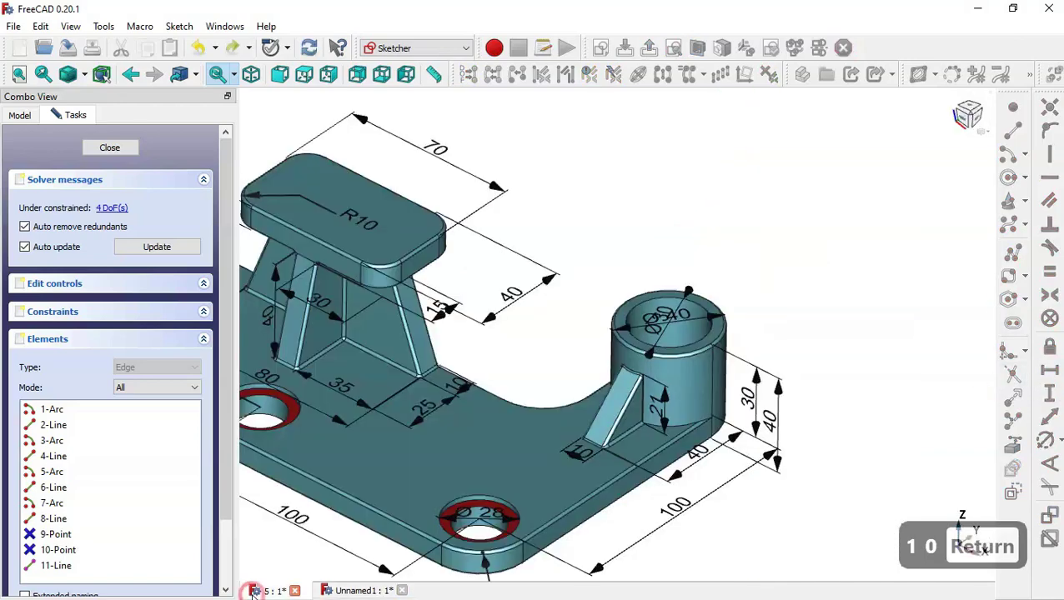
scroll(650, 338, "down", 2)
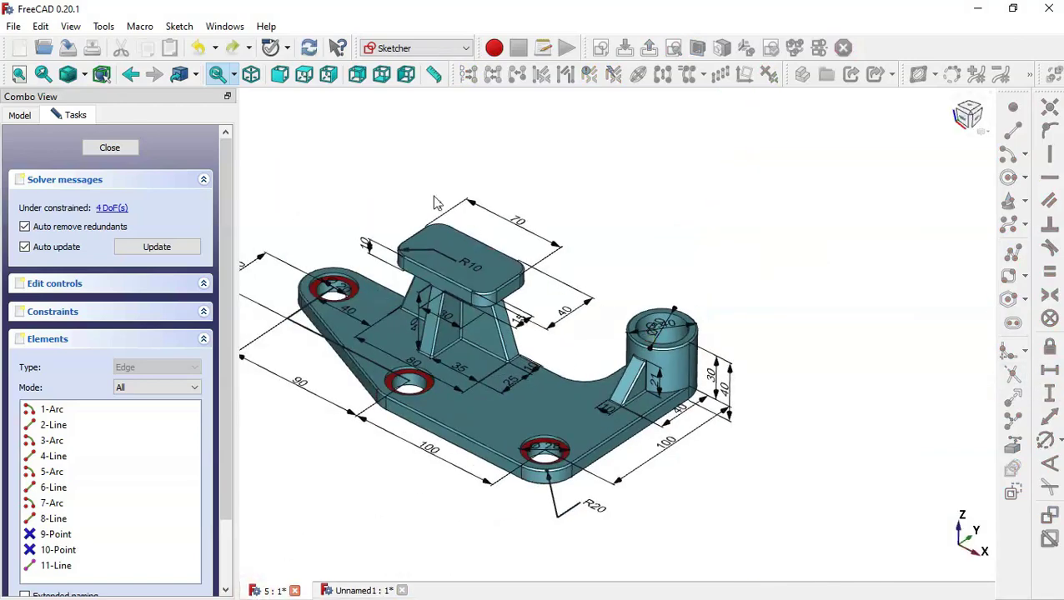
scroll(433, 203, "up", 2)
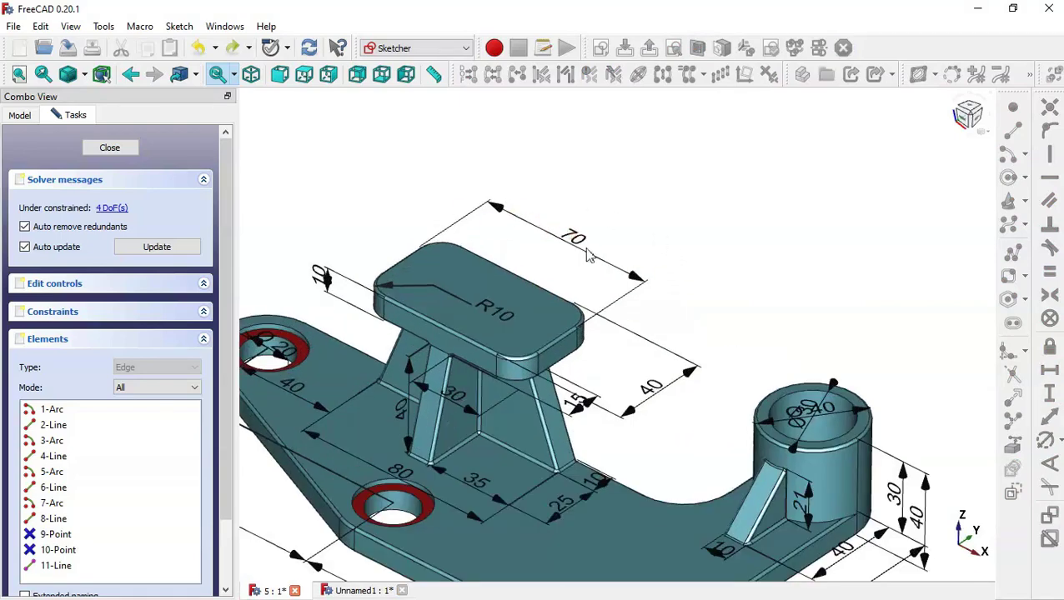
left_click(377, 591)
left_click(1049, 370)
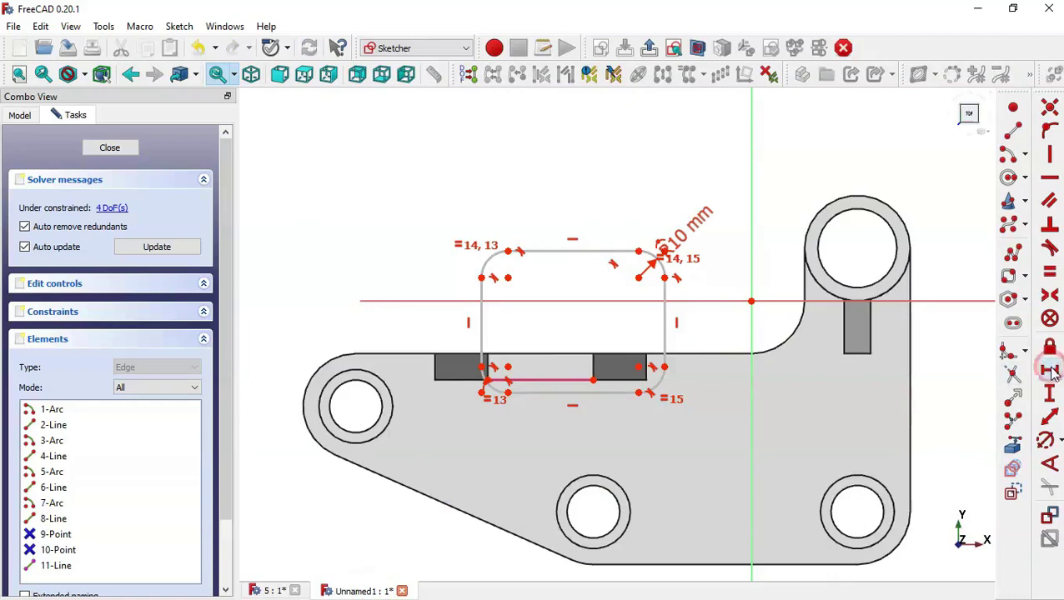
left_click(481, 277)
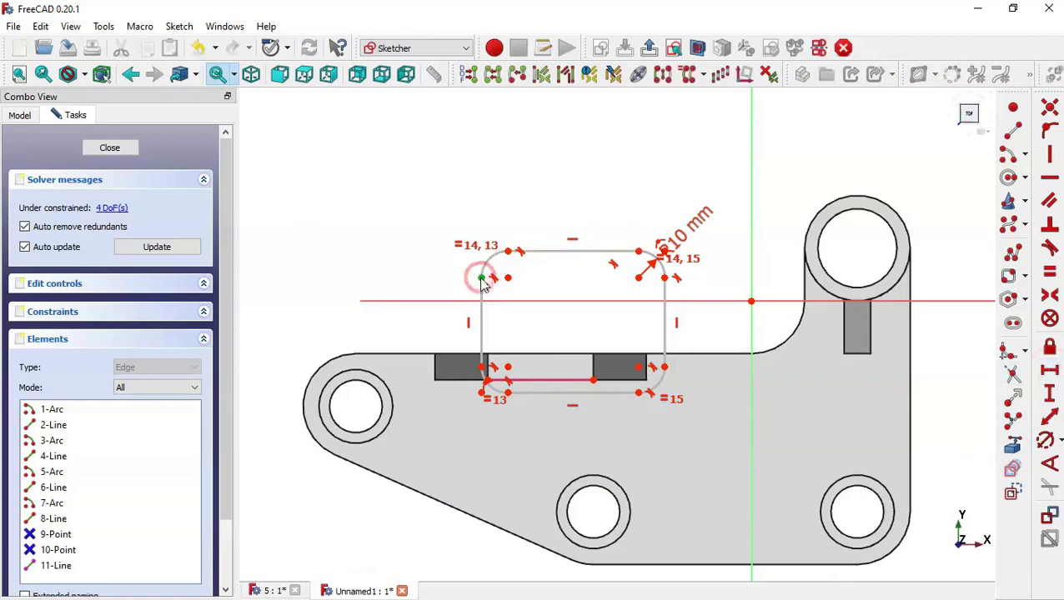
left_click(664, 278)
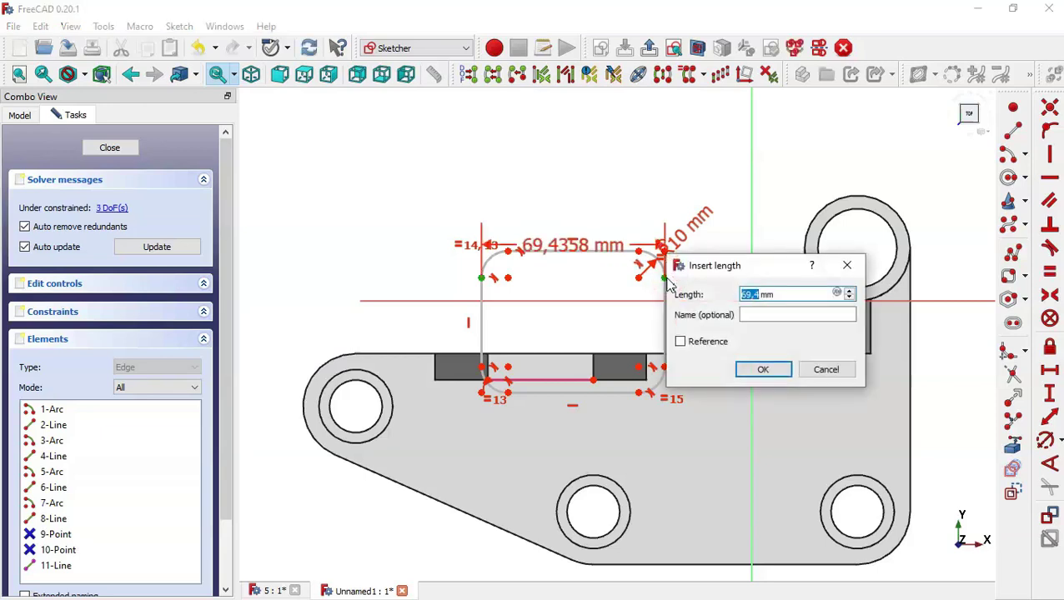
type("70")
key("Return")
Step: Constrain the rounded rectangle's overall height to 40 mm between its two long sides
left_click(1050, 393)
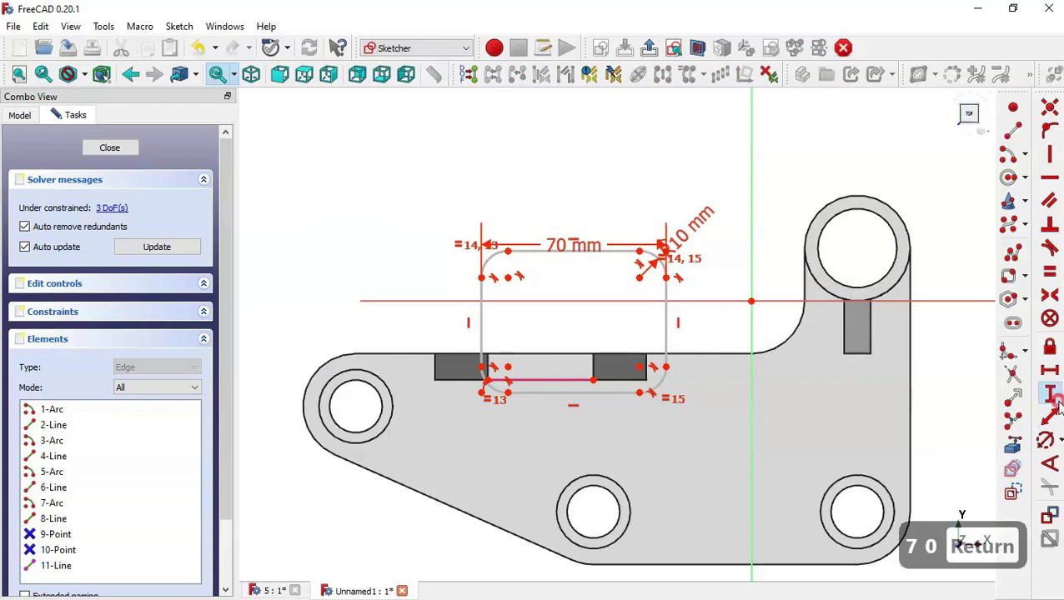
left_click(638, 392)
left_click(638, 251)
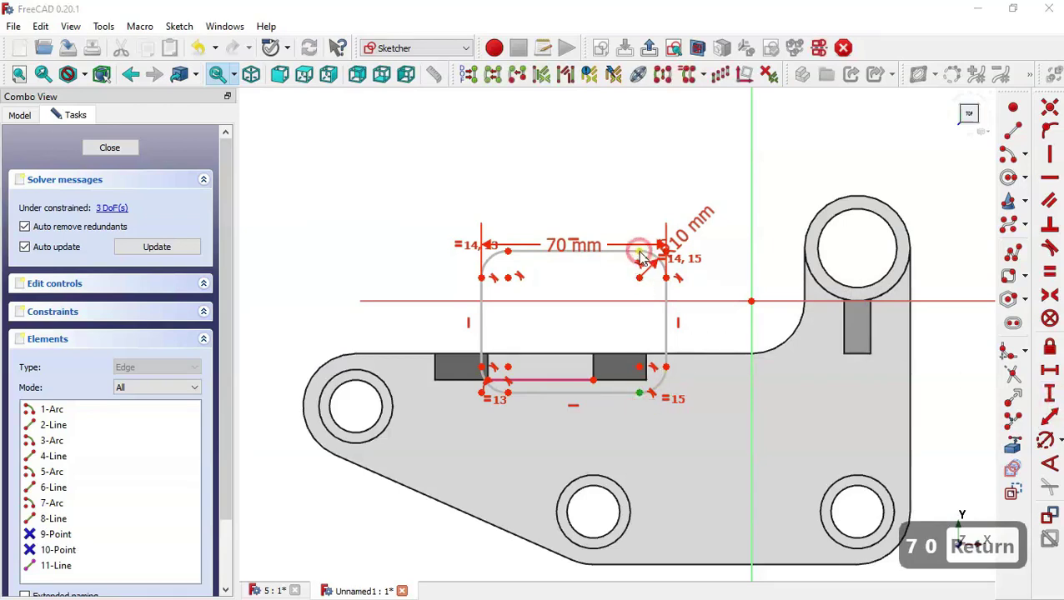
type("40")
key("Return")
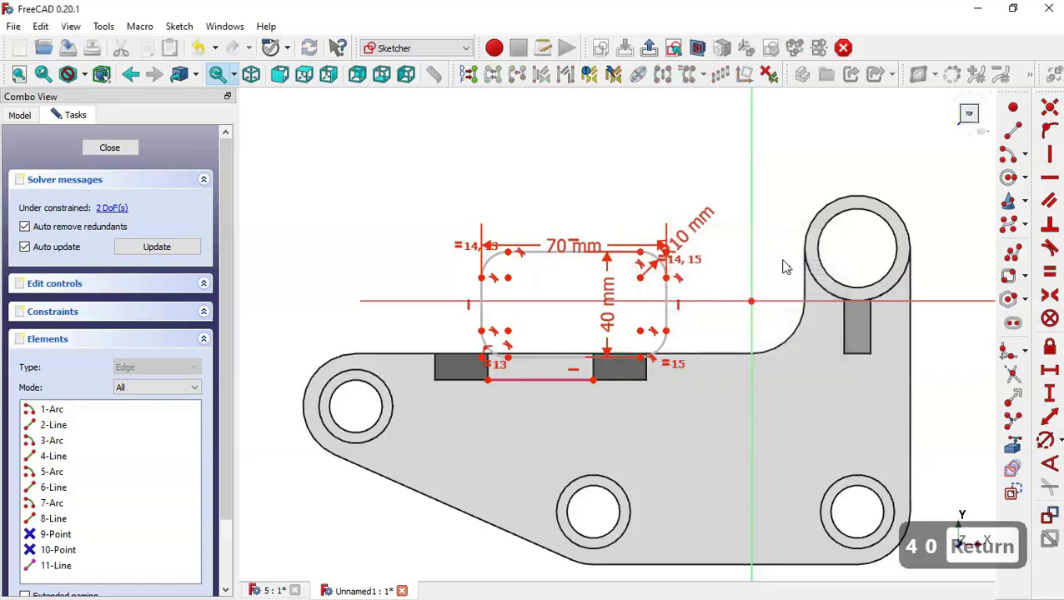
key("Escape")
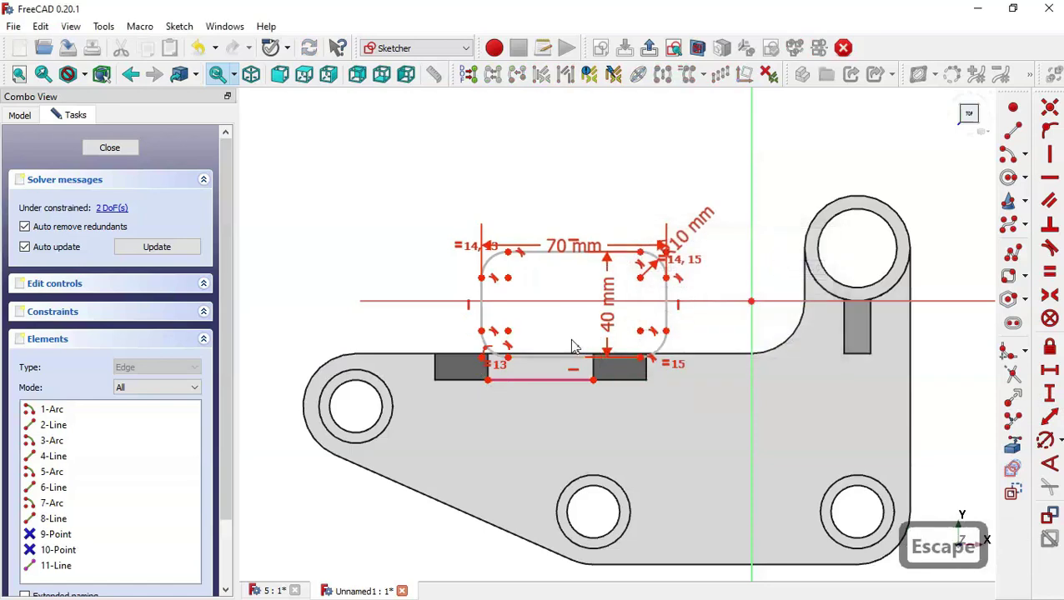
Step: Move the rounded rectangle over the upright and constrain its right side 15 mm horizontally from the projected edge's right endpoint
left_click_drag(571, 365, 546, 414)
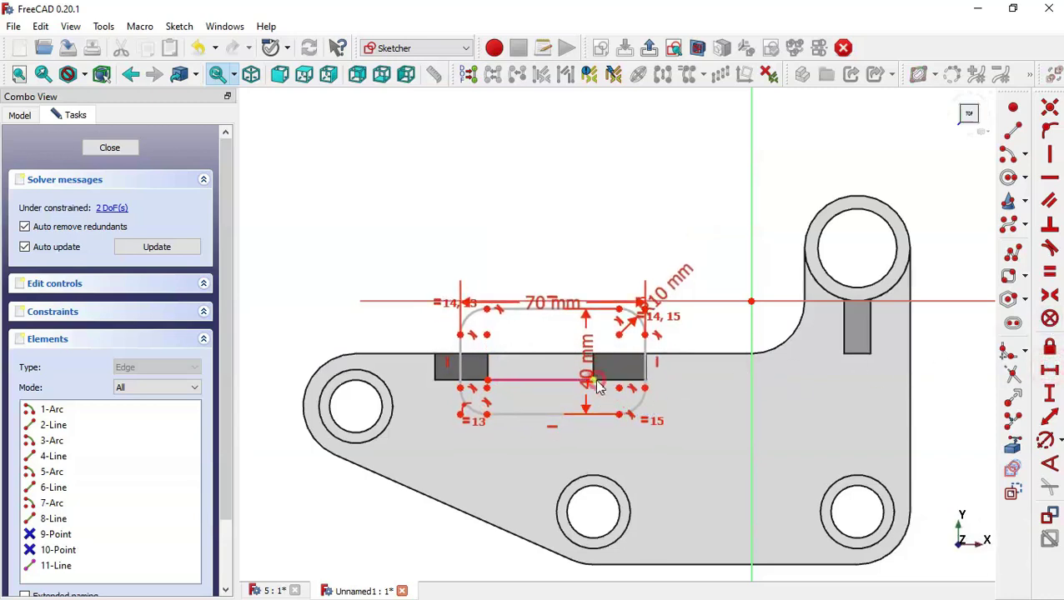
scroll(647, 390, "up", 2)
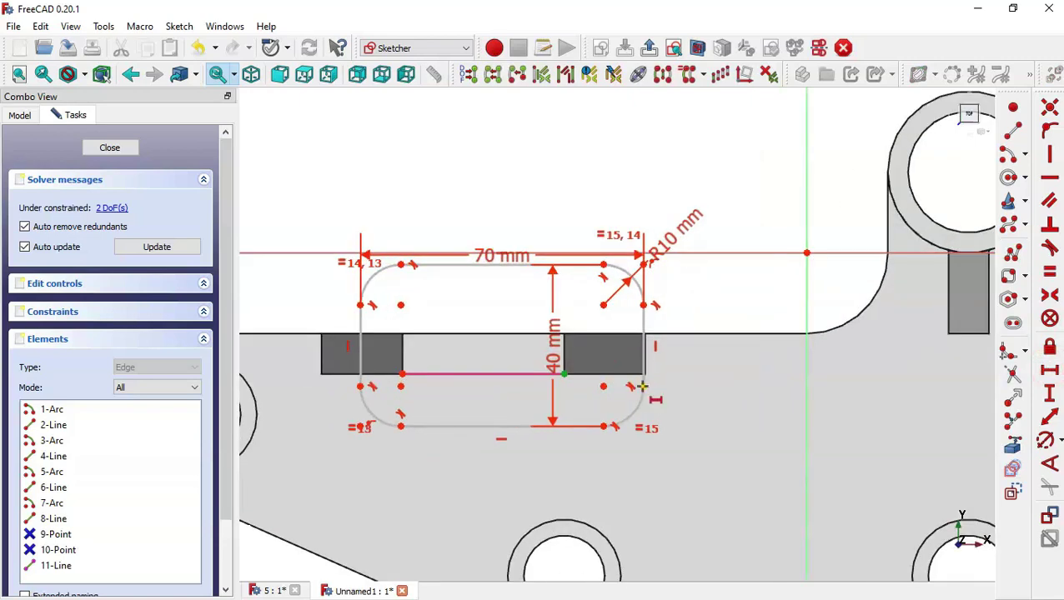
left_click(642, 386)
type("15")
key("Return")
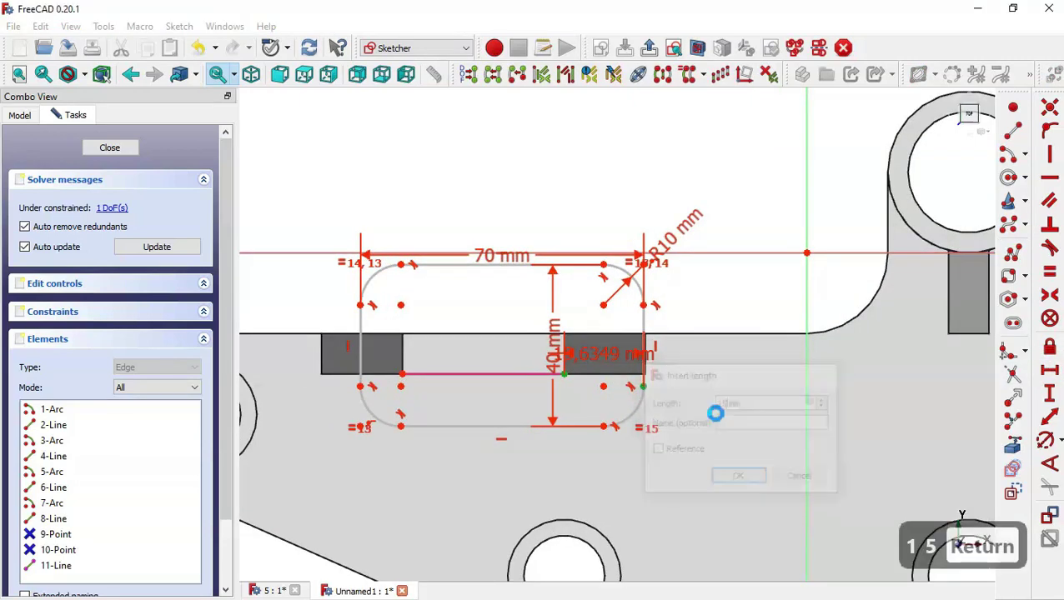
Step: Constrain the rectangle's front long side 15 mm vertically from the projected edge and finish the sketch
left_click(1049, 392)
left_click(564, 374)
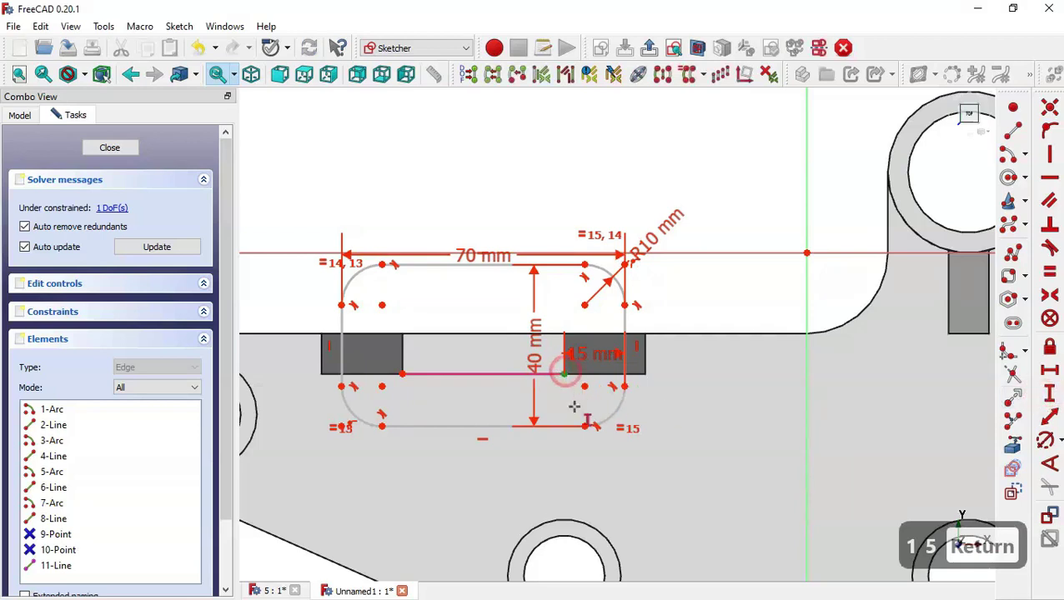
left_click(583, 426)
type("15")
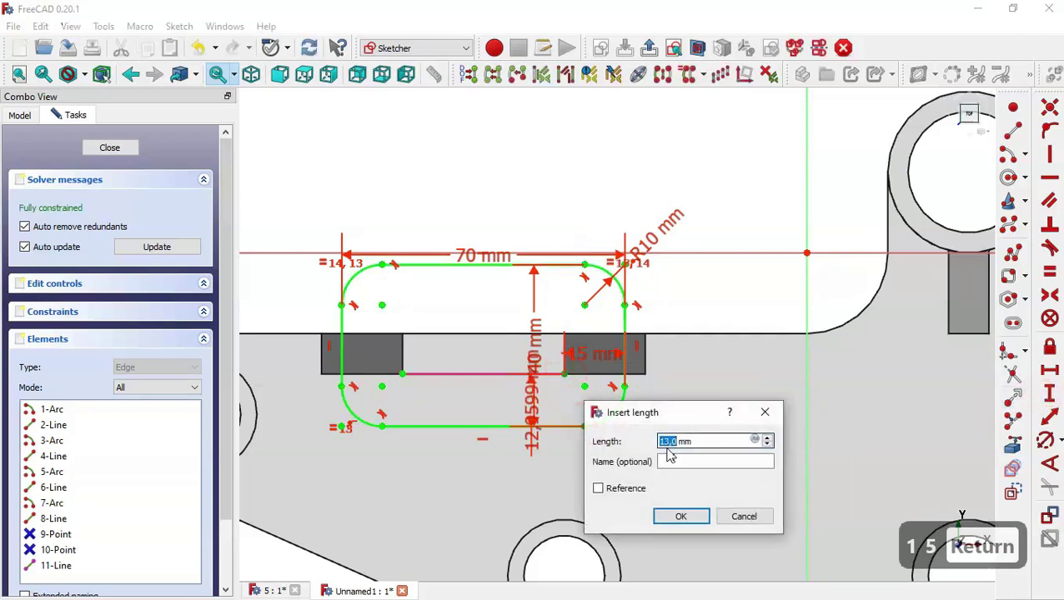
key("Return")
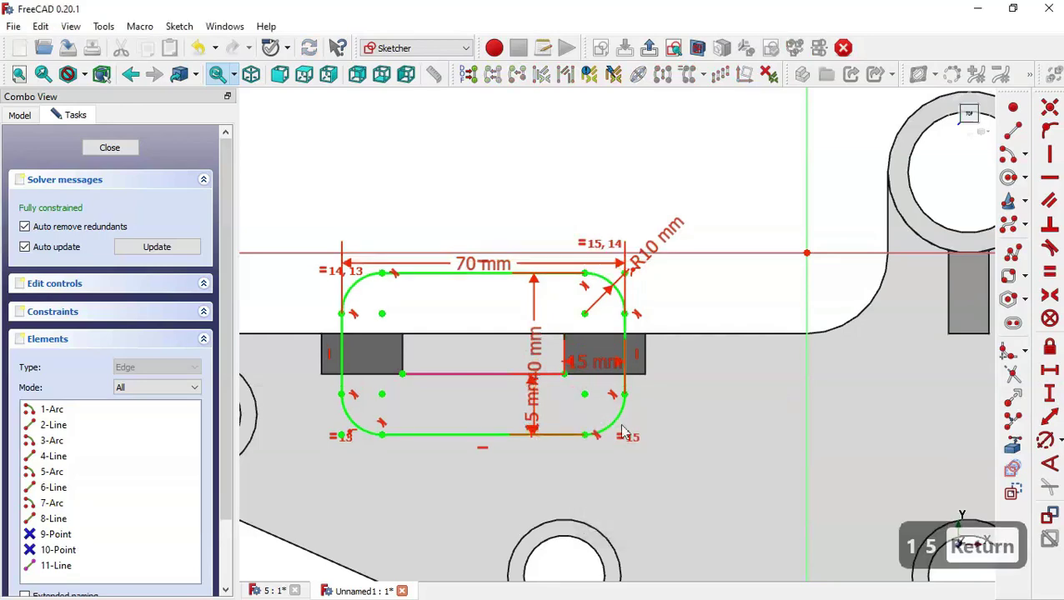
left_click(109, 148)
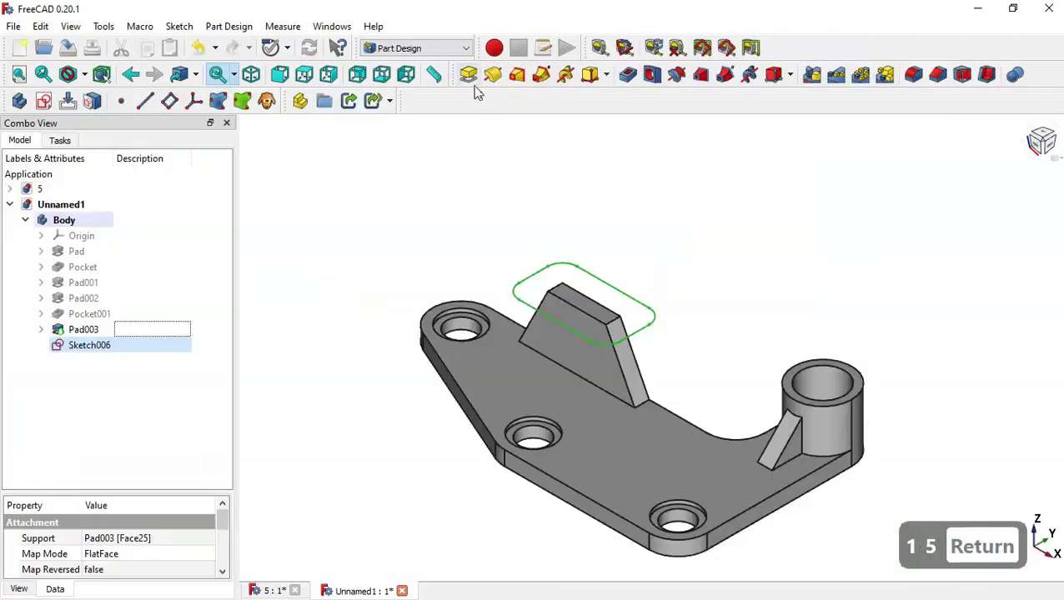
Step: Pad the rounded rectangle sketch 10 mm, checking the plate's thickness against the reference model in document 5
left_click(468, 75)
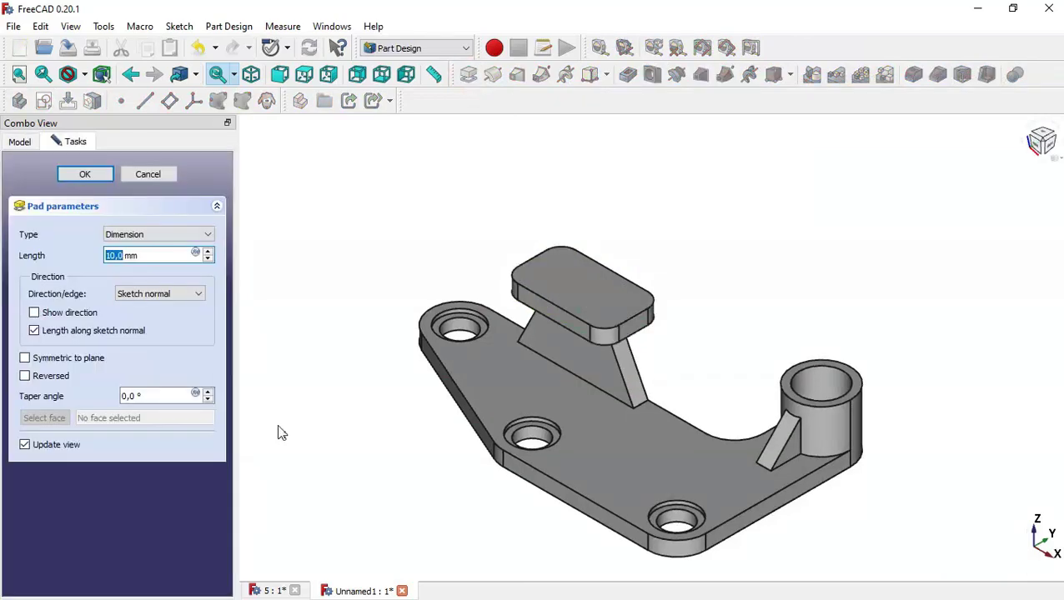
left_click(275, 590)
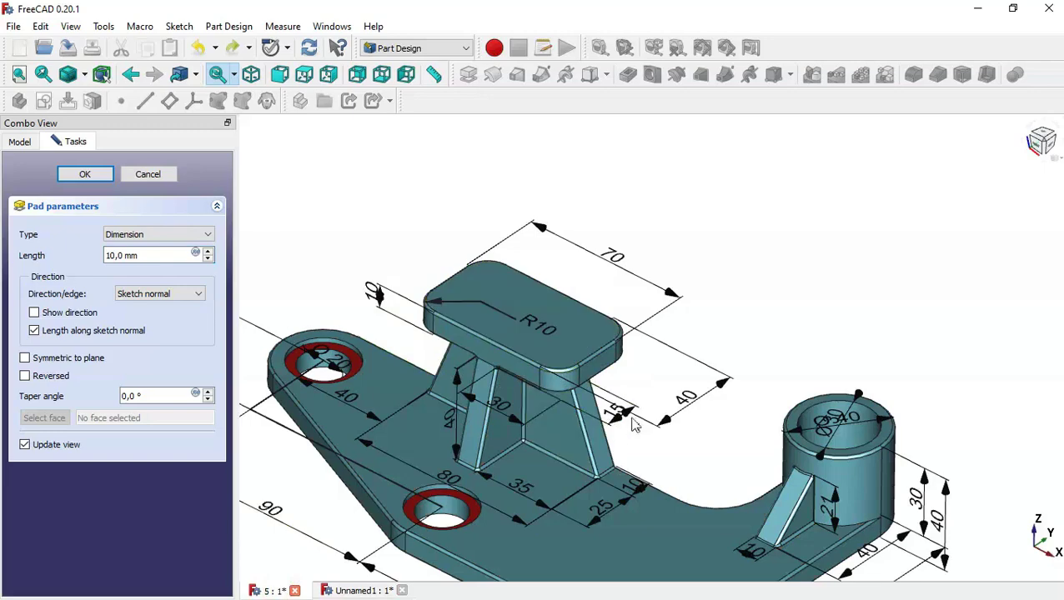
left_click(367, 588)
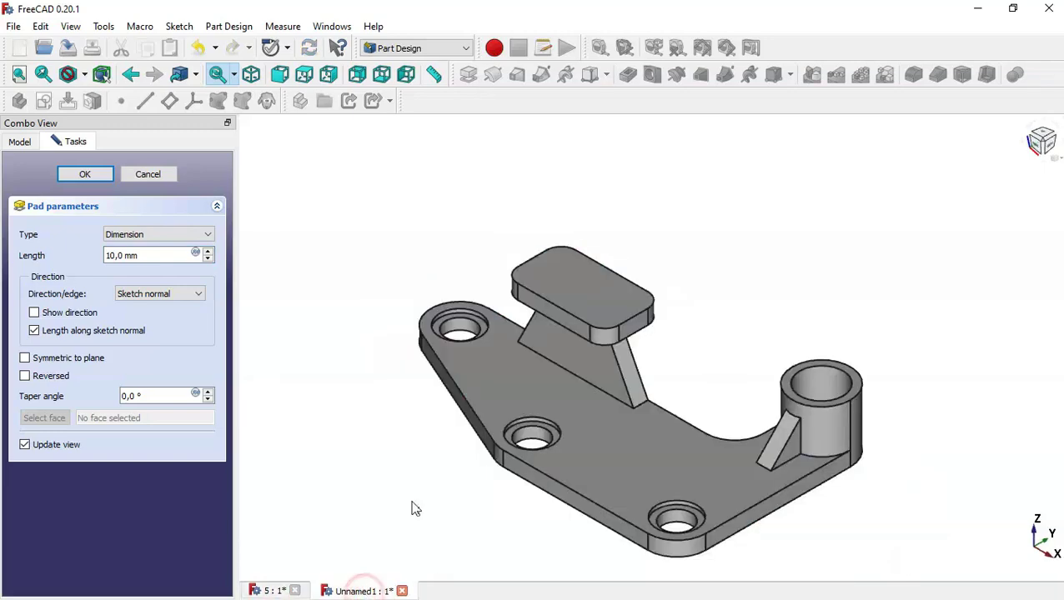
left_click(85, 174)
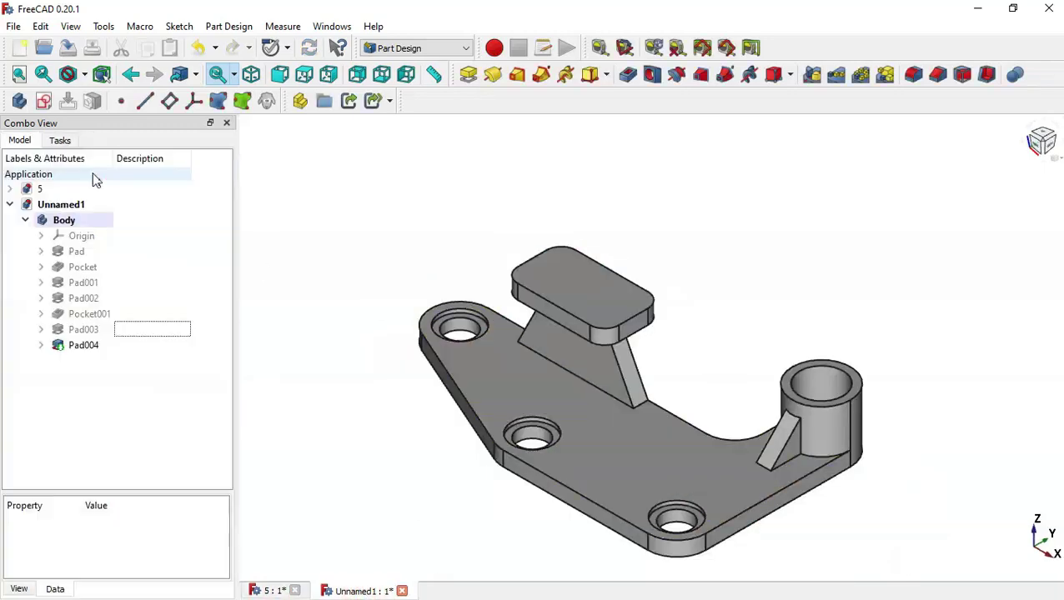
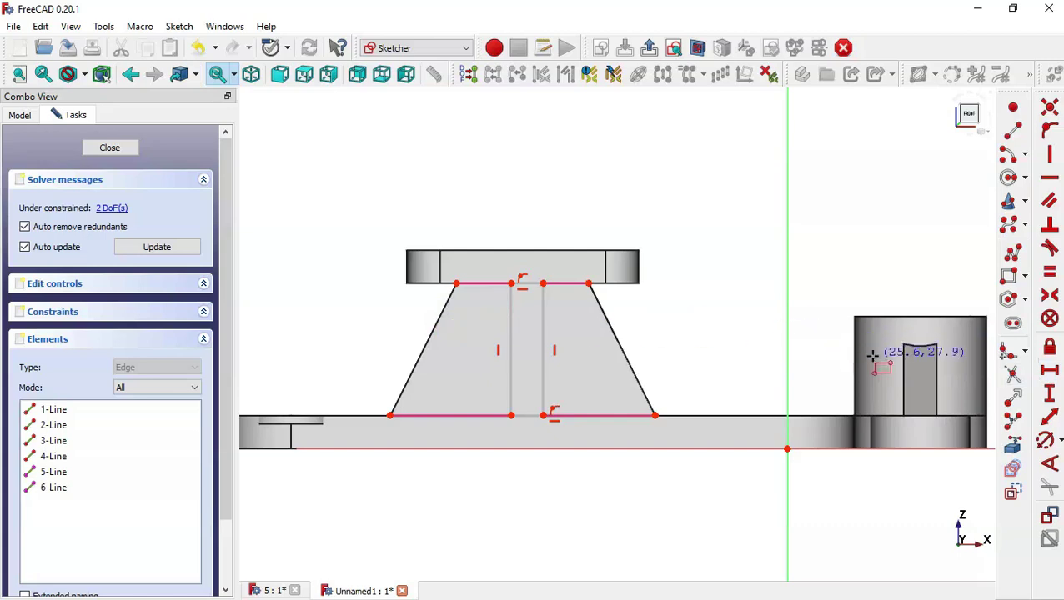
Step: Constrain the width of the narrow rectangle on the upright's front face to 10 mm
left_click(1051, 371)
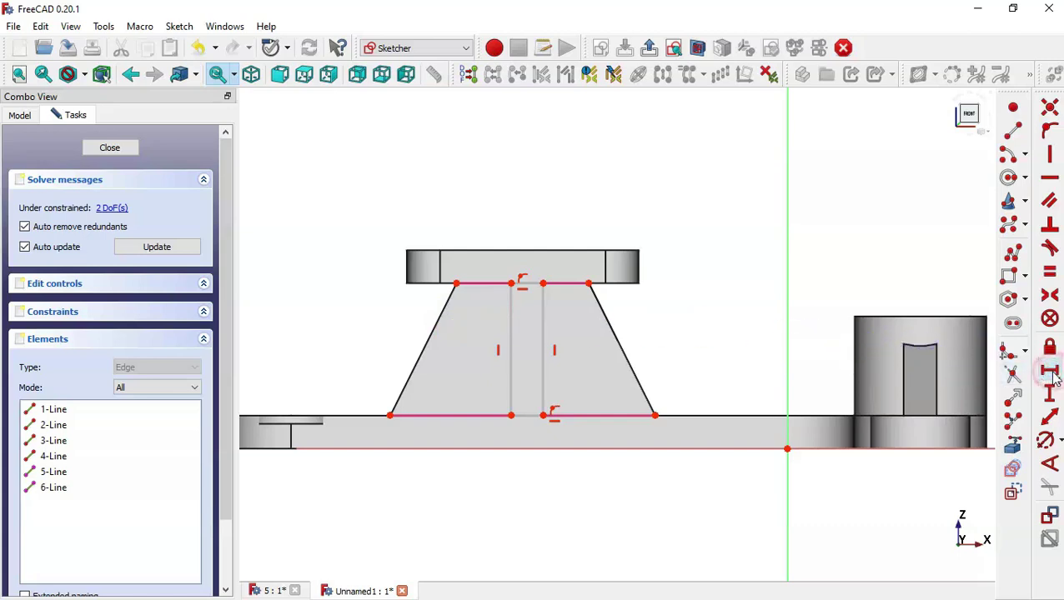
left_click(528, 284)
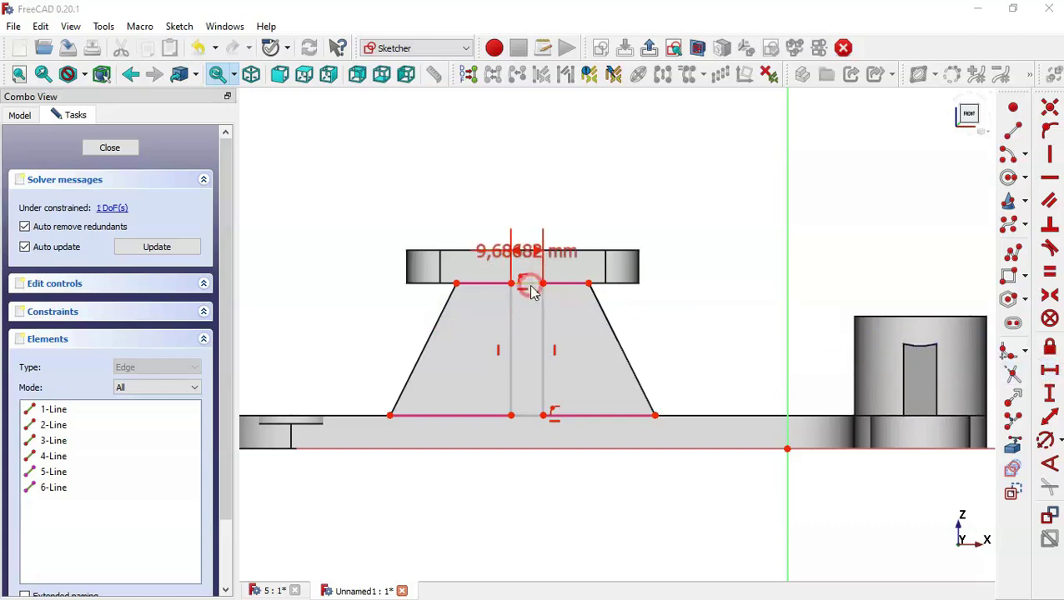
type("10")
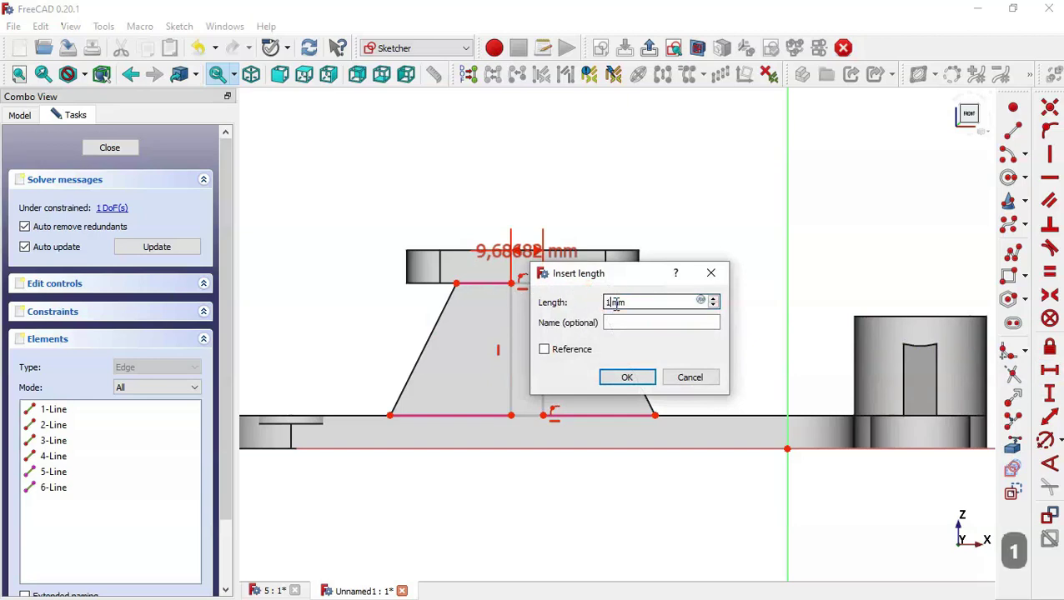
key("Return")
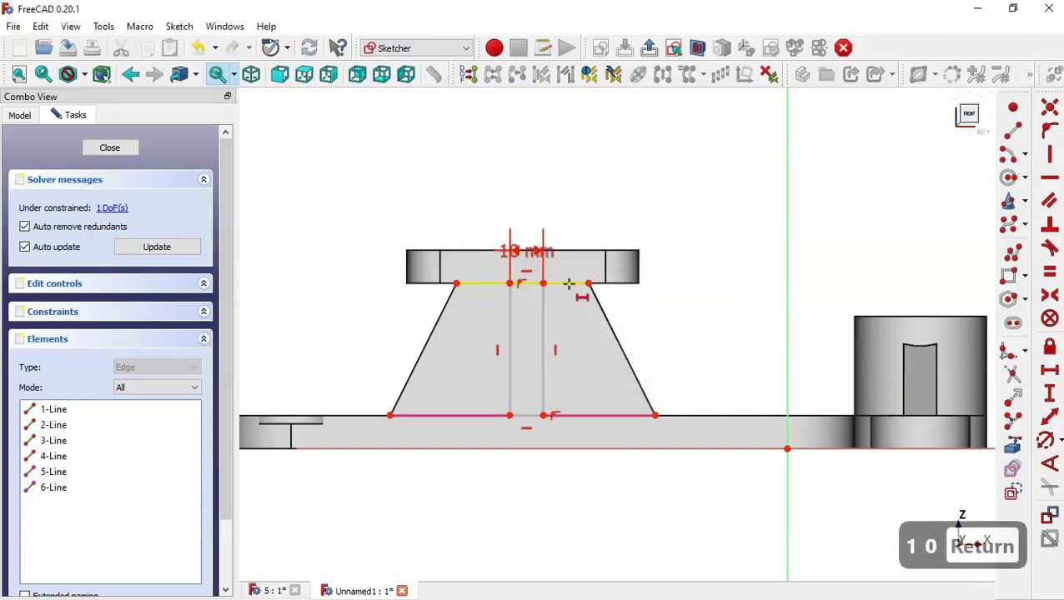
Step: Add a horizontal reference dimension to the upright's projected top edge and space it and the rectangle's width dimension apart above the plate
left_click(569, 285)
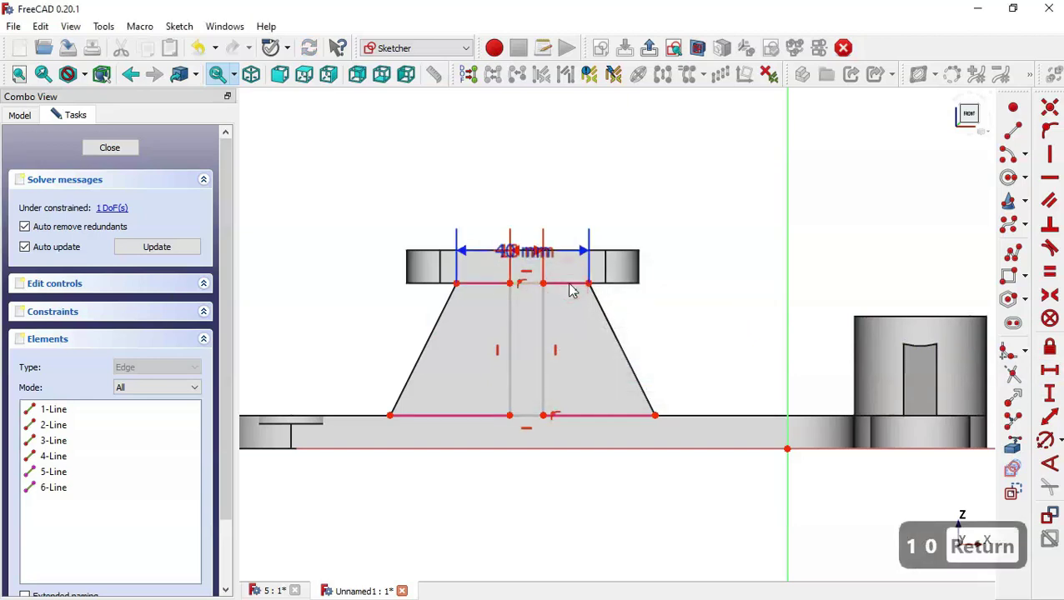
key("Escape")
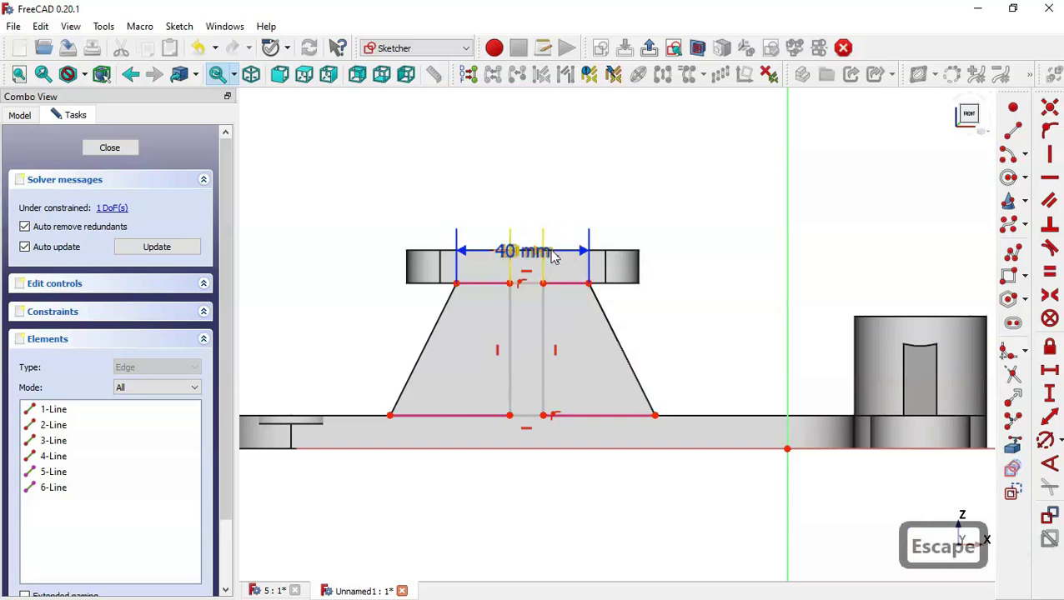
left_click_drag(552, 257, 546, 204)
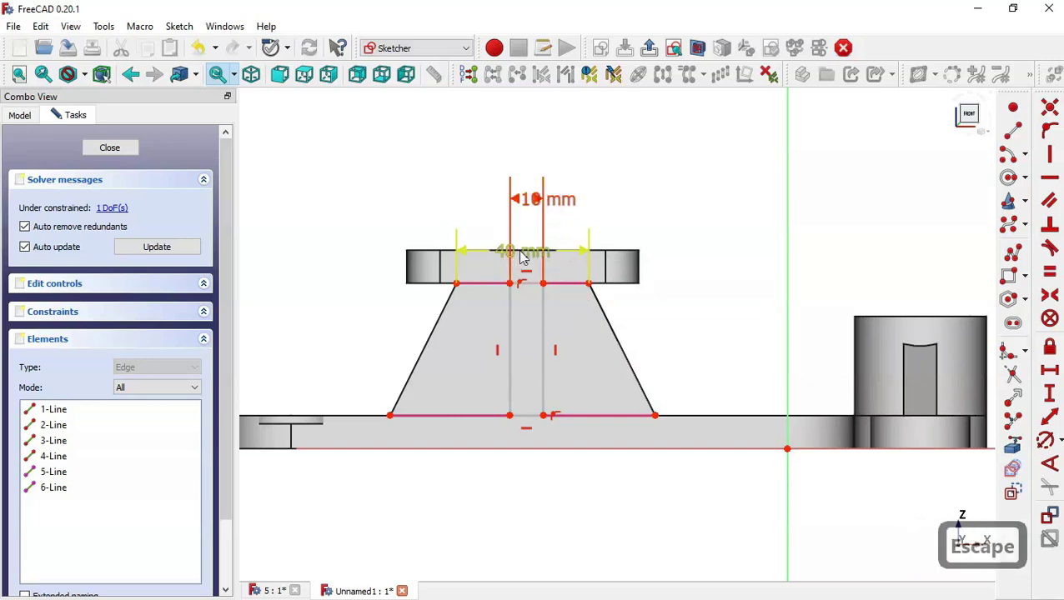
left_click_drag(521, 257, 542, 147)
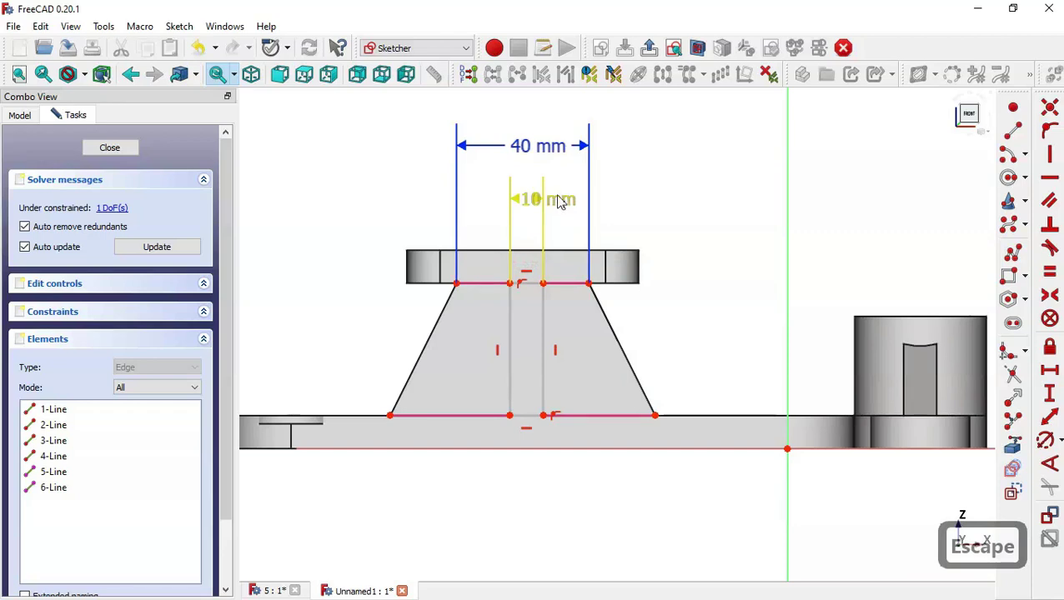
left_click_drag(560, 203, 629, 204)
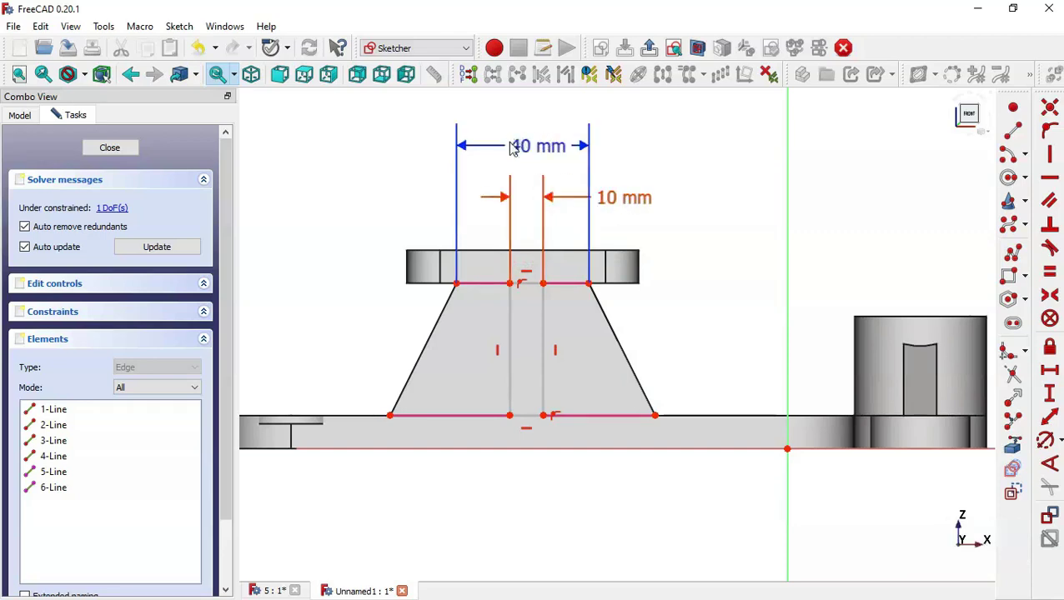
Step: Constrain the narrow rectangle's right side 15 mm horizontally from the upright's upper right corner and finish the sketch
left_click(1051, 372)
left_click(588, 285)
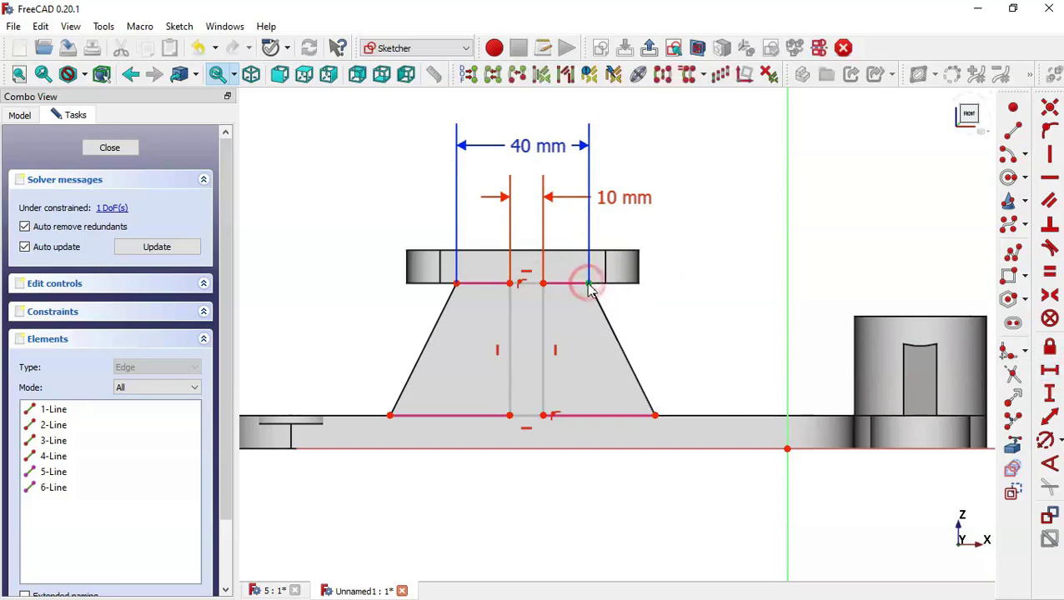
left_click(543, 283)
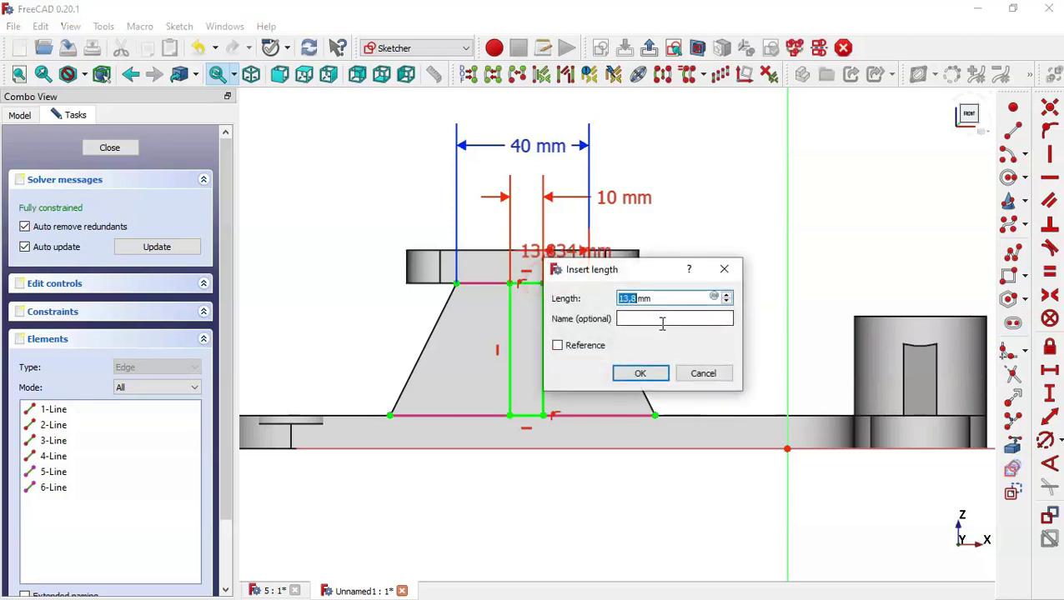
type("15")
key("Return")
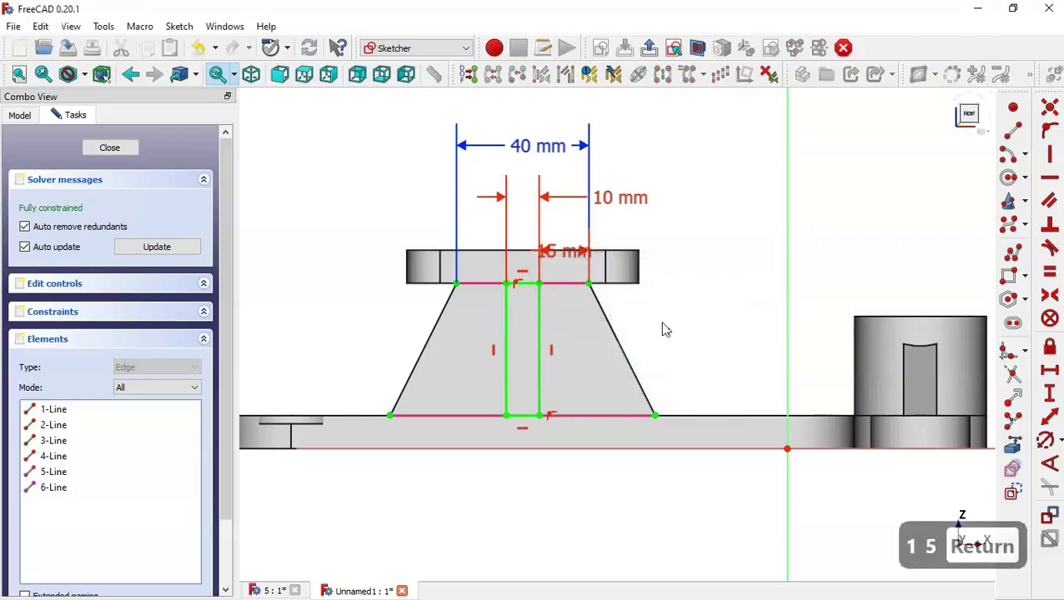
left_click(130, 148)
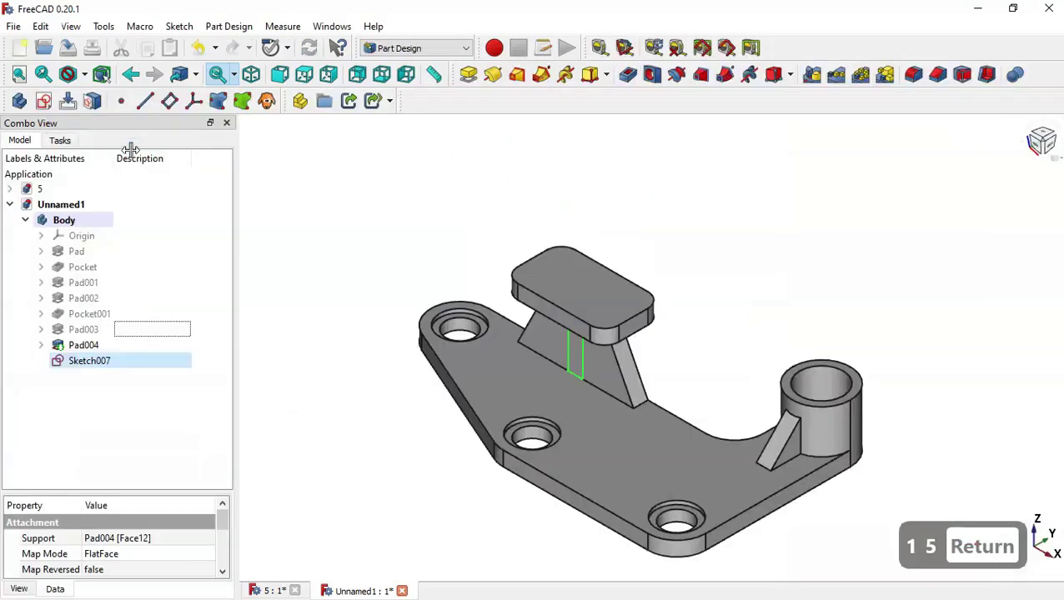
Step: Pad the narrow rectangle sketch 25 mm to form the central rib, checking the depth against the reference model in document 5
left_click(468, 74)
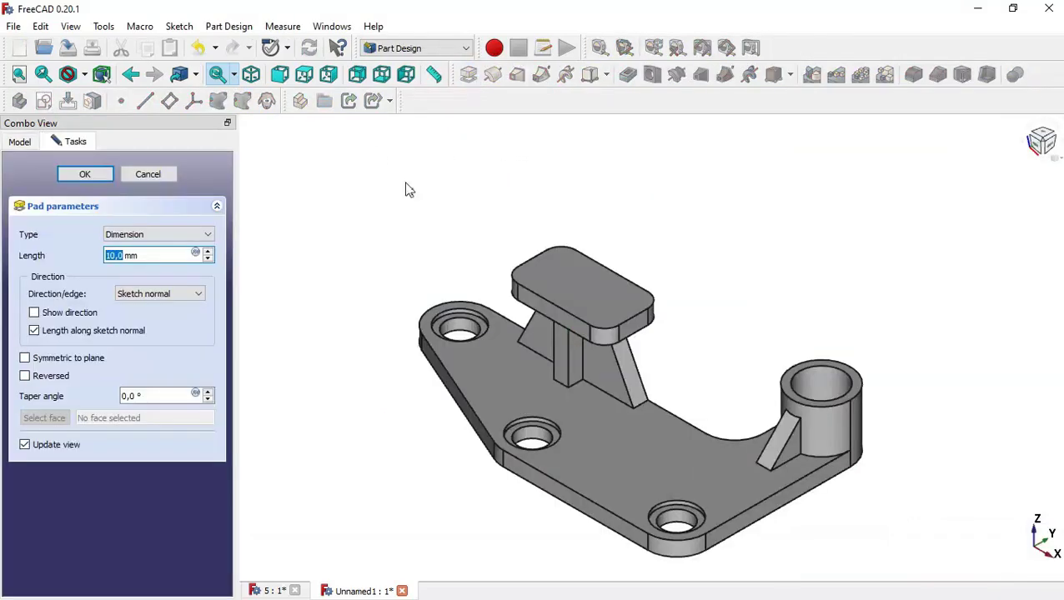
left_click(271, 590)
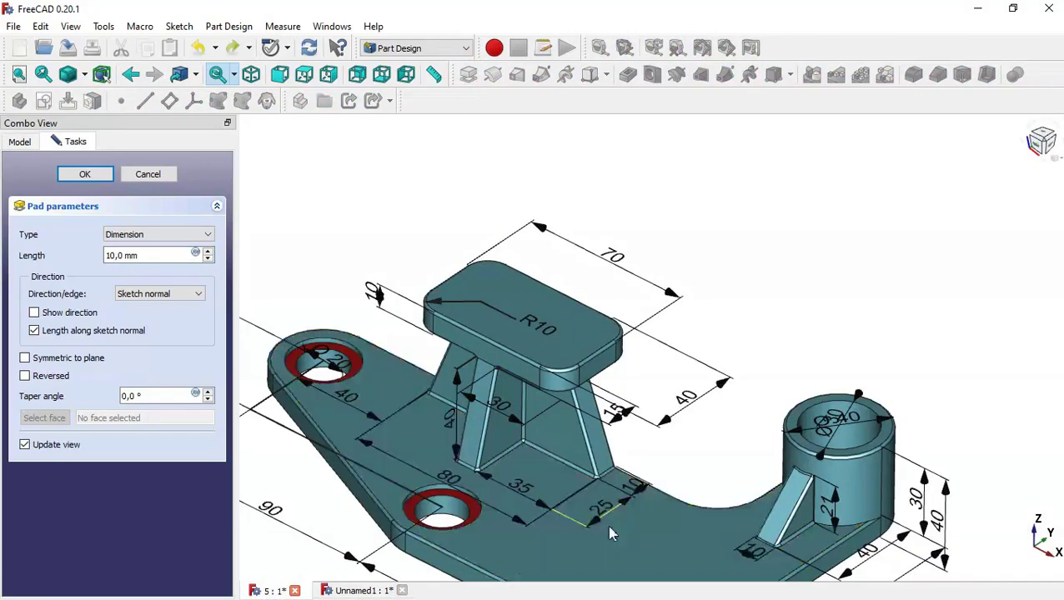
left_click(367, 591)
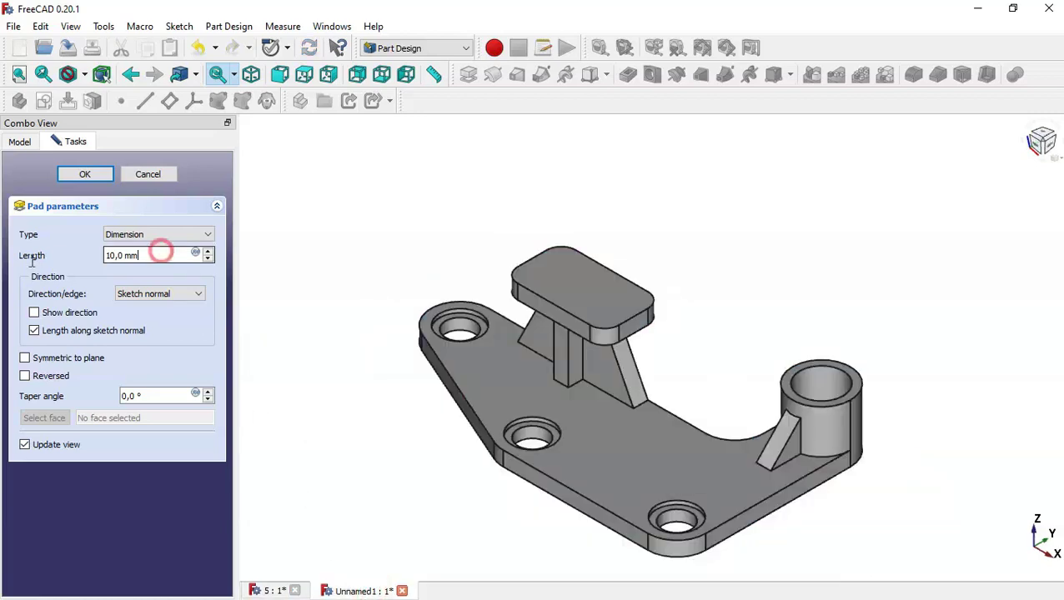
triple_click(162, 254)
type("25")
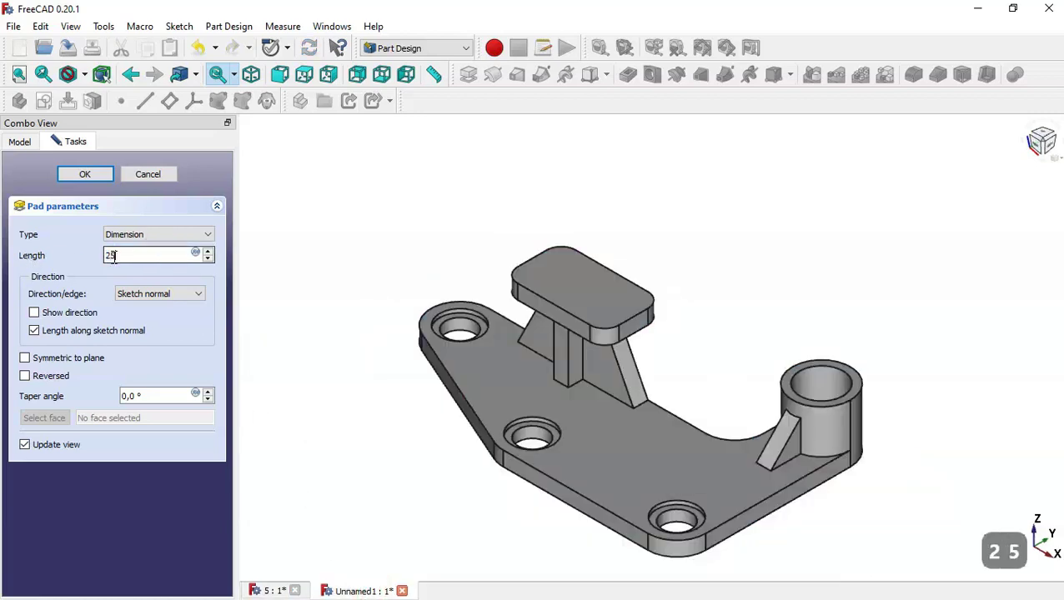
left_click(84, 174)
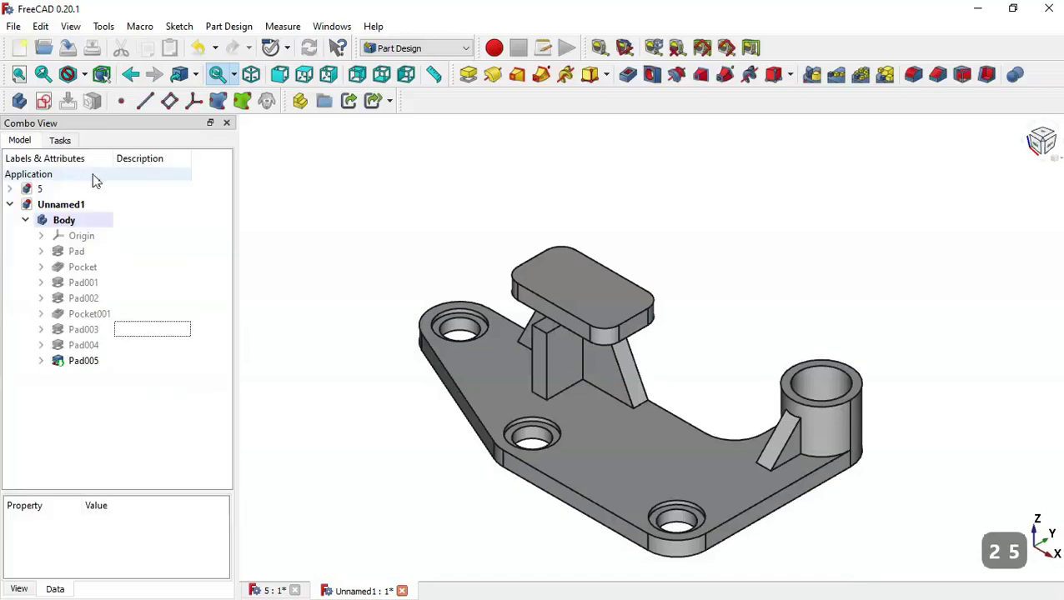
Step: Create a sketch on the rib's side face in section view, projecting the front vertical edges of the top plate and the rib
left_click(575, 366)
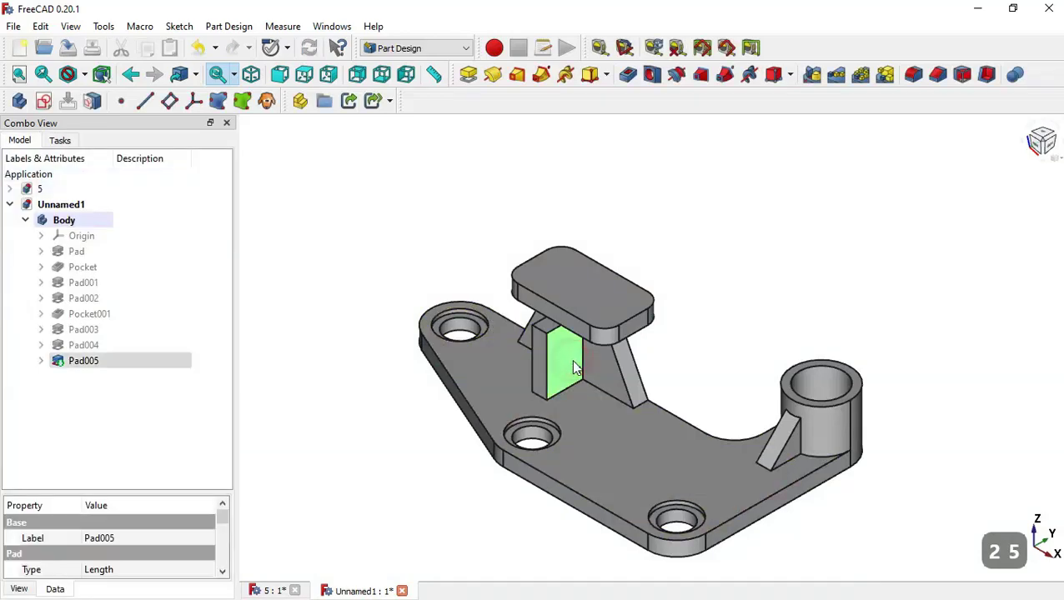
left_click(44, 103)
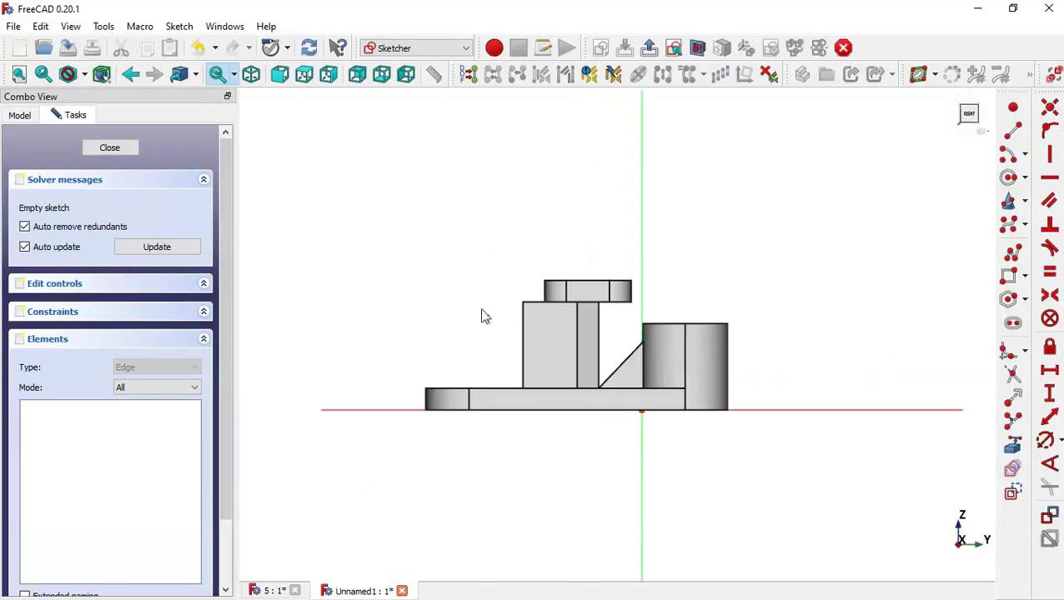
left_click(700, 49)
scroll(667, 340, "up", 1)
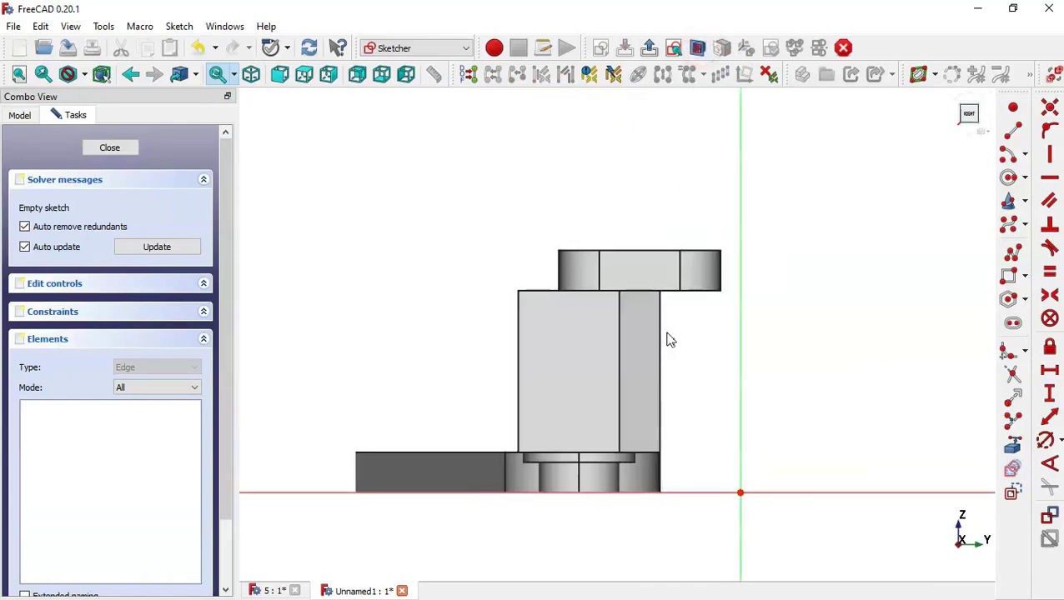
left_click(1012, 447)
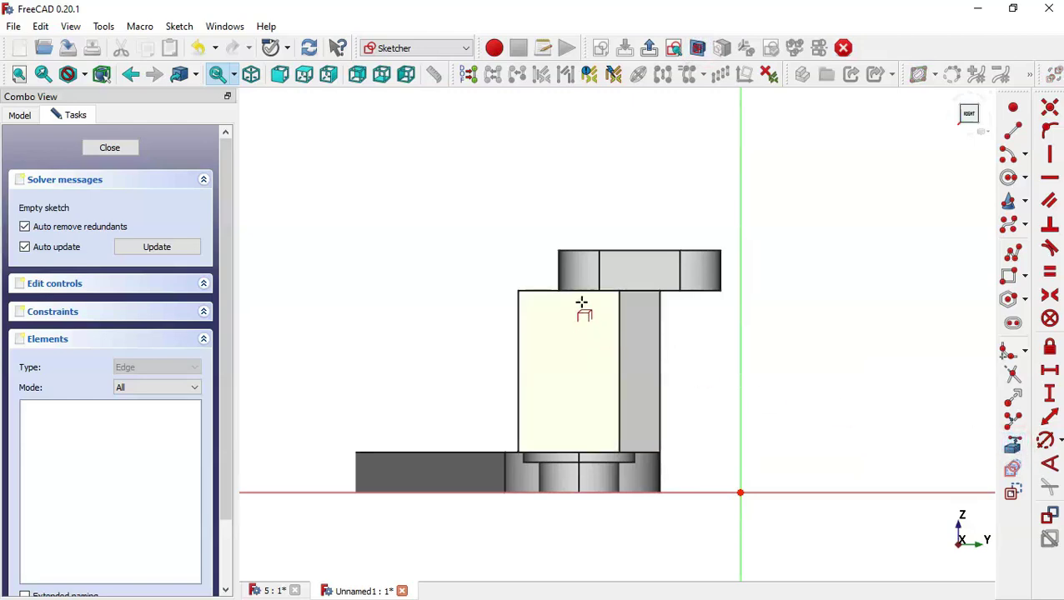
left_click(560, 276)
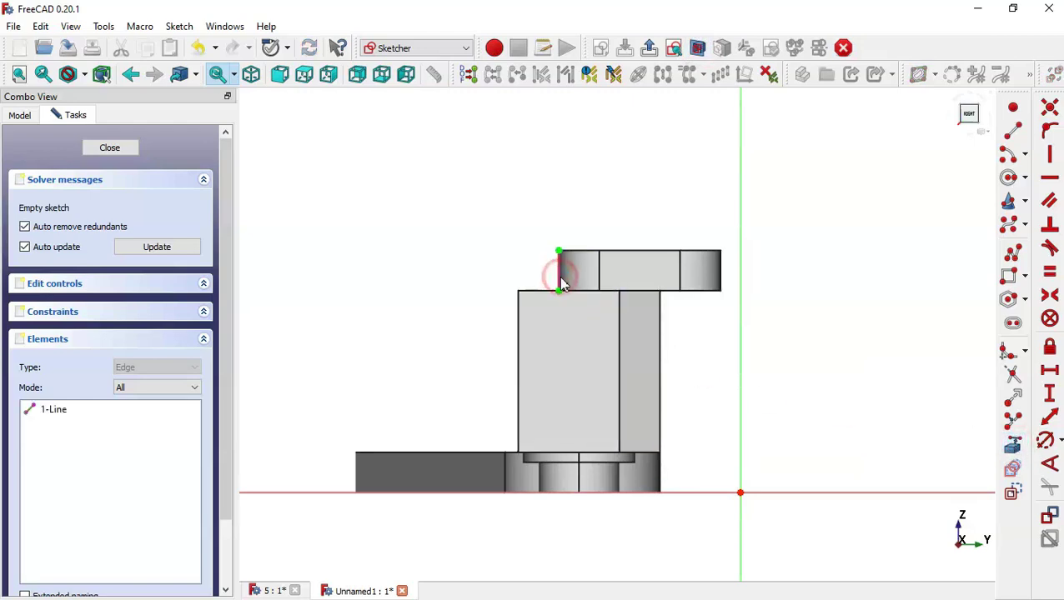
left_click(519, 438)
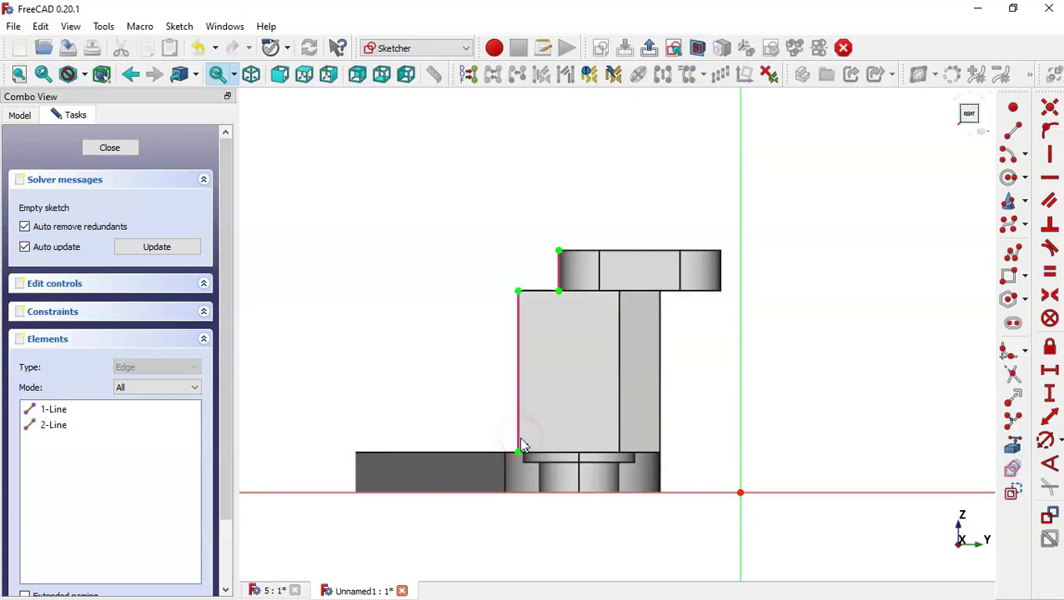
Step: Draw a closed four-sided polyline from the rib's lower front corner to the plate's lower front corner, extending about 64 mm outward, and finish the sketch
left_click(1014, 256)
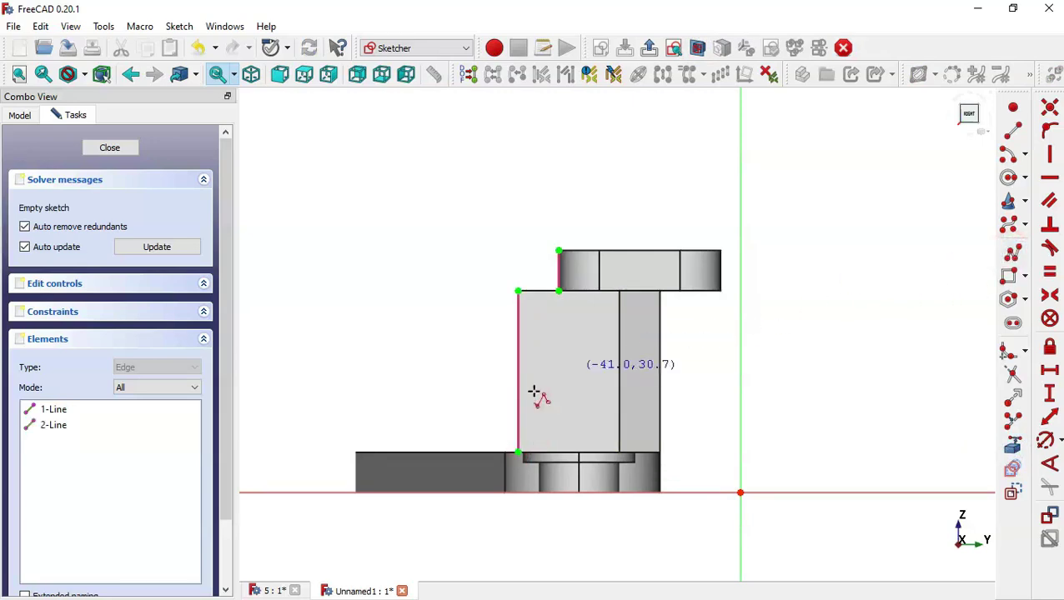
left_click(518, 451)
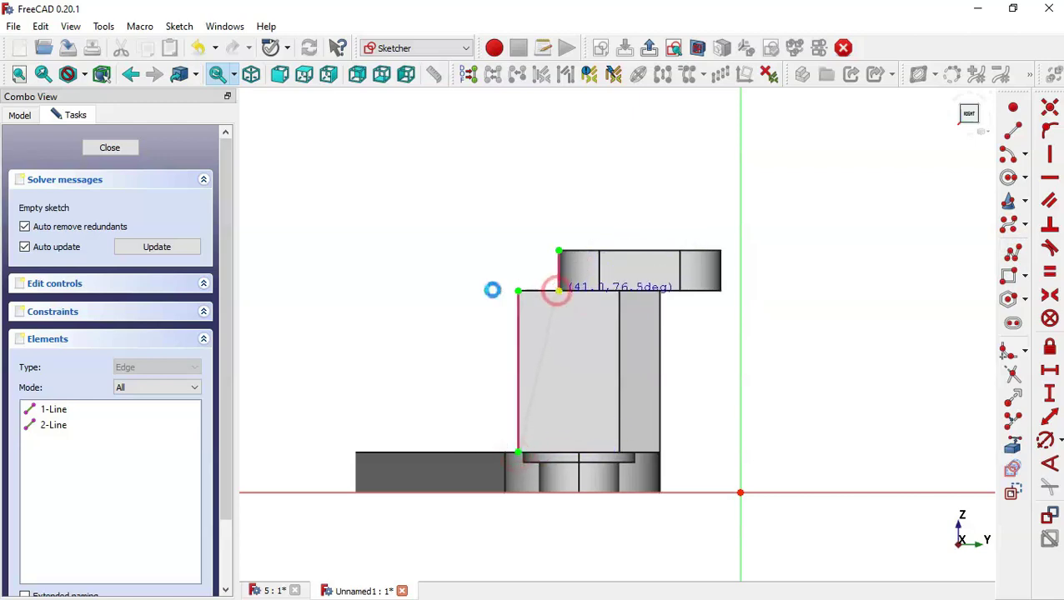
left_click(559, 291)
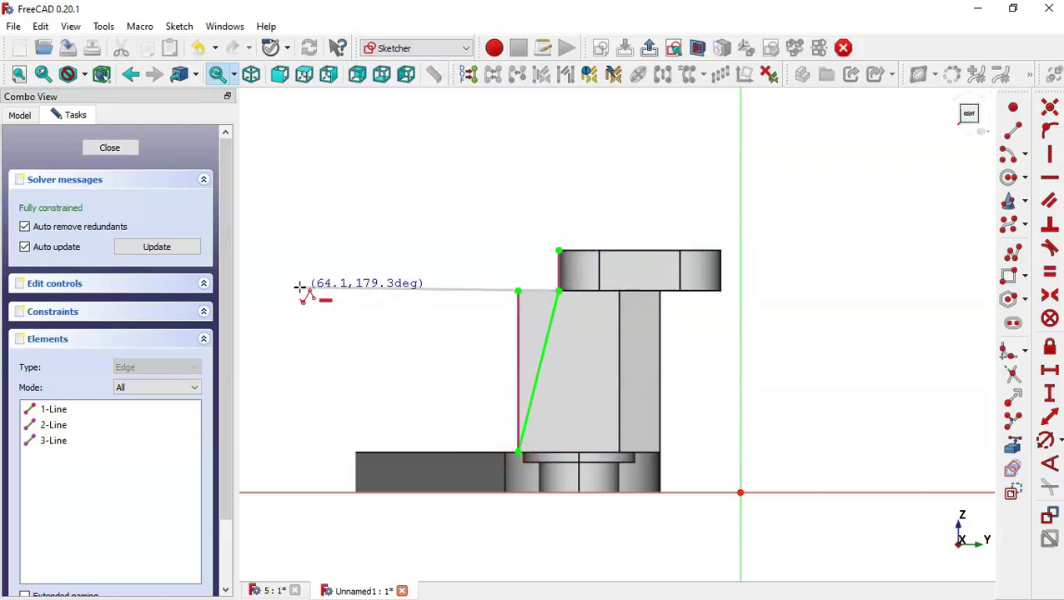
left_click(300, 290)
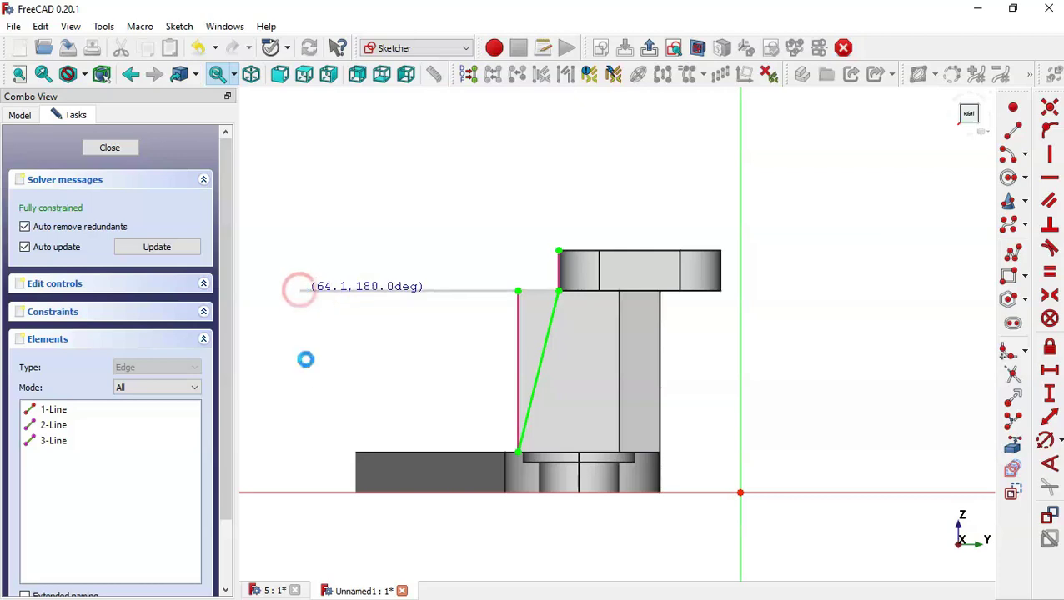
left_click(299, 455)
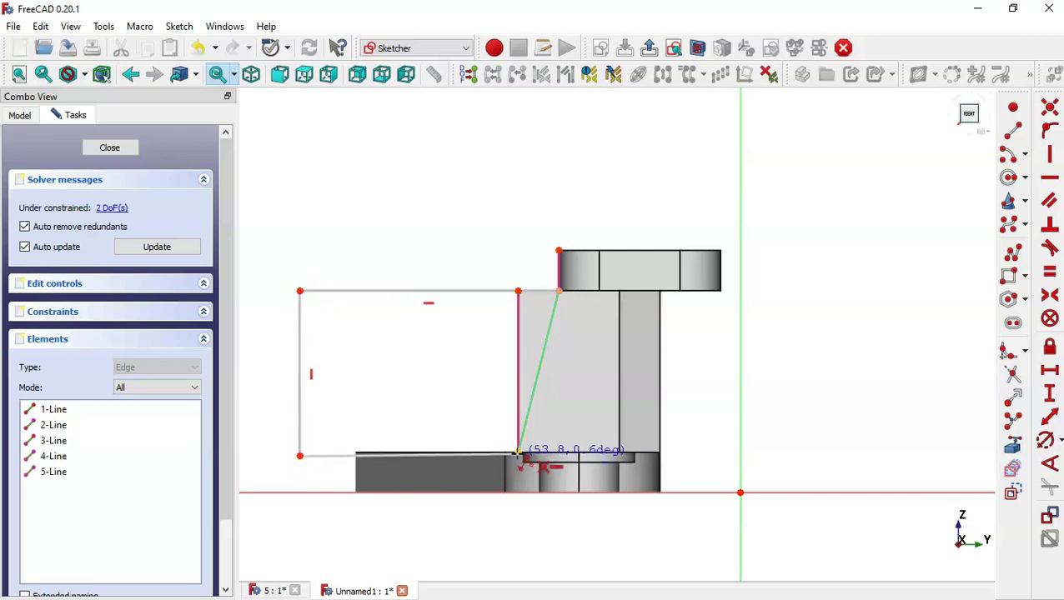
left_click(519, 455)
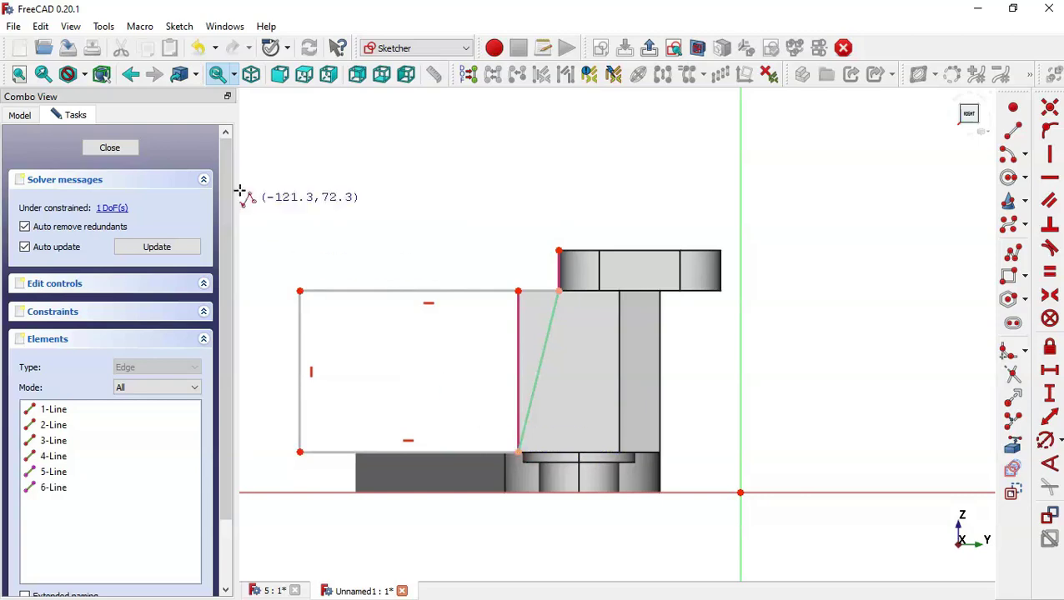
left_click(129, 147)
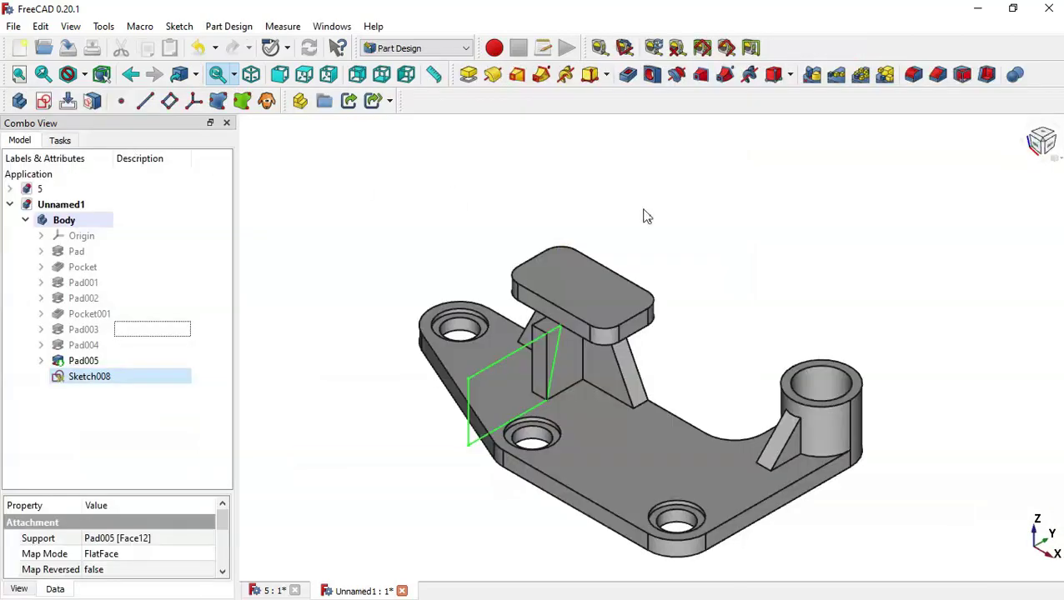
Step: Pocket the four-sided sketch 10 mm deep to cut the rib's front face to a slope
left_click(628, 74)
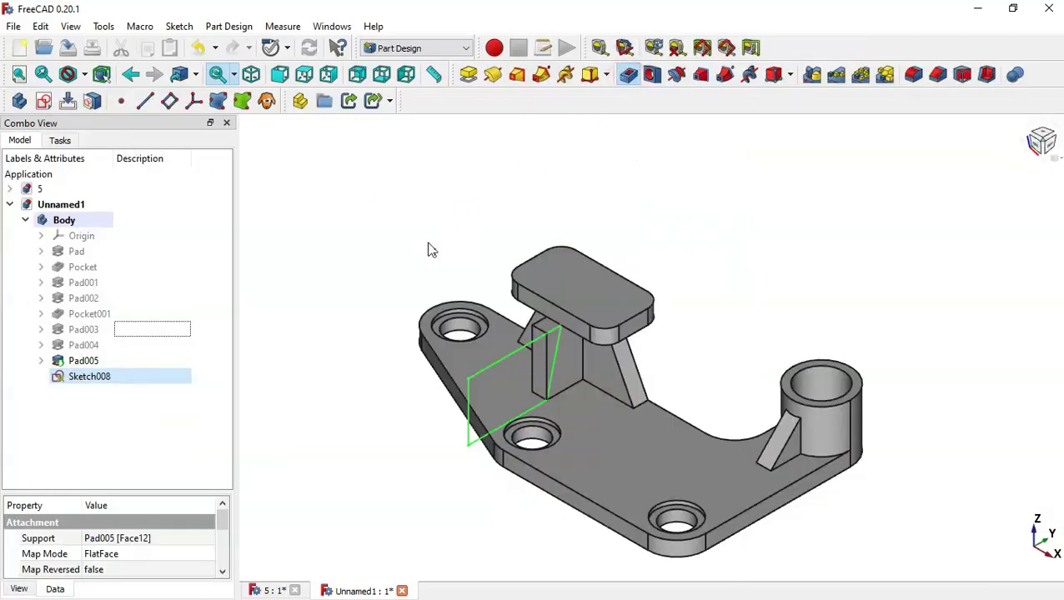
double_click(149, 254)
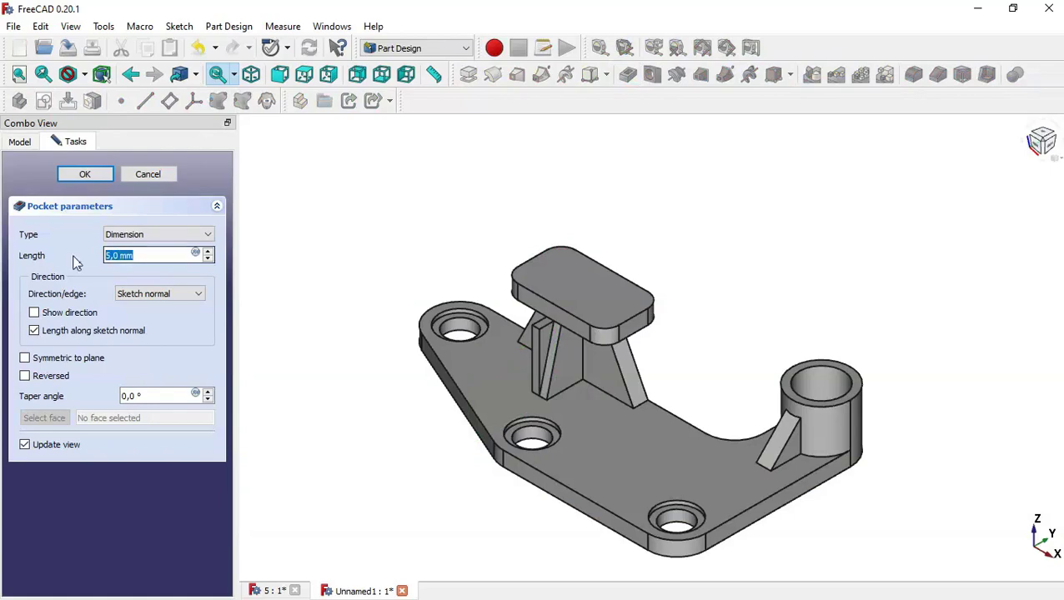
type("10")
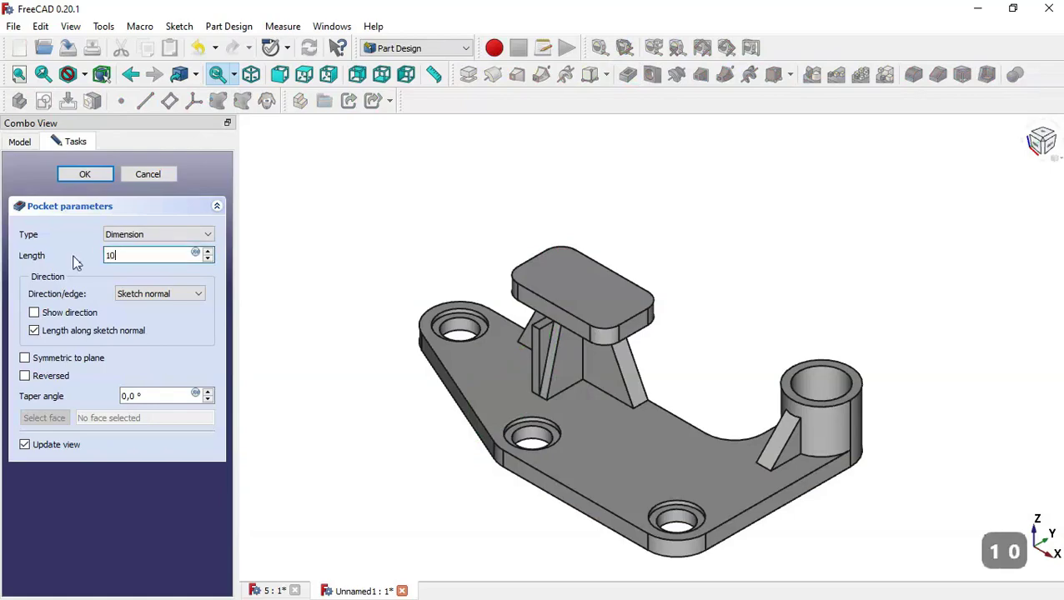
left_click(106, 179)
mouse_move(437, 499)
left_mouse_down()
mouse_move(632, 370)
mouse_move(489, 529)
mouse_move(395, 445)
mouse_move(419, 493)
left_mouse_up()
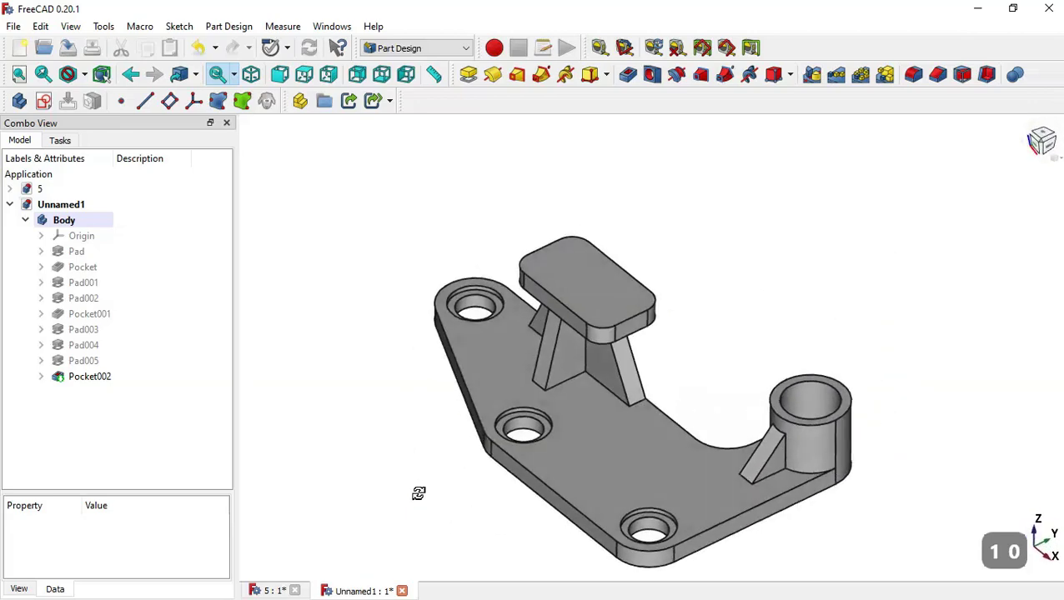
mouse_move(720, 337)
left_mouse_down()
mouse_move(695, 351)
mouse_move(509, 352)
mouse_move(710, 344)
mouse_move(748, 311)
left_mouse_up()
key("Home")
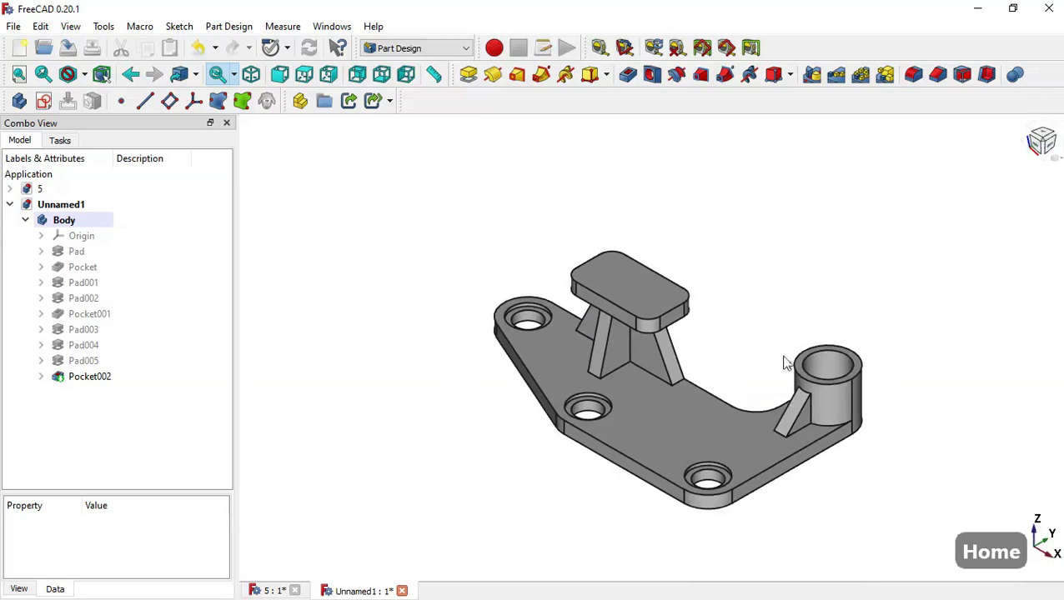
scroll(799, 441, "up", 2)
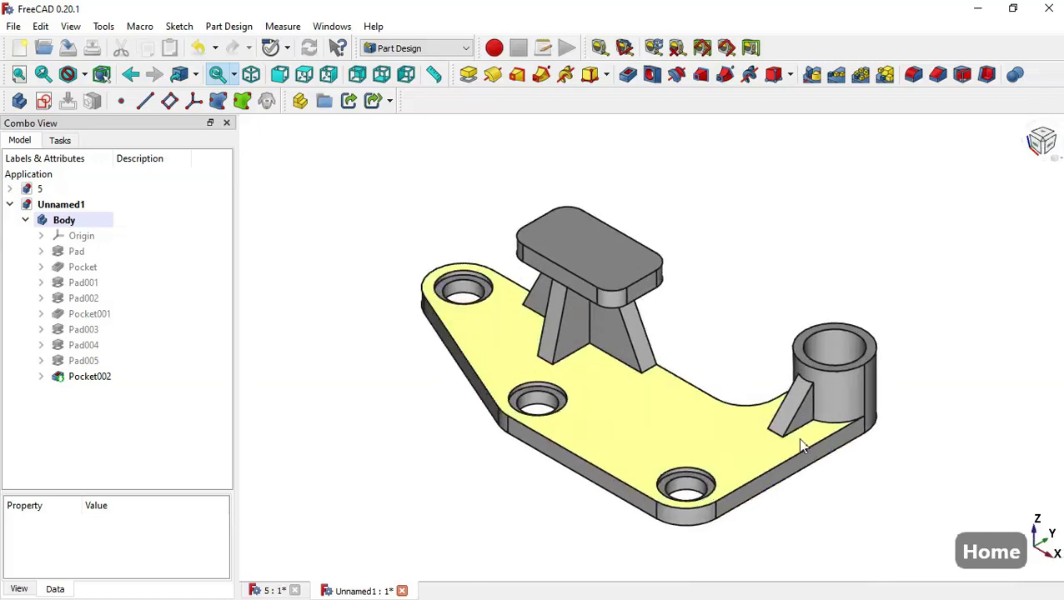
left_click(693, 510)
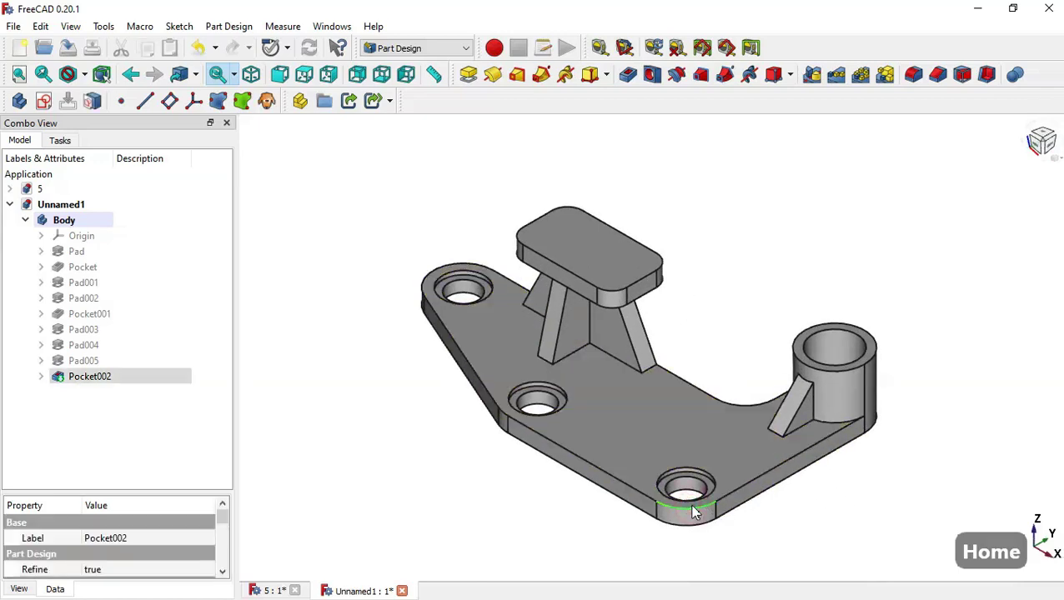
left_click(914, 76)
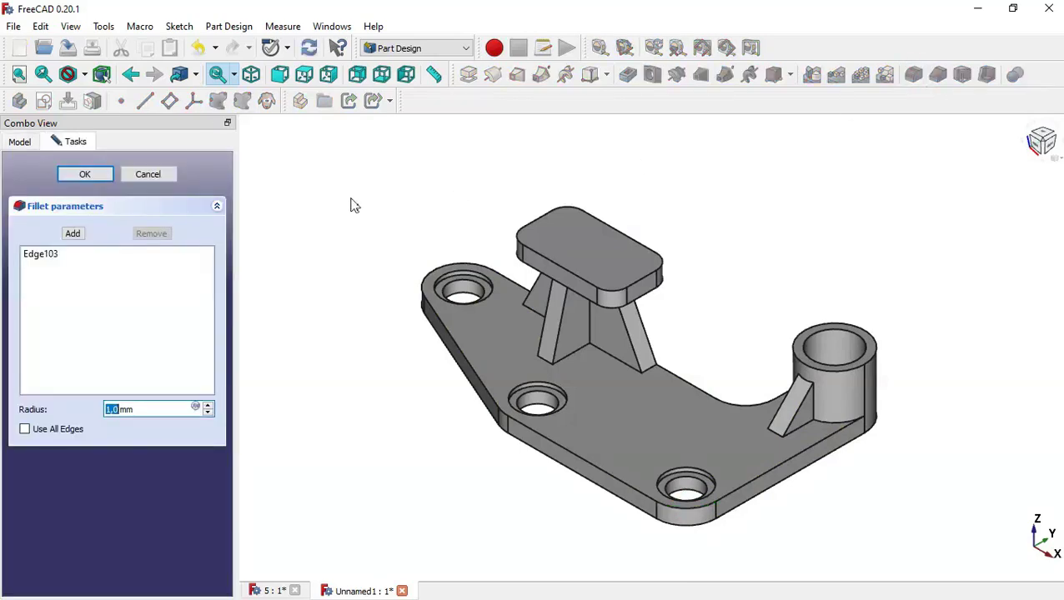
left_click(169, 176)
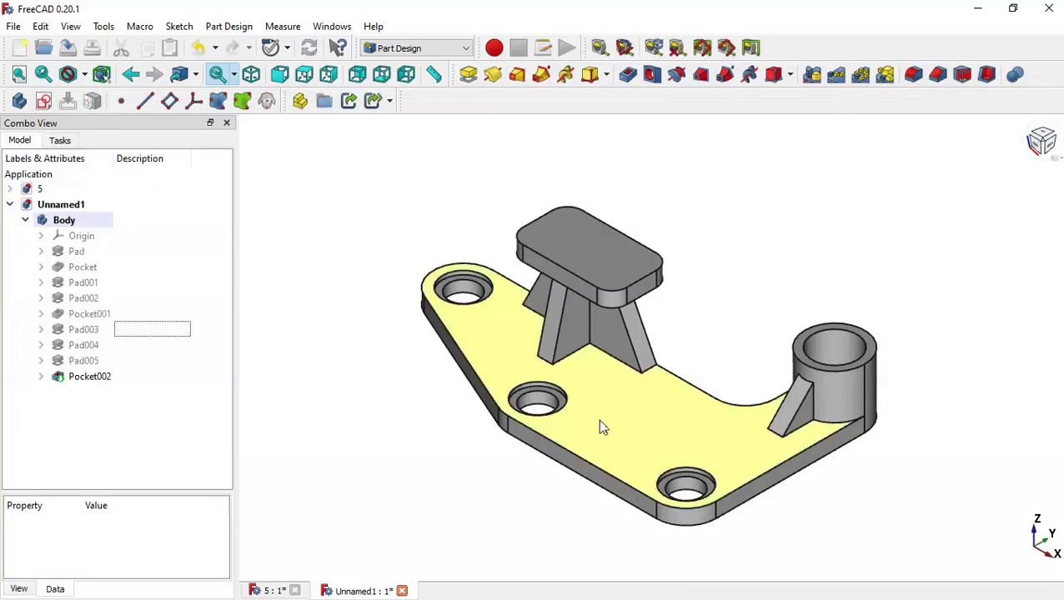
Step: Start a 1 mm fillet on the lower edge of the base plate's rounded front corner, with wireframe display and edge adding enabled
left_click(691, 527)
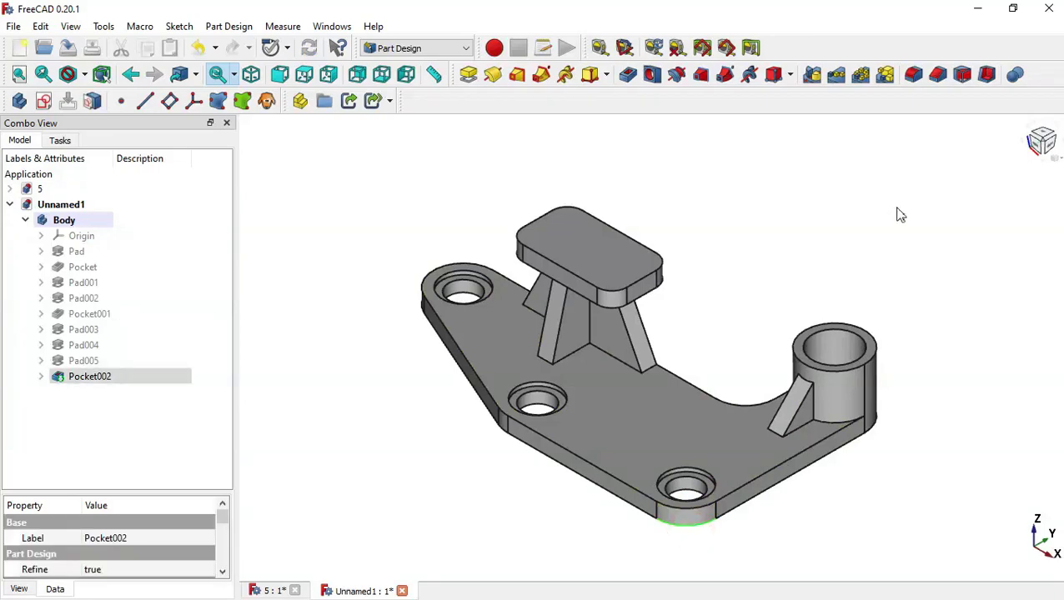
left_click(913, 89)
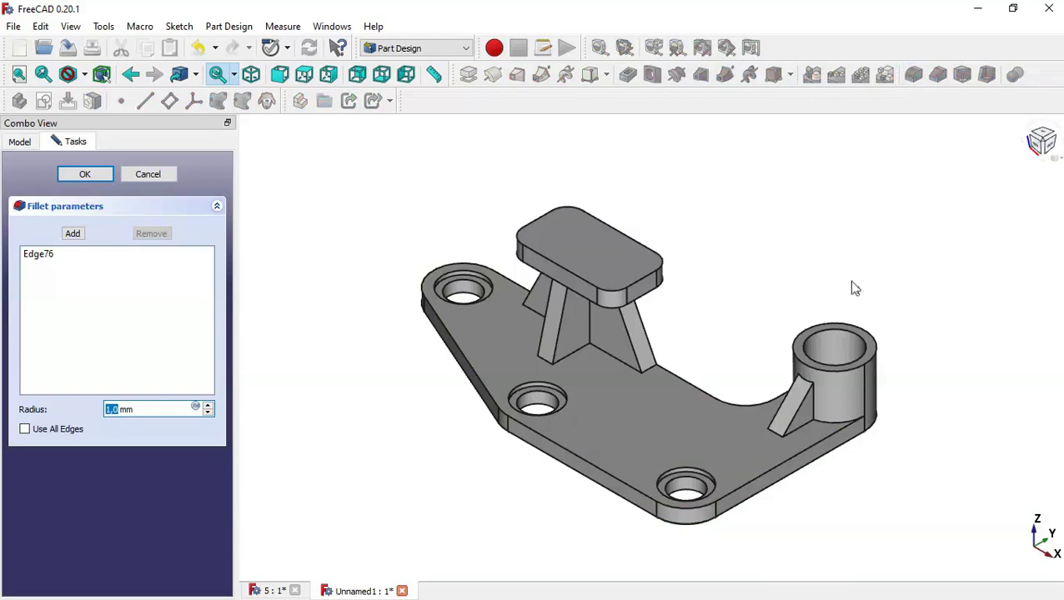
mouse_move(862, 487)
middle_mouse_down()
mouse_move(719, 266)
mouse_move(865, 370)
mouse_move(725, 428)
mouse_move(641, 332)
mouse_move(767, 316)
mouse_move(622, 256)
mouse_move(600, 294)
mouse_move(779, 415)
mouse_move(914, 484)
mouse_move(867, 469)
middle_mouse_up()
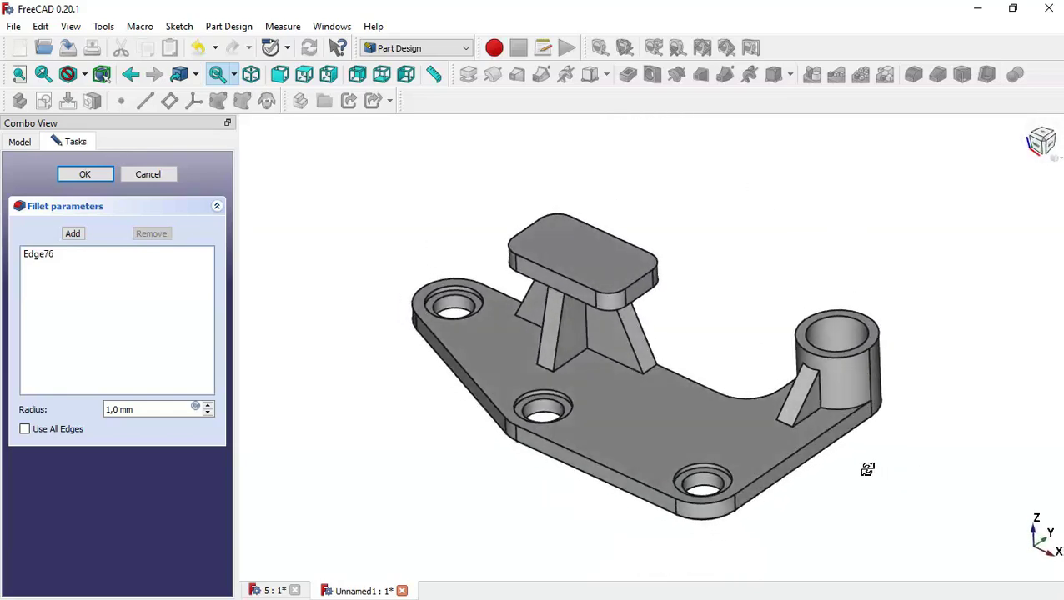
key("Home")
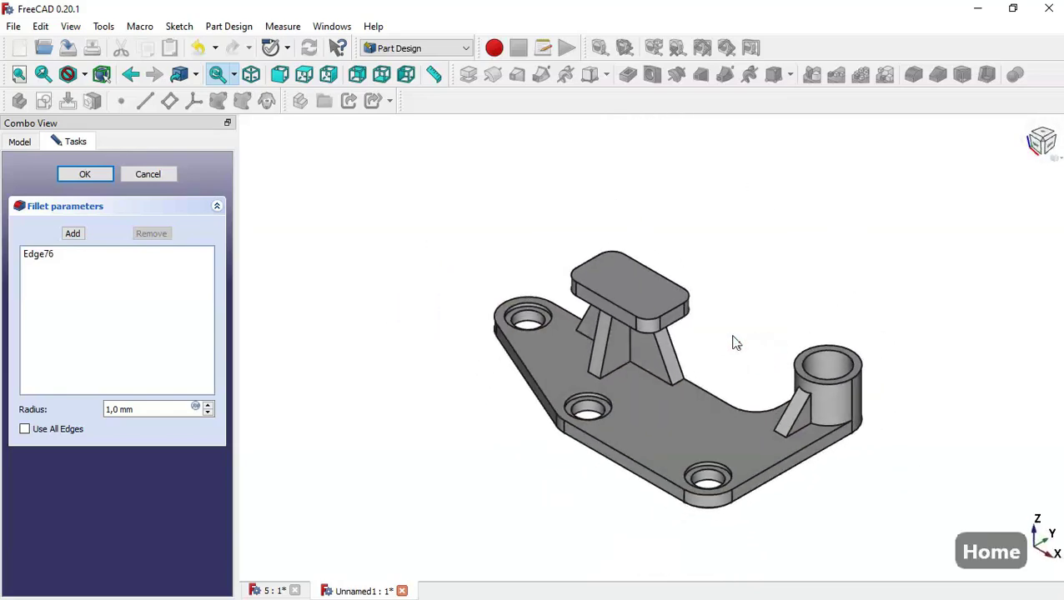
left_click(85, 75)
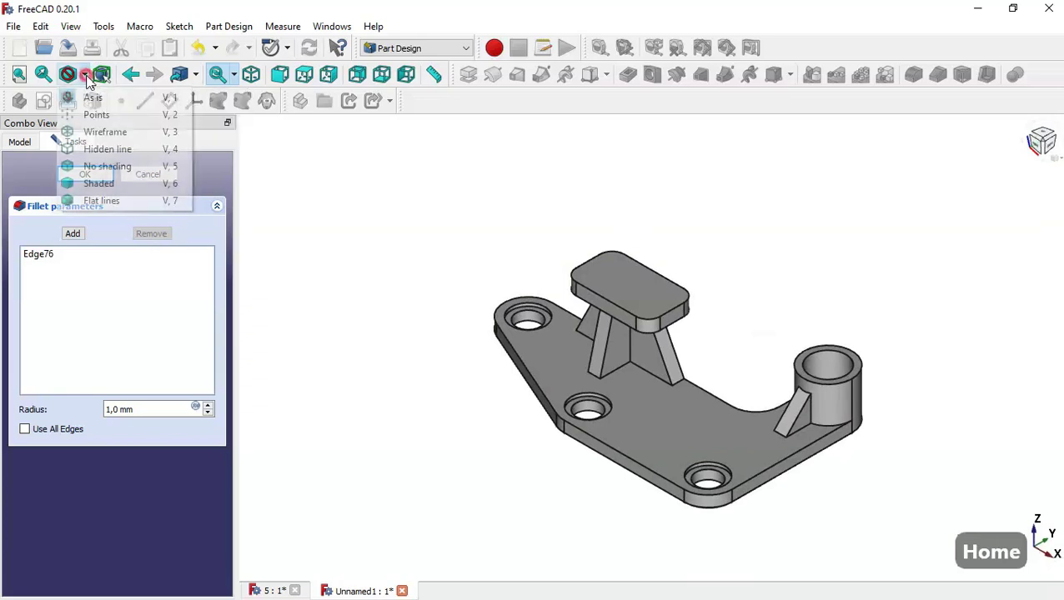
left_click(103, 132)
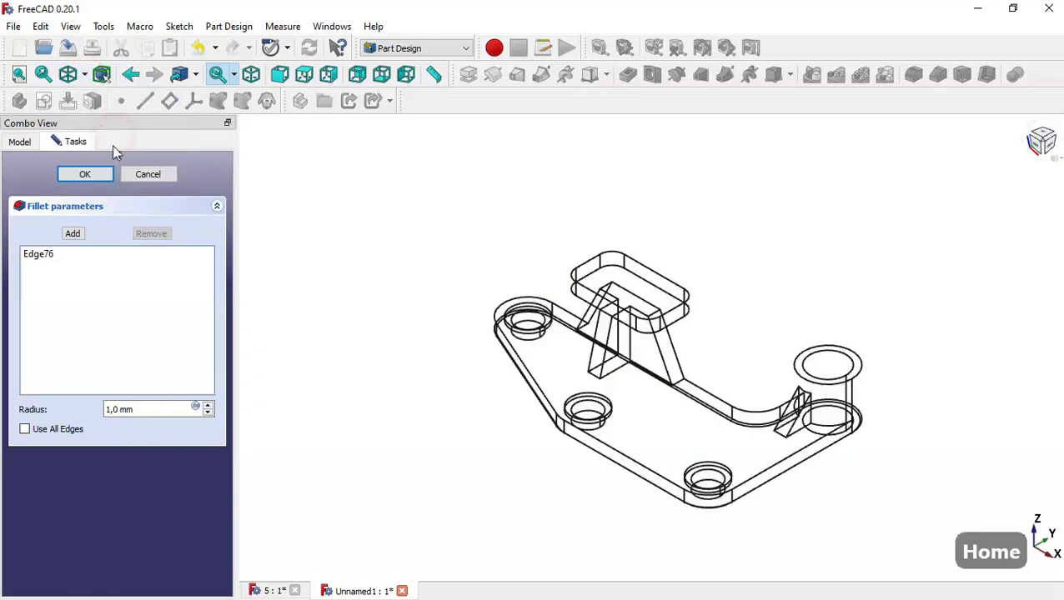
left_click(72, 234)
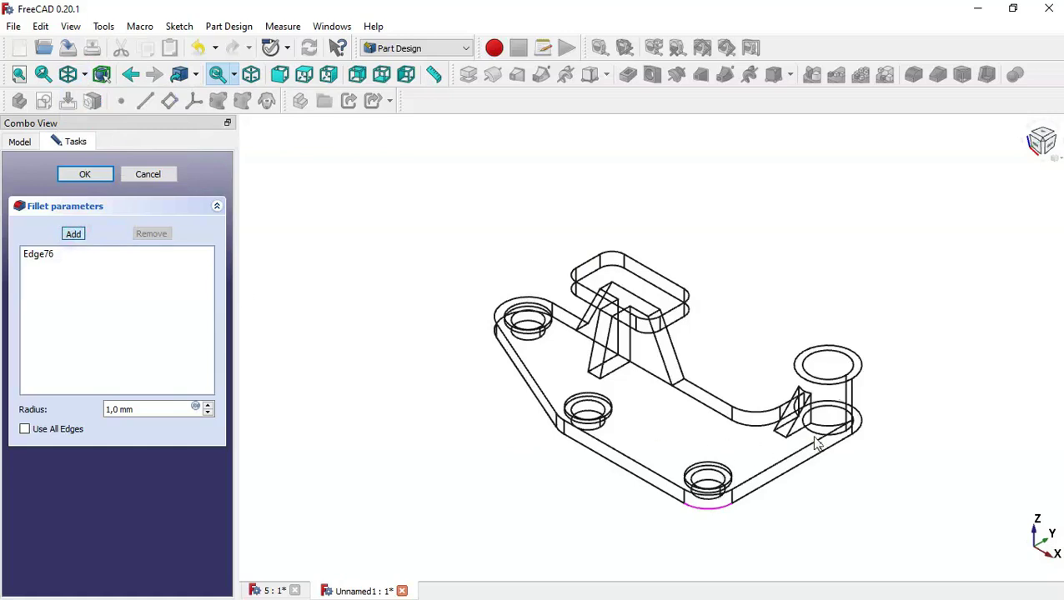
scroll(750, 392, "up", 1)
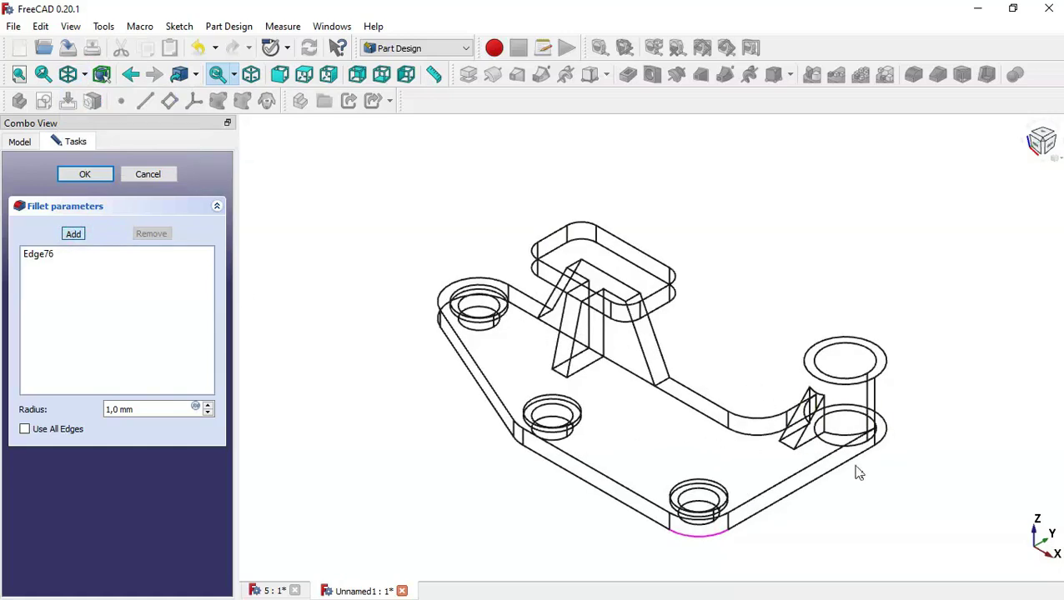
Step: Add the narrow front rib's base edges, sloped edges and vertical junction edges with the wide rib to the fillet
left_click(575, 375)
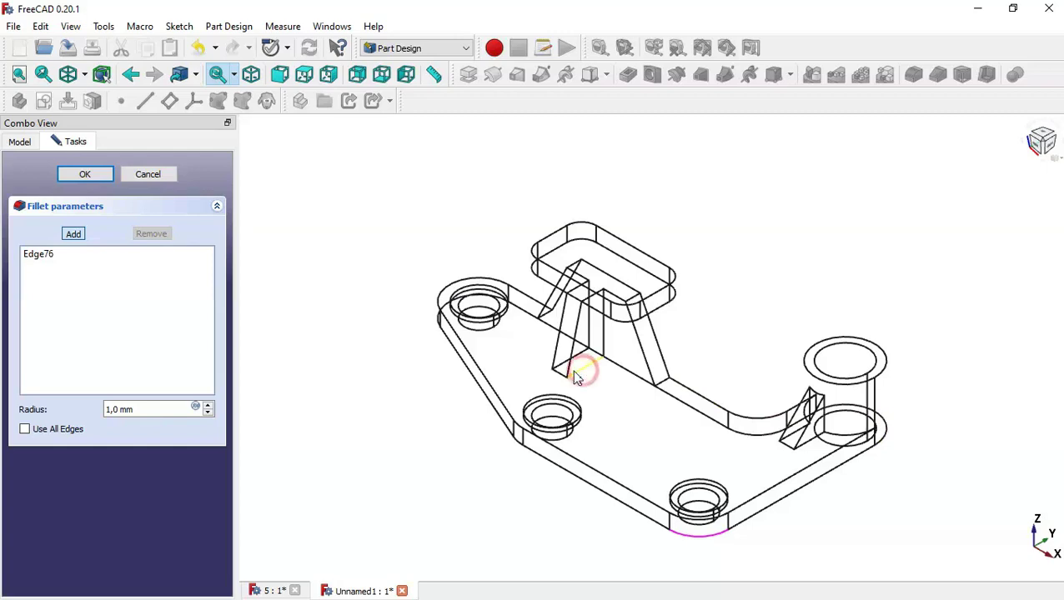
left_click(555, 366)
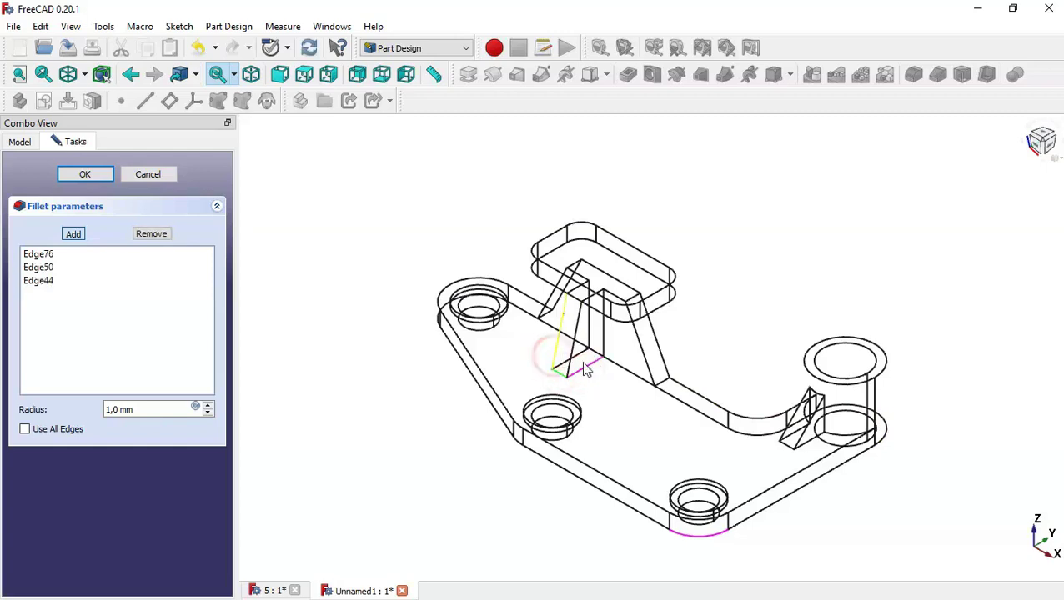
left_click(581, 364)
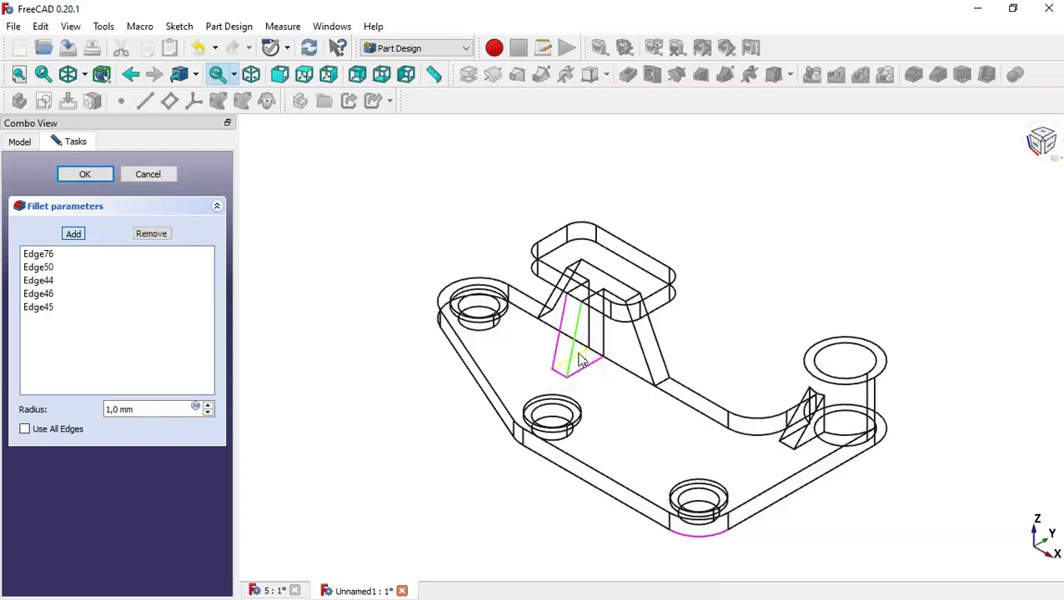
left_click(585, 361)
left_click(590, 332)
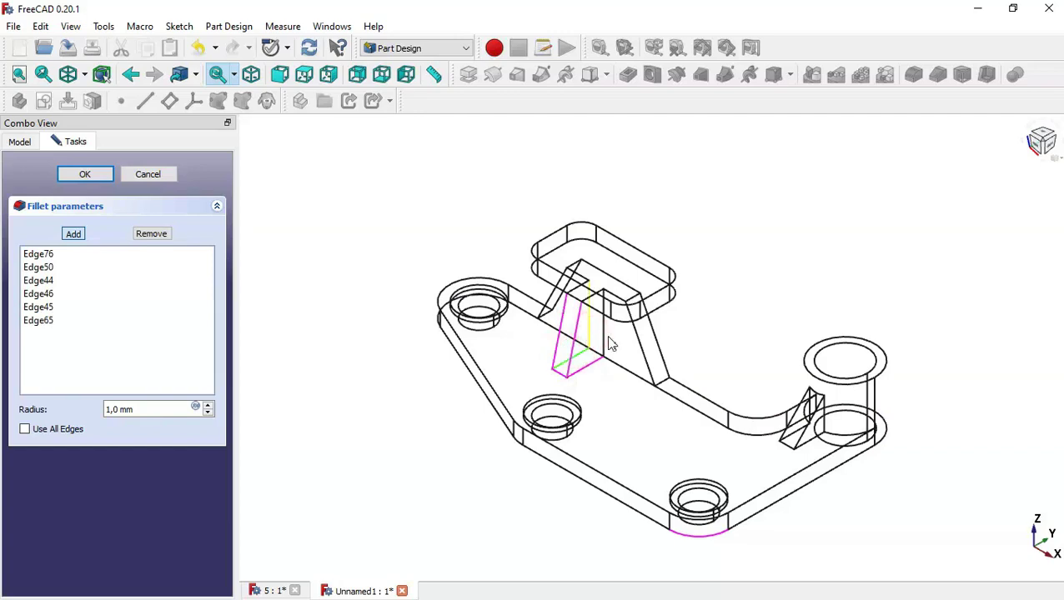
left_click(604, 334)
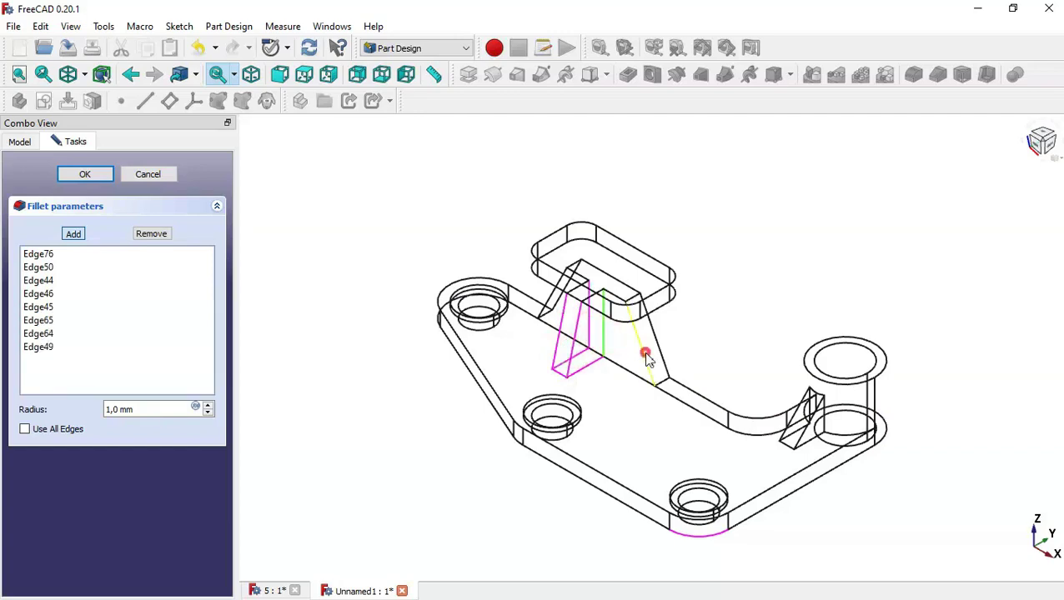
Step: Add the wide rib's sloped and base edges on the side facing the cylindrical boss to the fillet
left_click(646, 355)
left_click(662, 361)
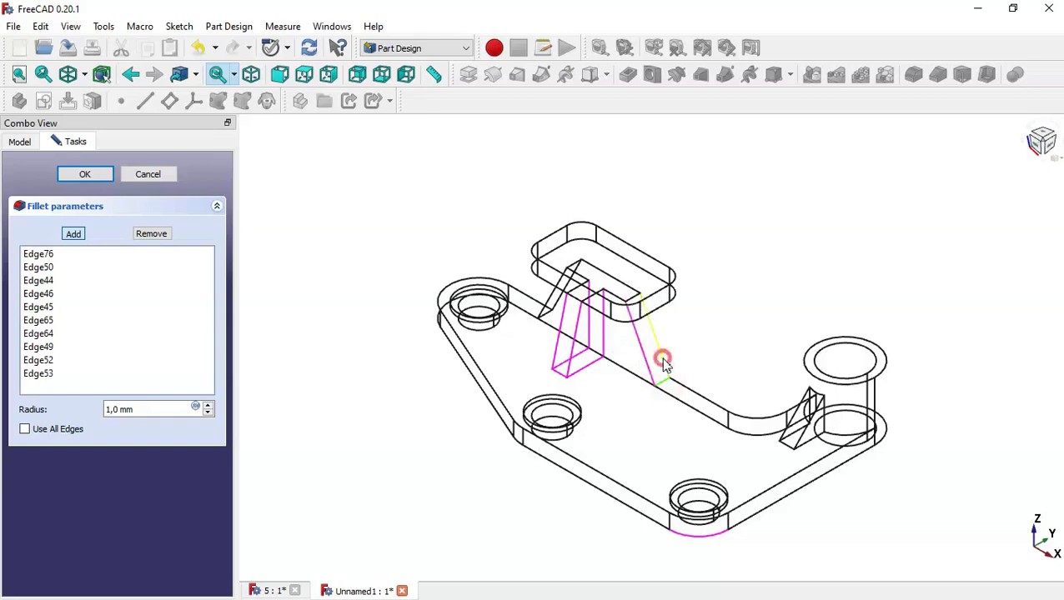
left_click(663, 361)
left_click(632, 374)
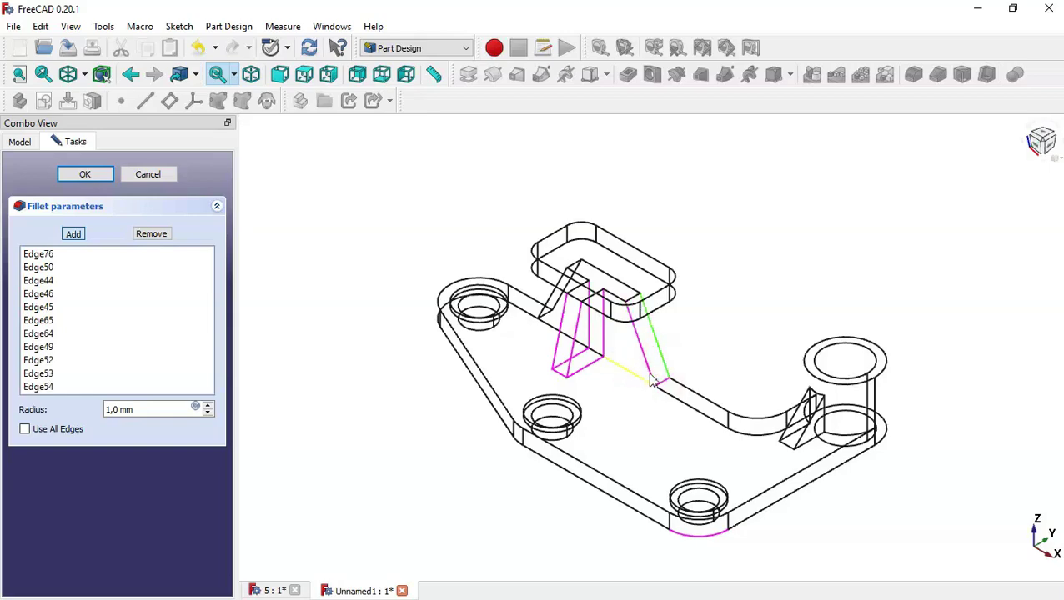
Step: Add the two sloped edges and three base edges of the small rib beside the cylindrical boss to the fillet
middle_click_drag(790, 448, 794, 430)
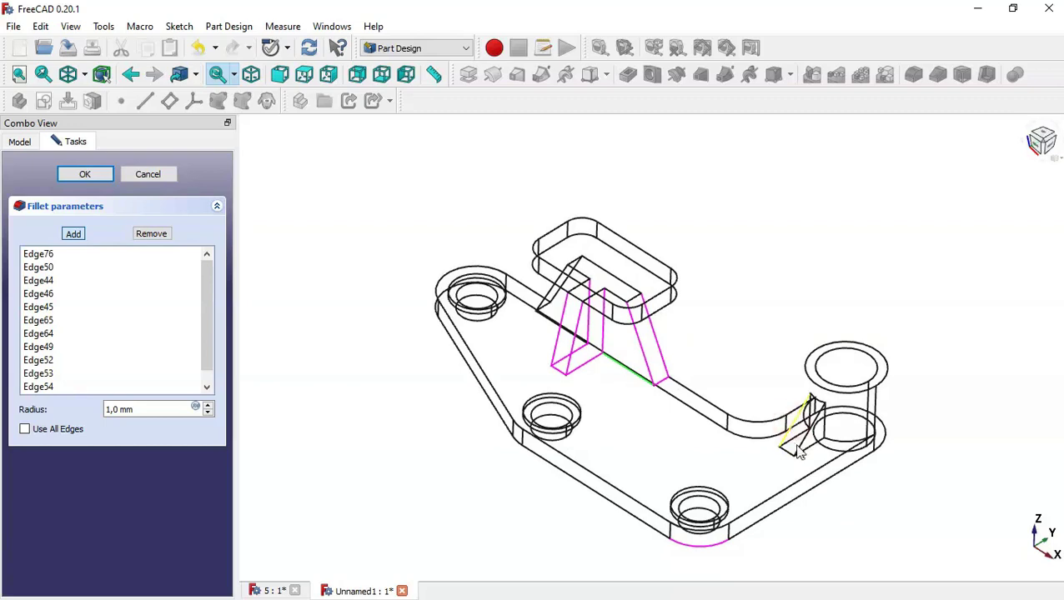
left_click(792, 430)
left_click(802, 450)
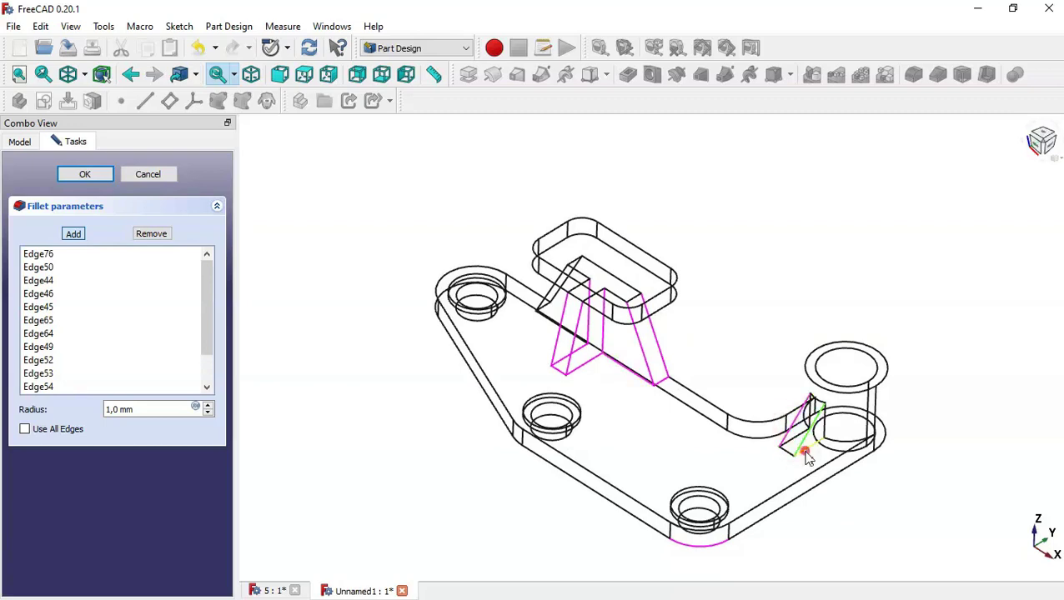
left_click(795, 448)
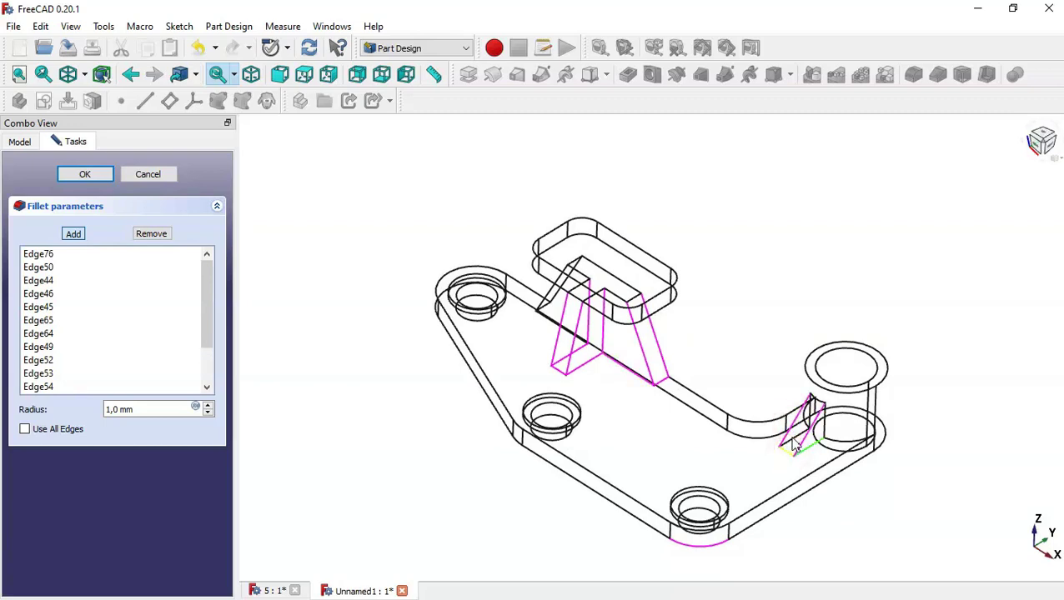
left_click(793, 438)
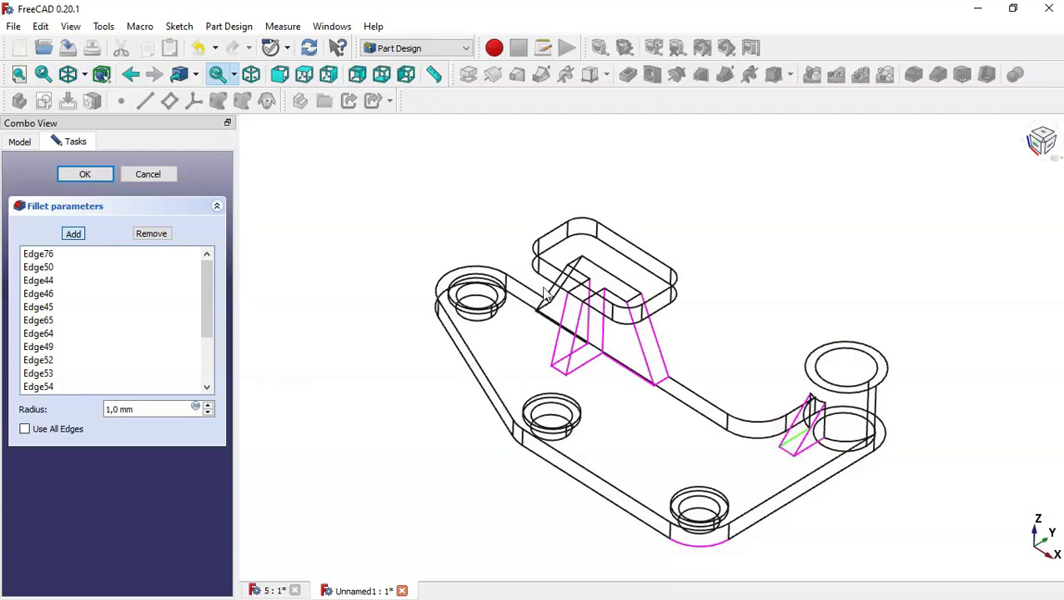
Step: Add the wide rib's far sloped end edges and the edges where both ribs meet the top plate's underside to the fillet
middle_click_drag(548, 300, 570, 256)
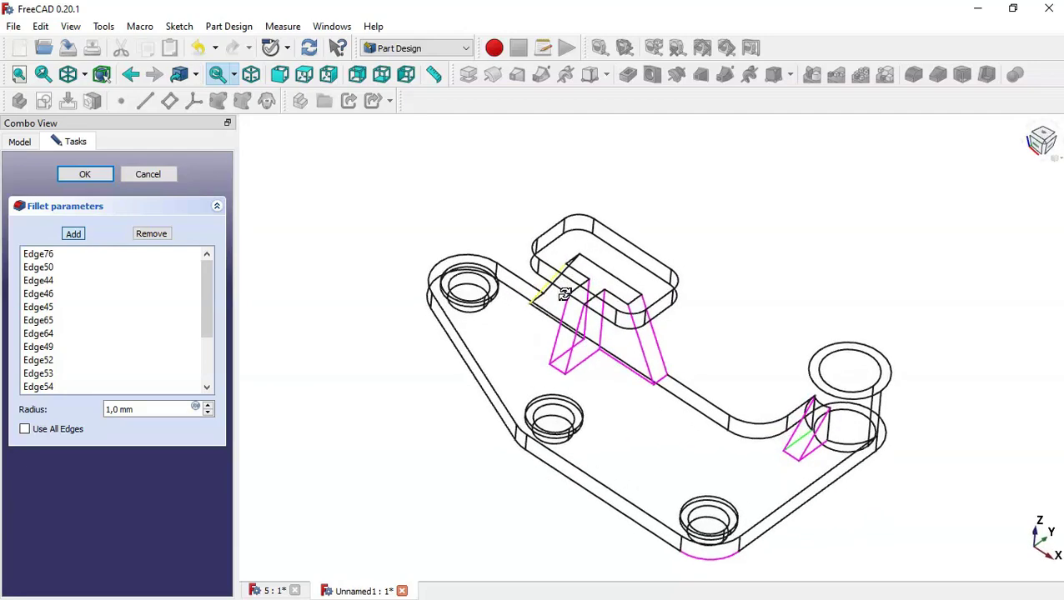
scroll(571, 257, "up", 2)
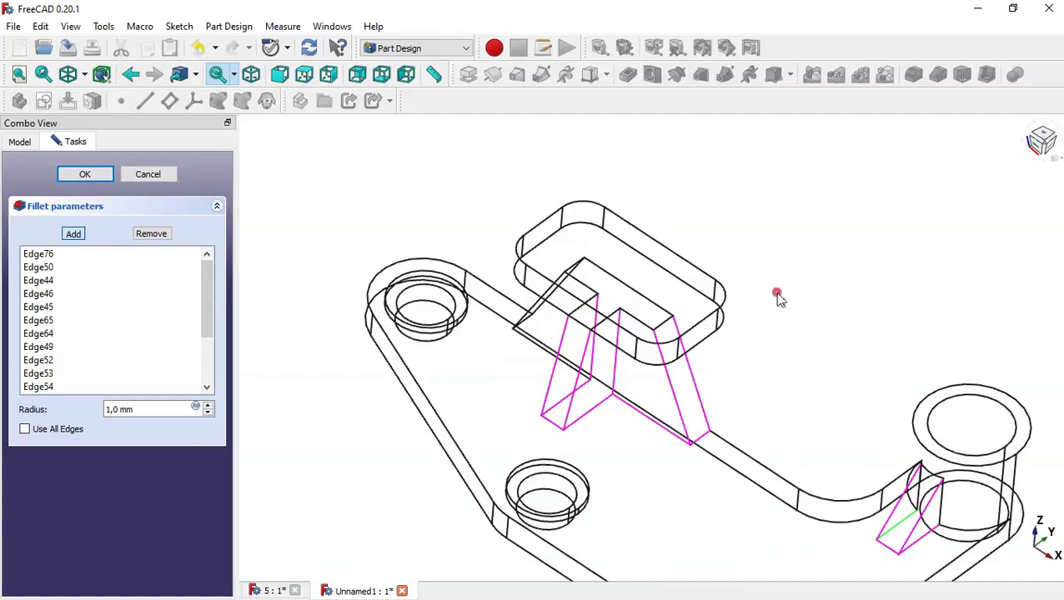
middle_click_drag(777, 298, 703, 332)
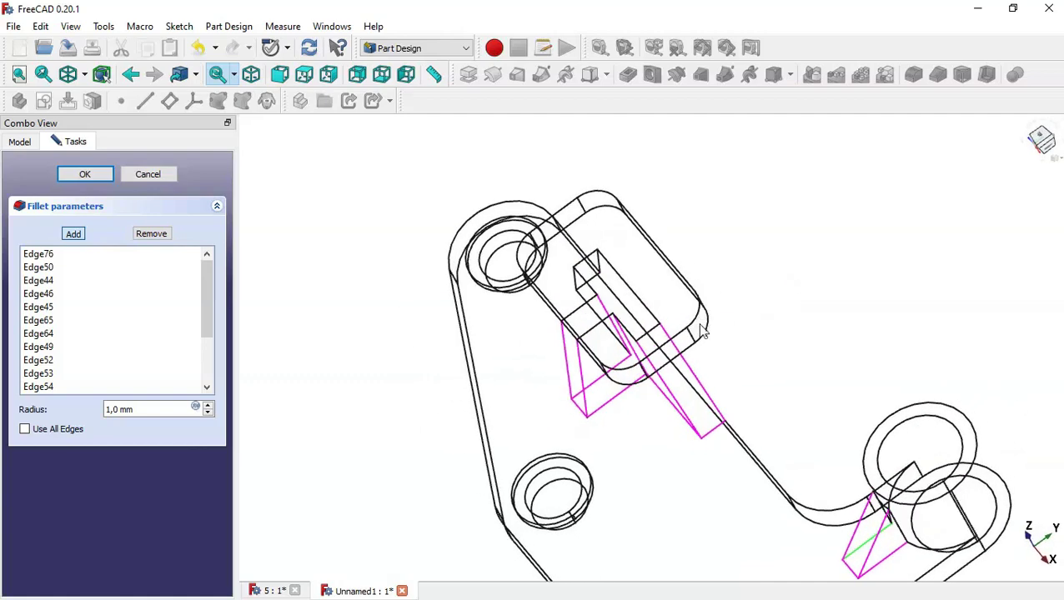
left_click(580, 267)
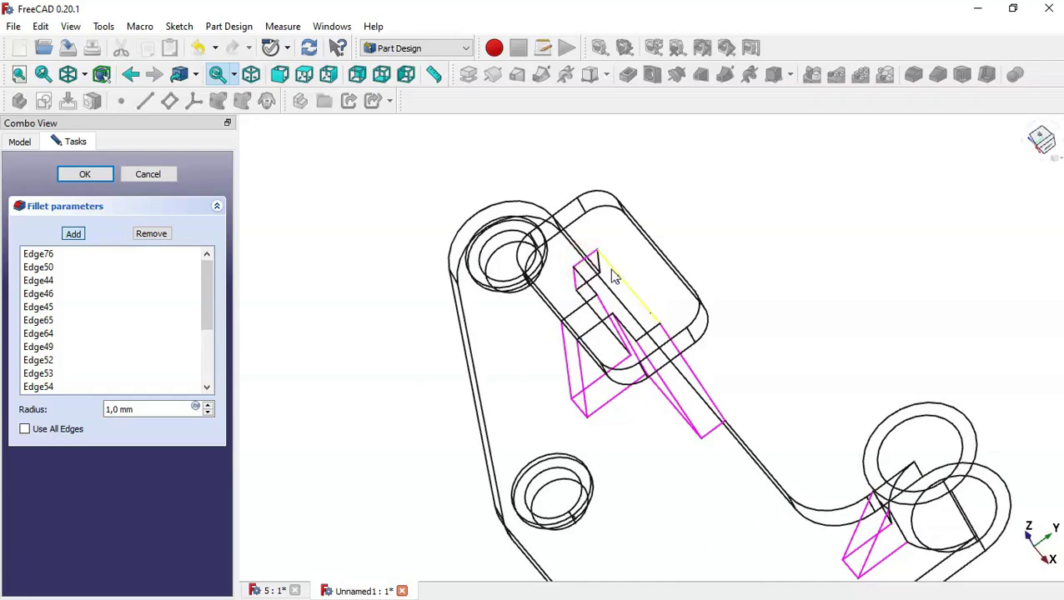
left_click(612, 277)
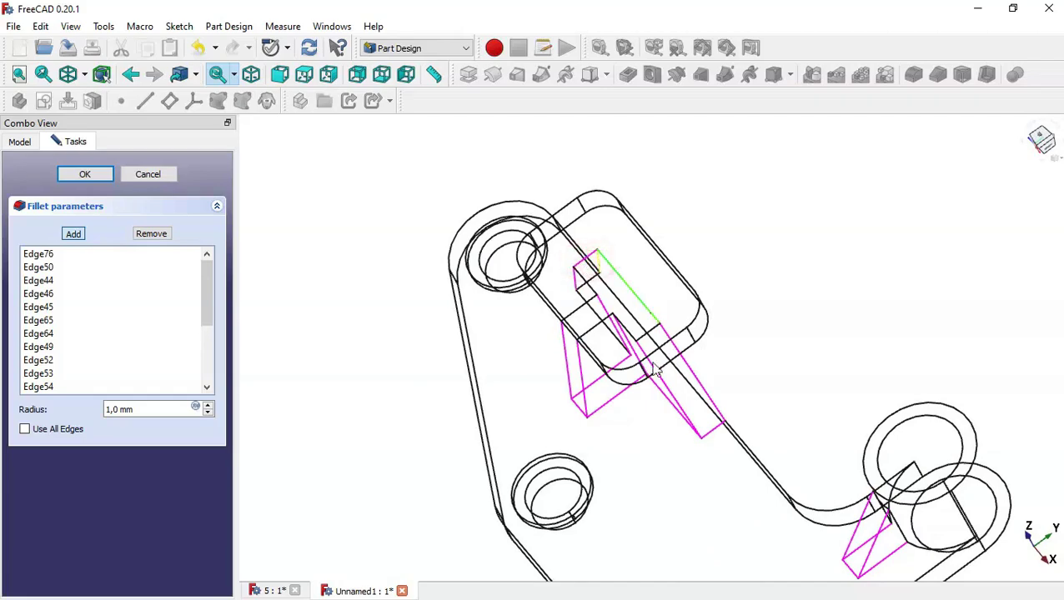
middle_click_drag(809, 391, 876, 319)
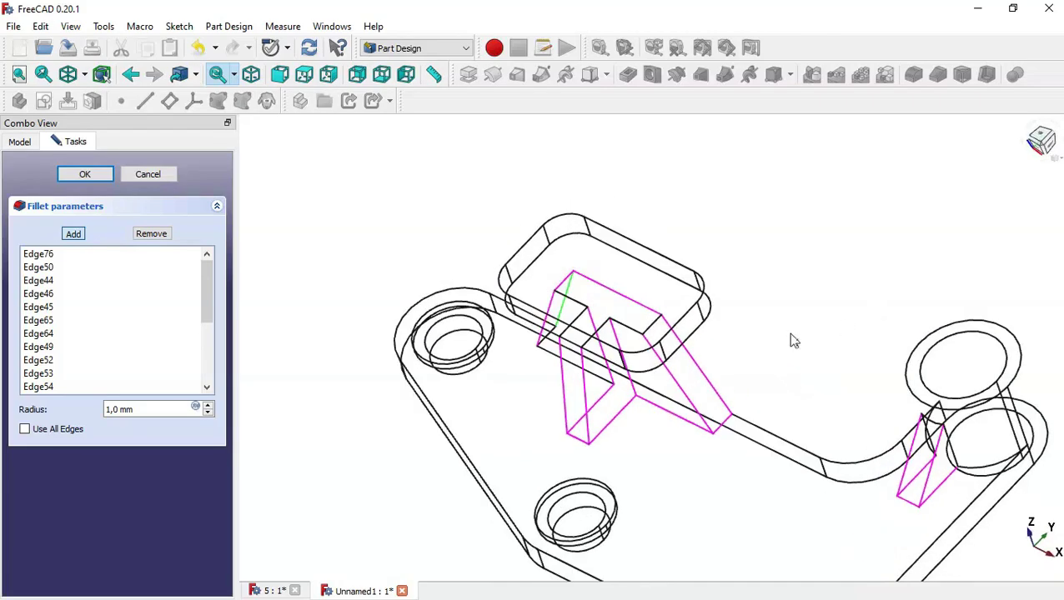
left_click(544, 342)
left_click(624, 325)
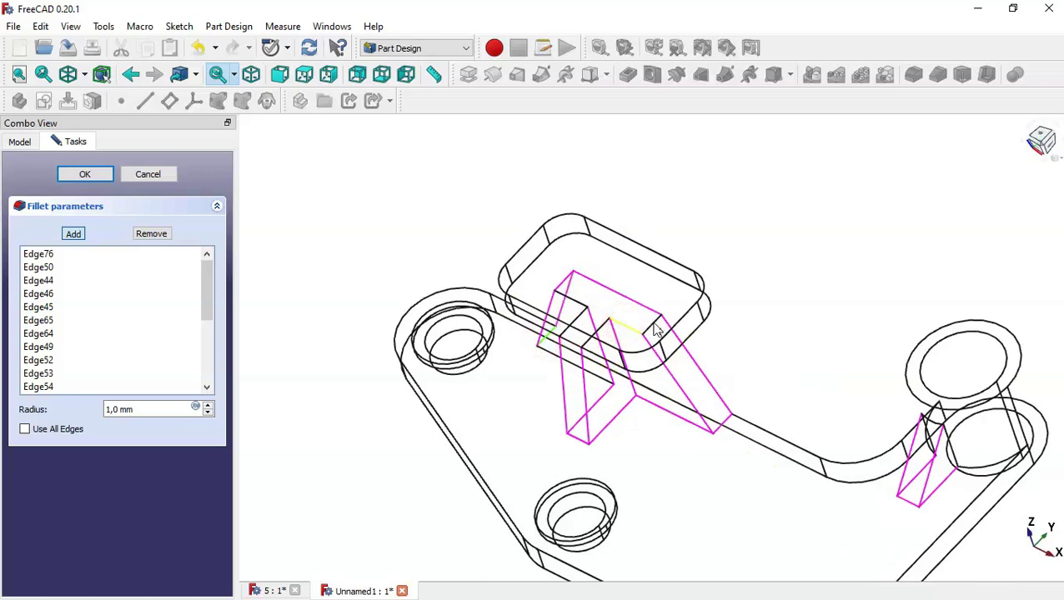
left_click(655, 330)
left_click(584, 302)
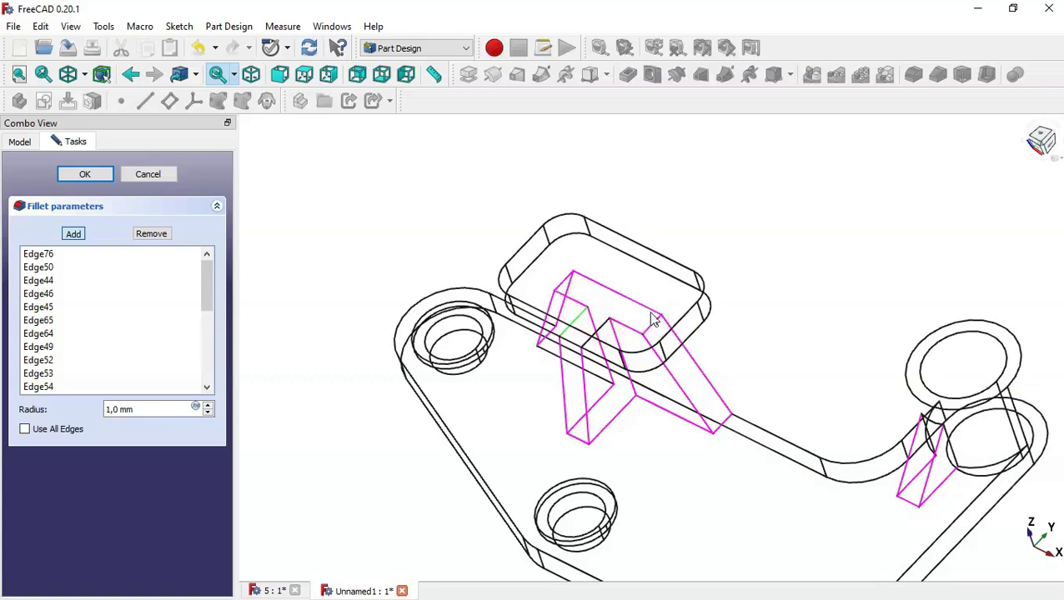
Step: Add the small rib's junction edges with the cylindrical boss and the wide rib's remaining front base edge to the fillet
middle_click_drag(741, 354, 774, 328)
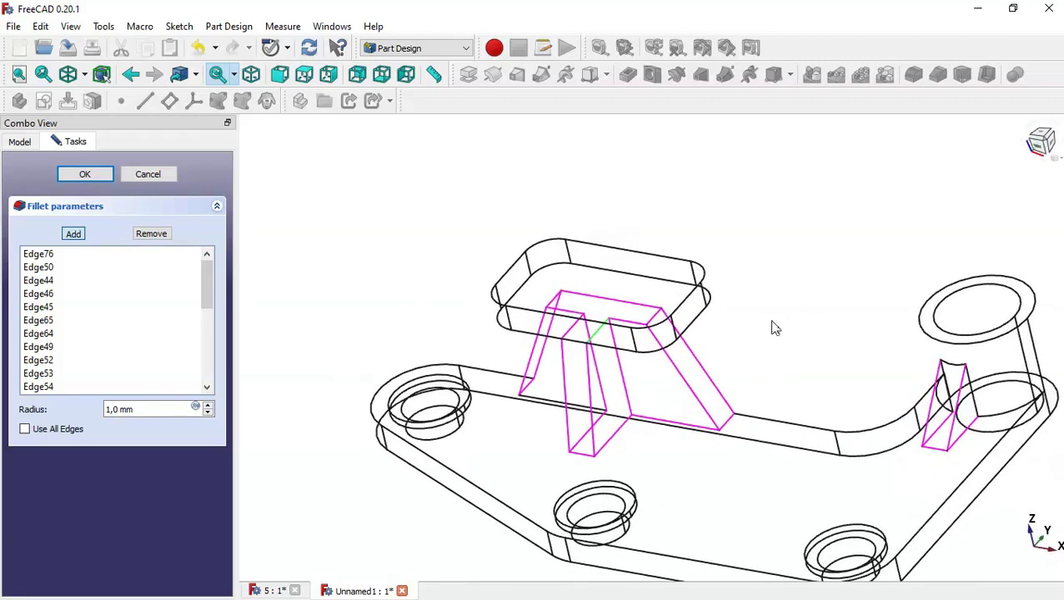
left_click(956, 367)
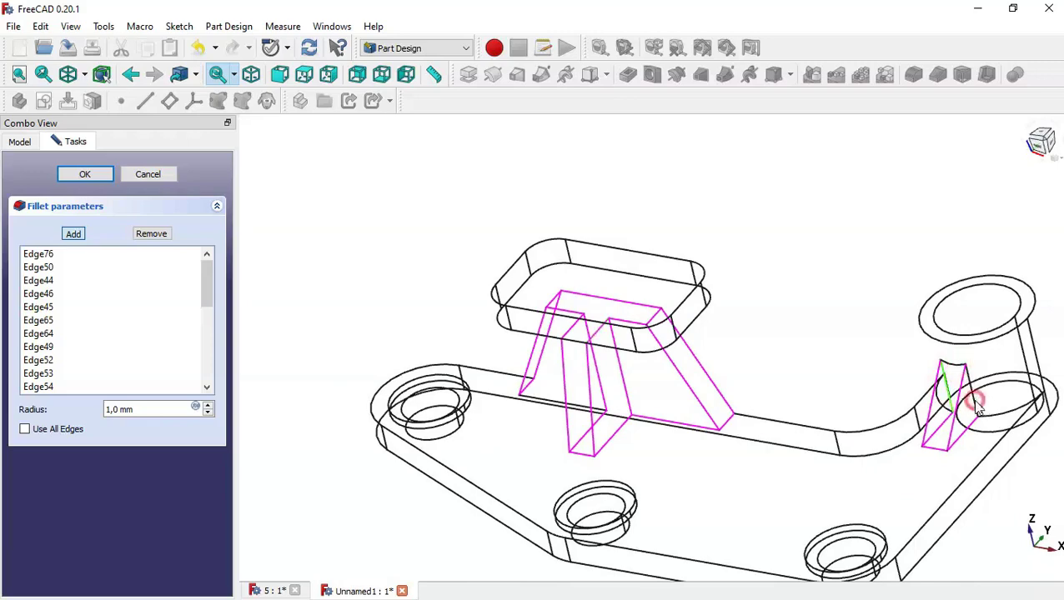
mouse_move(831, 313)
left_mouse_down()
mouse_move(807, 373)
mouse_move(848, 344)
mouse_move(833, 372)
mouse_move(655, 384)
left_mouse_up()
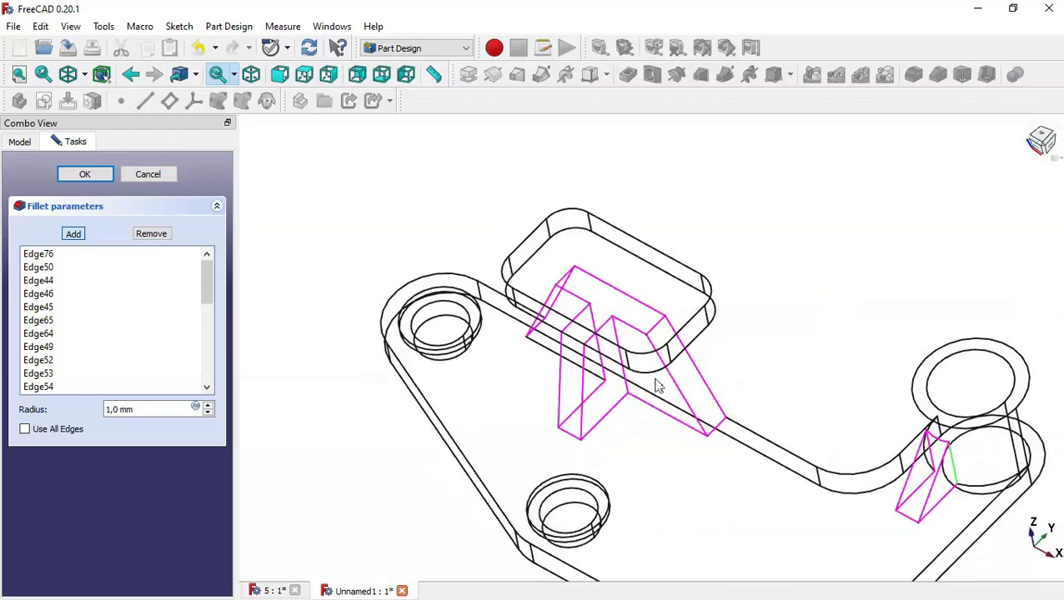
left_click(551, 356)
left_click_drag(774, 325, 815, 314)
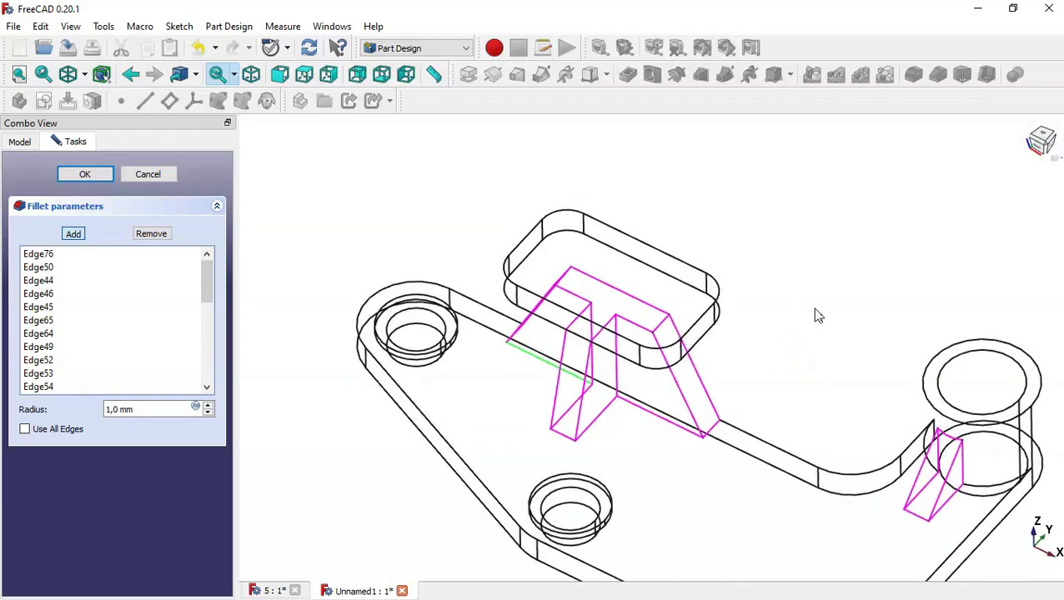
Step: End the fillet's edge selection and set the display to flat lines, exposing the base plate's underside
scroll(815, 314, "down", 4)
scroll(973, 351, "up", 3)
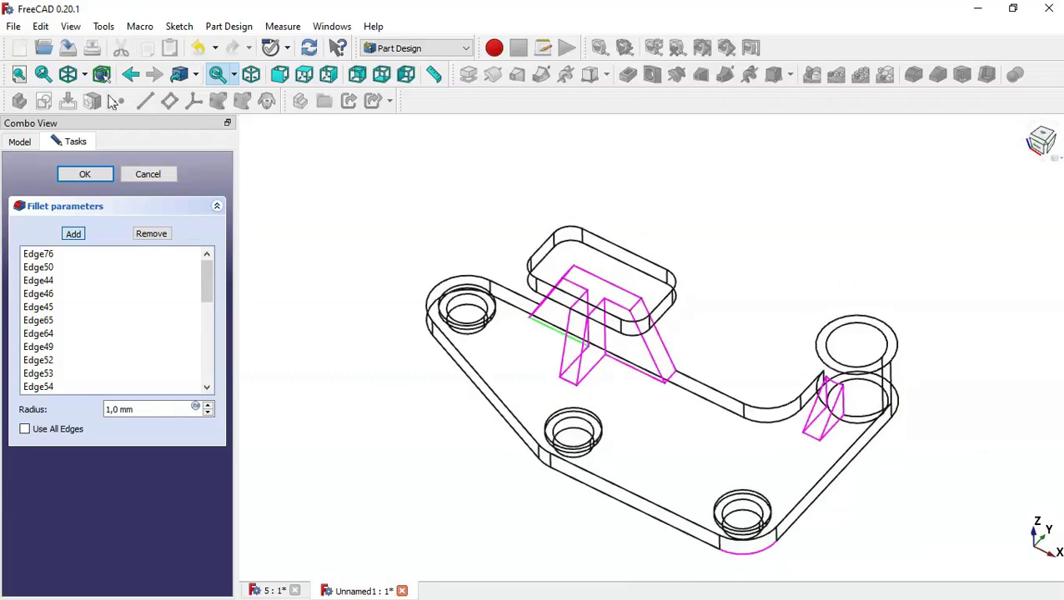
left_click(72, 234)
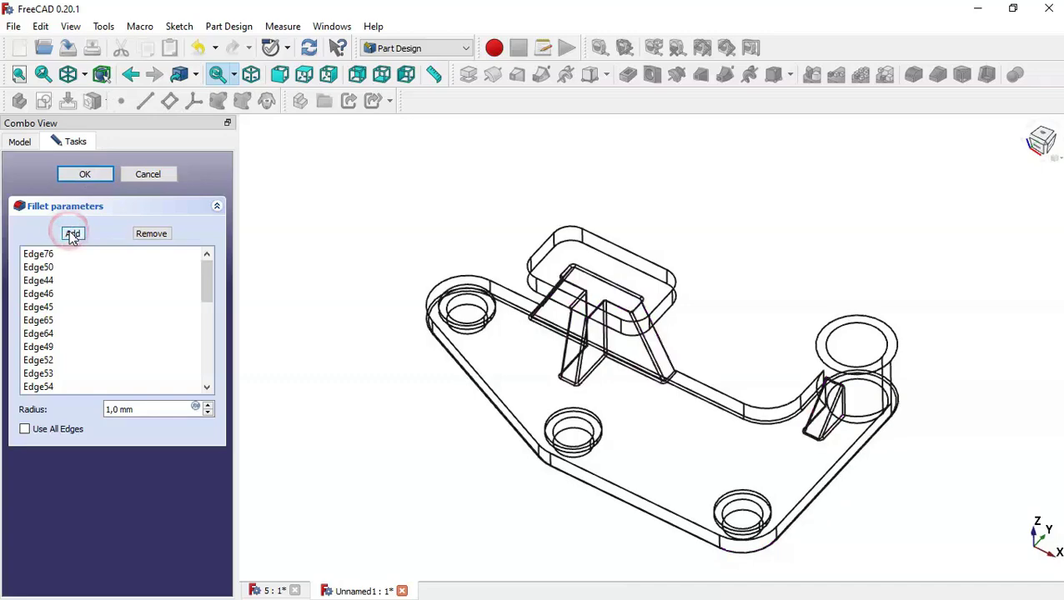
left_click(84, 74)
left_click(110, 200)
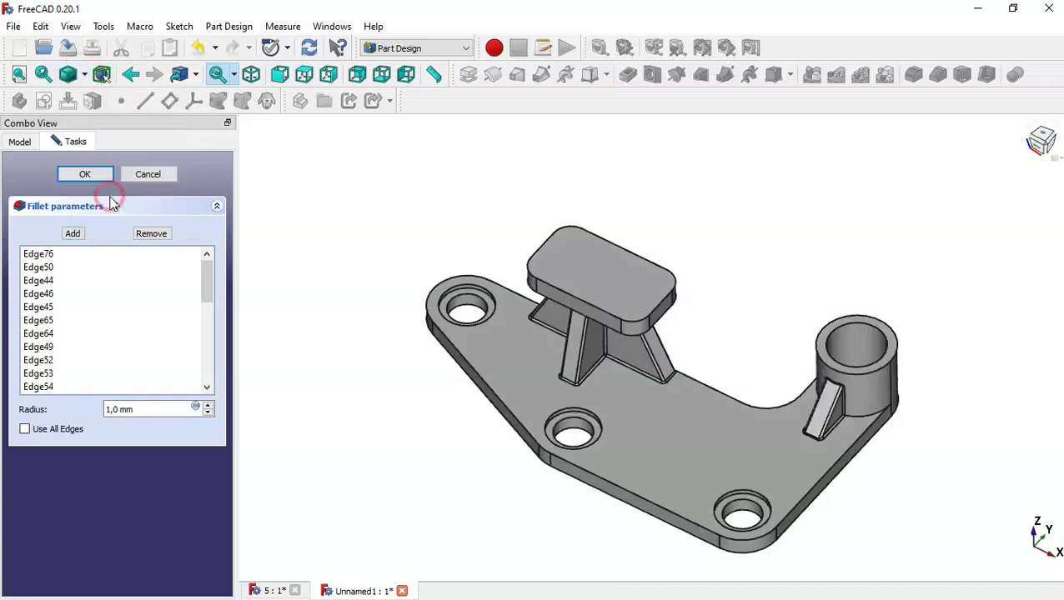
middle_click_drag(556, 510, 509, 392)
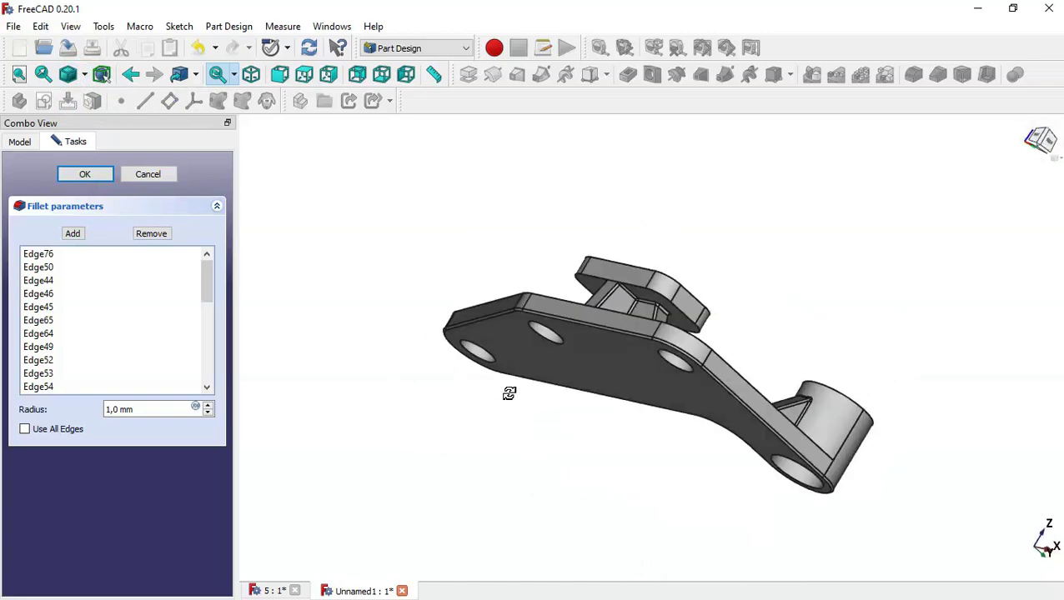
Step: Add the edge of the top plate's front rounded corner to the 1 mm fillet and end the edge selection
left_click(62, 234)
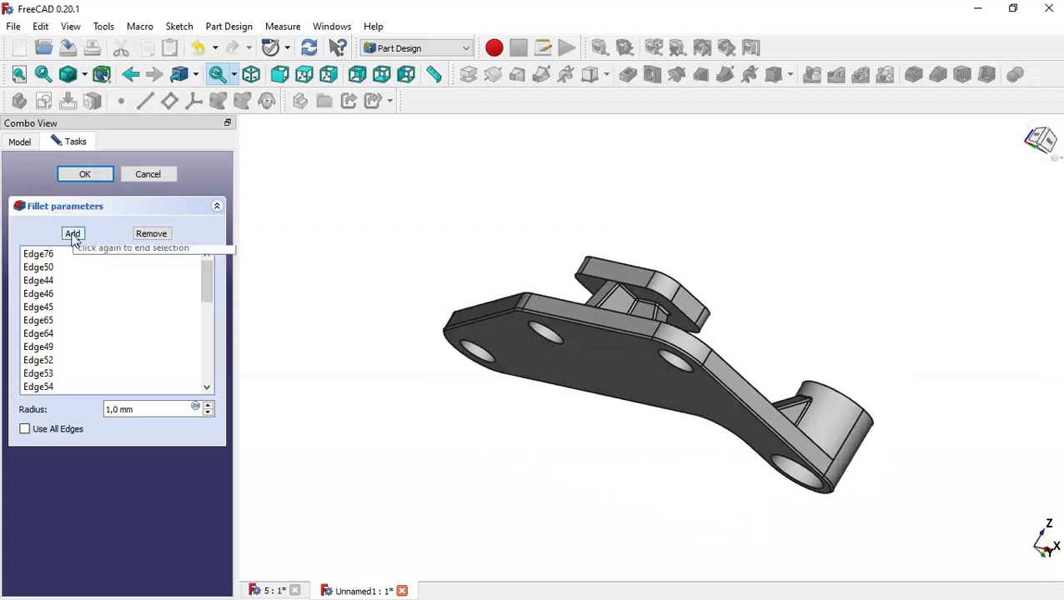
left_click(73, 234)
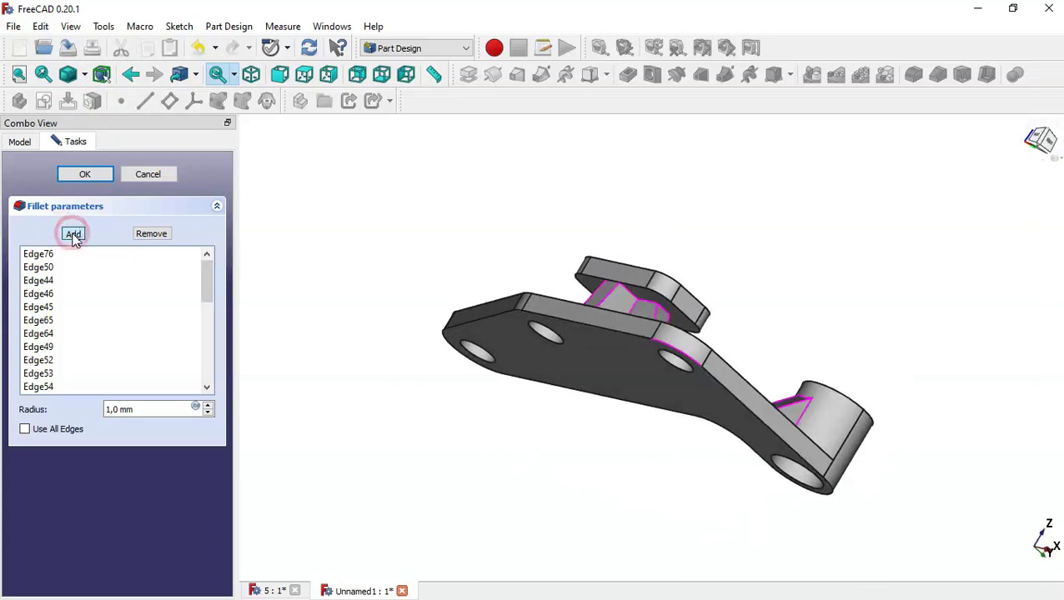
left_click(671, 278)
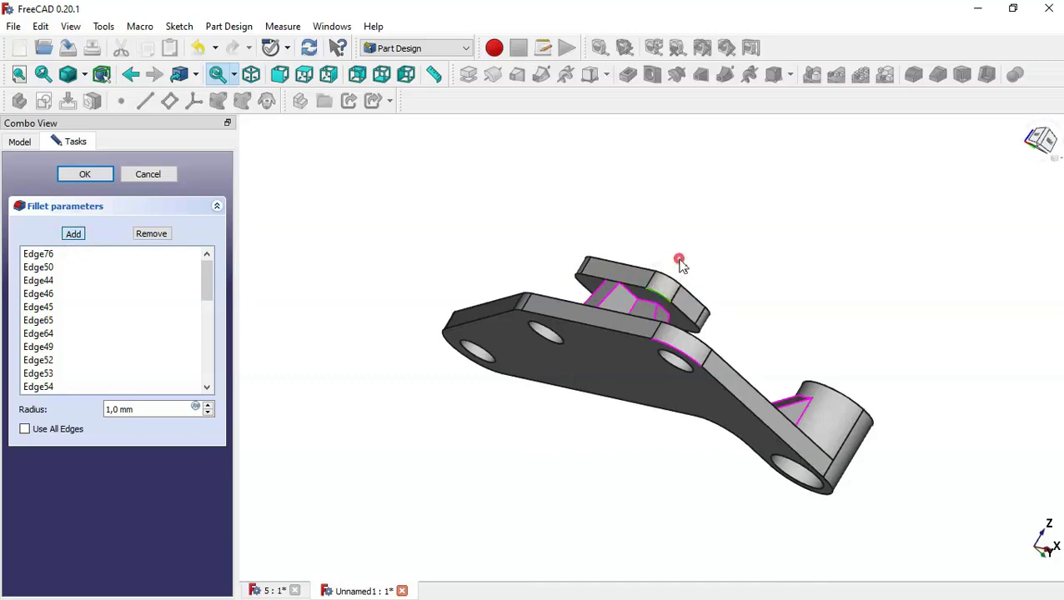
key("0")
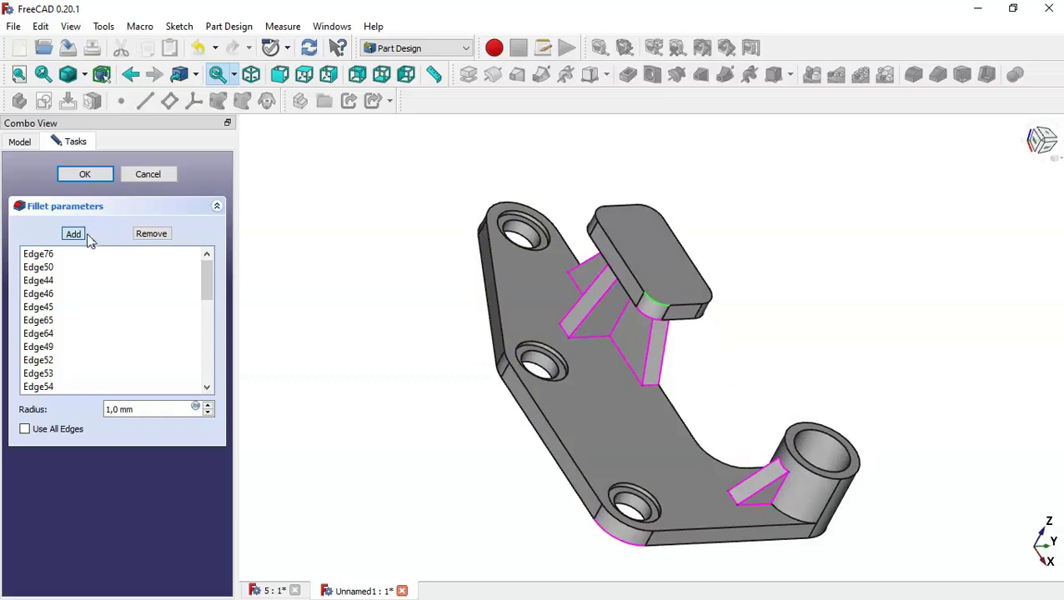
left_click(75, 237)
Step: Add the upper edge of the base plate's concave arc beside the cylindrical boss to the 1 mm fillet
left_click_drag(399, 432, 490, 492)
left_click_drag(745, 335, 712, 334)
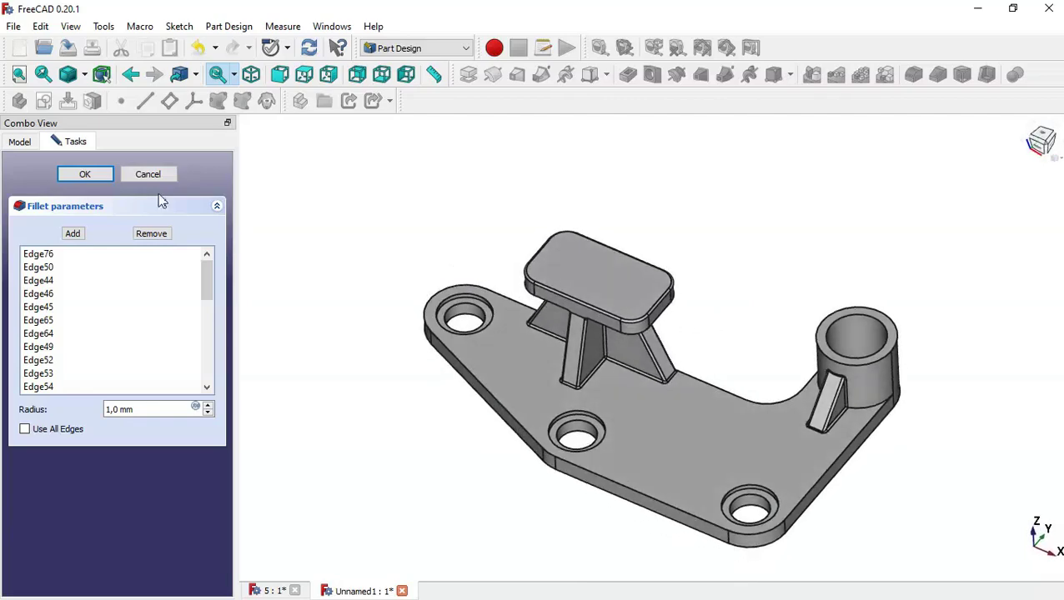
left_click(70, 235)
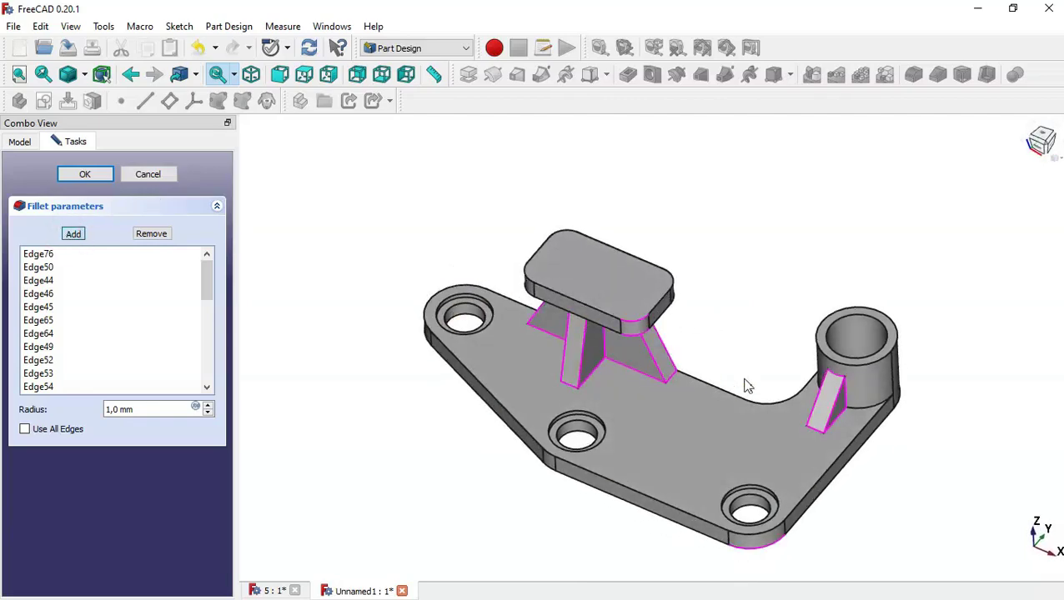
left_click(781, 405)
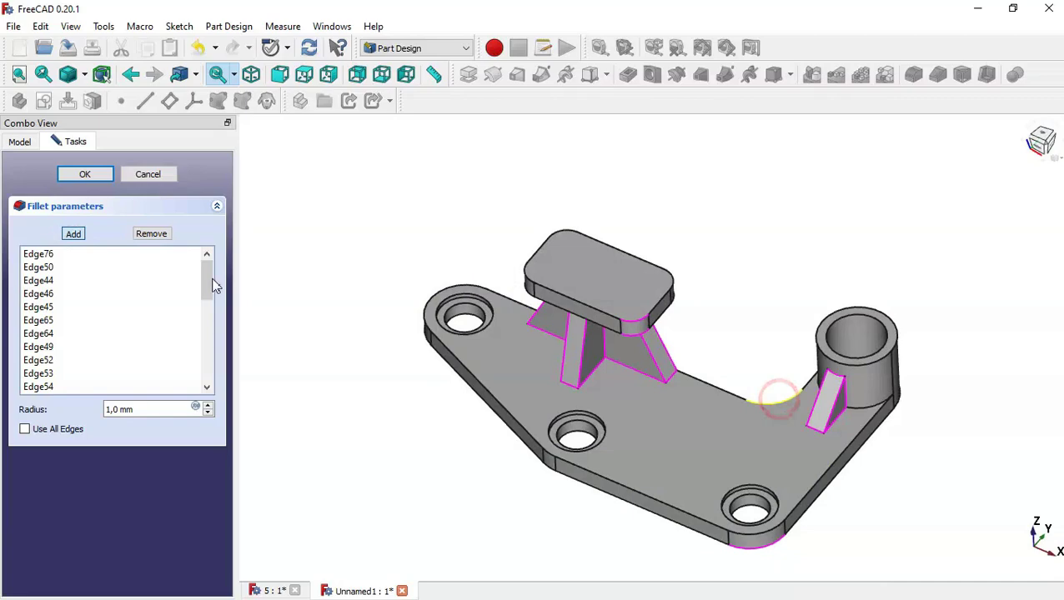
left_click(74, 234)
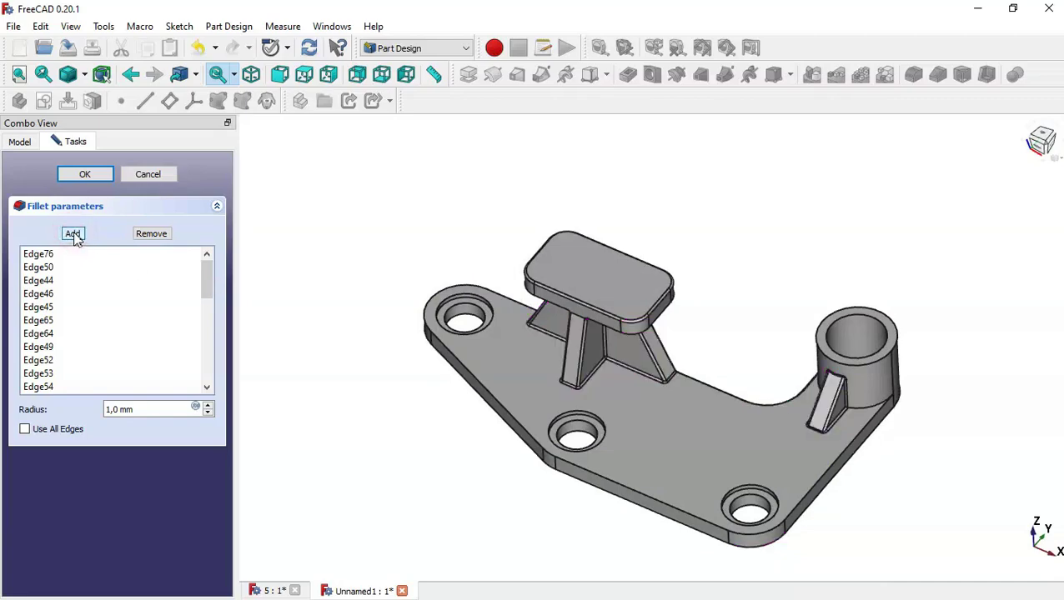
Step: Try adding the upper edge of the base plate's rounded corner beside the counterbored hole to the fillet
middle_click_drag(774, 311, 796, 325)
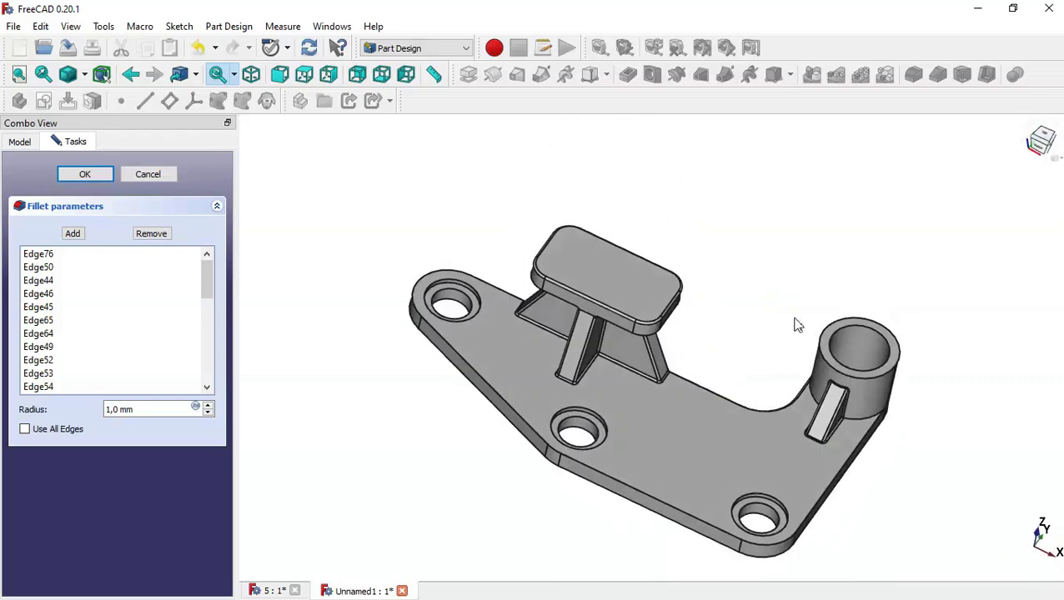
left_click(72, 235)
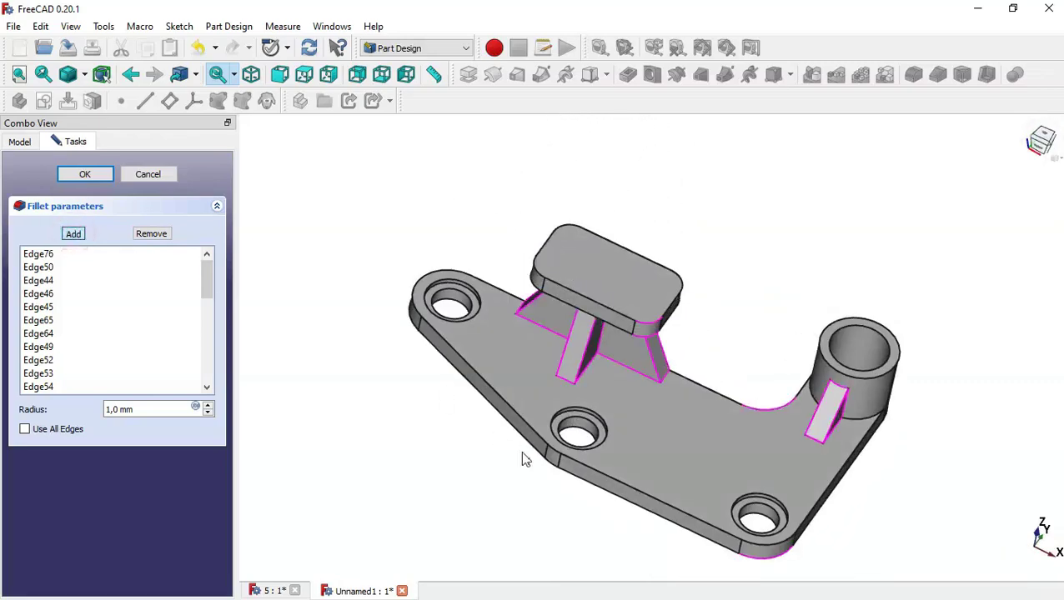
left_click(791, 550)
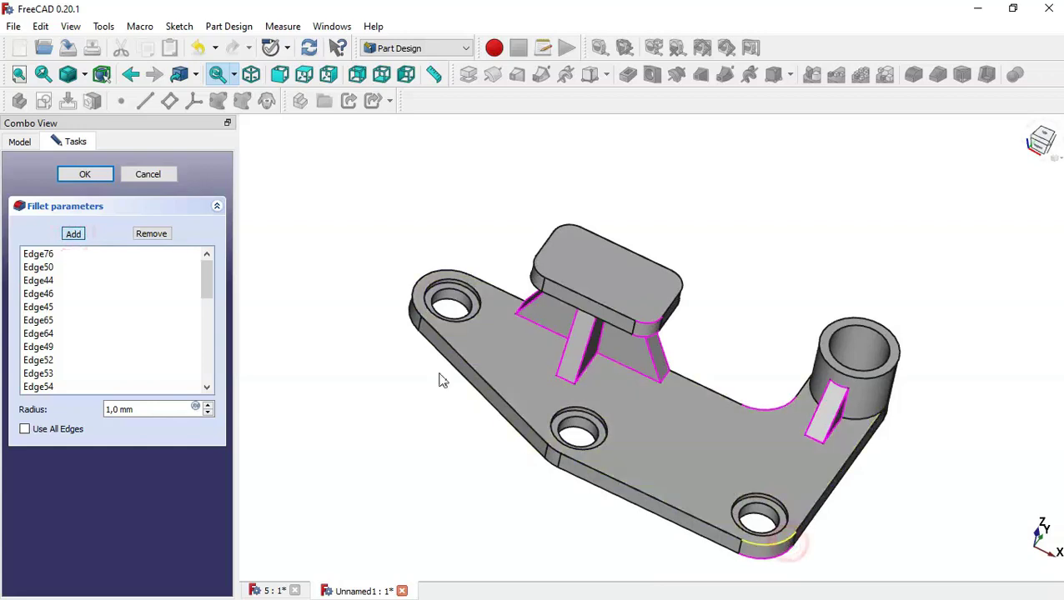
left_click(74, 234)
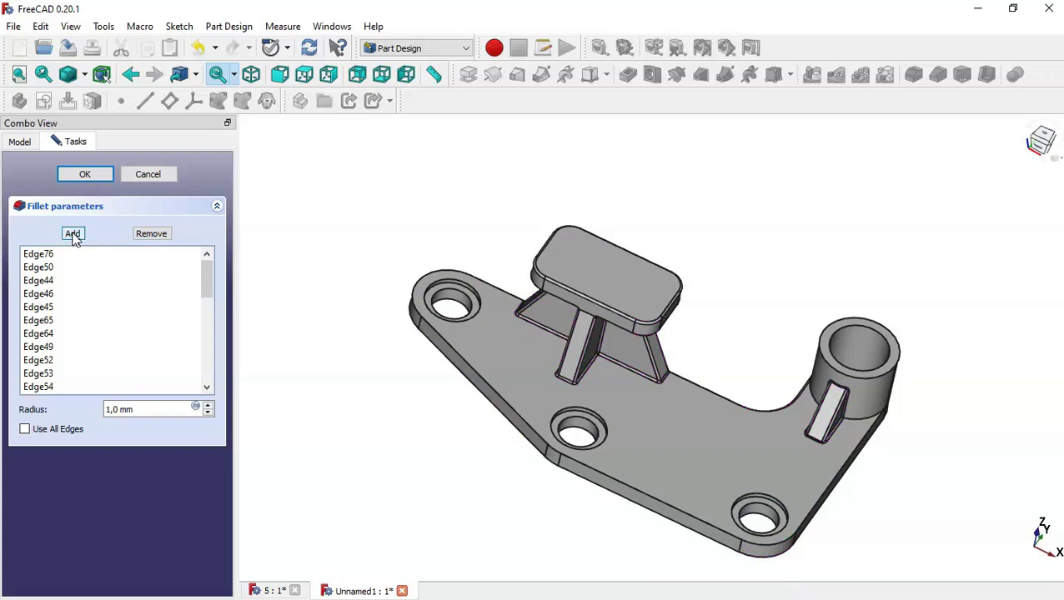
Step: Remove the base plate's upper rounded corner edge from the fillet selection and apply the 1 mm fillet
left_click(152, 235)
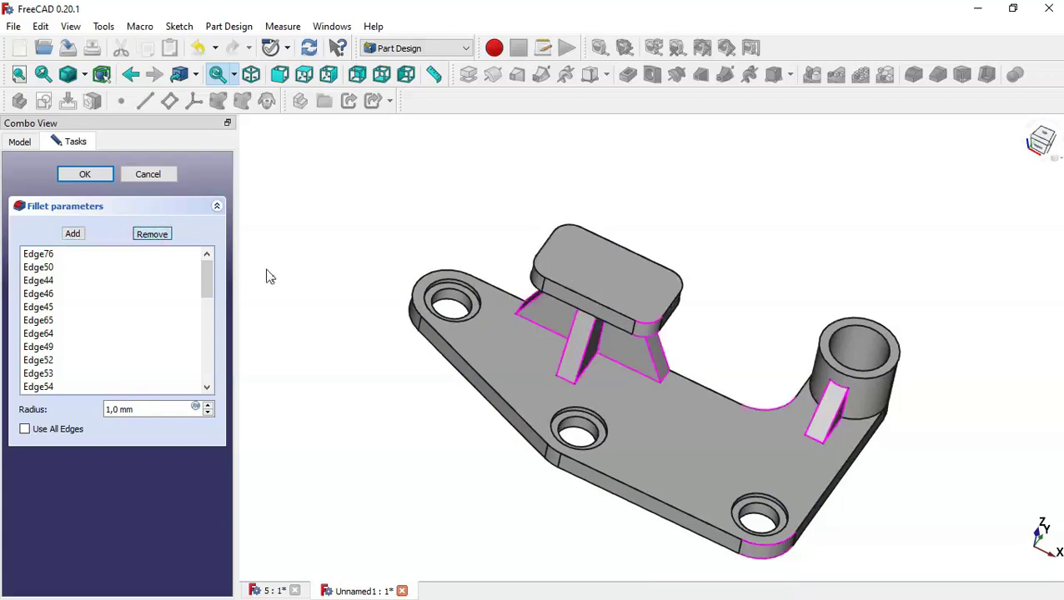
left_click(773, 549)
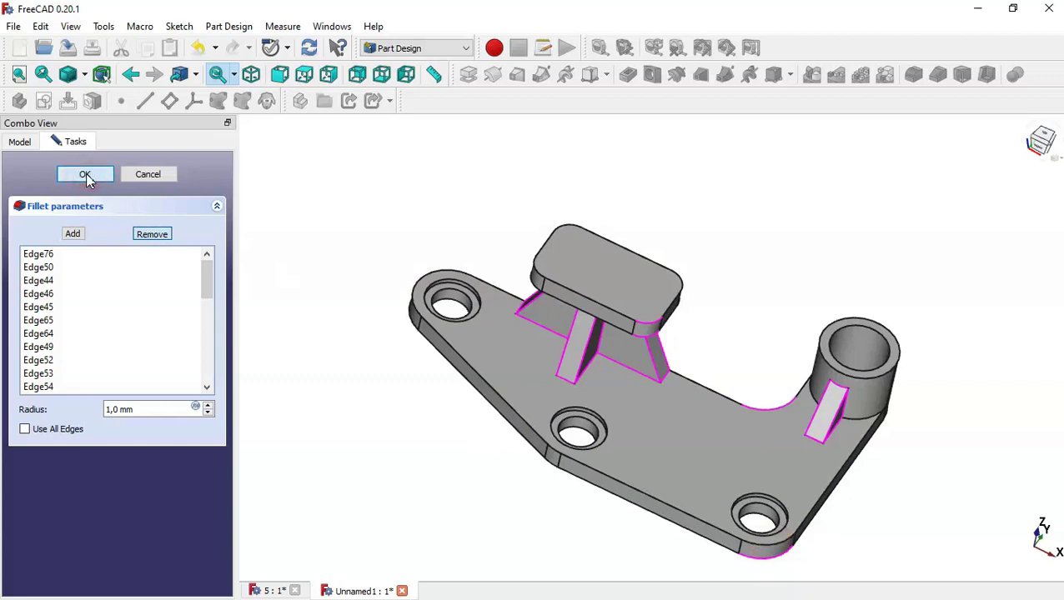
left_click(85, 175)
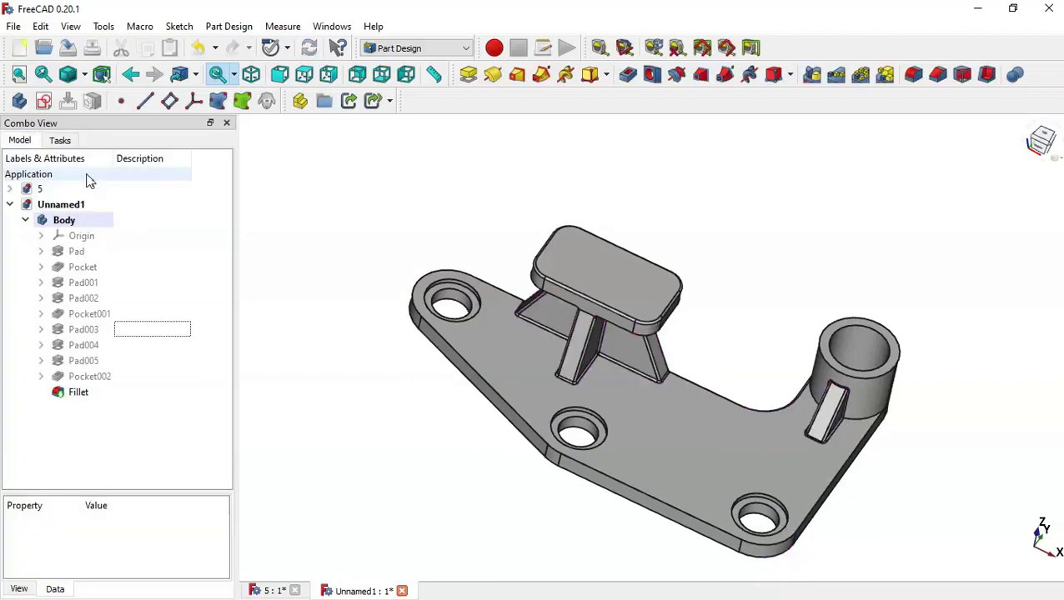
Step: Try to add a separate 1 mm fillet on the base plate's long straight front edge
middle_click_drag(800, 364, 756, 361)
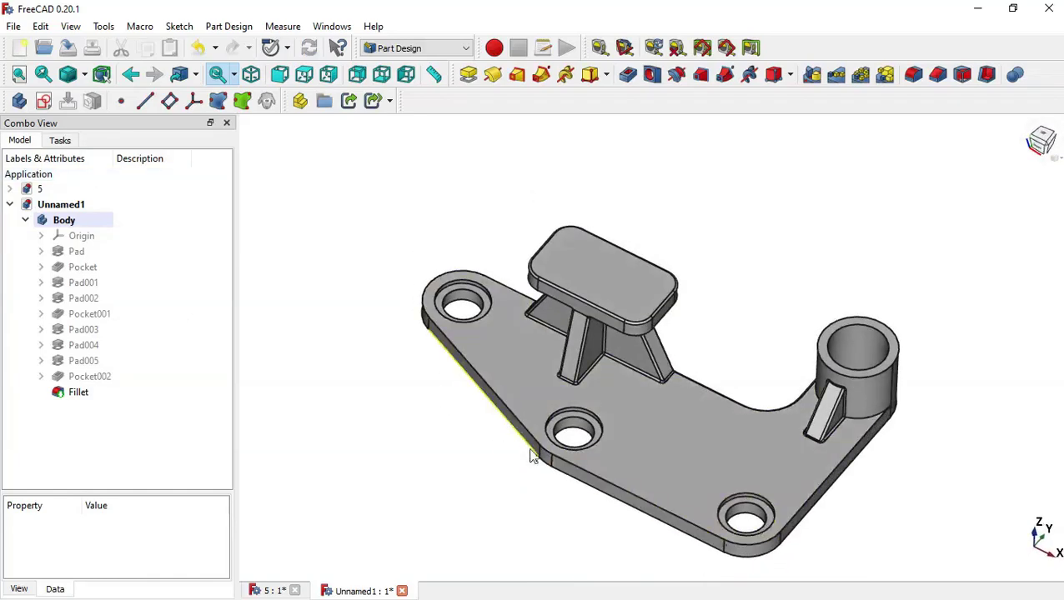
left_click(692, 521)
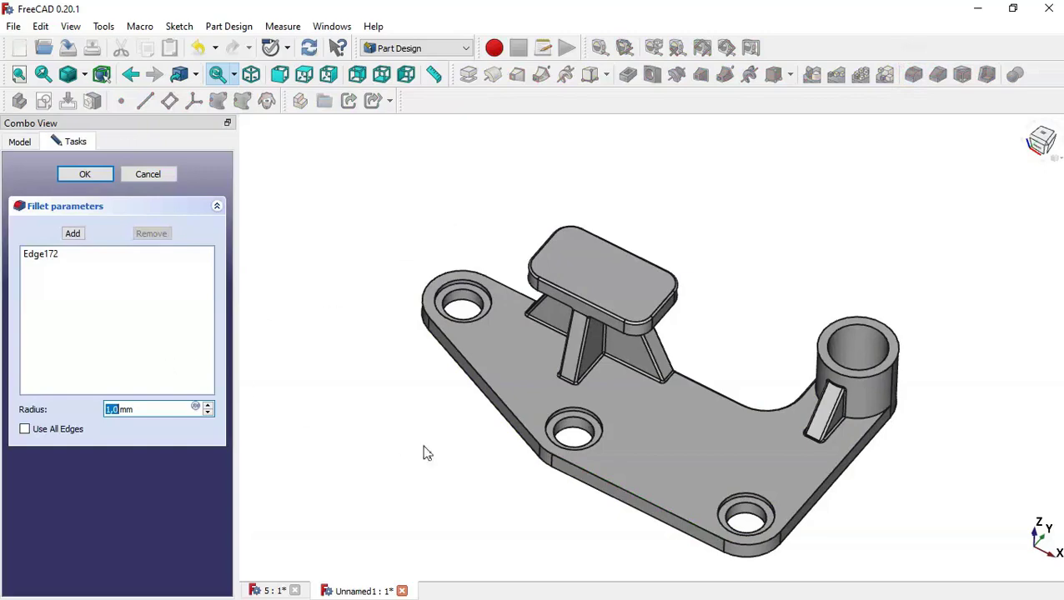
left_click_drag(485, 448, 605, 381)
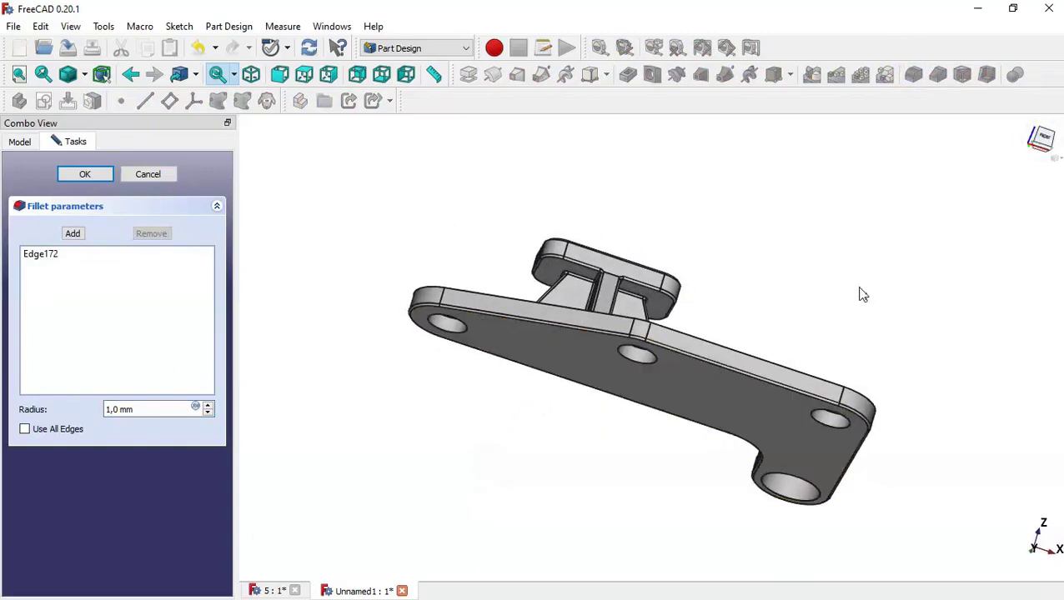
left_click_drag(863, 294, 728, 348)
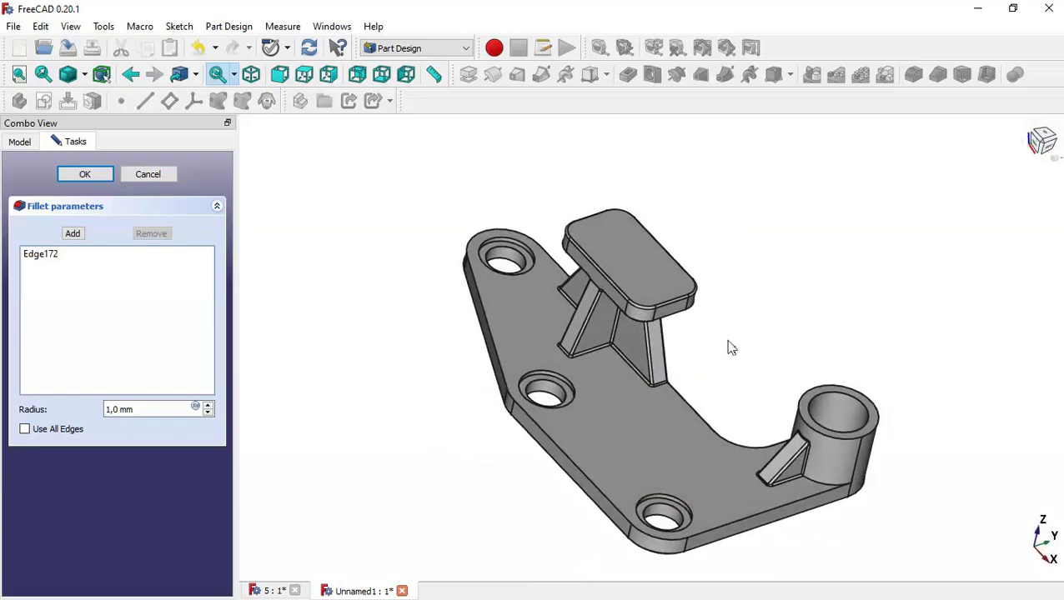
left_click_drag(920, 342, 826, 325)
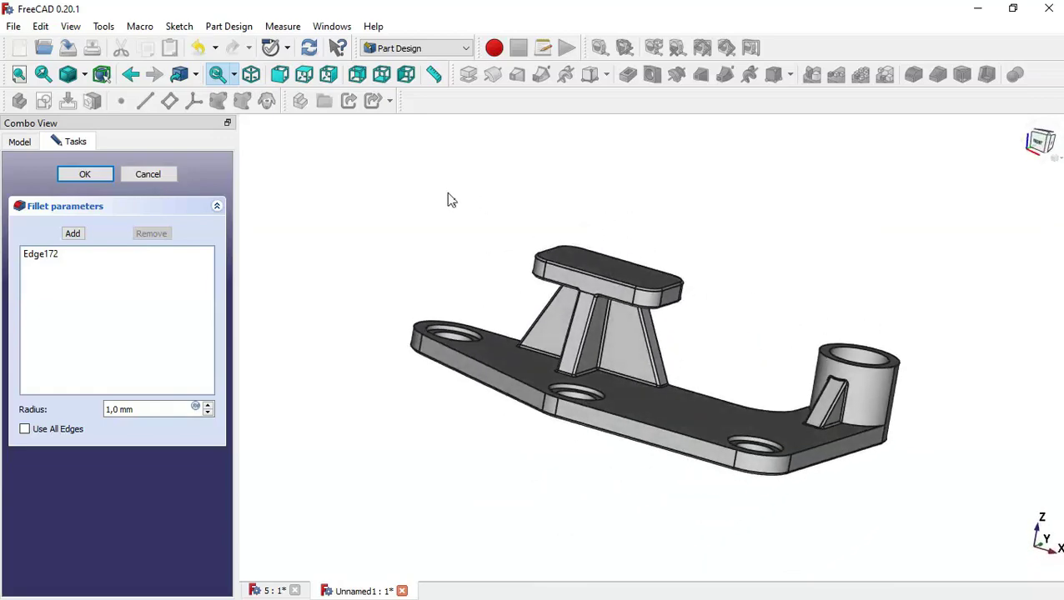
left_click_drag(629, 201, 617, 251)
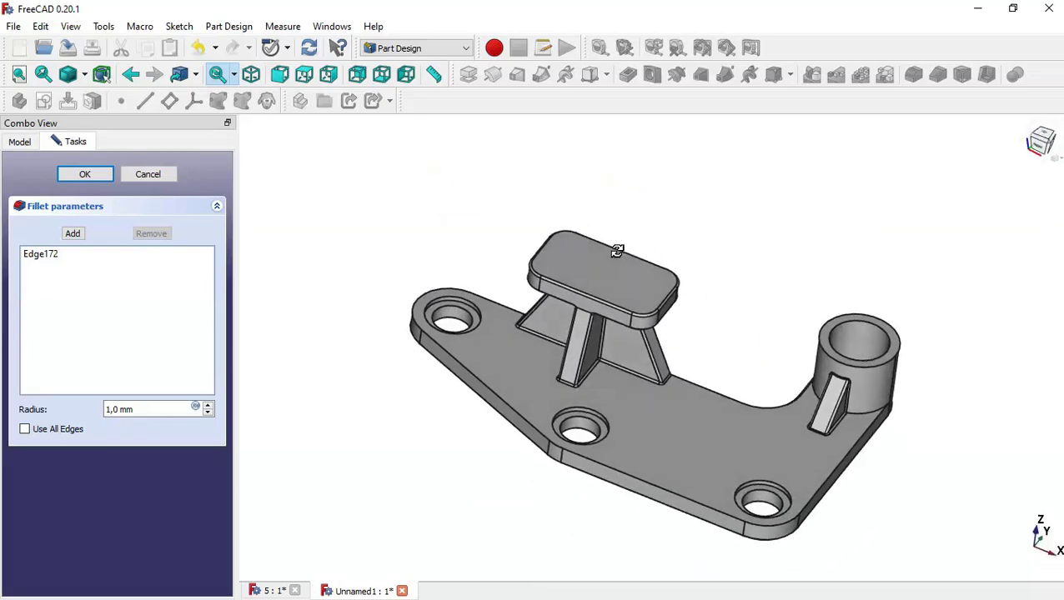
left_click(87, 175)
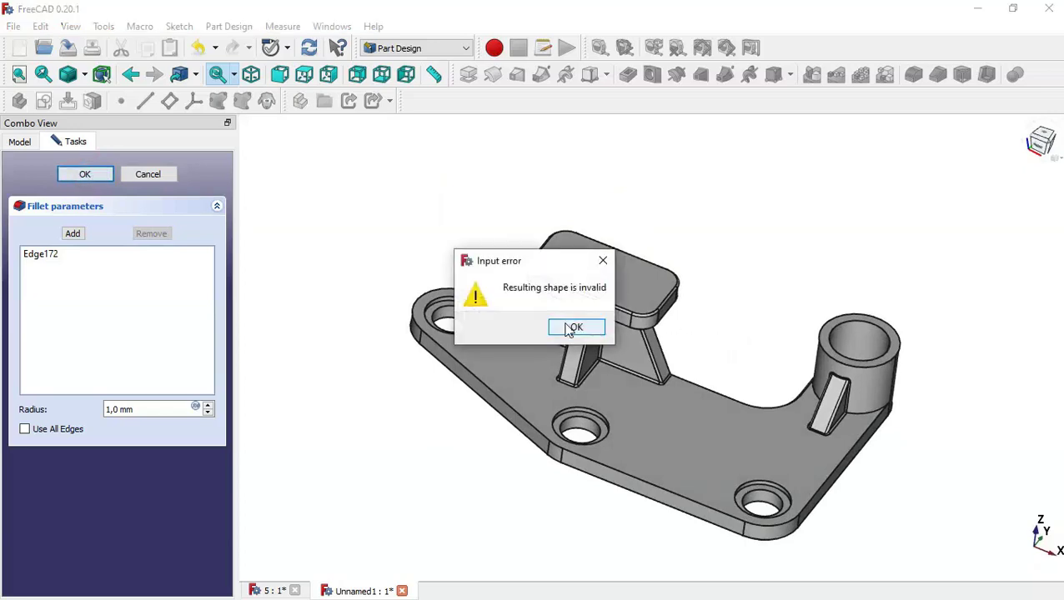
left_click(569, 328)
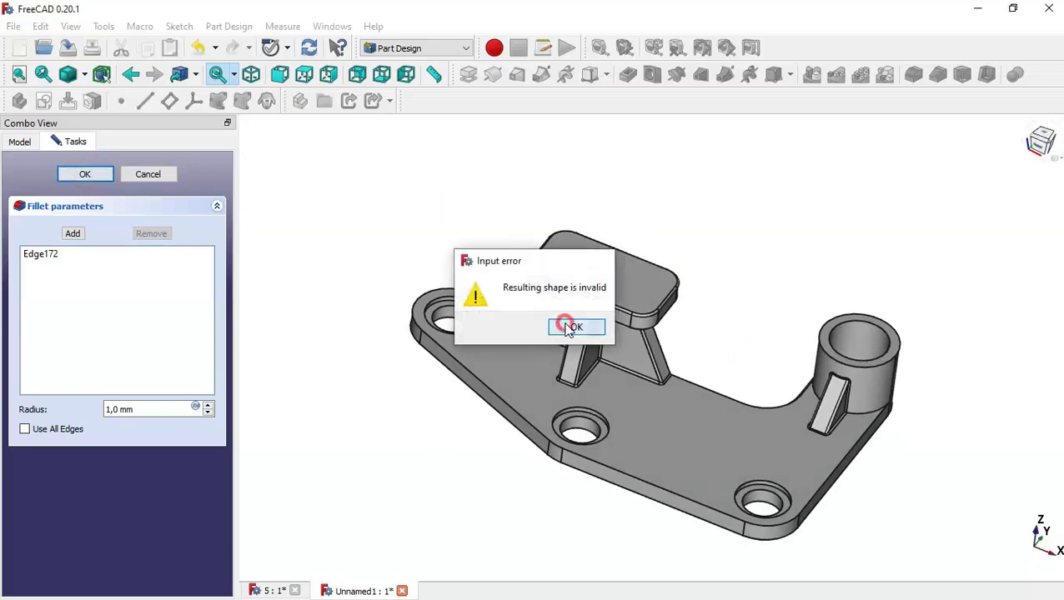
left_click(150, 175)
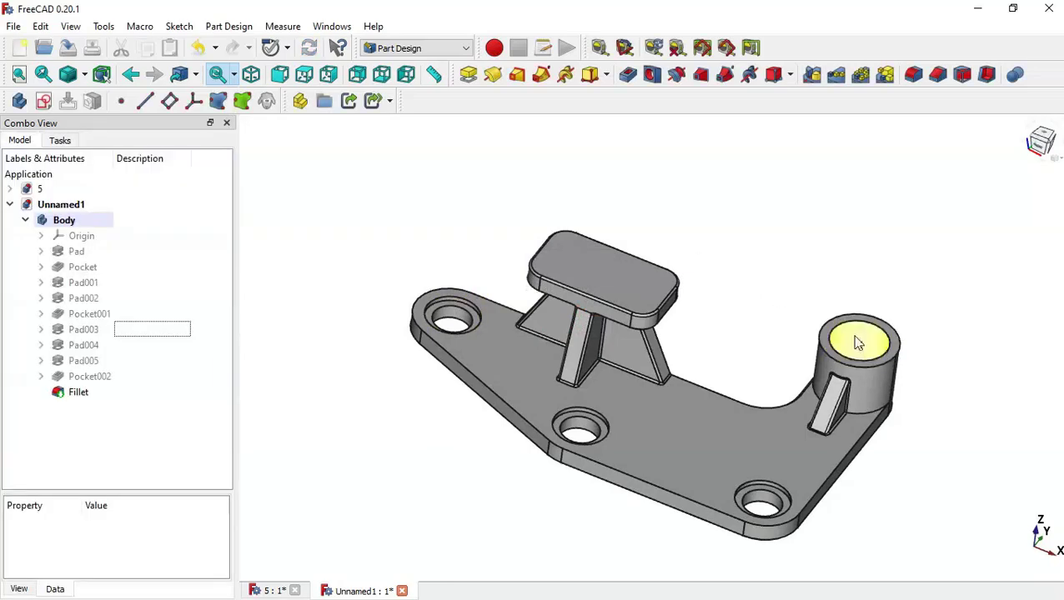
Step: Examine the filleted bracket from several angles, including its ribs, boss and base plate edges
middle_click_drag(990, 455, 536, 428)
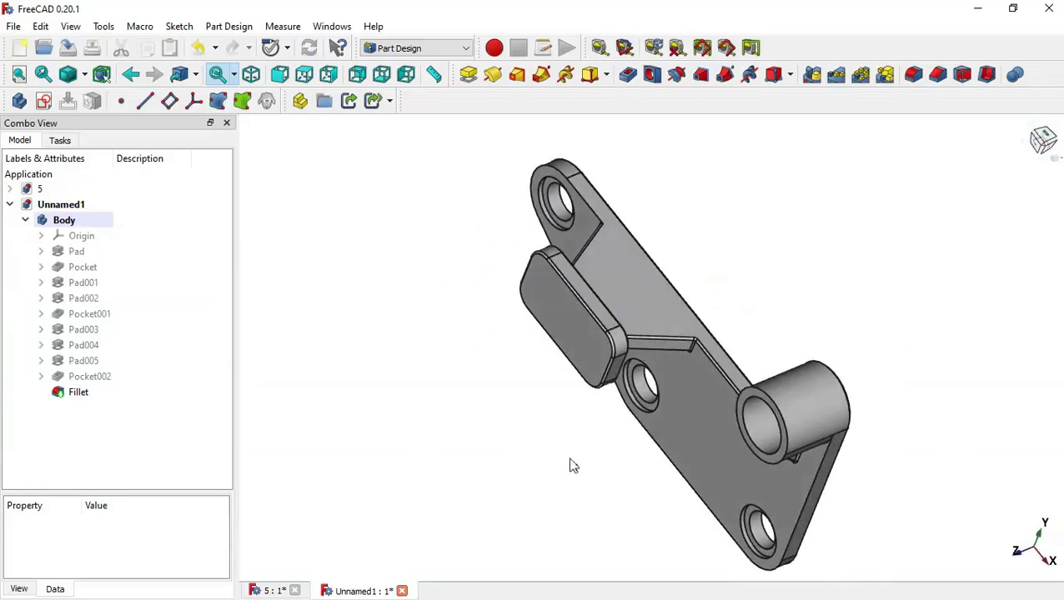
middle_click_drag(573, 466, 714, 318)
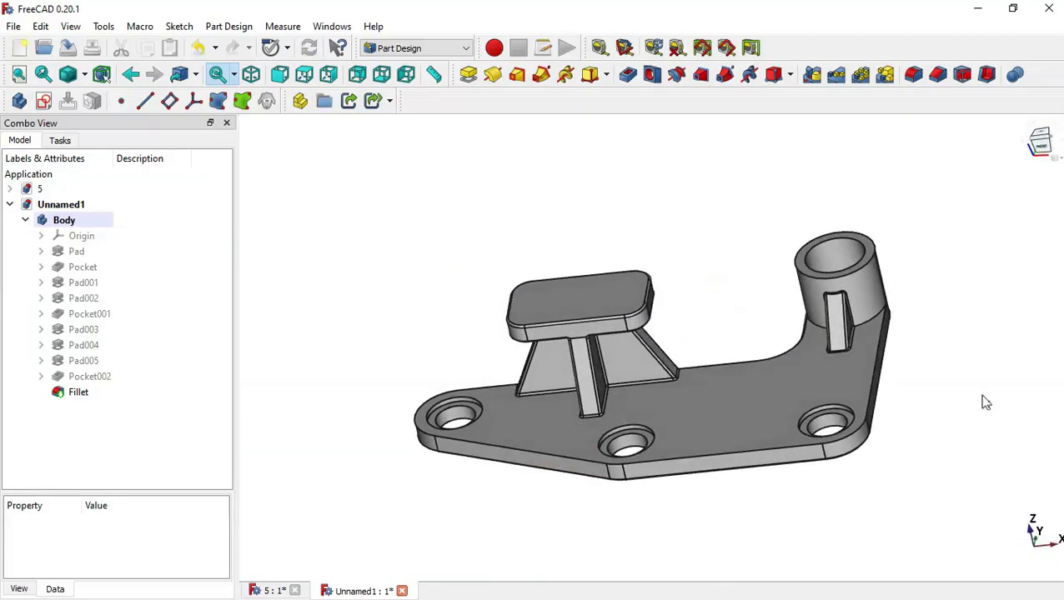
middle_click_drag(969, 364, 937, 400)
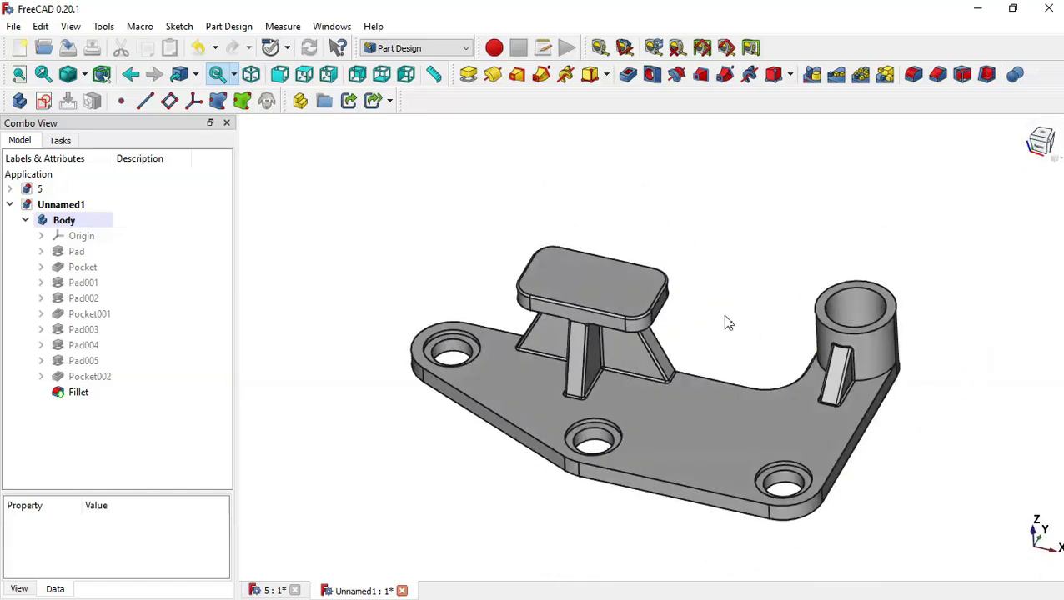
mouse_move(727, 323)
middle_mouse_down()
mouse_move(688, 361)
mouse_move(726, 304)
middle_mouse_up()
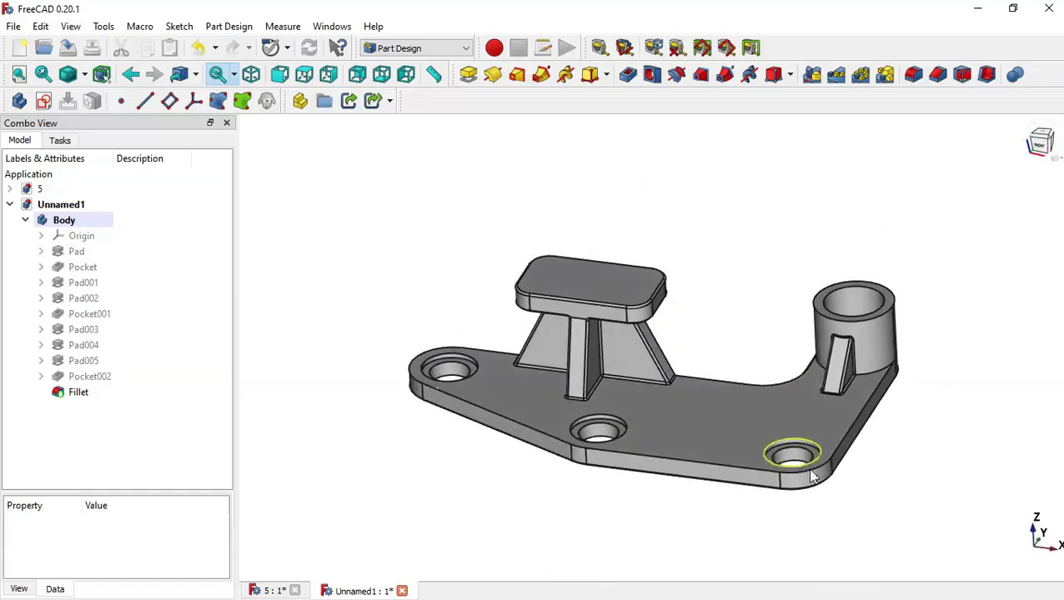
mouse_move(1008, 251)
middle_mouse_down()
mouse_move(881, 345)
mouse_move(821, 317)
mouse_move(916, 323)
mouse_move(963, 298)
middle_mouse_up()
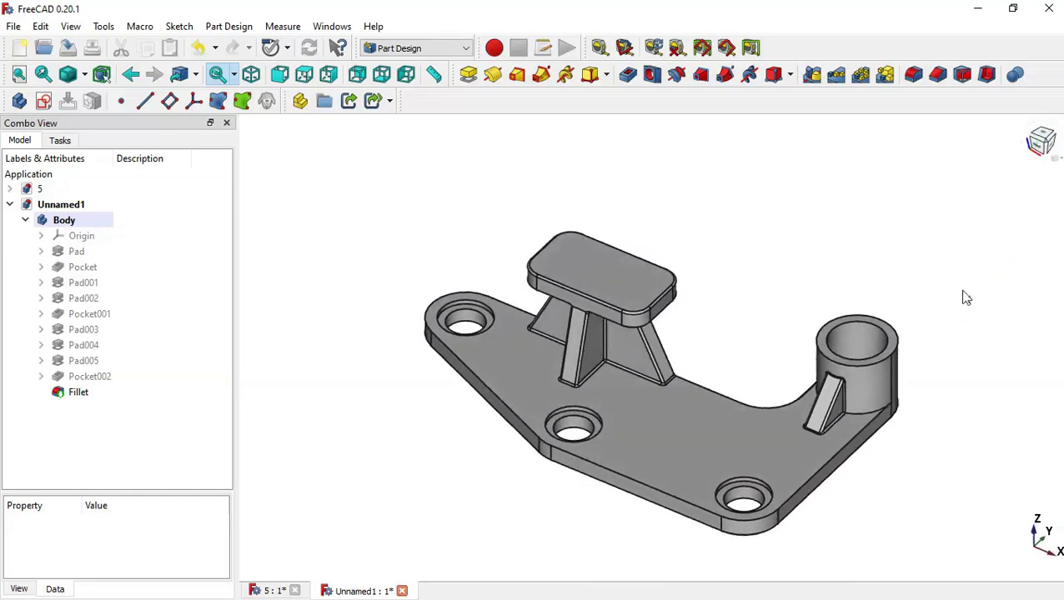
mouse_move(798, 265)
middle_mouse_down()
mouse_move(759, 308)
mouse_move(812, 287)
mouse_move(803, 277)
middle_mouse_up()
middle_click_drag(736, 257, 721, 232)
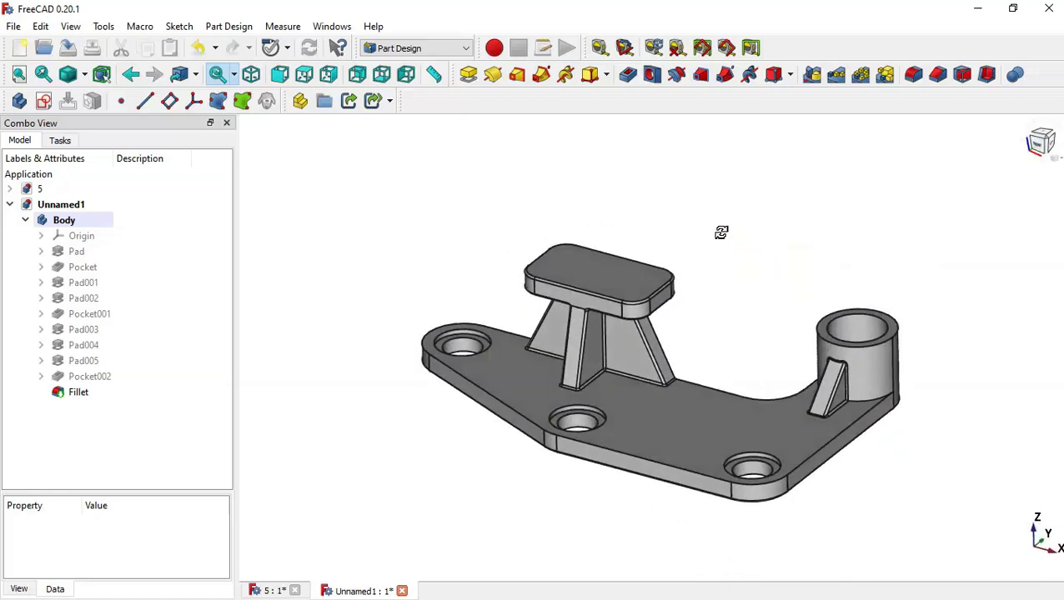